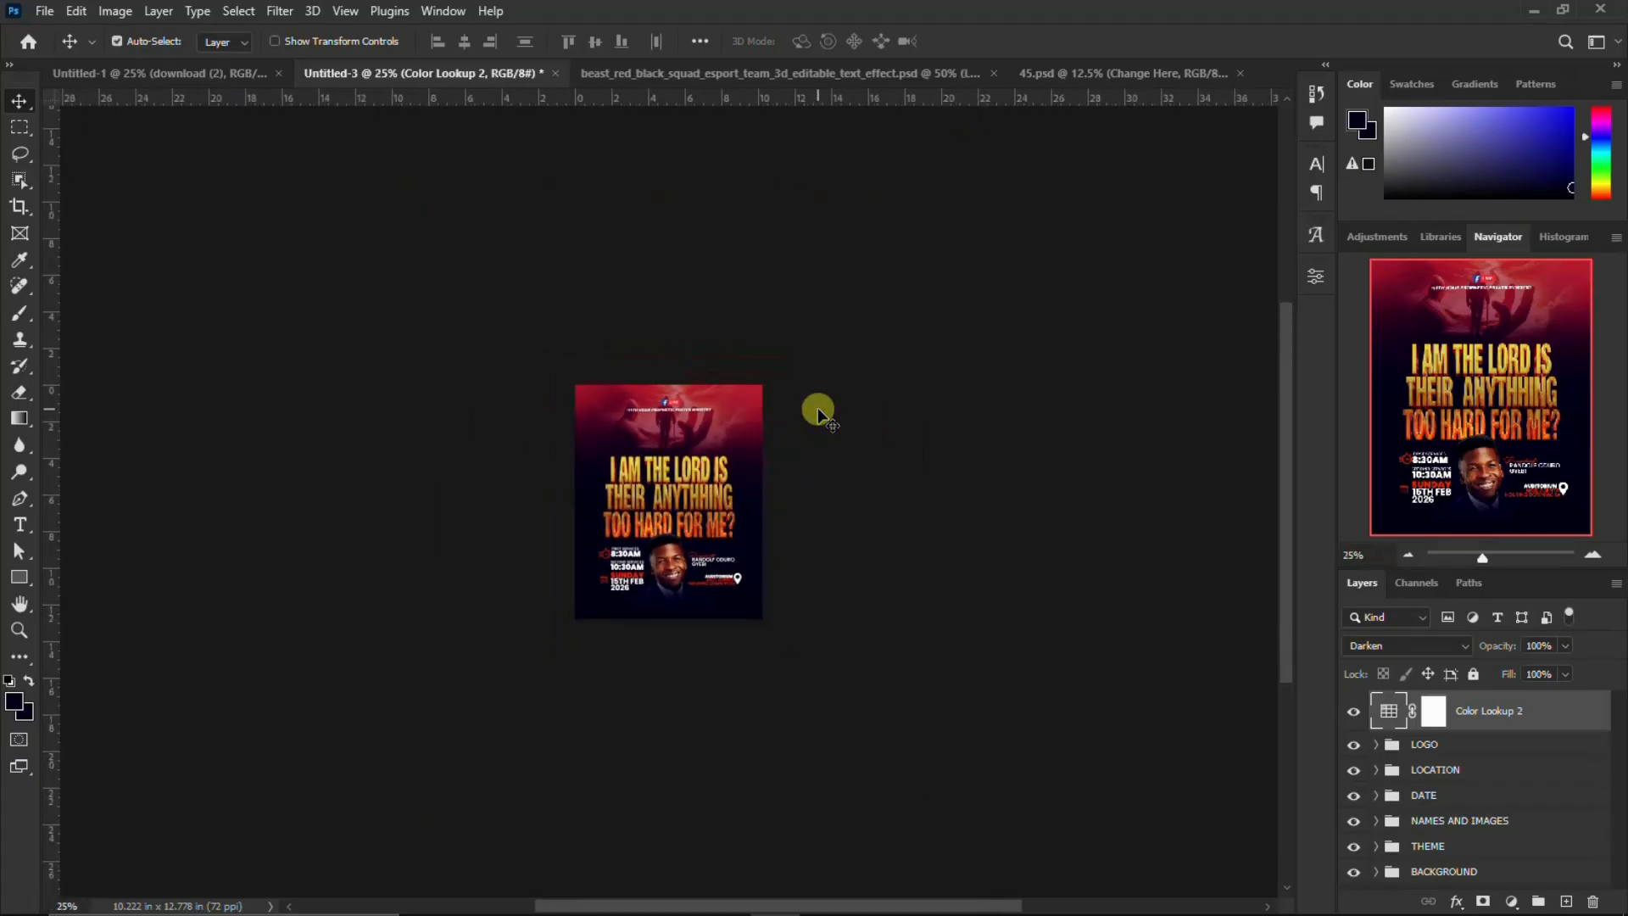
{"action": "key", "text": "ctrl+0"}
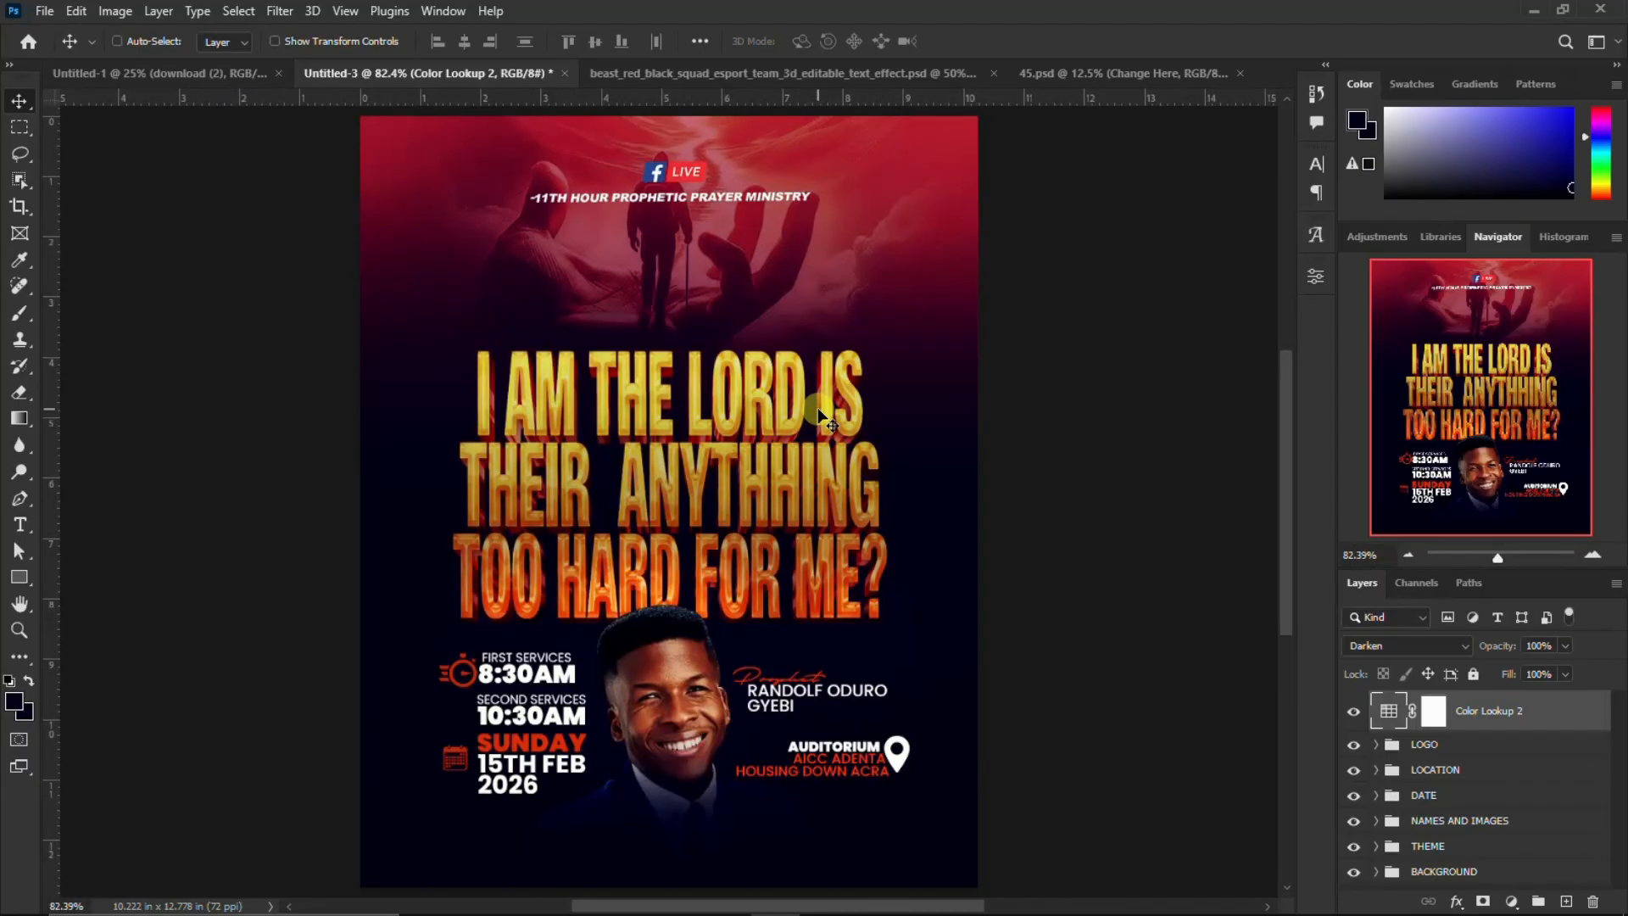
{"action": "key", "text": "ctrl+minus"}
{"action": "scroll", "coordinate": [881, 330], "scroll_direction": "down", "scroll_amount": 1}
{"action": "scroll", "coordinate": [881, 330], "scroll_direction": "up", "scroll_amount": 1}
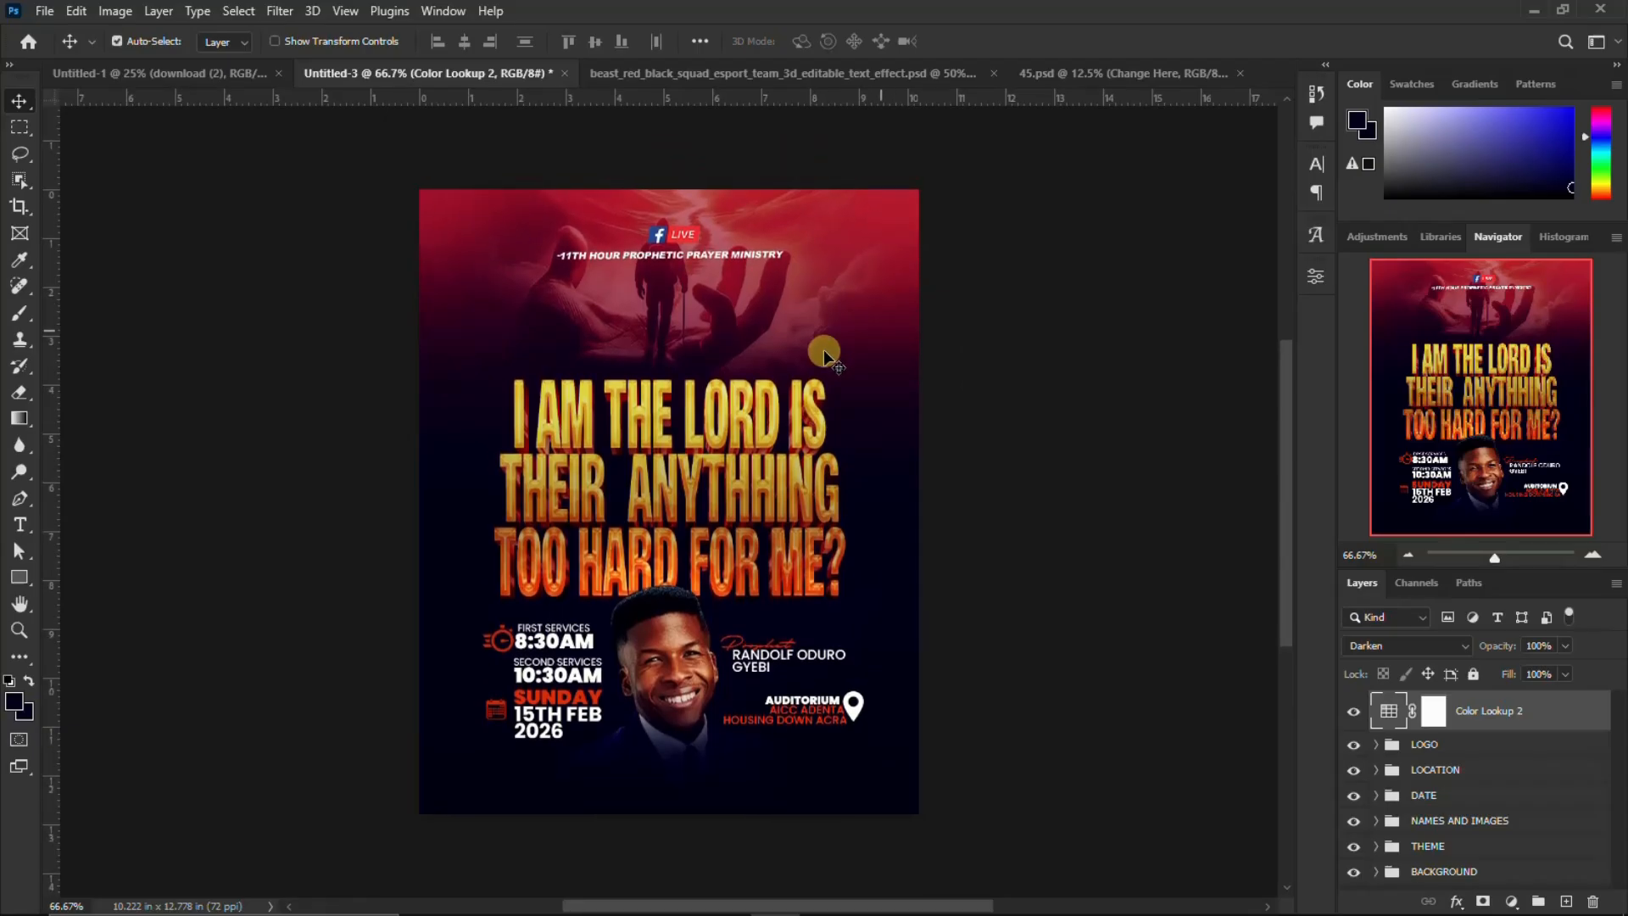
Create a 736 x 920 px document at 72 ppi with a white background, named "I AM THE LORD FLYER 2026"
{"action": "left_click", "coordinate": [51, 19]}
{"action": "left_click", "coordinate": [104, 34]}
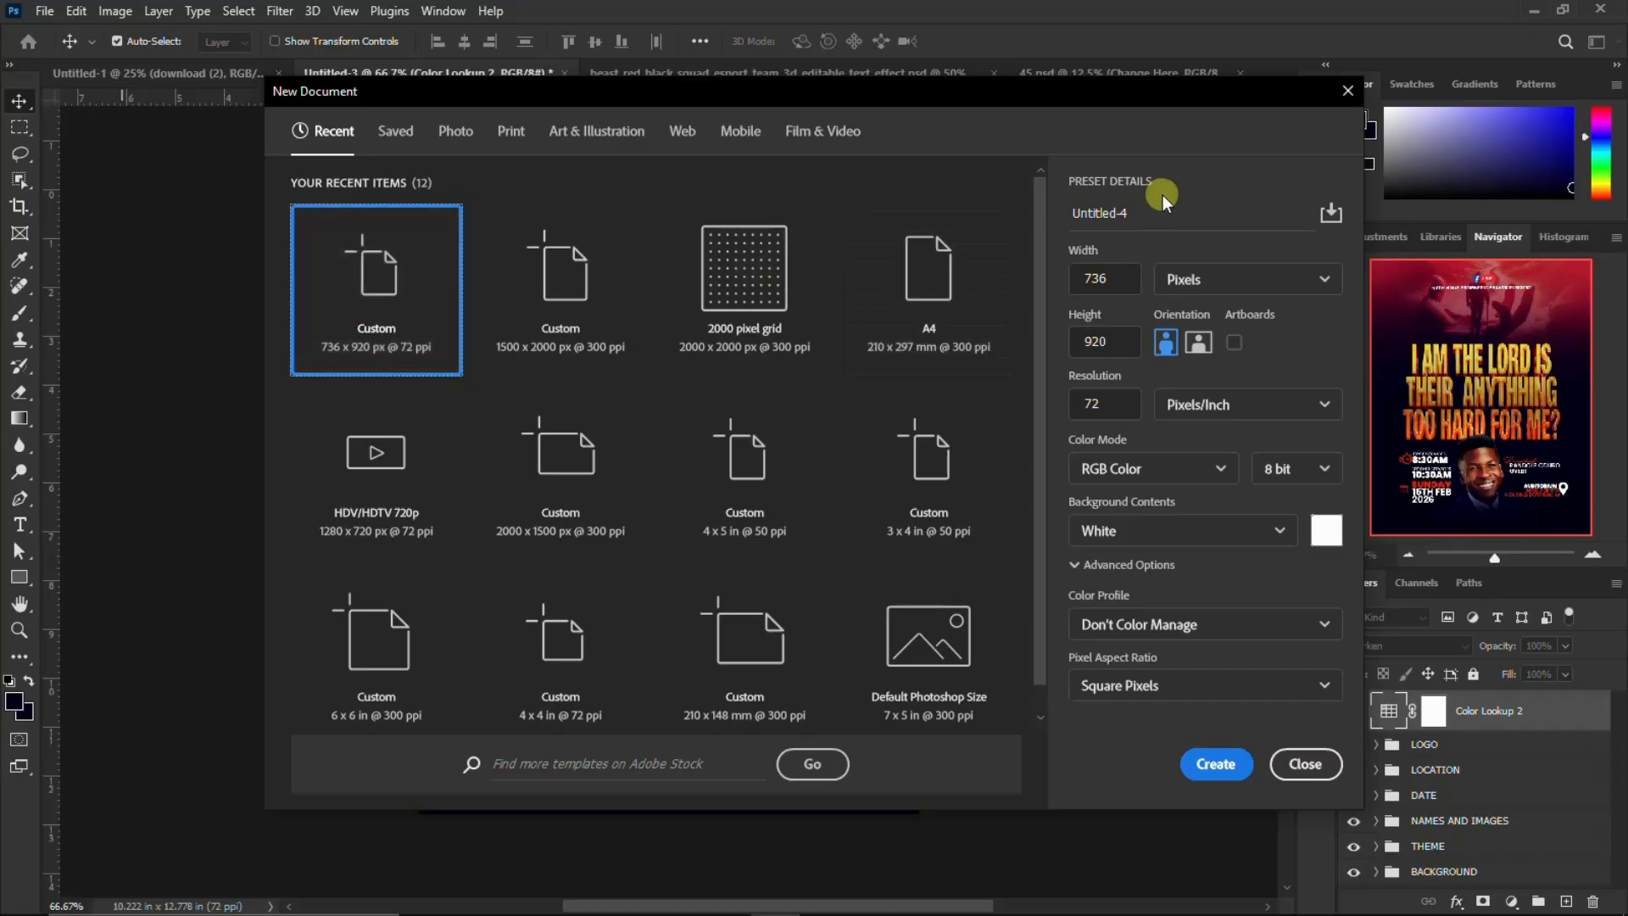
{"action": "left_click_drag", "start_coordinate": [1144, 211], "coordinate": [1054, 222]}
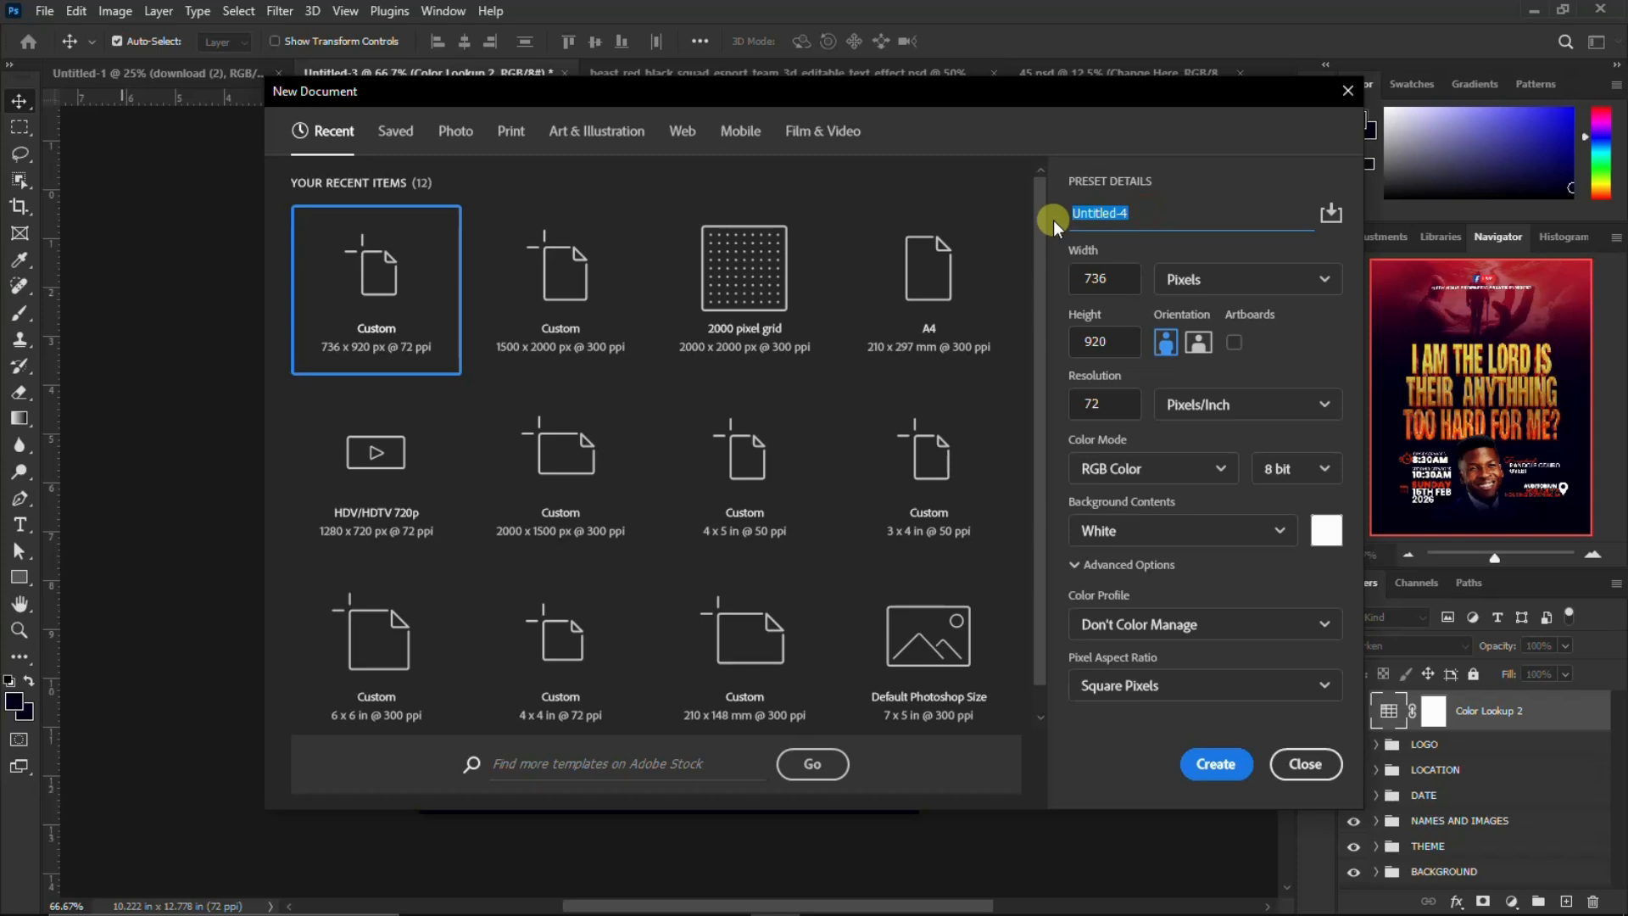
{"action": "type", "text": "I AM THE LORD FLYER 2026"}
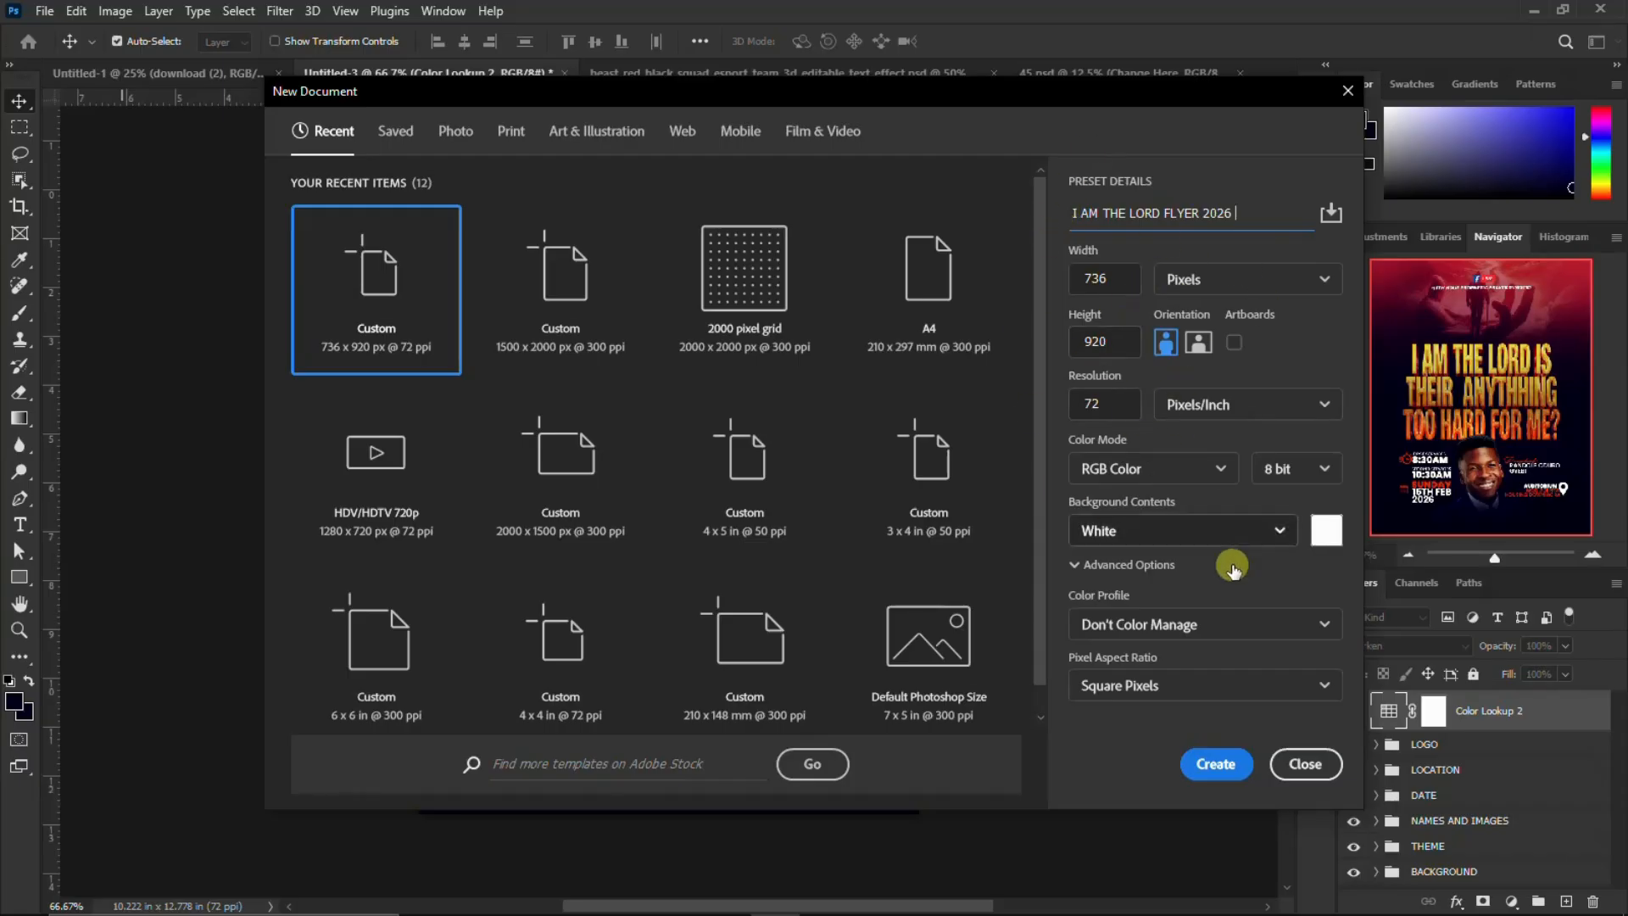
{"action": "left_click", "coordinate": [1213, 763]}
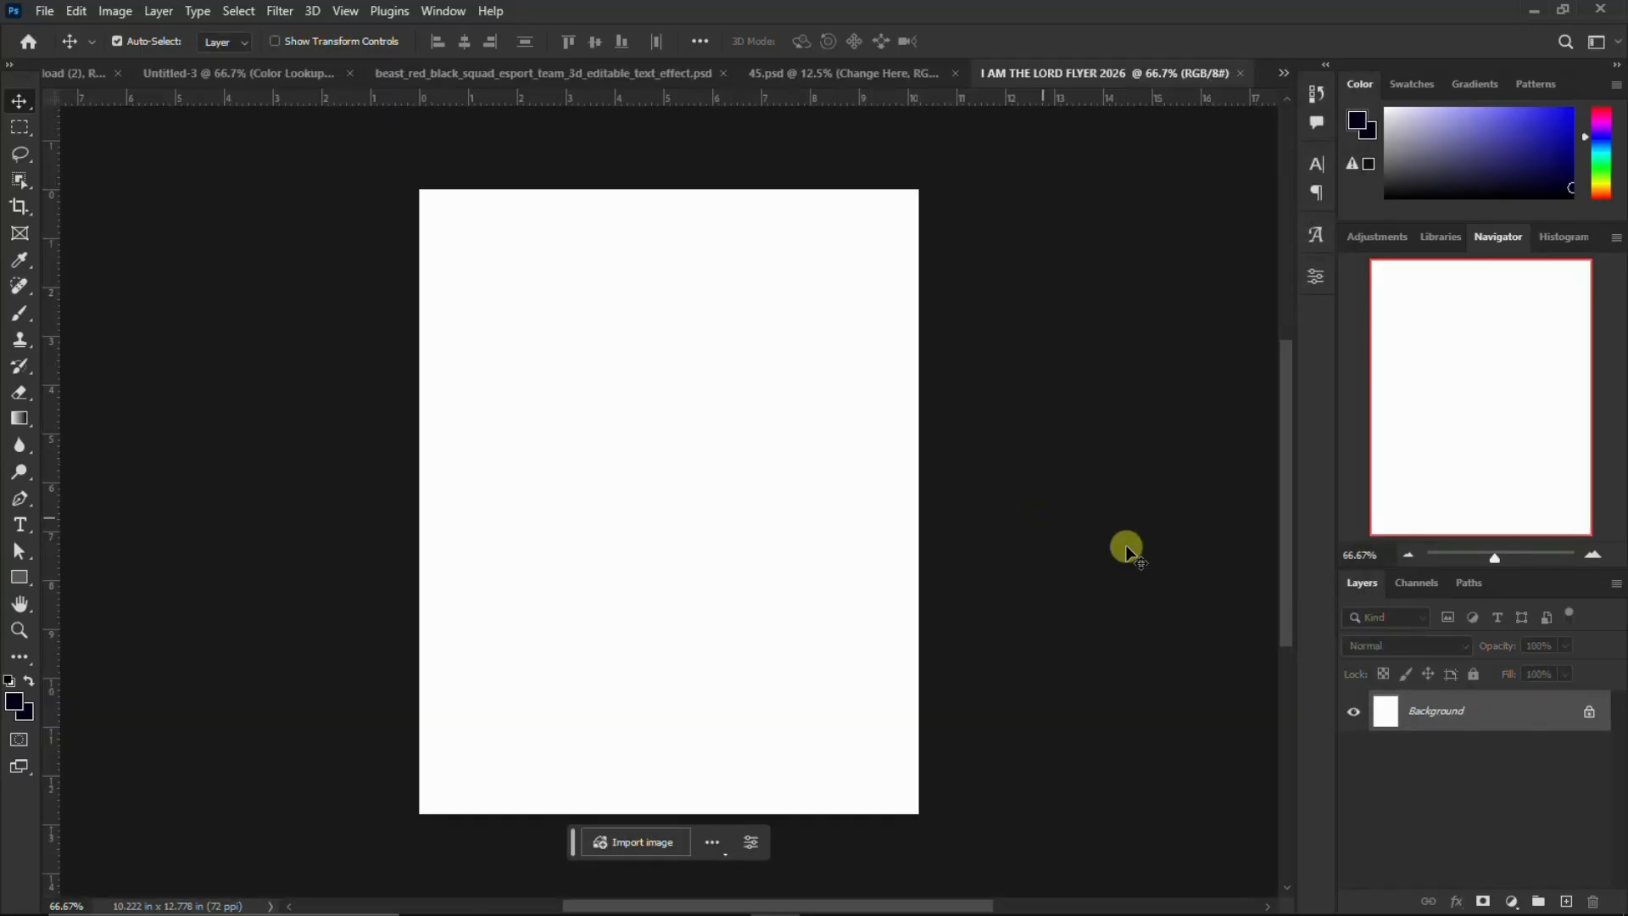
Unlock the background layer and apply a linear dark purple-to-red Gradient Overlay, shifting the gradient upward on the canvas
{"action": "left_click", "coordinate": [1590, 713]}
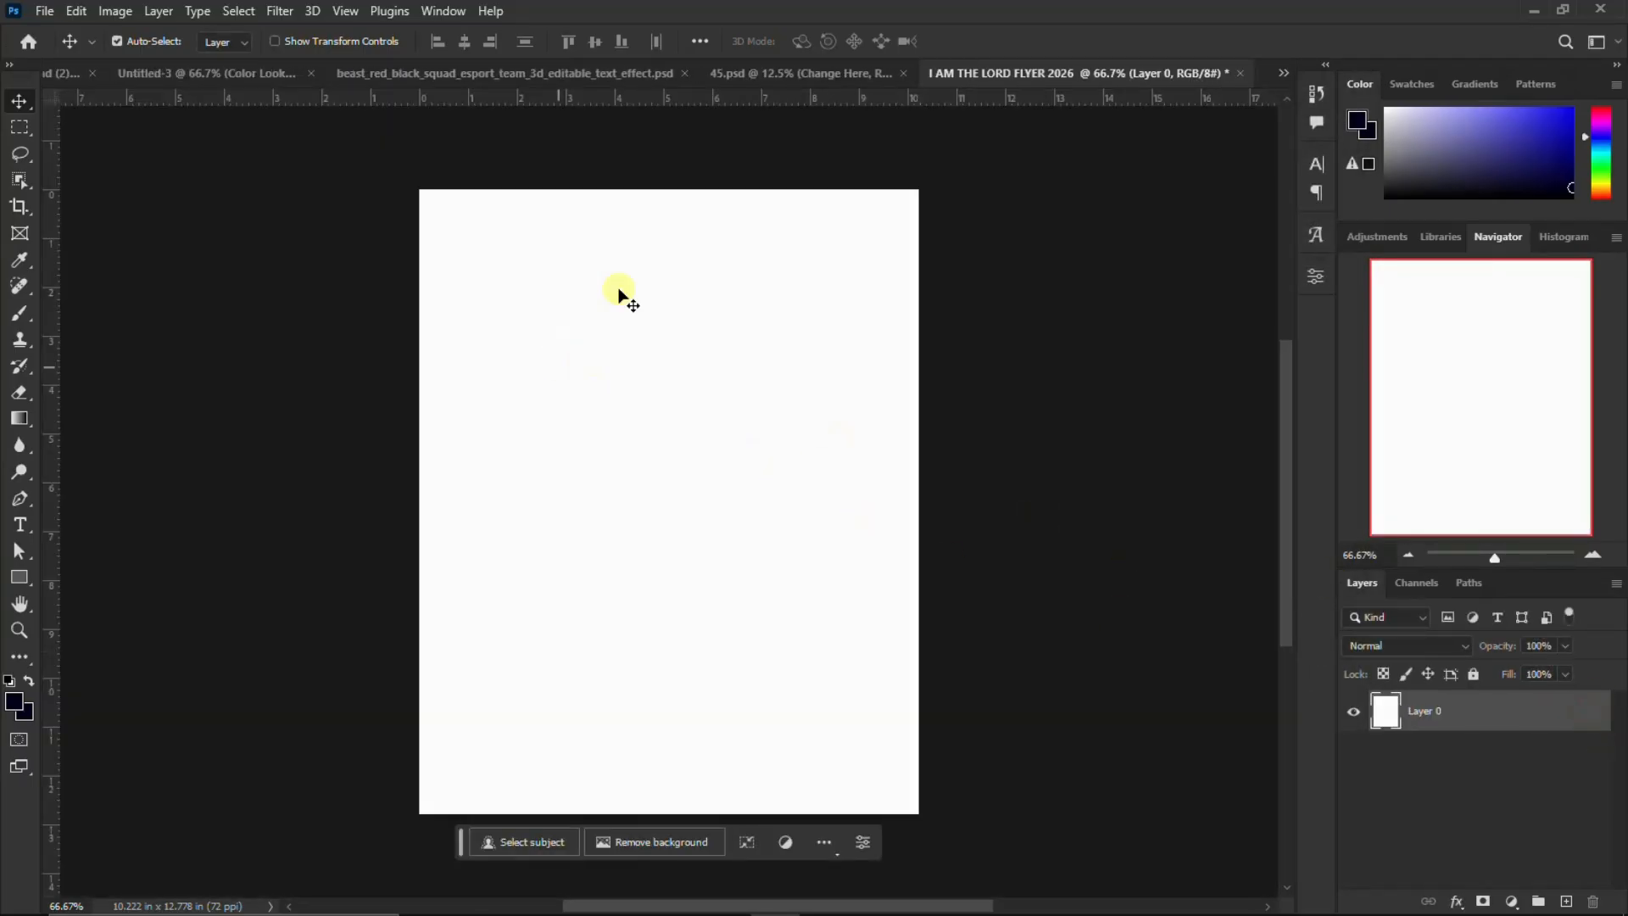
{"action": "left_click", "coordinate": [1457, 902]}
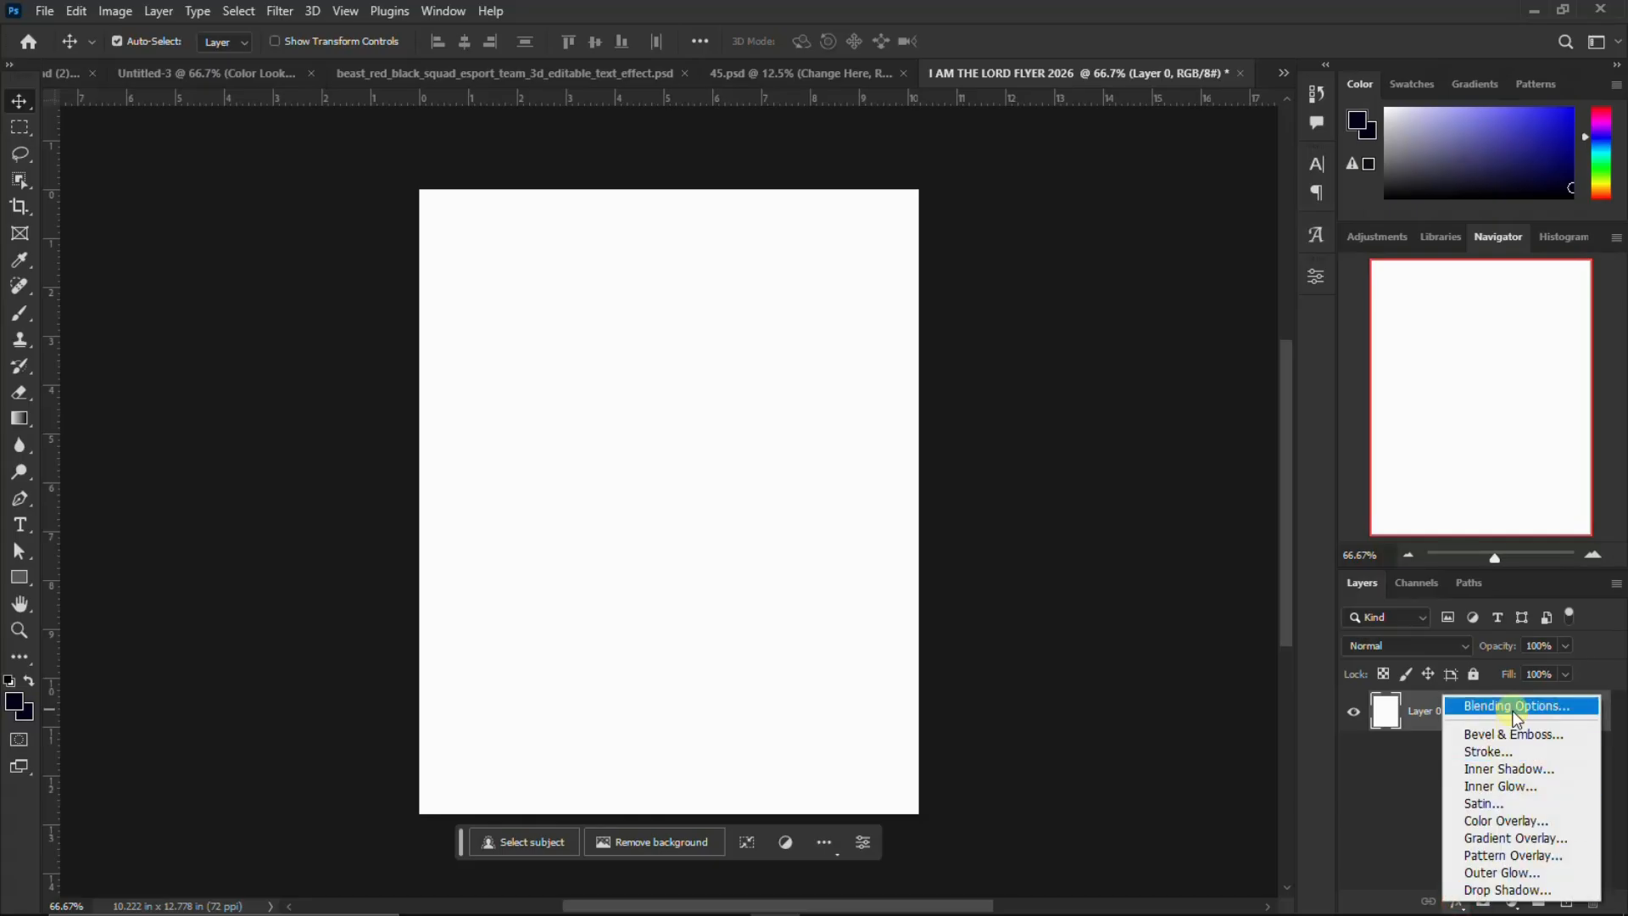
{"action": "left_click", "coordinate": [1516, 708]}
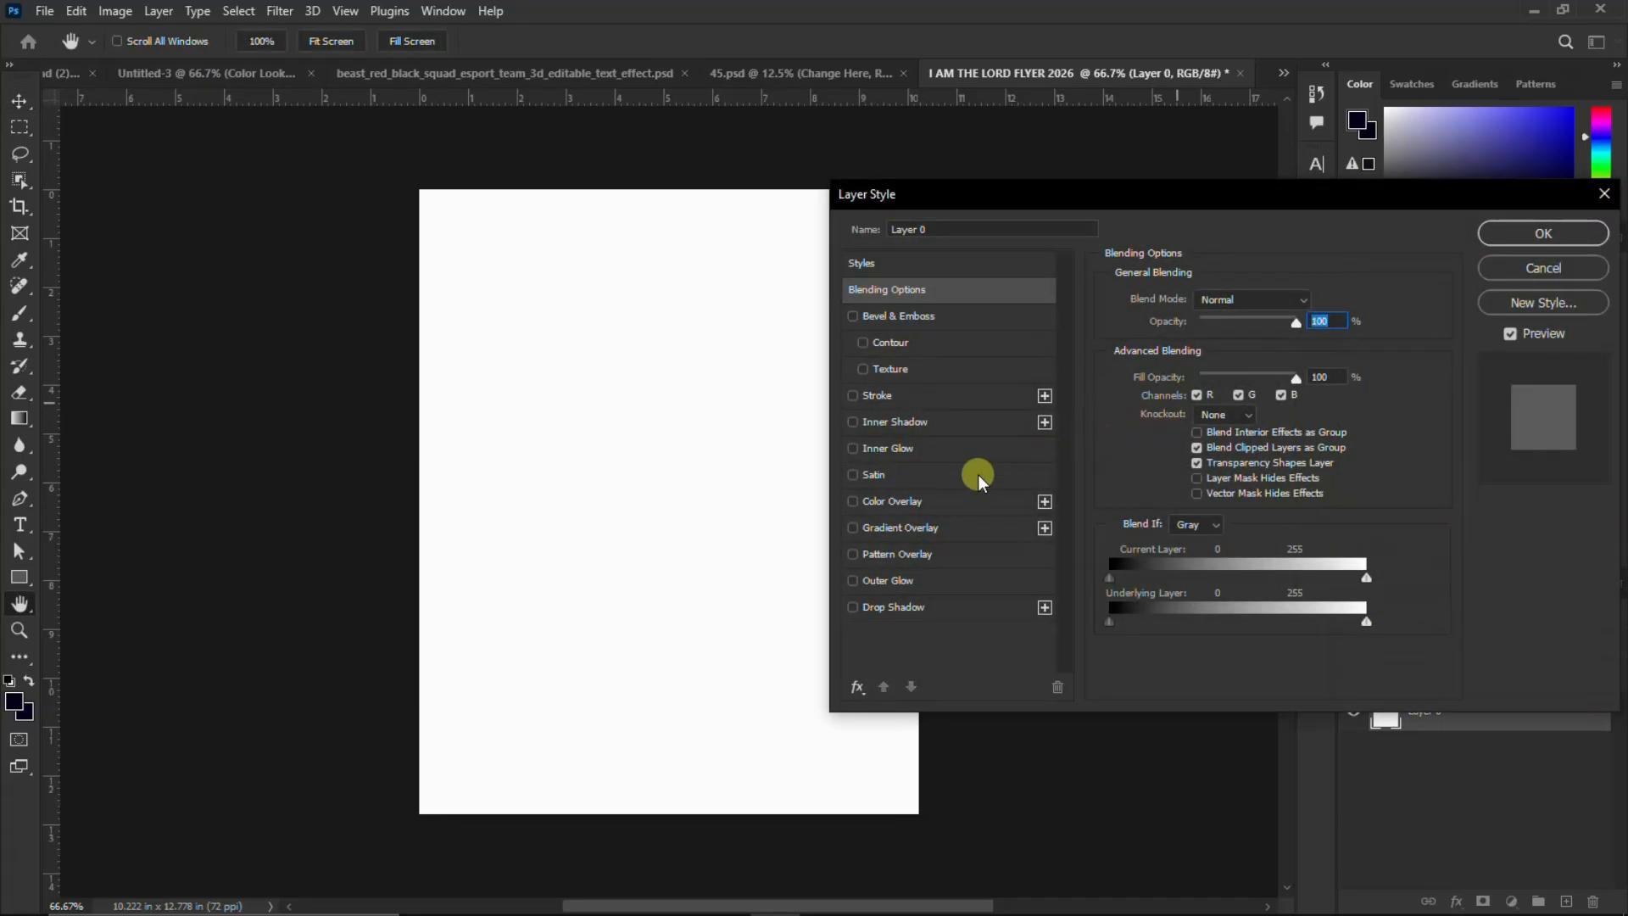
{"action": "left_click", "coordinate": [901, 530]}
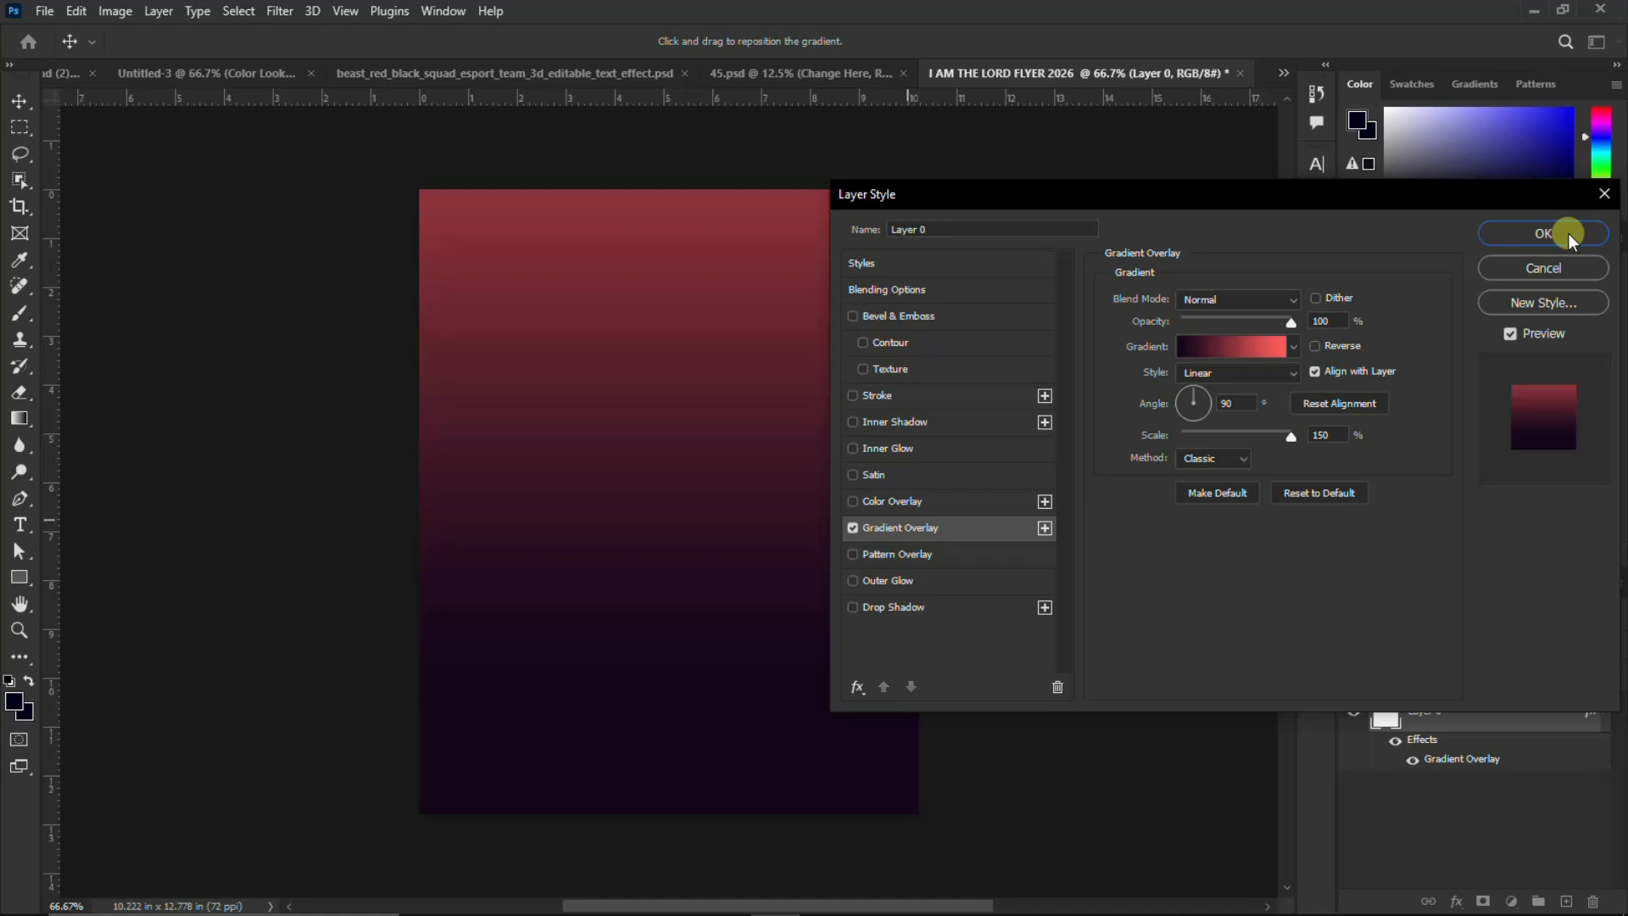
{"action": "left_click_drag", "start_coordinate": [701, 678], "coordinate": [698, 583]}
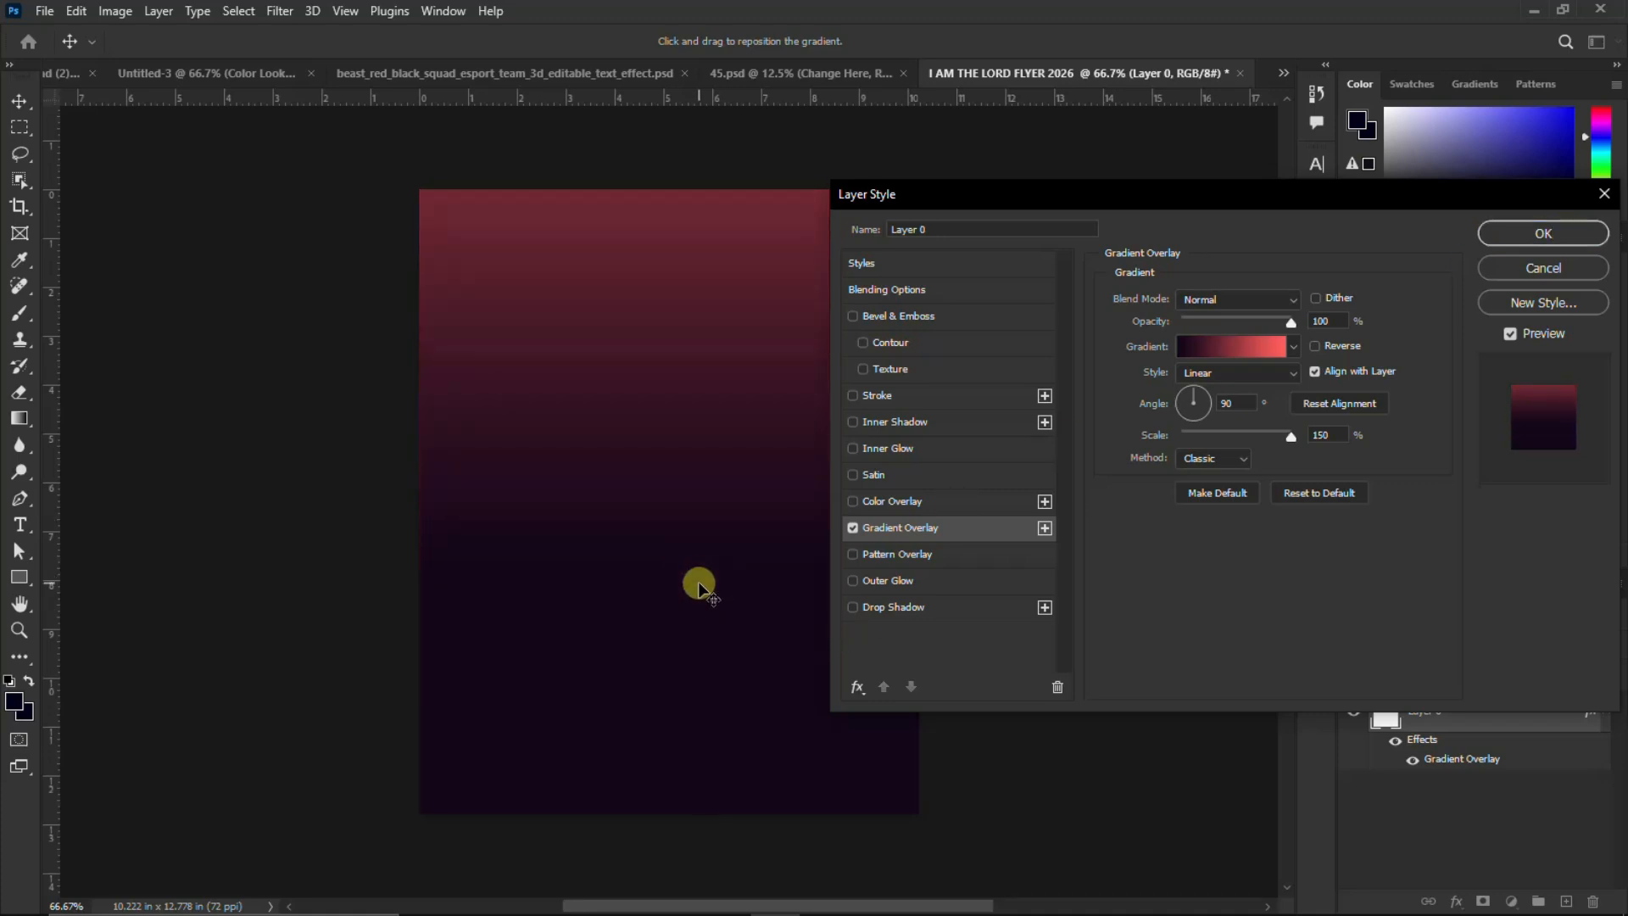
{"action": "left_click", "coordinate": [1541, 234]}
{"action": "left_click", "coordinate": [1608, 712]}
{"action": "left_click", "coordinate": [1603, 713]}
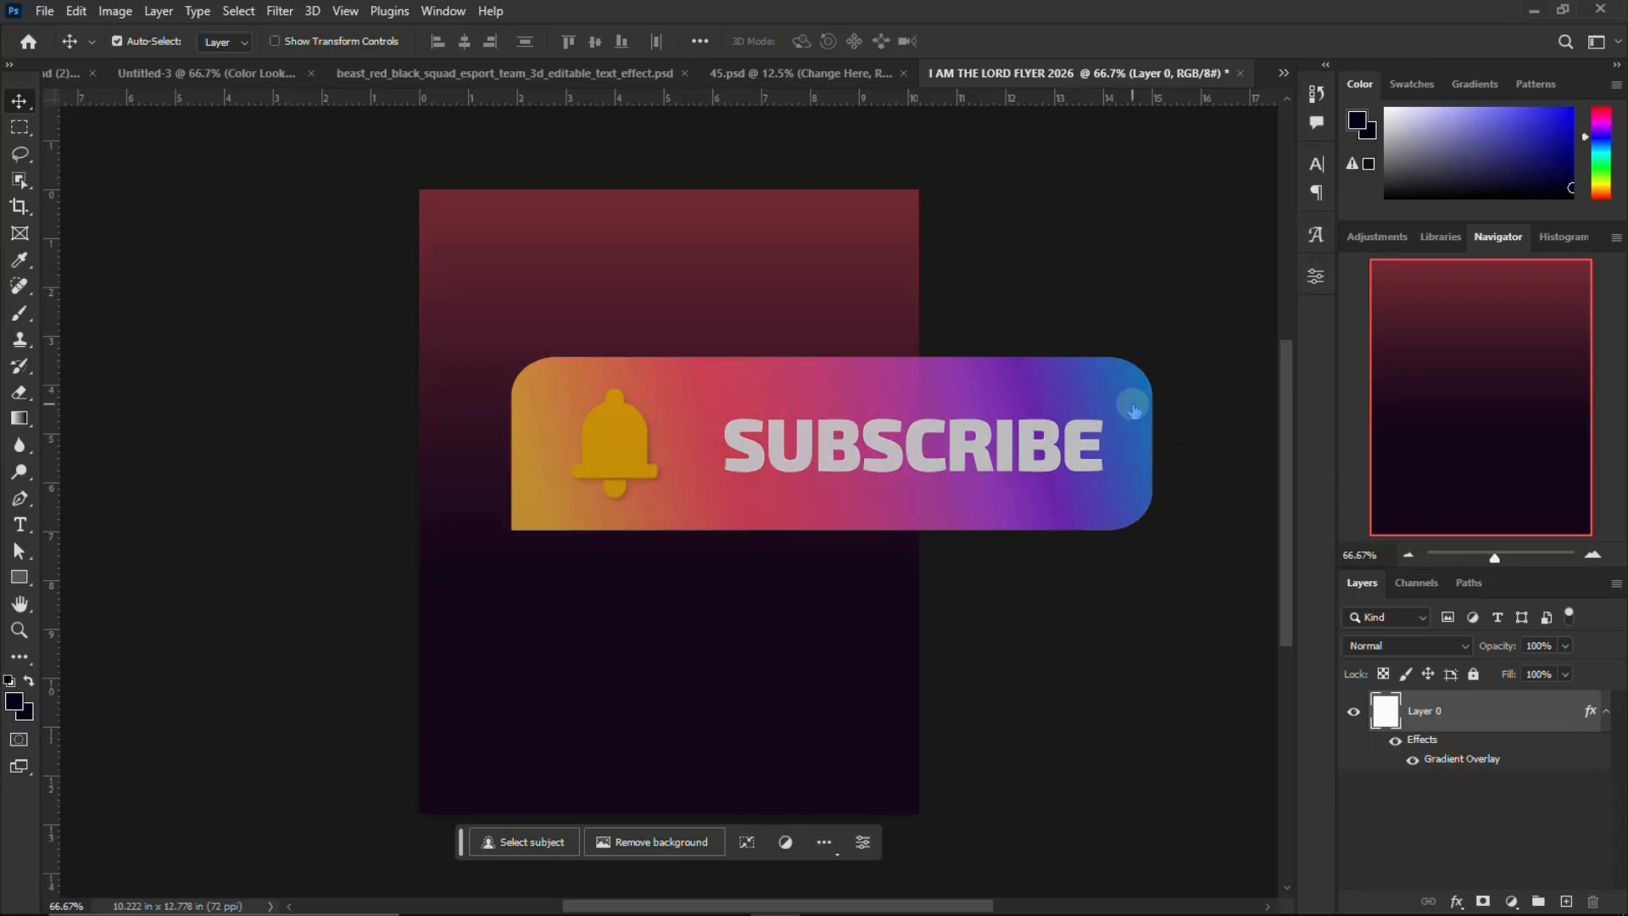
Examine the colours of both stops in the base layer's Gradient Overlay
{"action": "double_click", "coordinate": [1462, 759]}
{"action": "left_click", "coordinate": [1224, 348]}
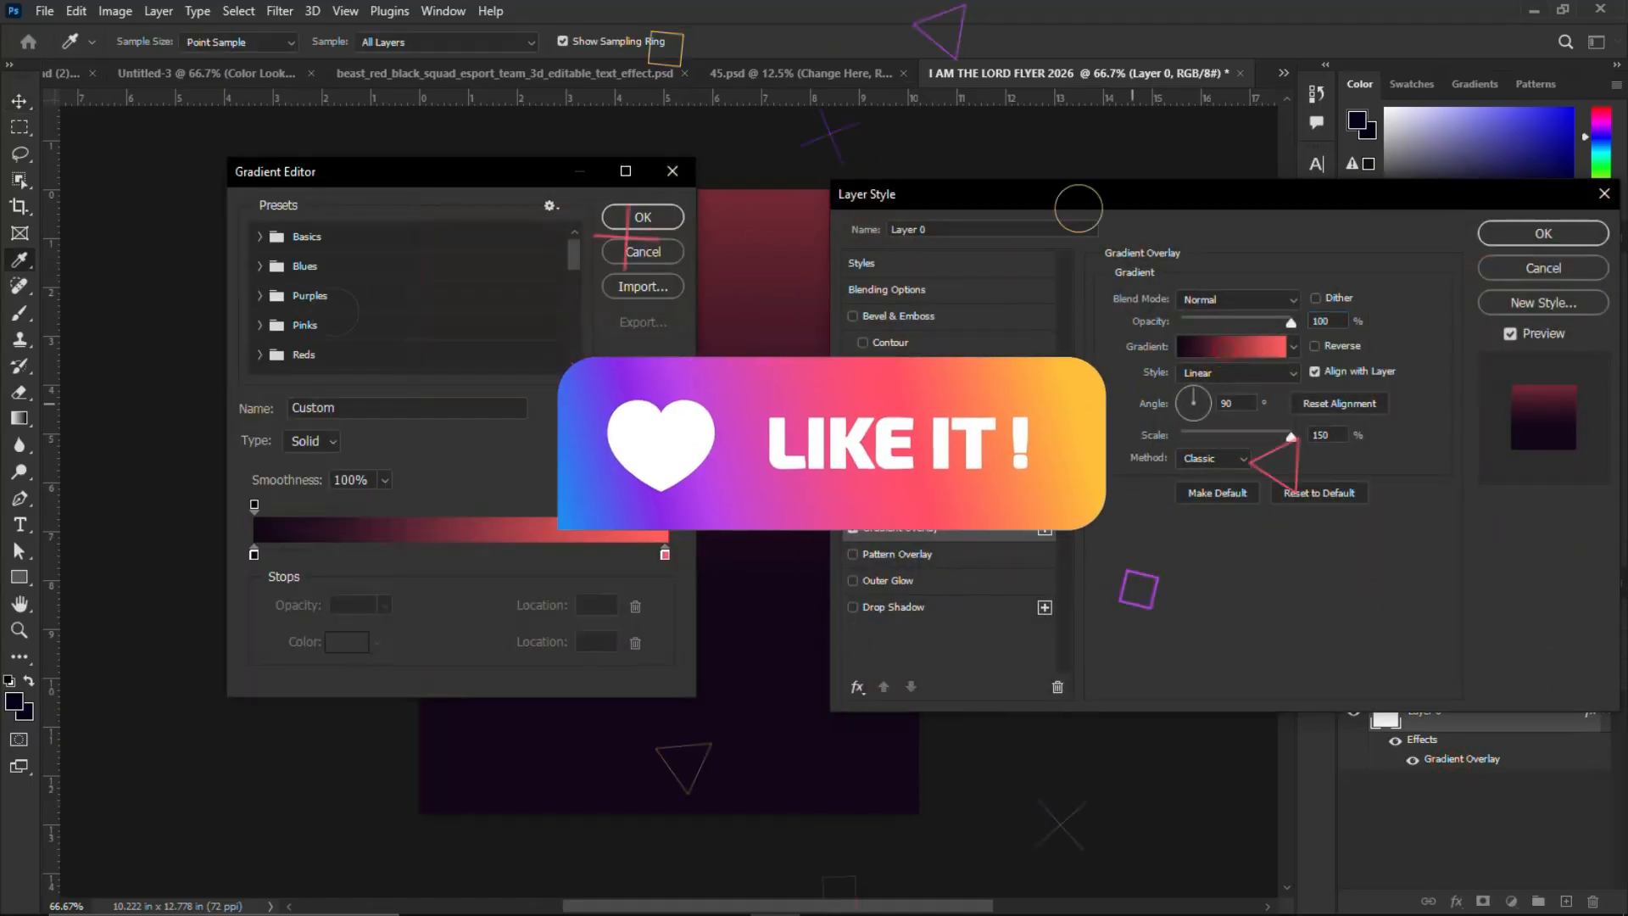
{"action": "double_click", "coordinate": [254, 554]}
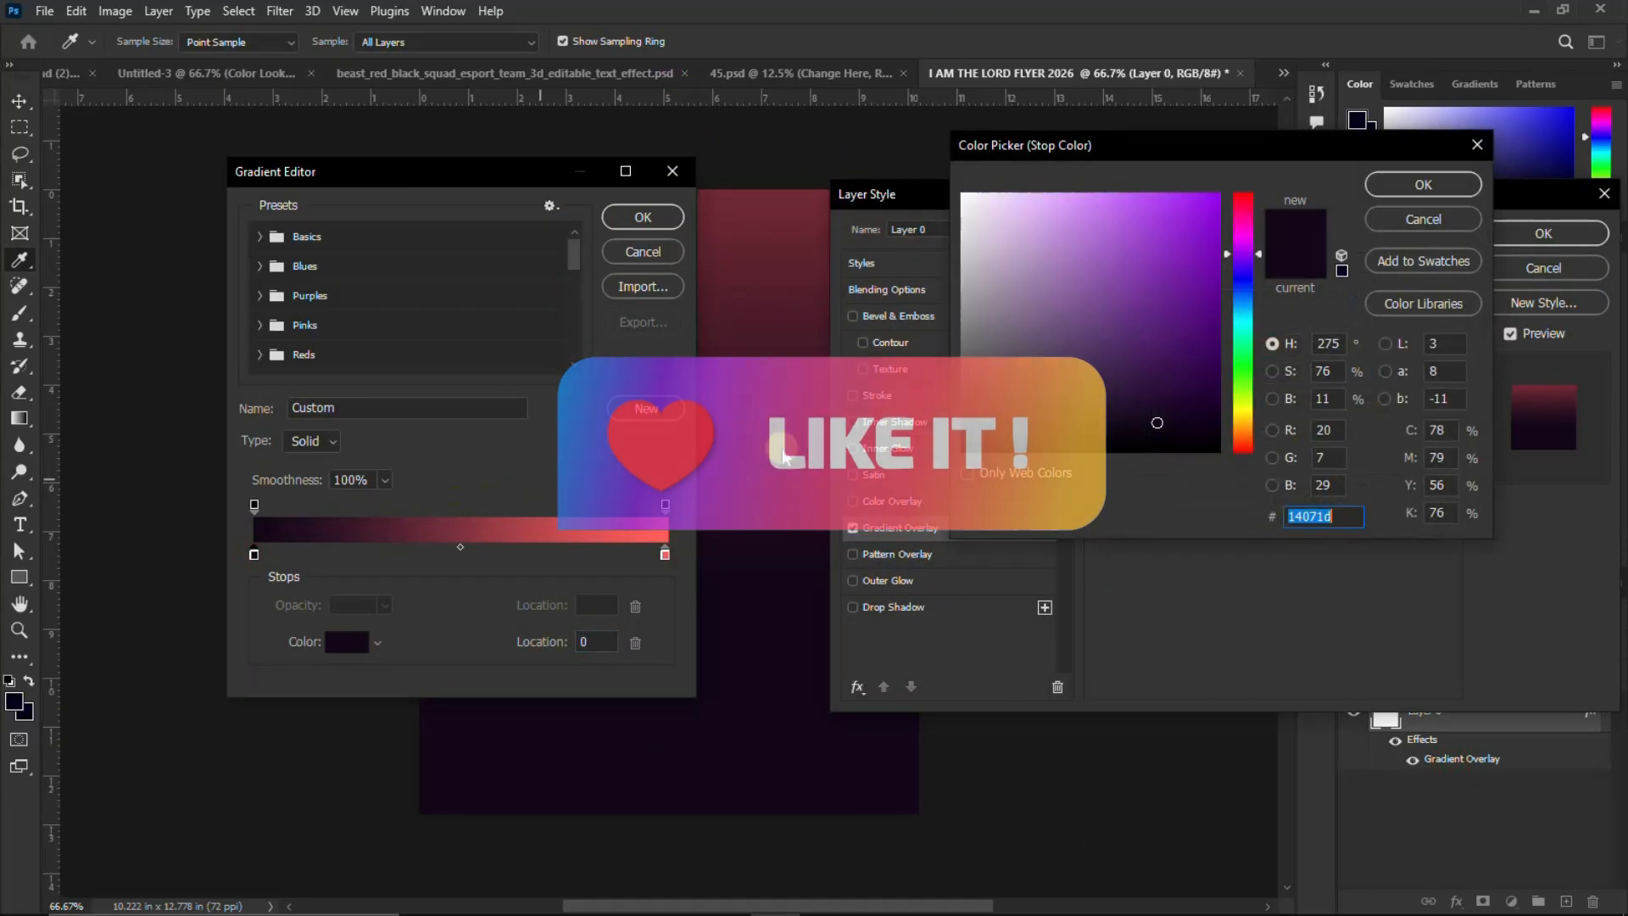
{"action": "left_click", "coordinate": [1439, 216]}
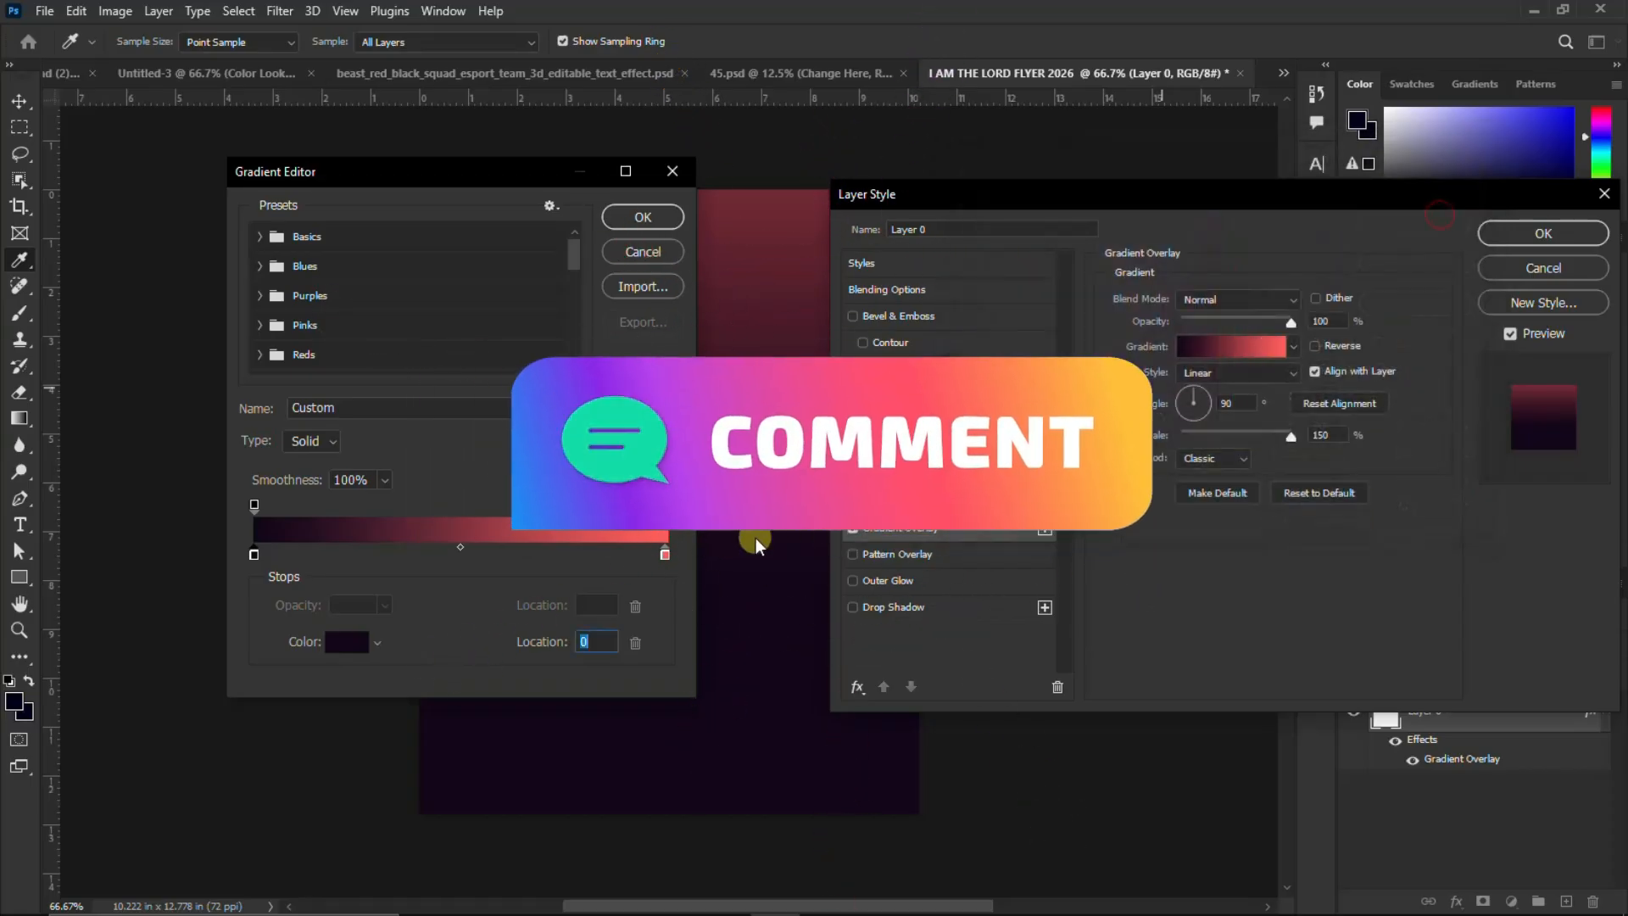
{"action": "double_click", "coordinate": [664, 555]}
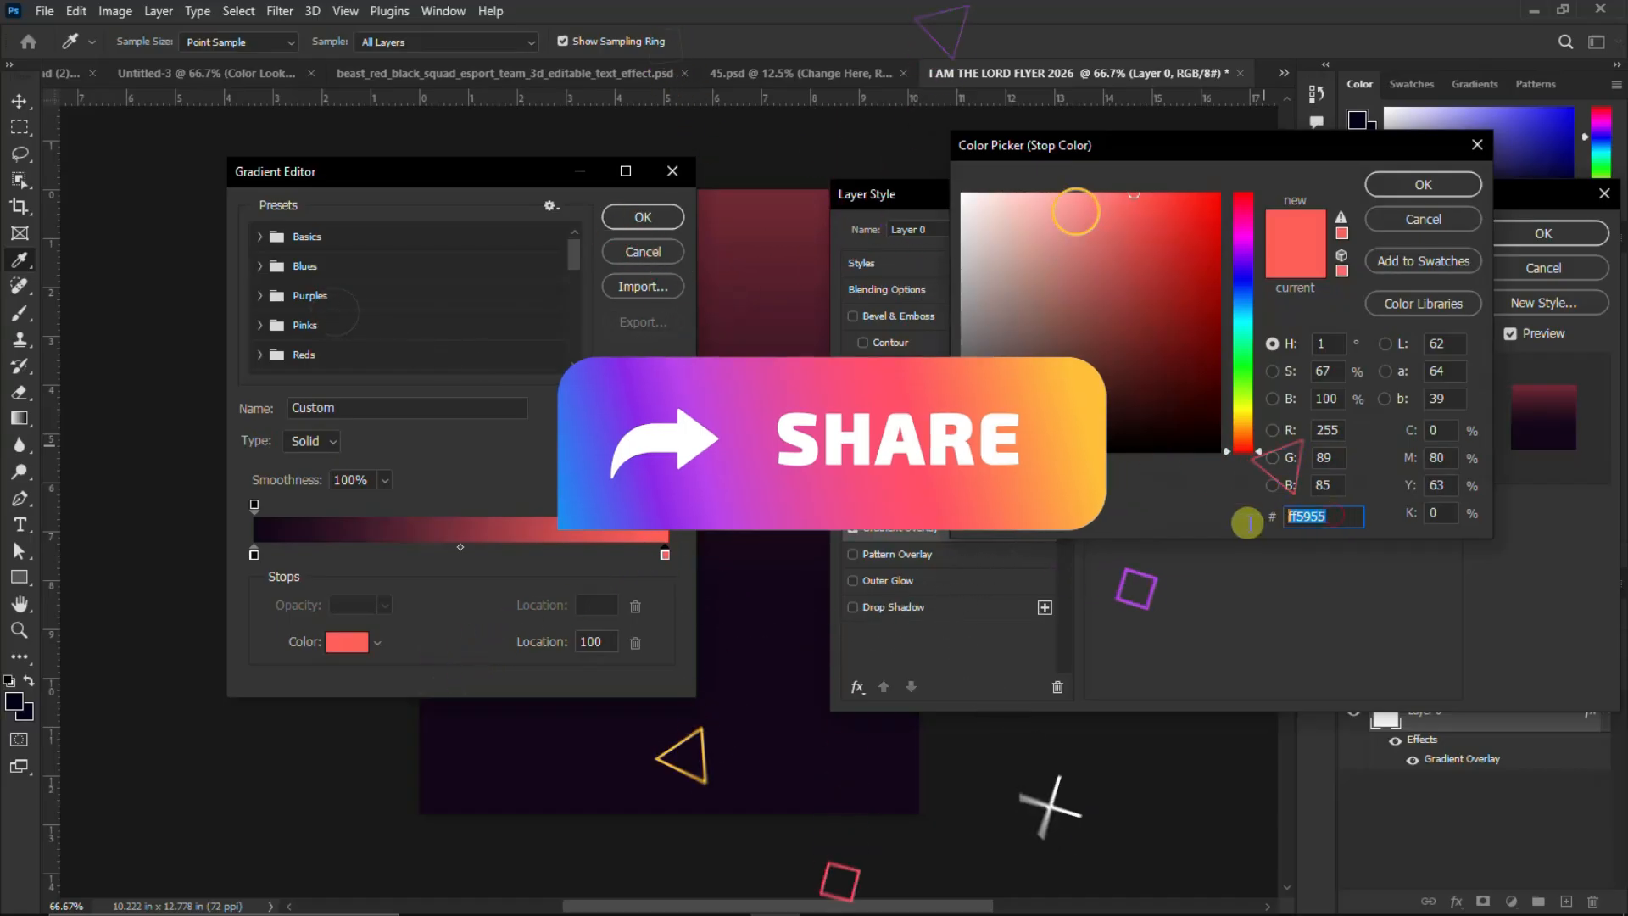
{"action": "left_click", "coordinate": [1442, 184]}
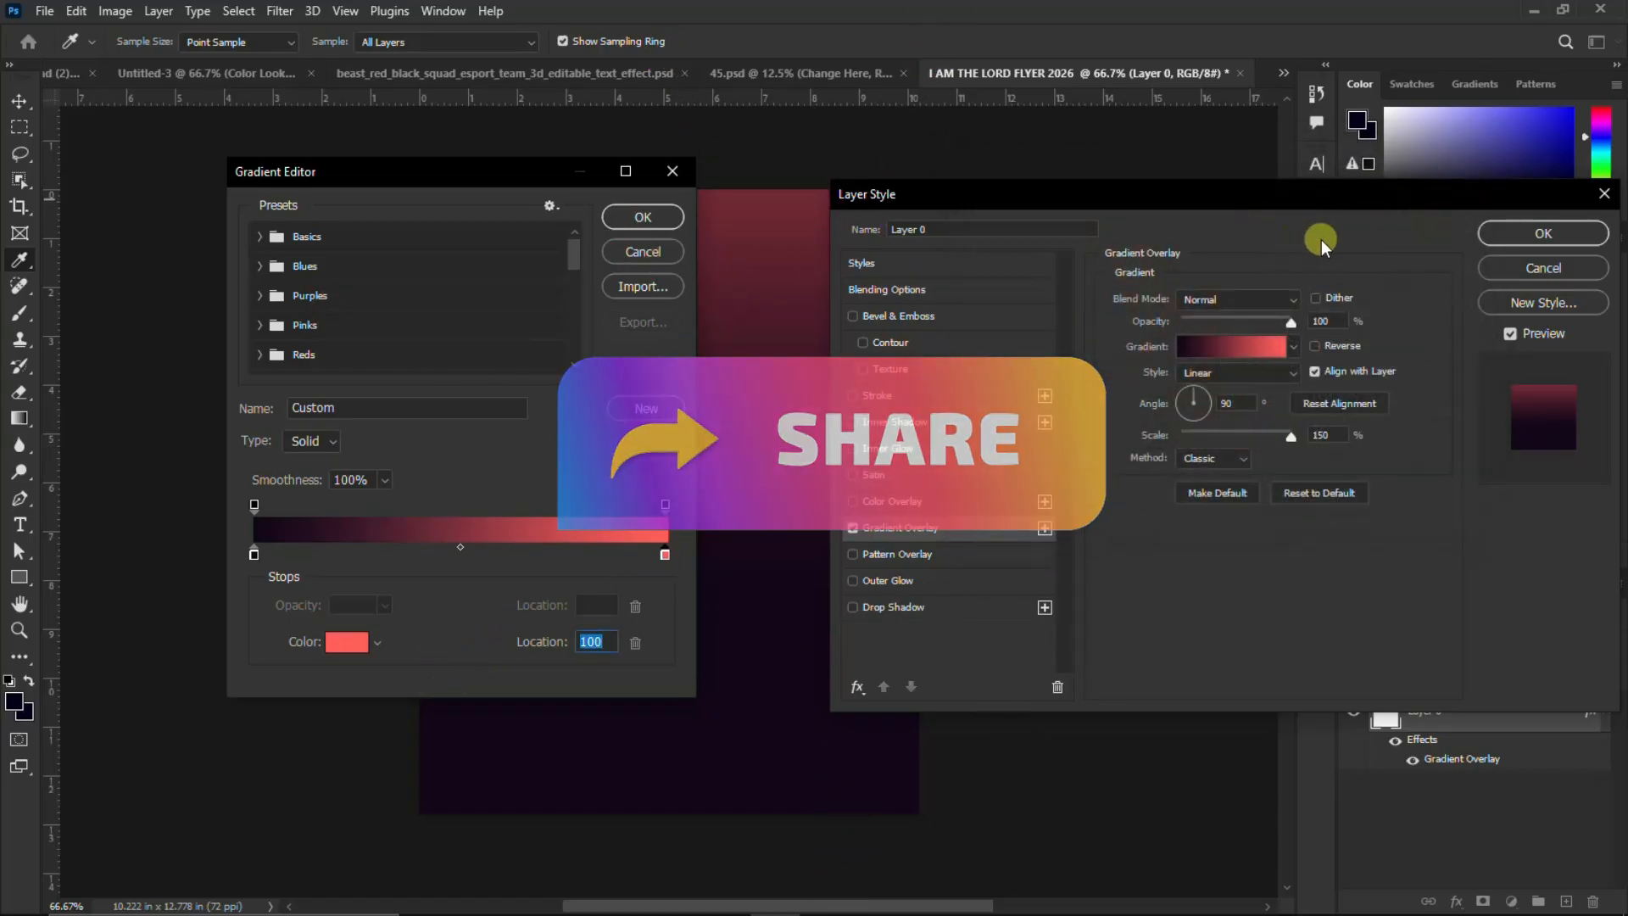
{"action": "left_click", "coordinate": [643, 217]}
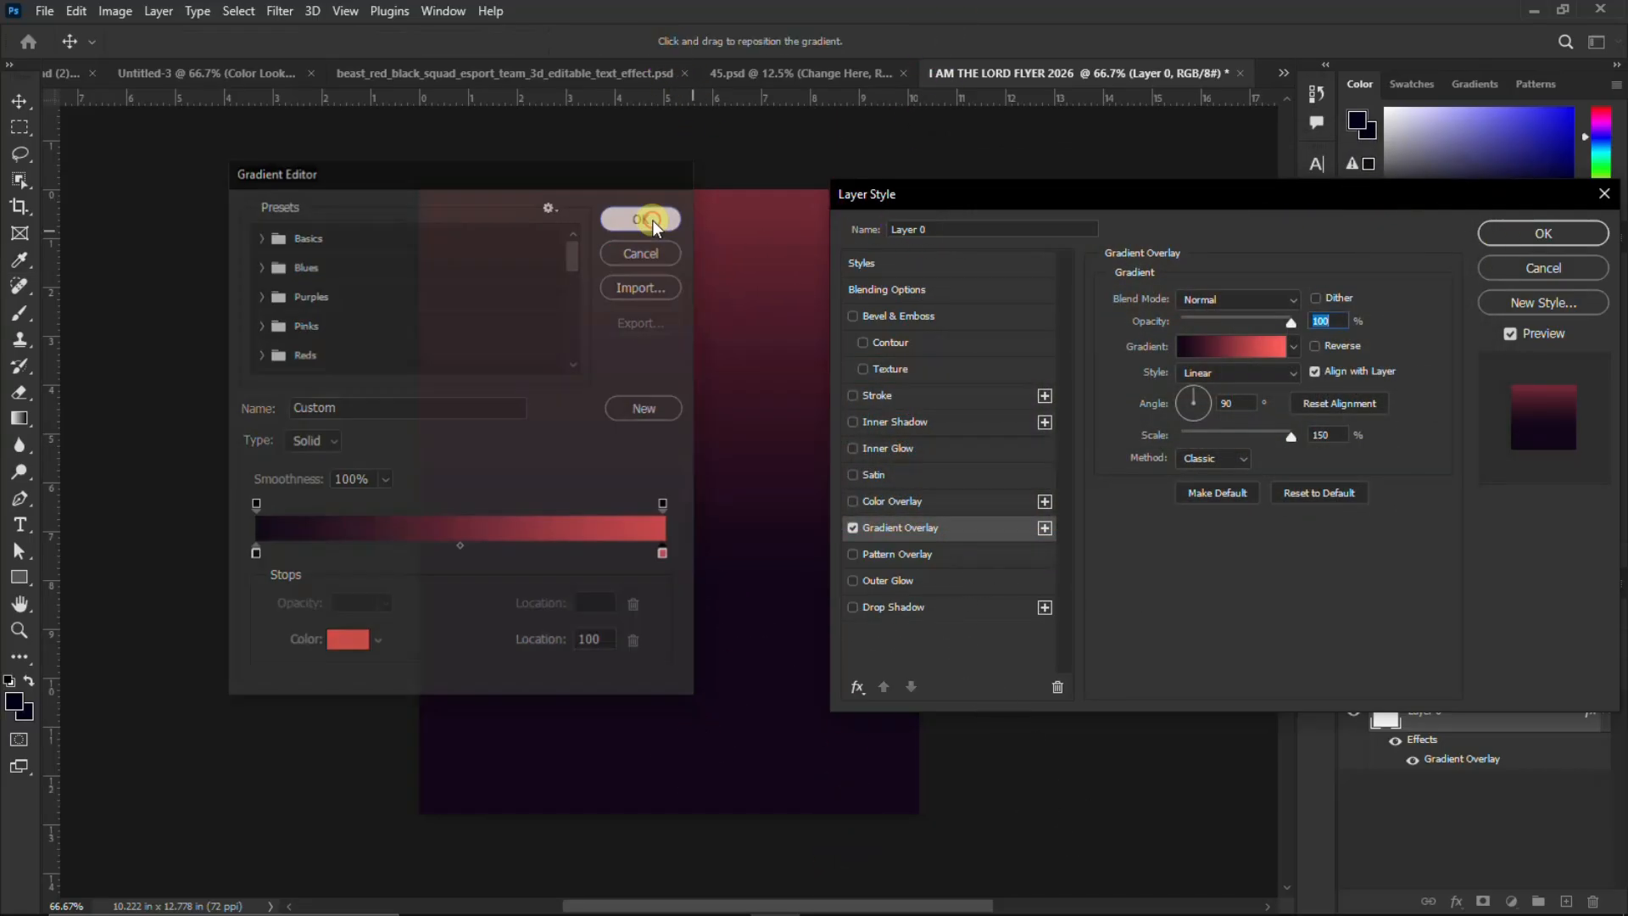
{"action": "left_click", "coordinate": [1545, 231]}
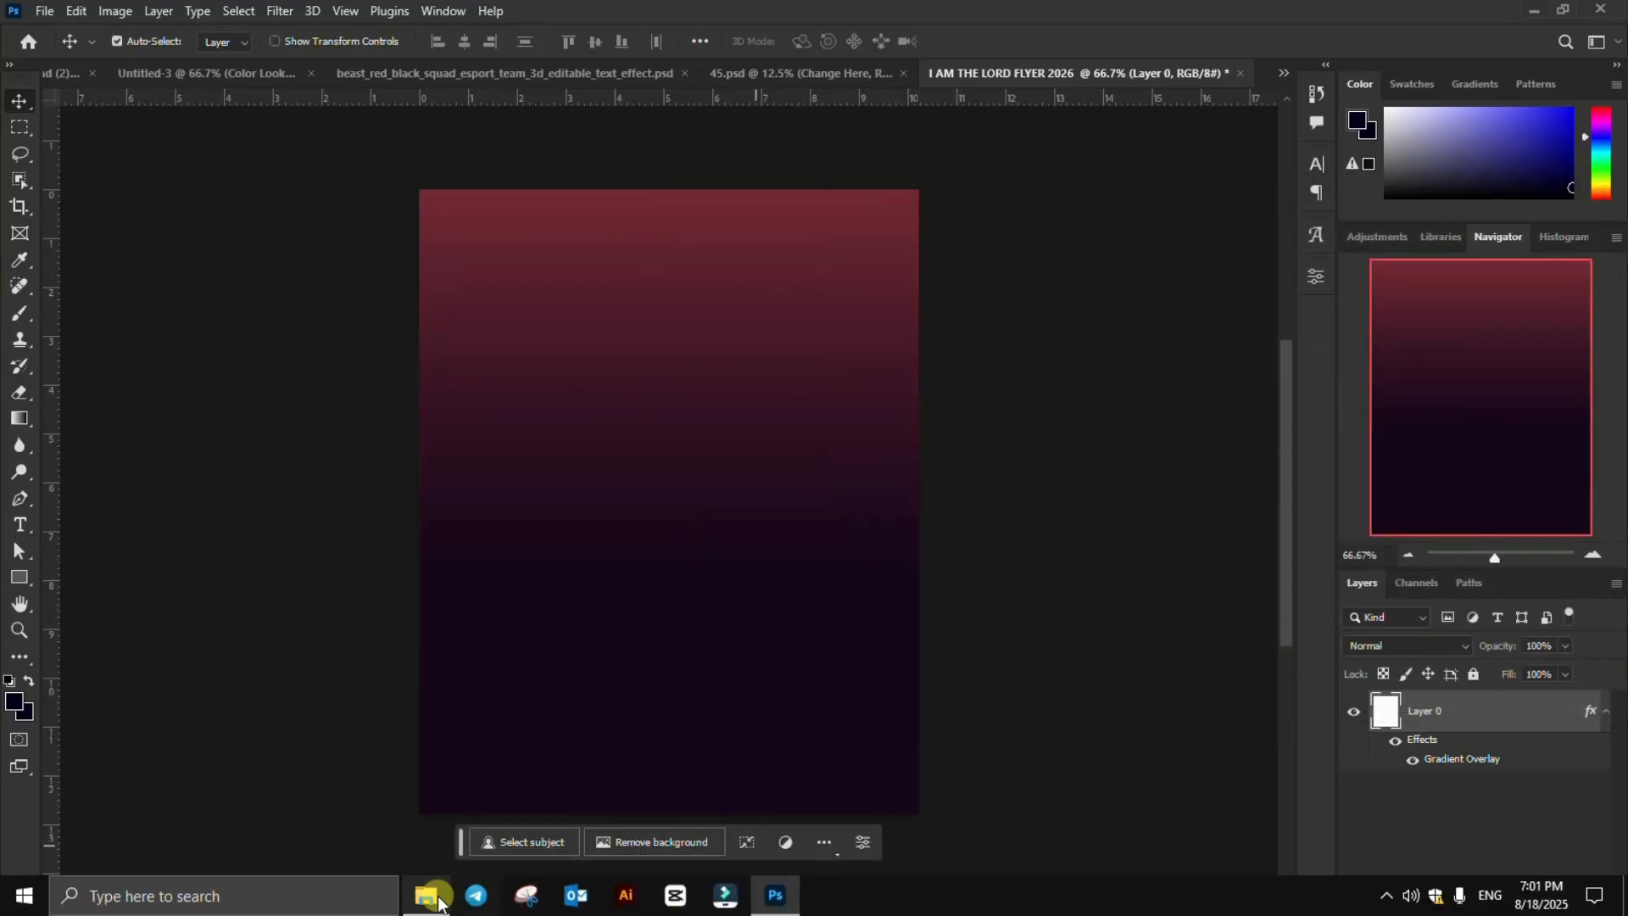
Switch to File Explorer and show the files in the AI AM THE LORD folder as extra large icons
{"action": "left_click", "coordinate": [426, 898]}
{"action": "left_click", "coordinate": [653, 539]}
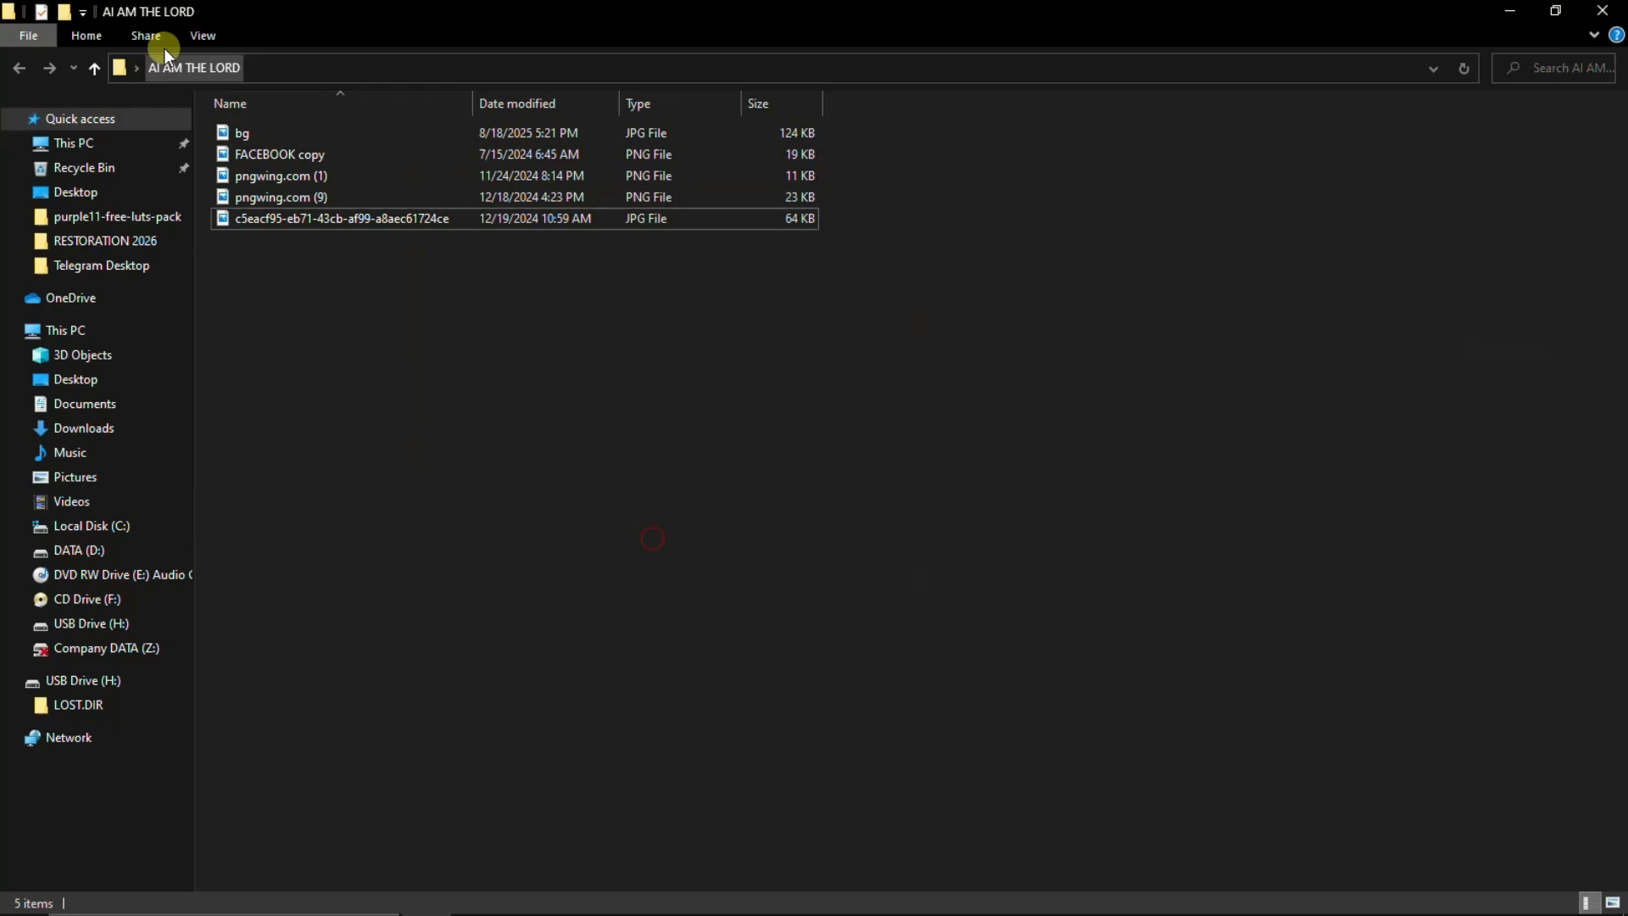
{"action": "left_click", "coordinate": [207, 32]}
{"action": "left_click", "coordinate": [257, 61]}
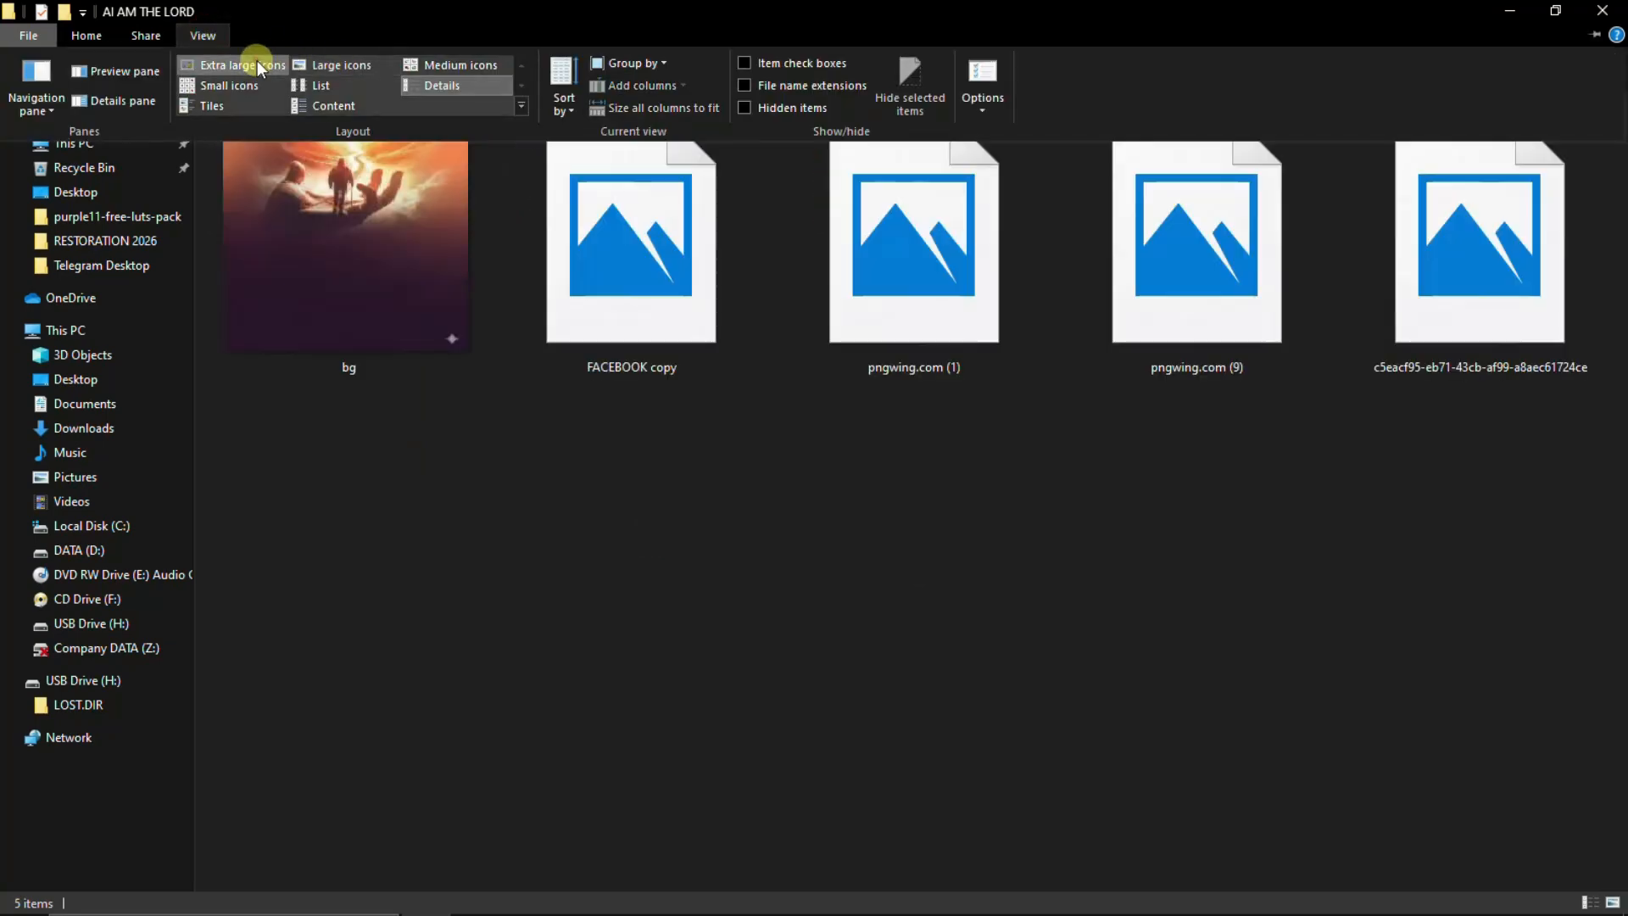
Place the bg image into the flyer document and enlarge it to cover the whole canvas
{"action": "left_click", "coordinate": [365, 258]}
{"action": "left_click_drag", "start_coordinate": [383, 254], "coordinate": [702, 611]}
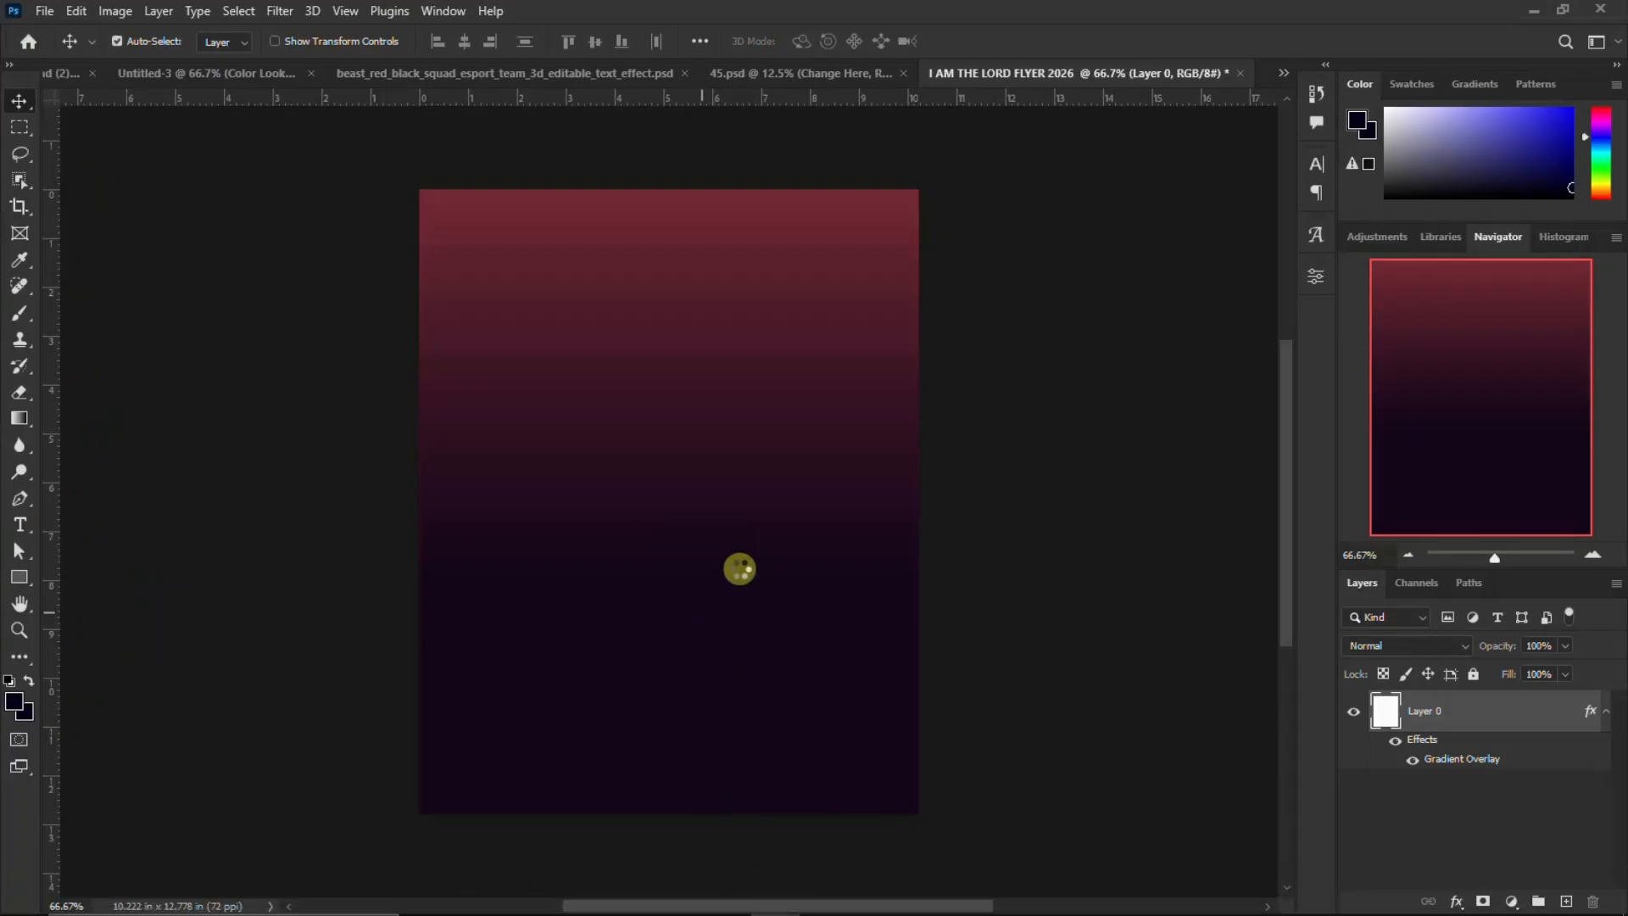
{"action": "left_click_drag", "start_coordinate": [851, 742], "coordinate": [931, 822]}
{"action": "key", "text": "Return"}
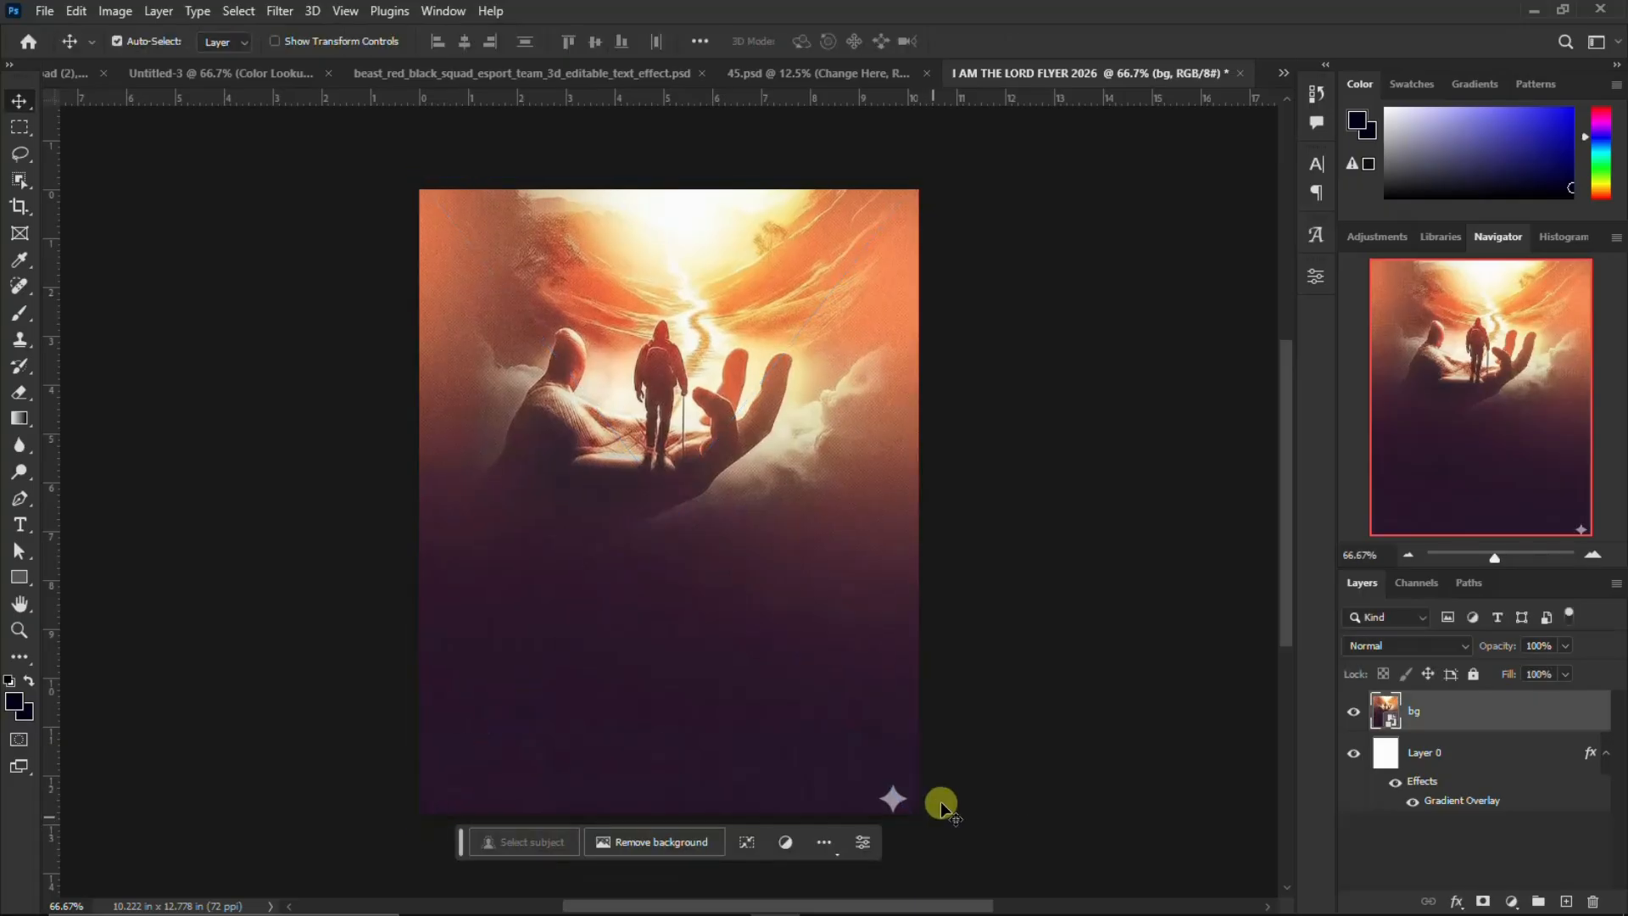
Set the bg layer's blend mode to Soft Light and move the image up by about 1.2 in
{"action": "left_click", "coordinate": [1428, 648]}
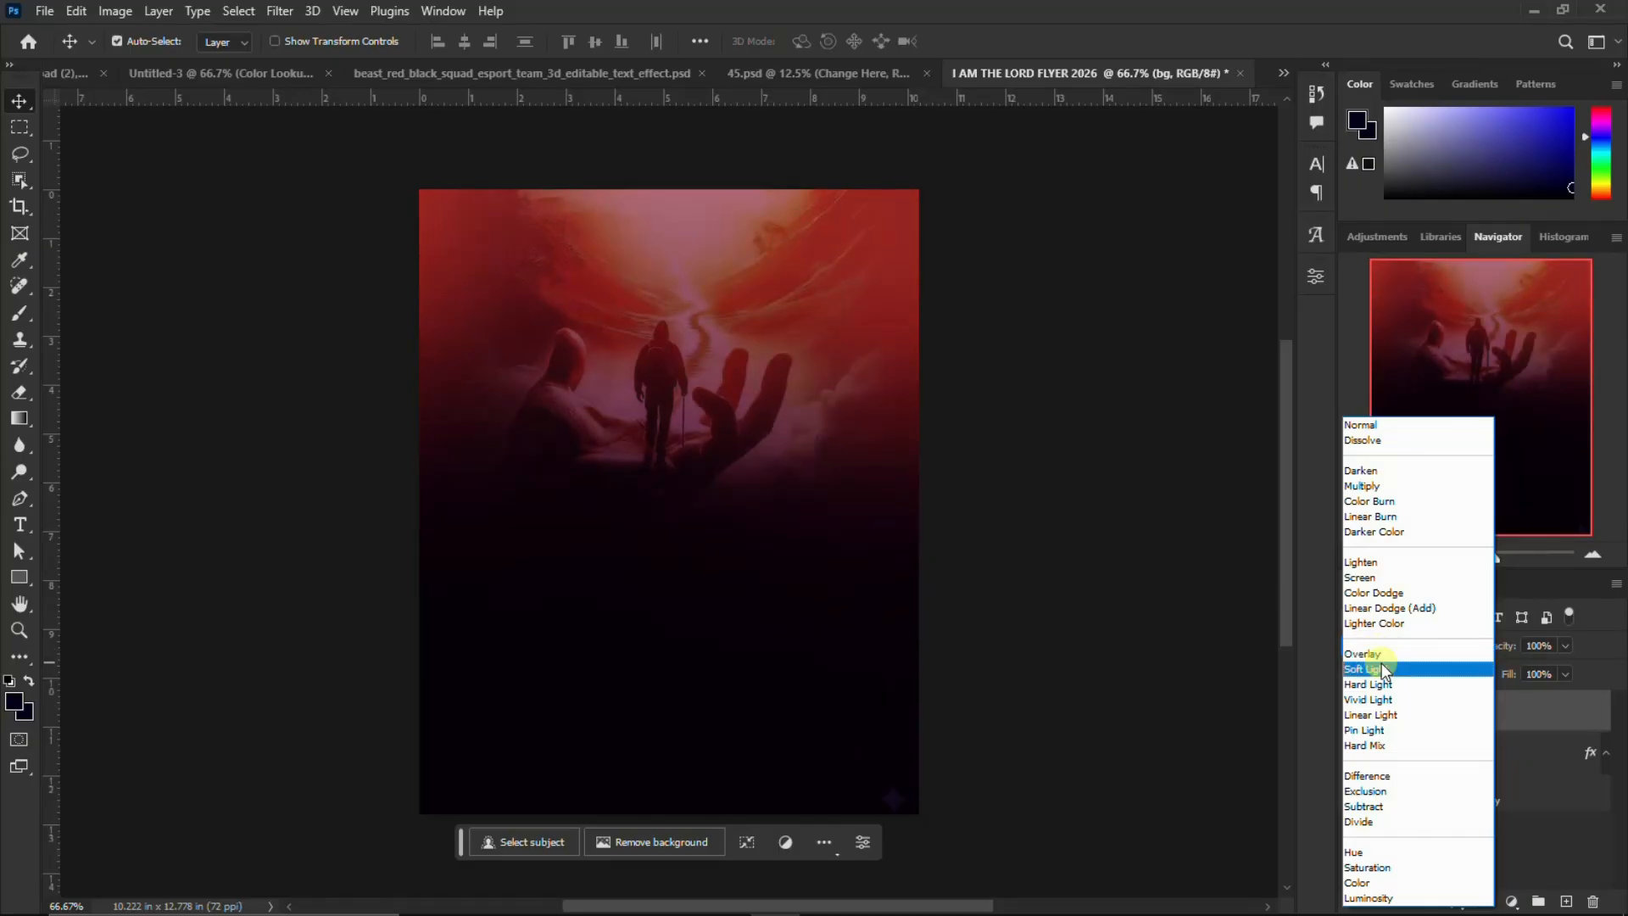
{"action": "left_click", "coordinate": [1381, 668]}
{"action": "left_click_drag", "start_coordinate": [739, 431], "coordinate": [737, 373]}
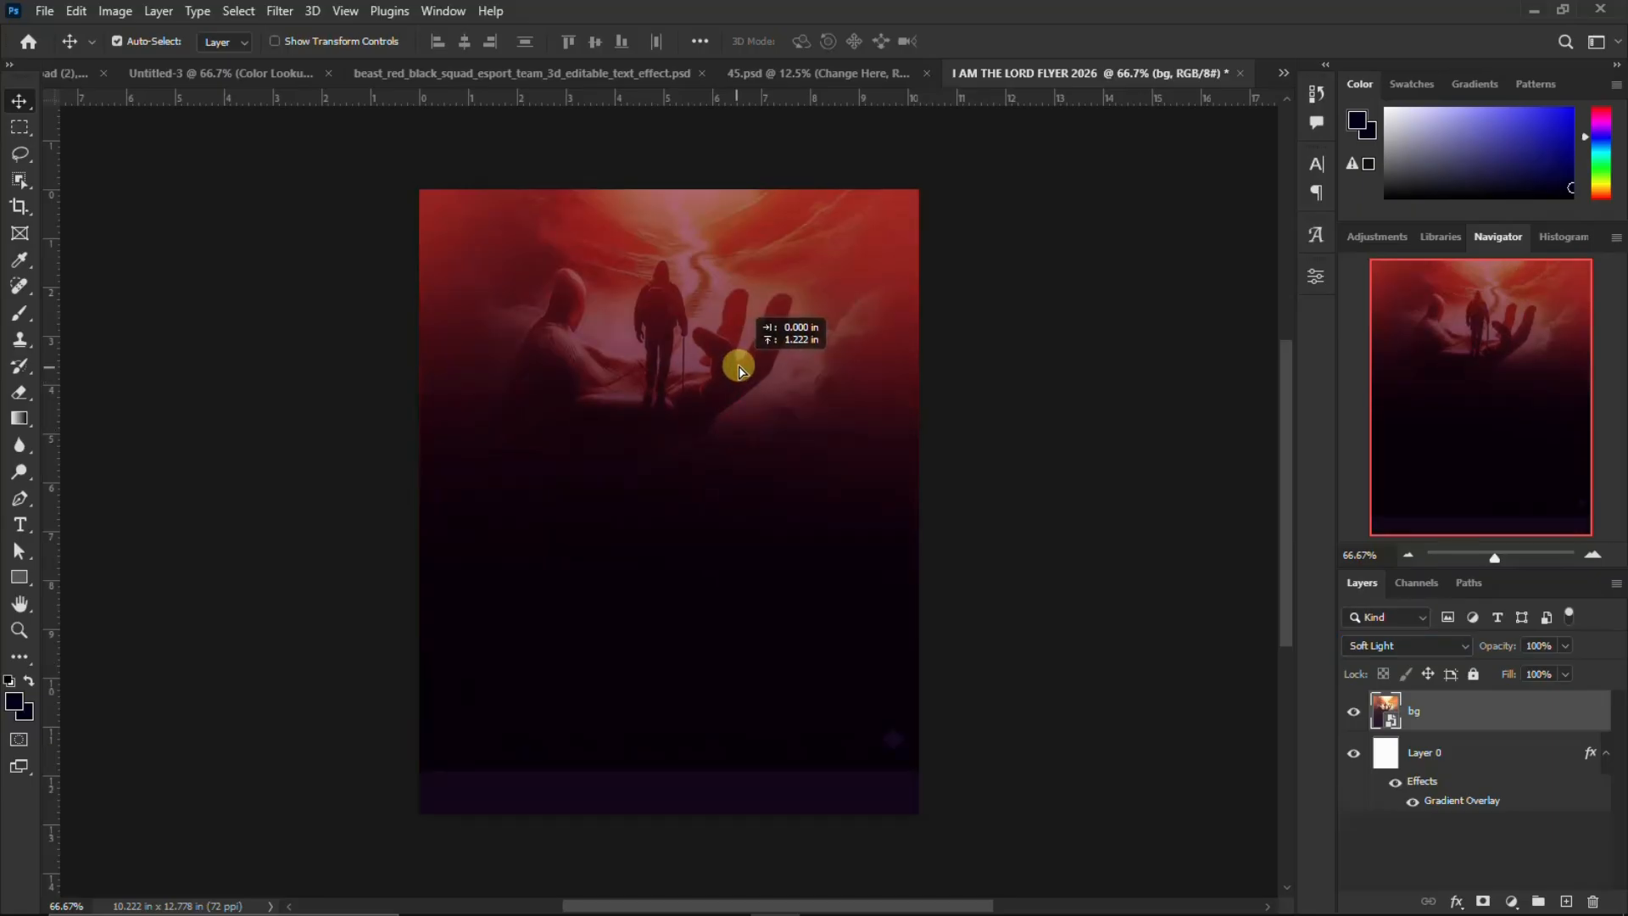
{"action": "left_click_drag", "start_coordinate": [742, 367], "coordinate": [748, 366]}
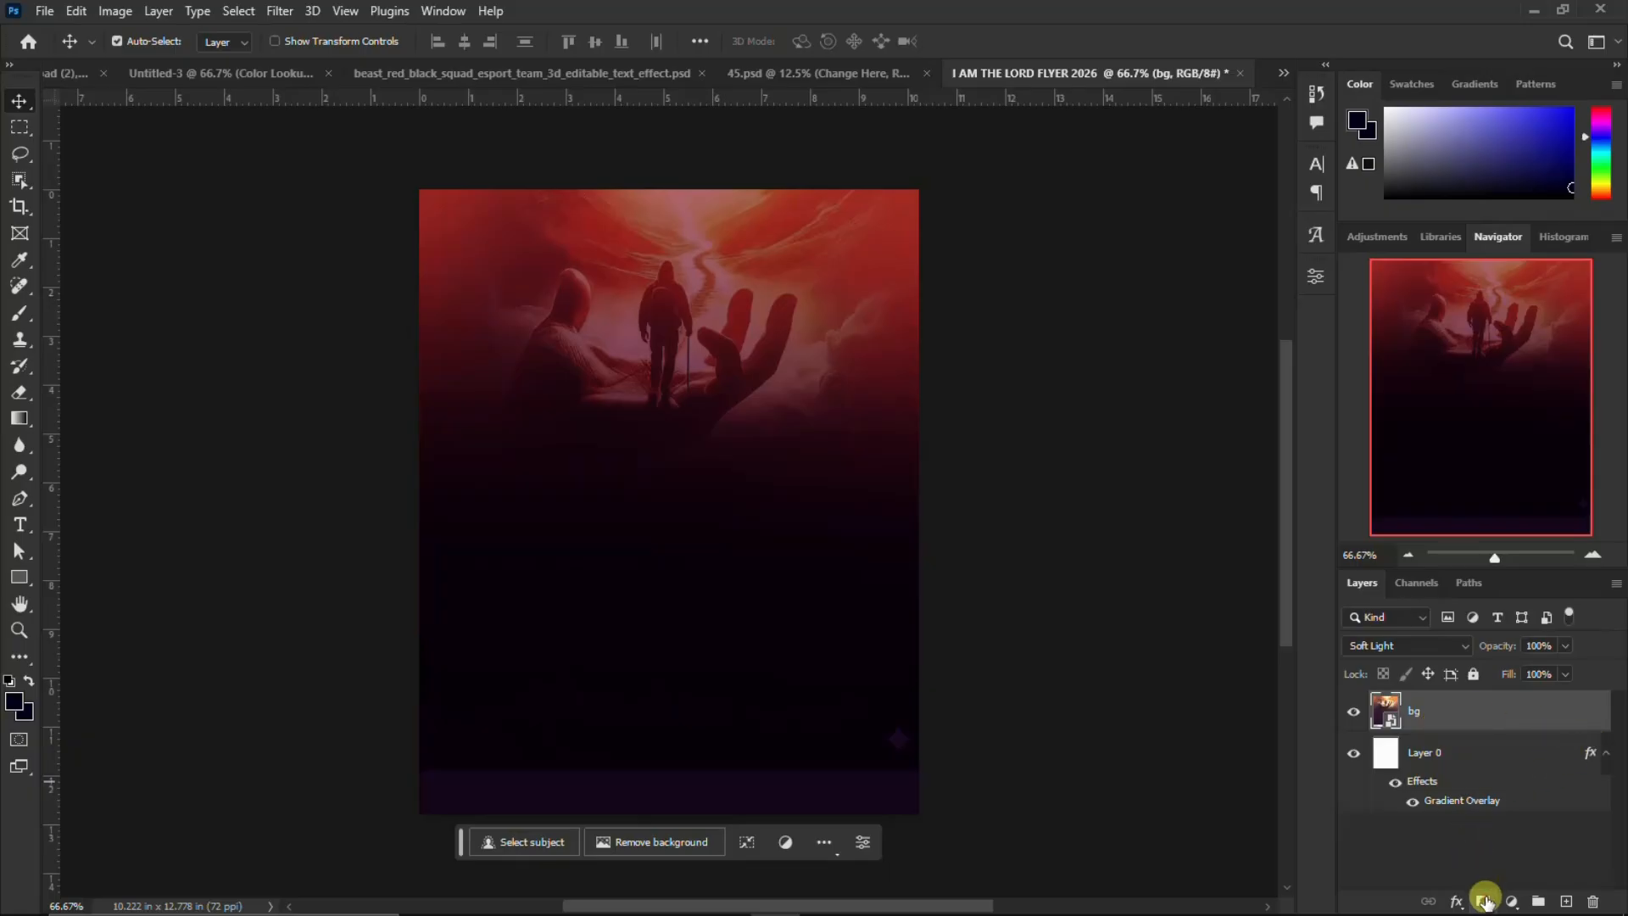
Add a layer mask to the bg layer and brush black across its lower edge to blend it into the gradient
{"action": "left_click", "coordinate": [1484, 900]}
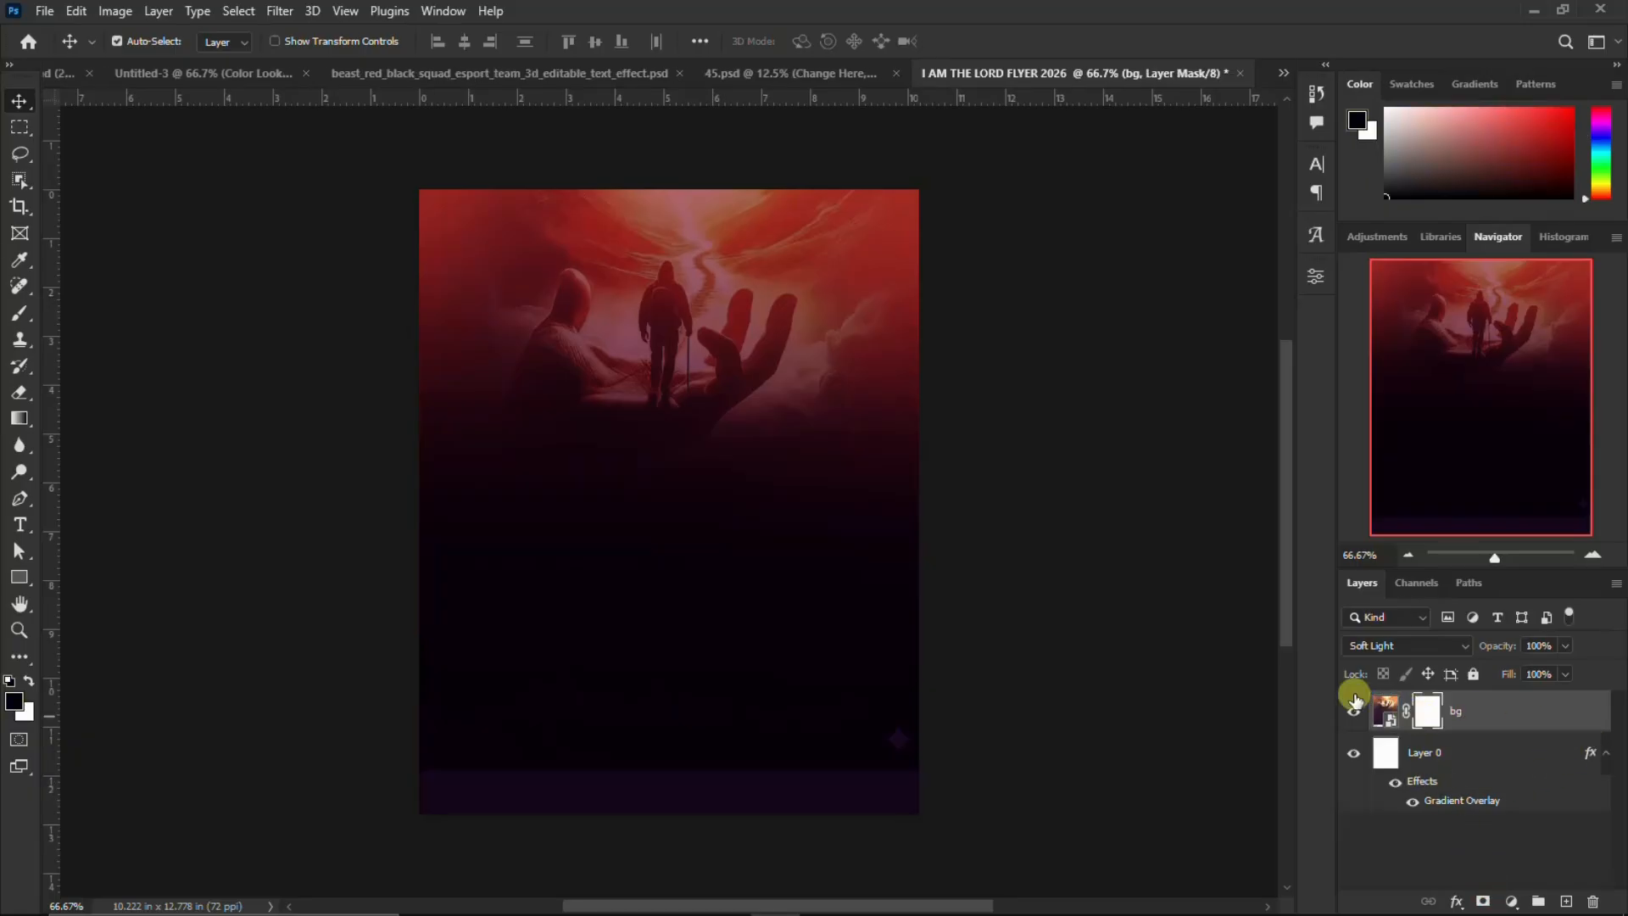
{"action": "key", "text": "b"}
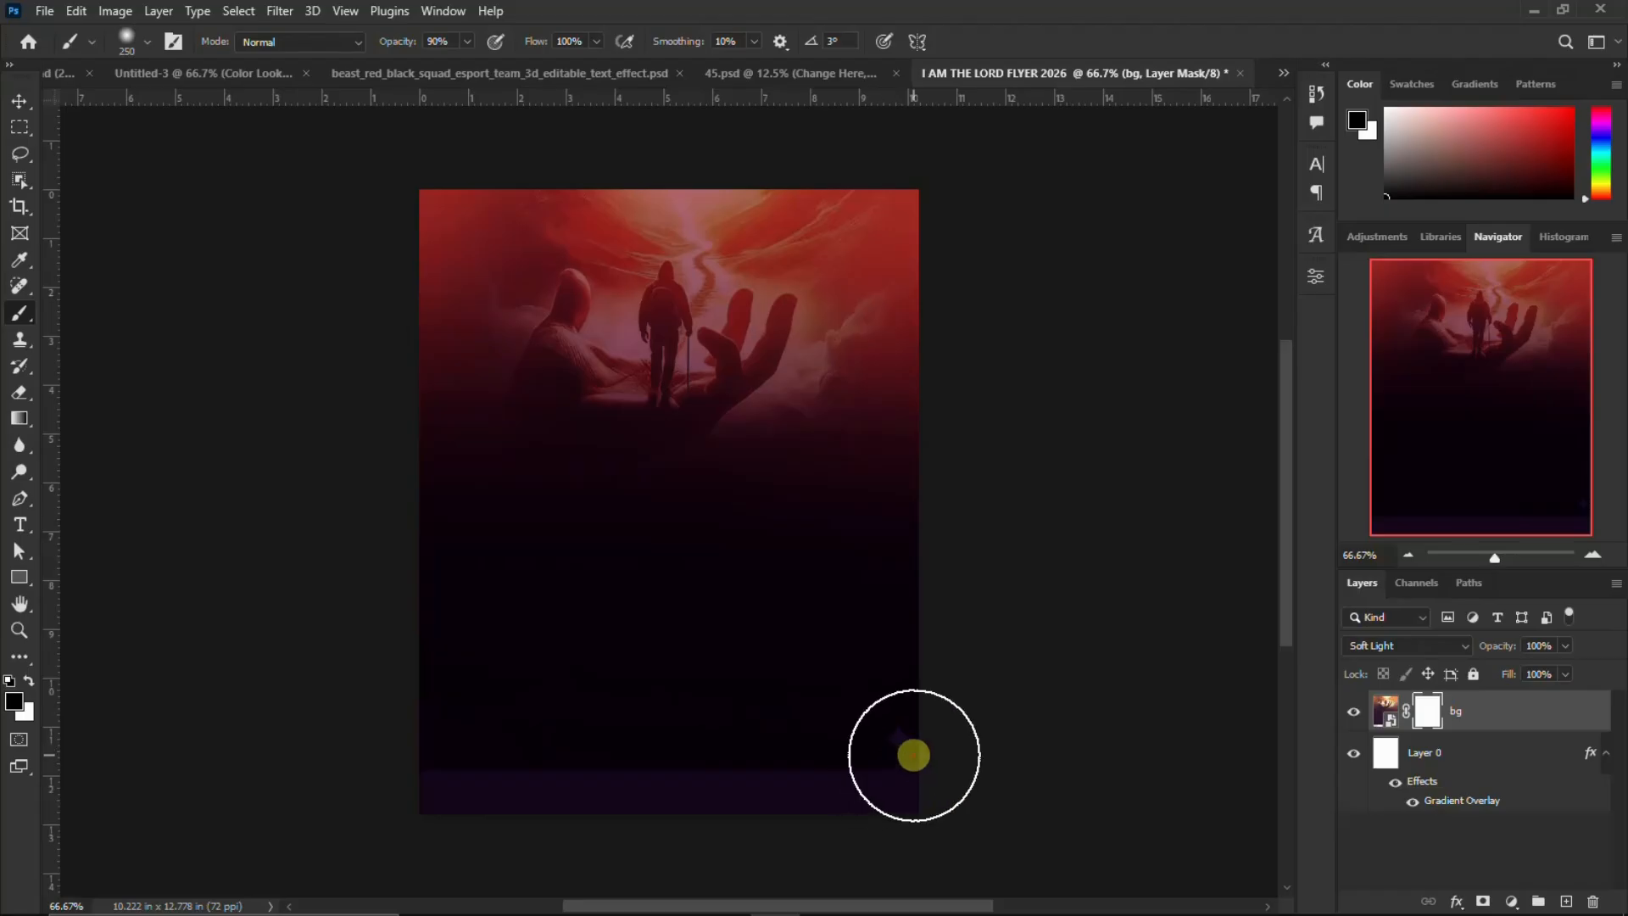
{"action": "left_click_drag", "start_coordinate": [916, 755], "coordinate": [425, 759]}
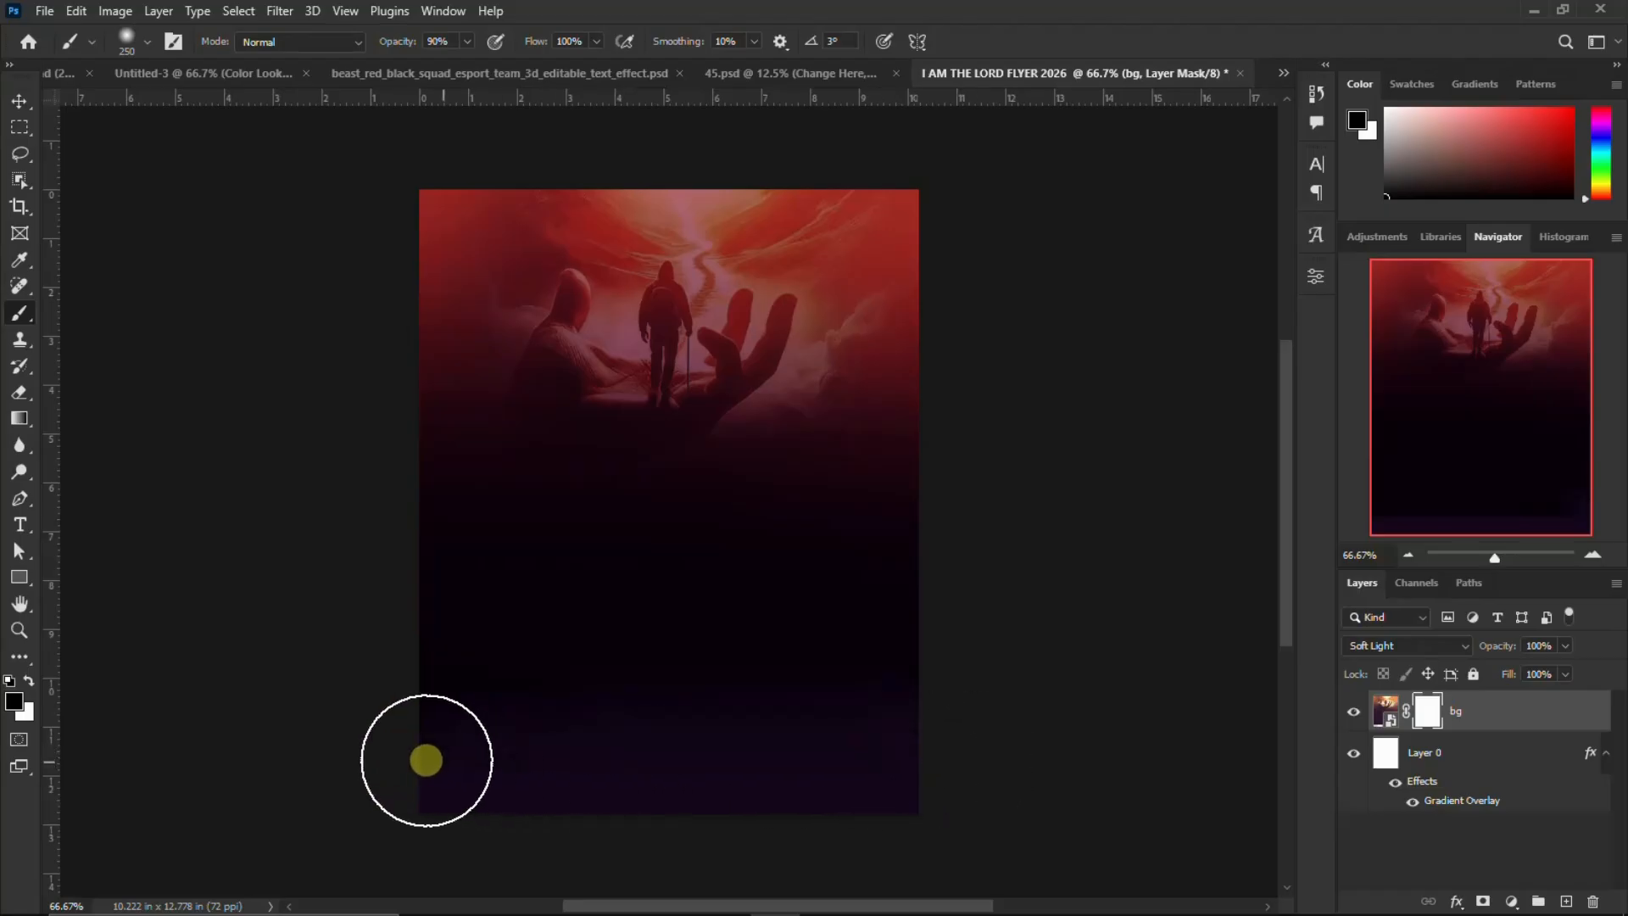
{"action": "left_click", "coordinate": [18, 101]}
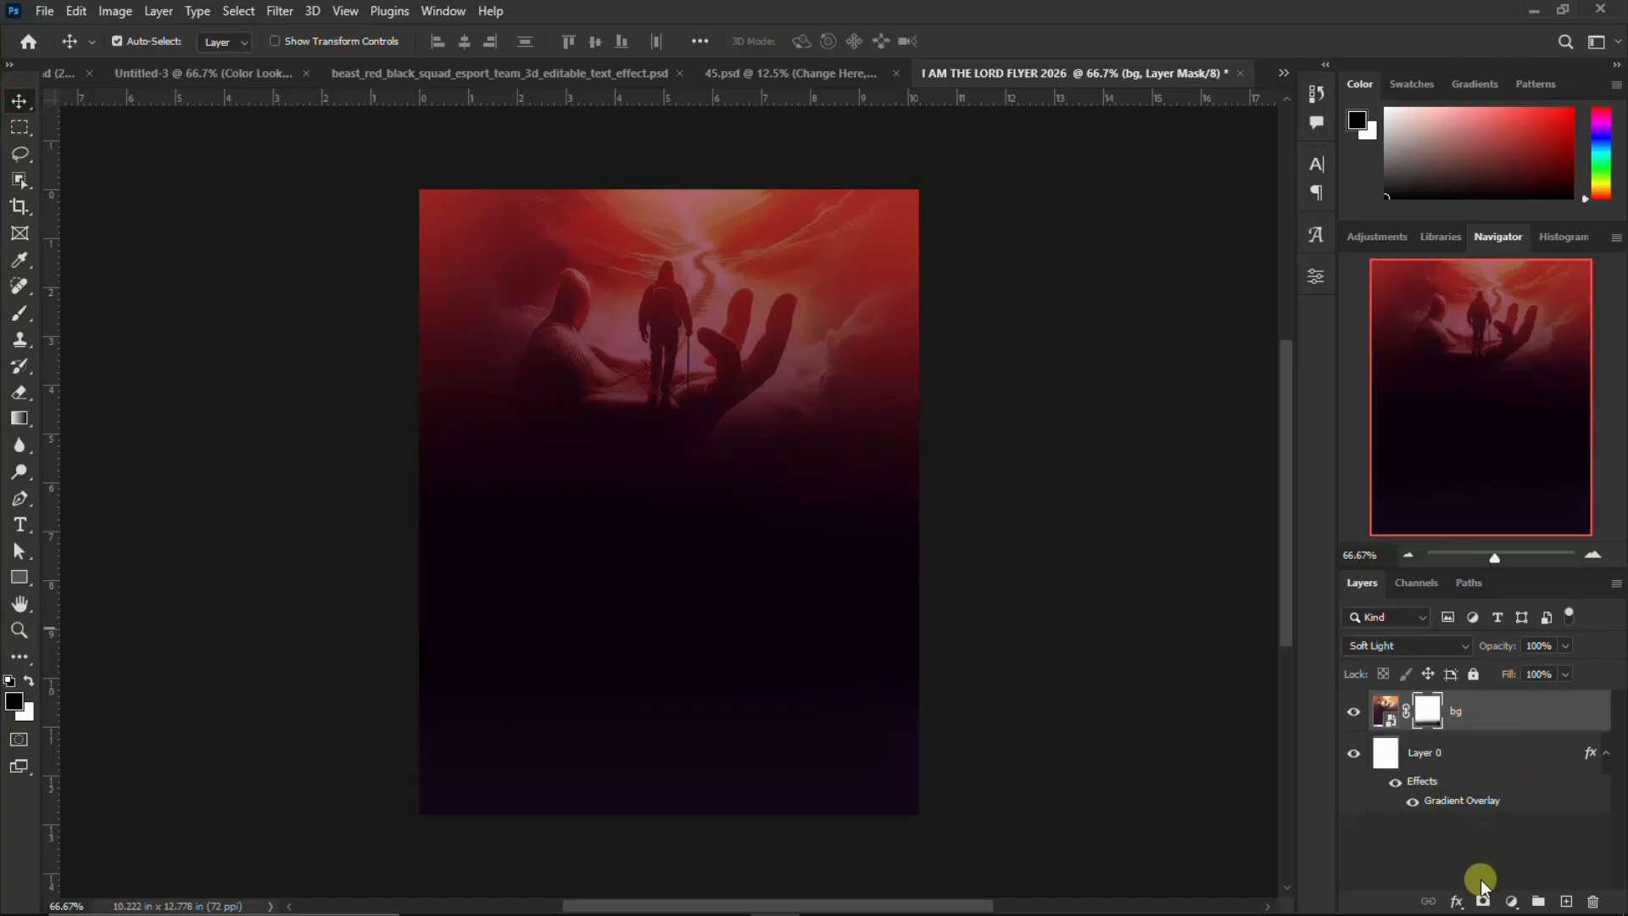
Add a Color Lookup adjustment layer above the bg layer, load the well-see.CUBE 3D LUT, and open the layer's blend mode options
{"action": "left_click", "coordinate": [1513, 903]}
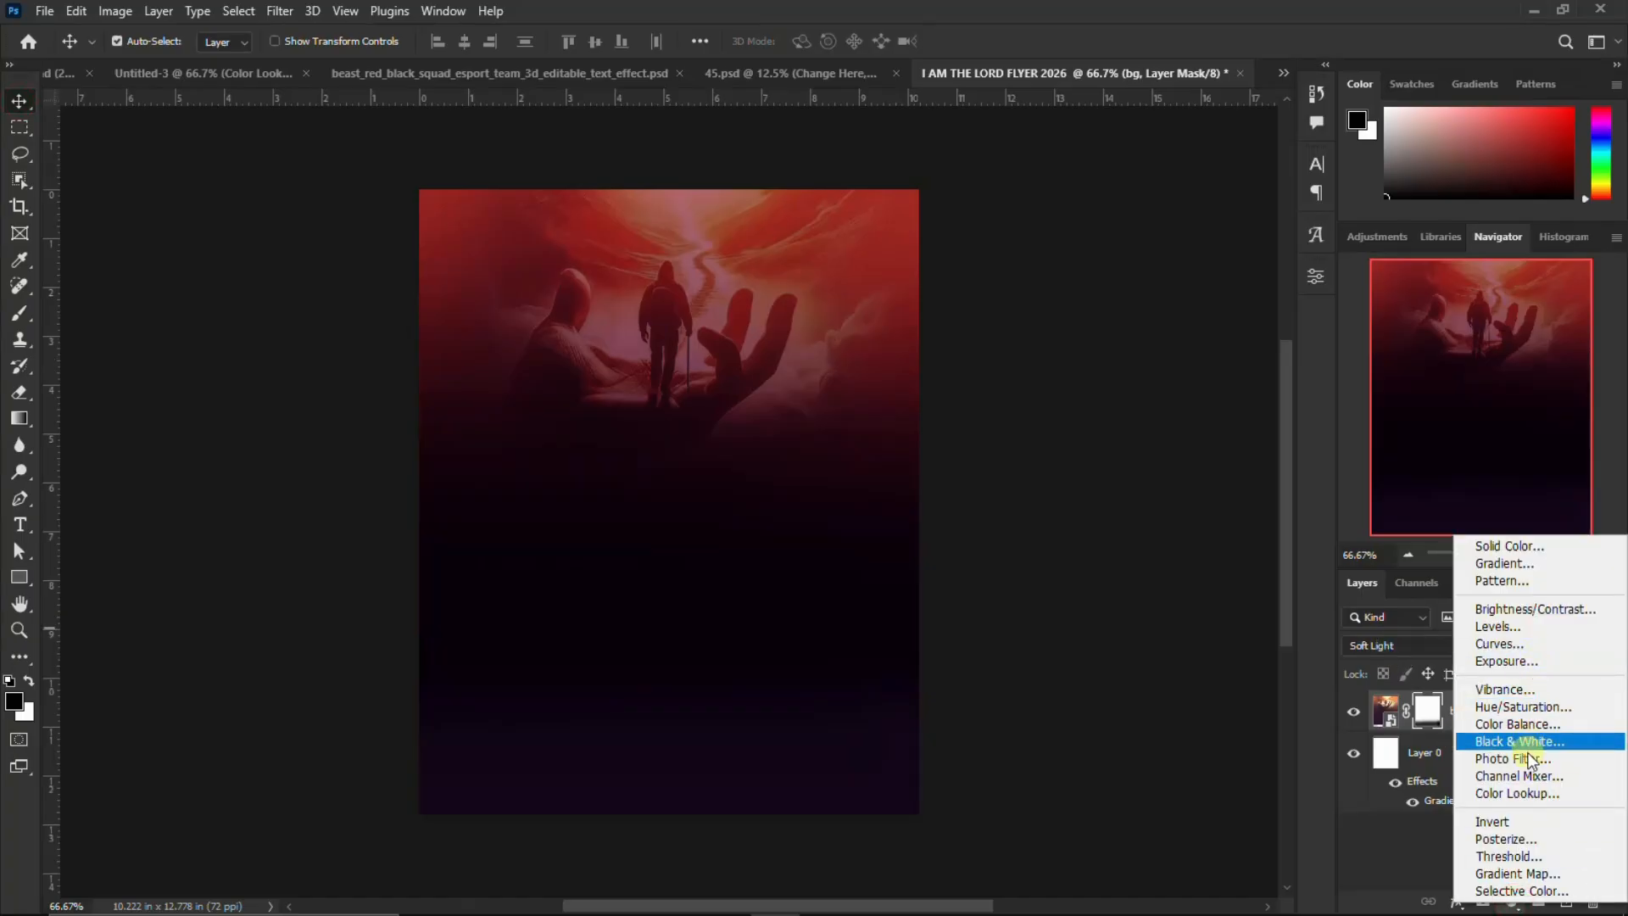
{"action": "left_click", "coordinate": [1525, 792]}
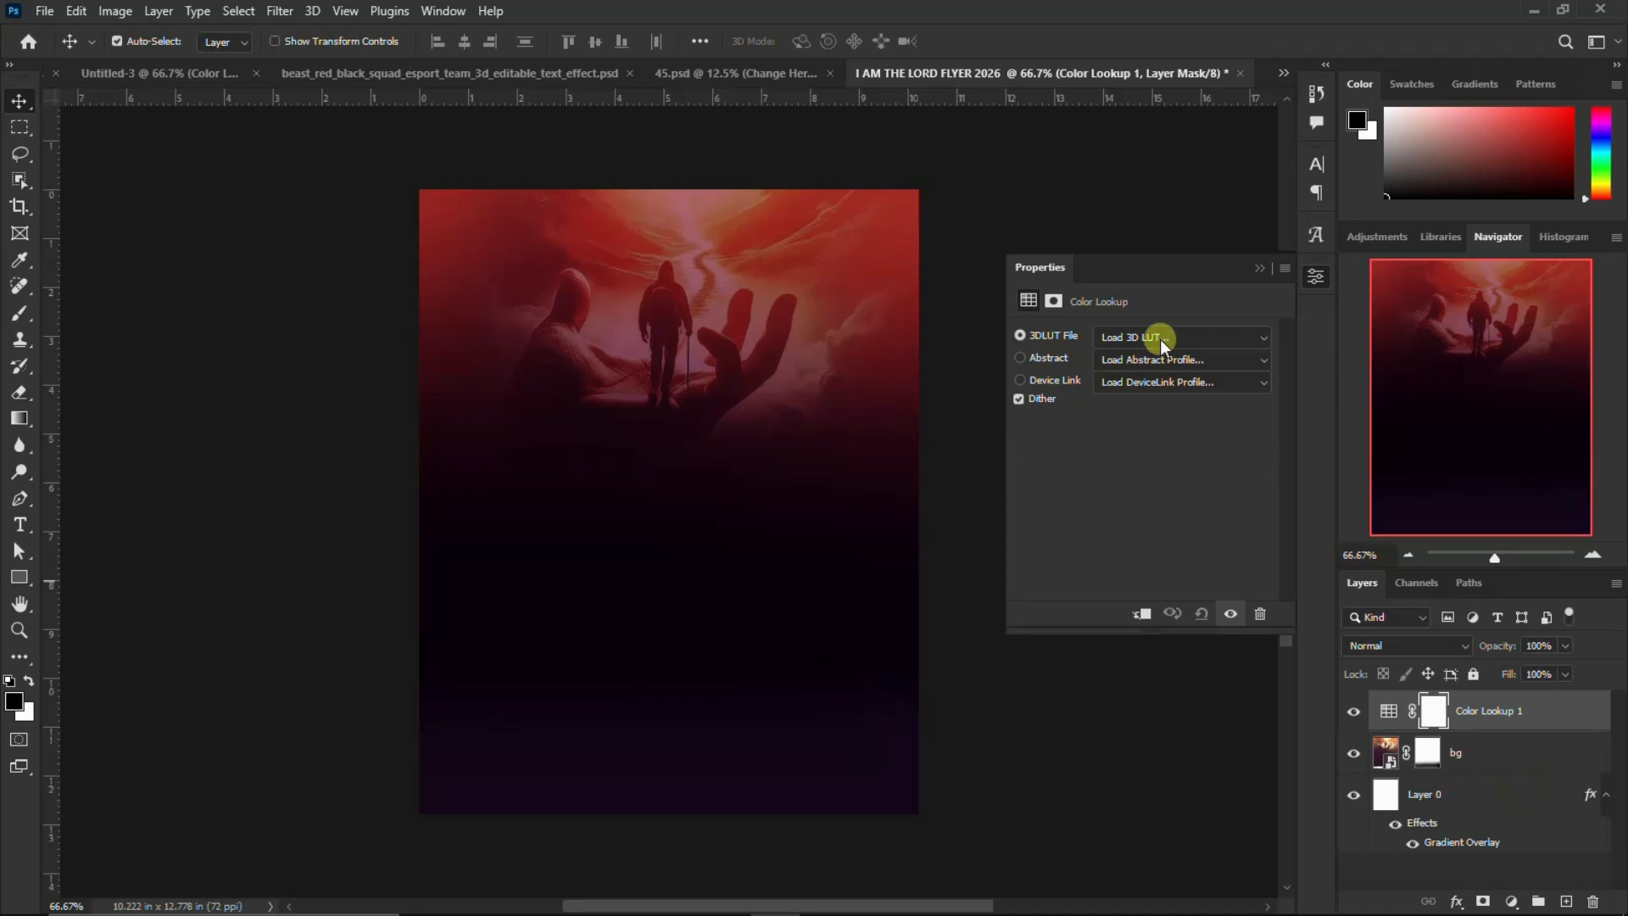
{"action": "left_click", "coordinate": [1162, 339]}
{"action": "left_click", "coordinate": [1166, 12]}
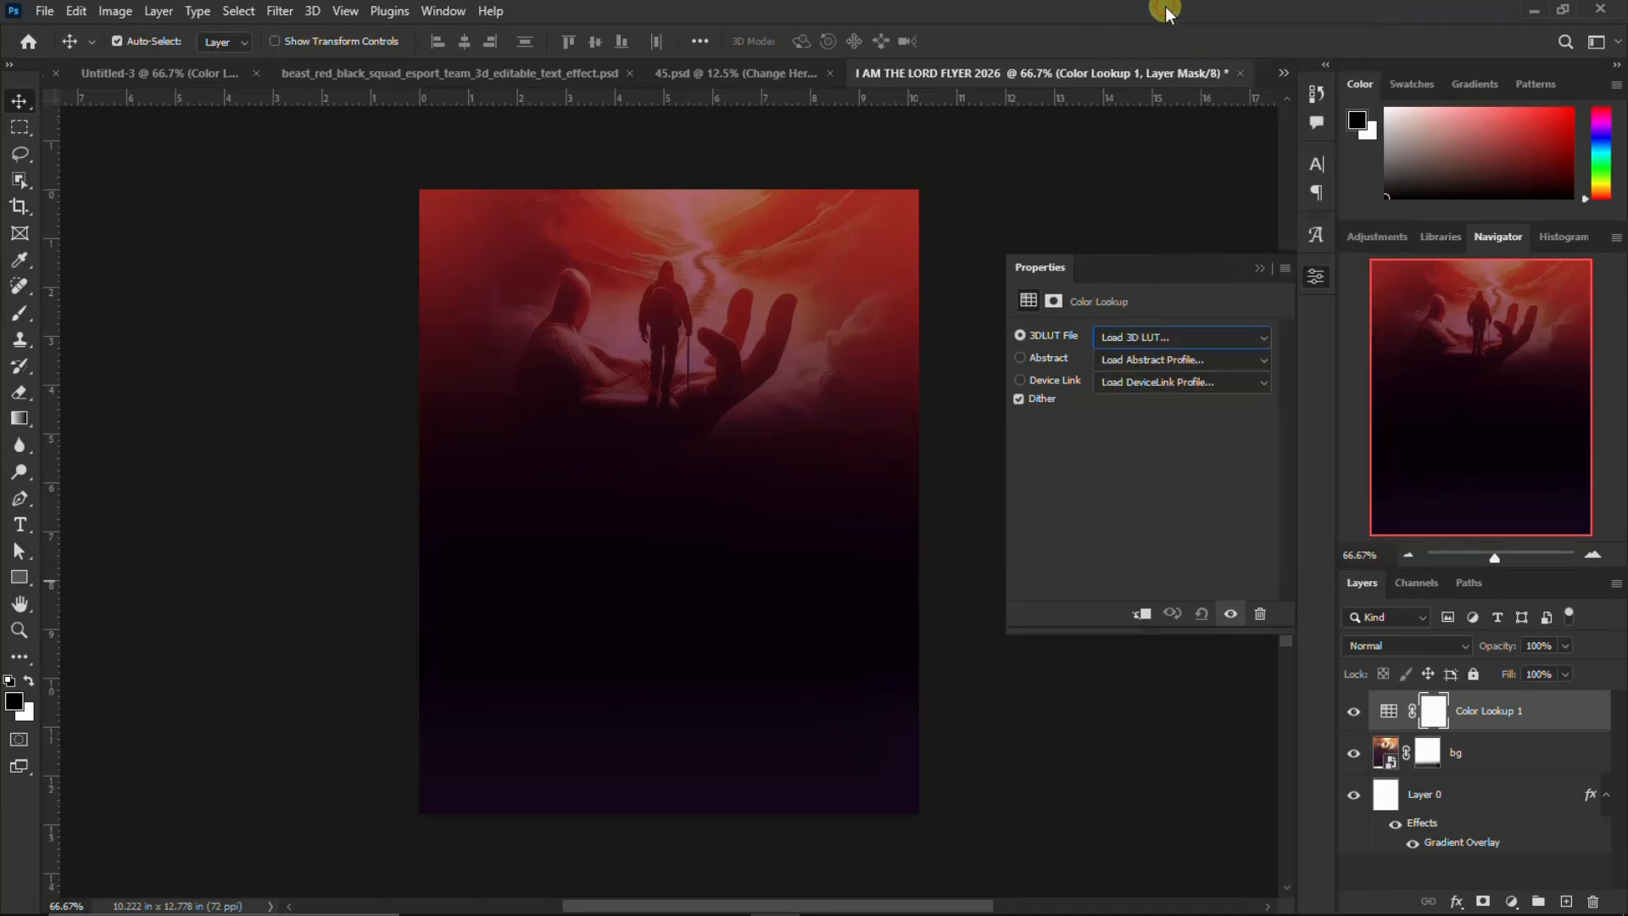
{"action": "scroll", "coordinate": [1234, 370], "scroll_direction": "down", "scroll_amount": 5}
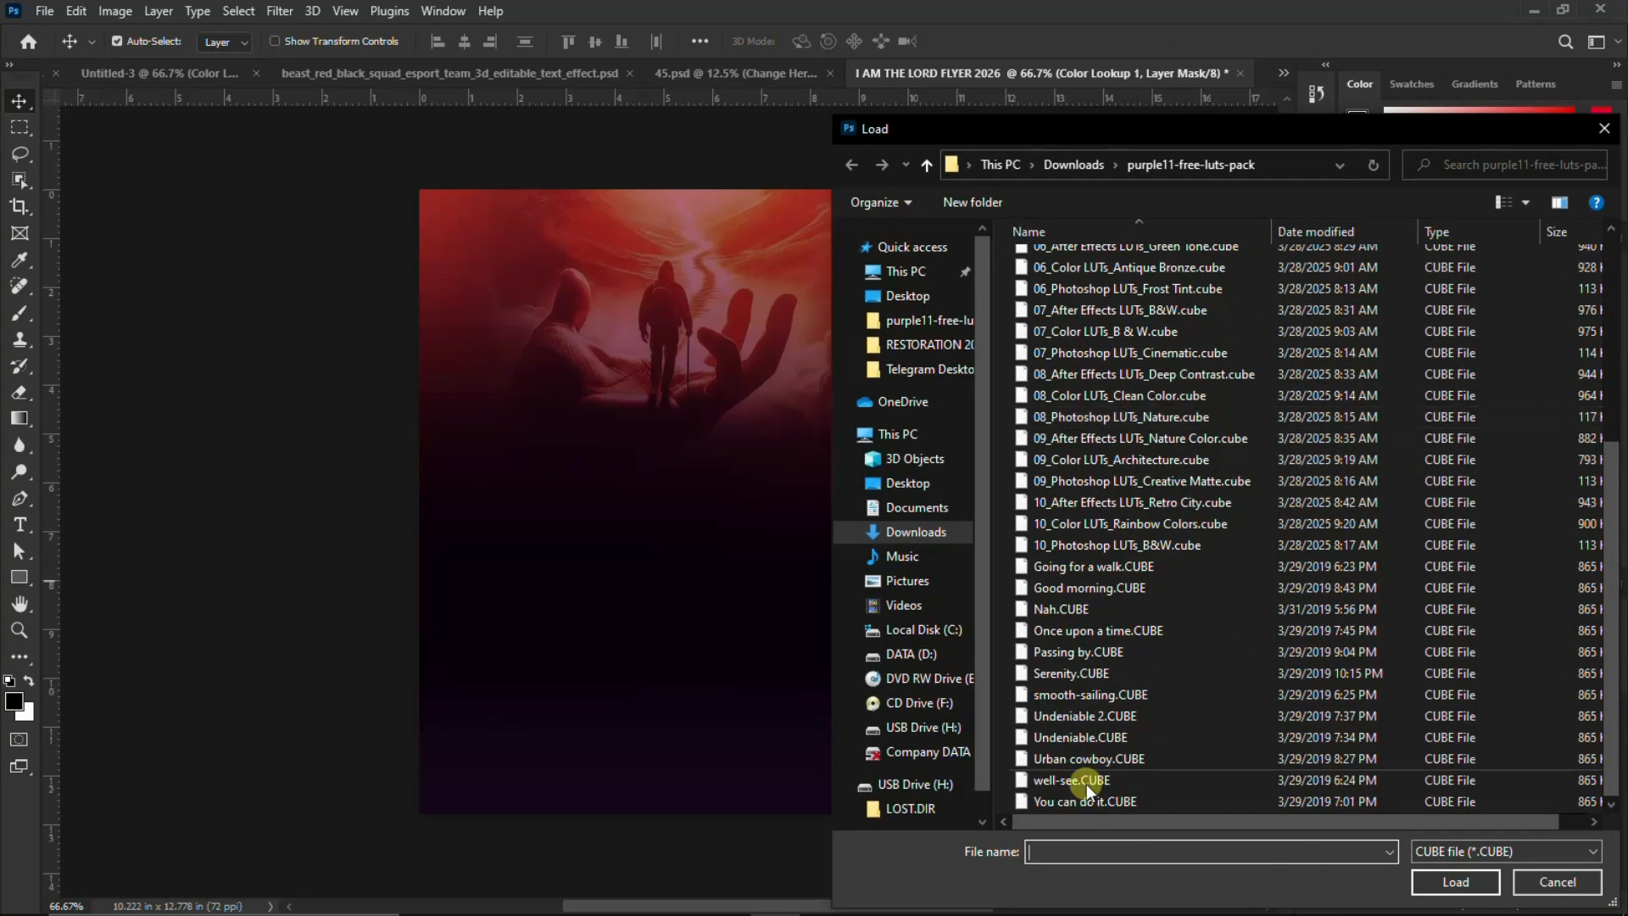
{"action": "left_click", "coordinate": [1111, 787]}
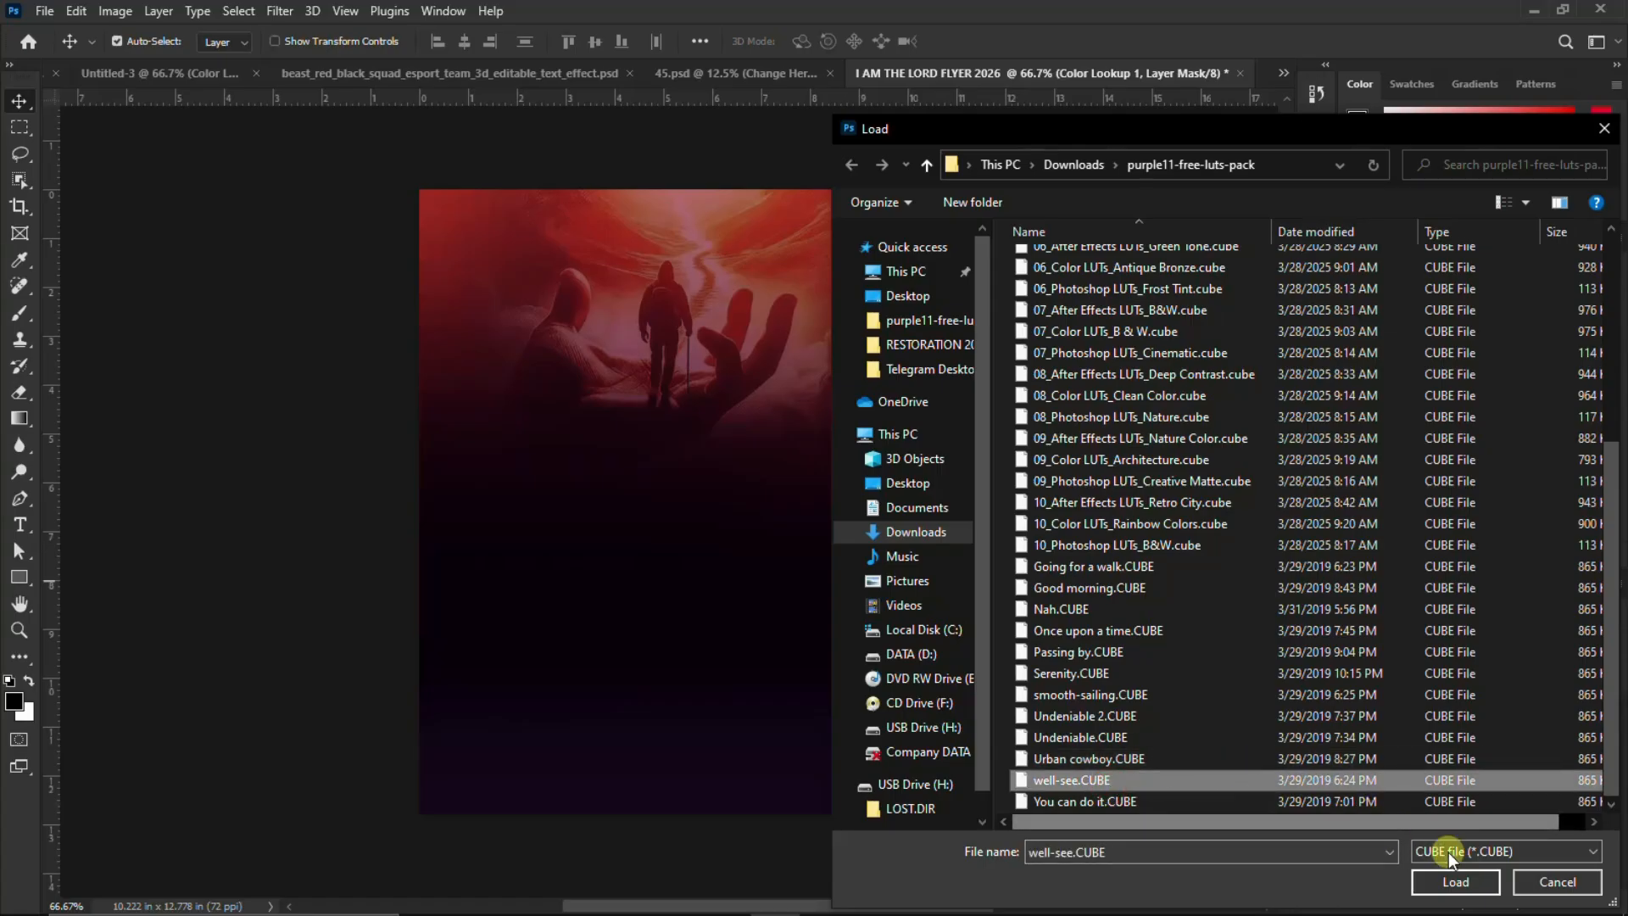
{"action": "left_click", "coordinate": [1455, 881]}
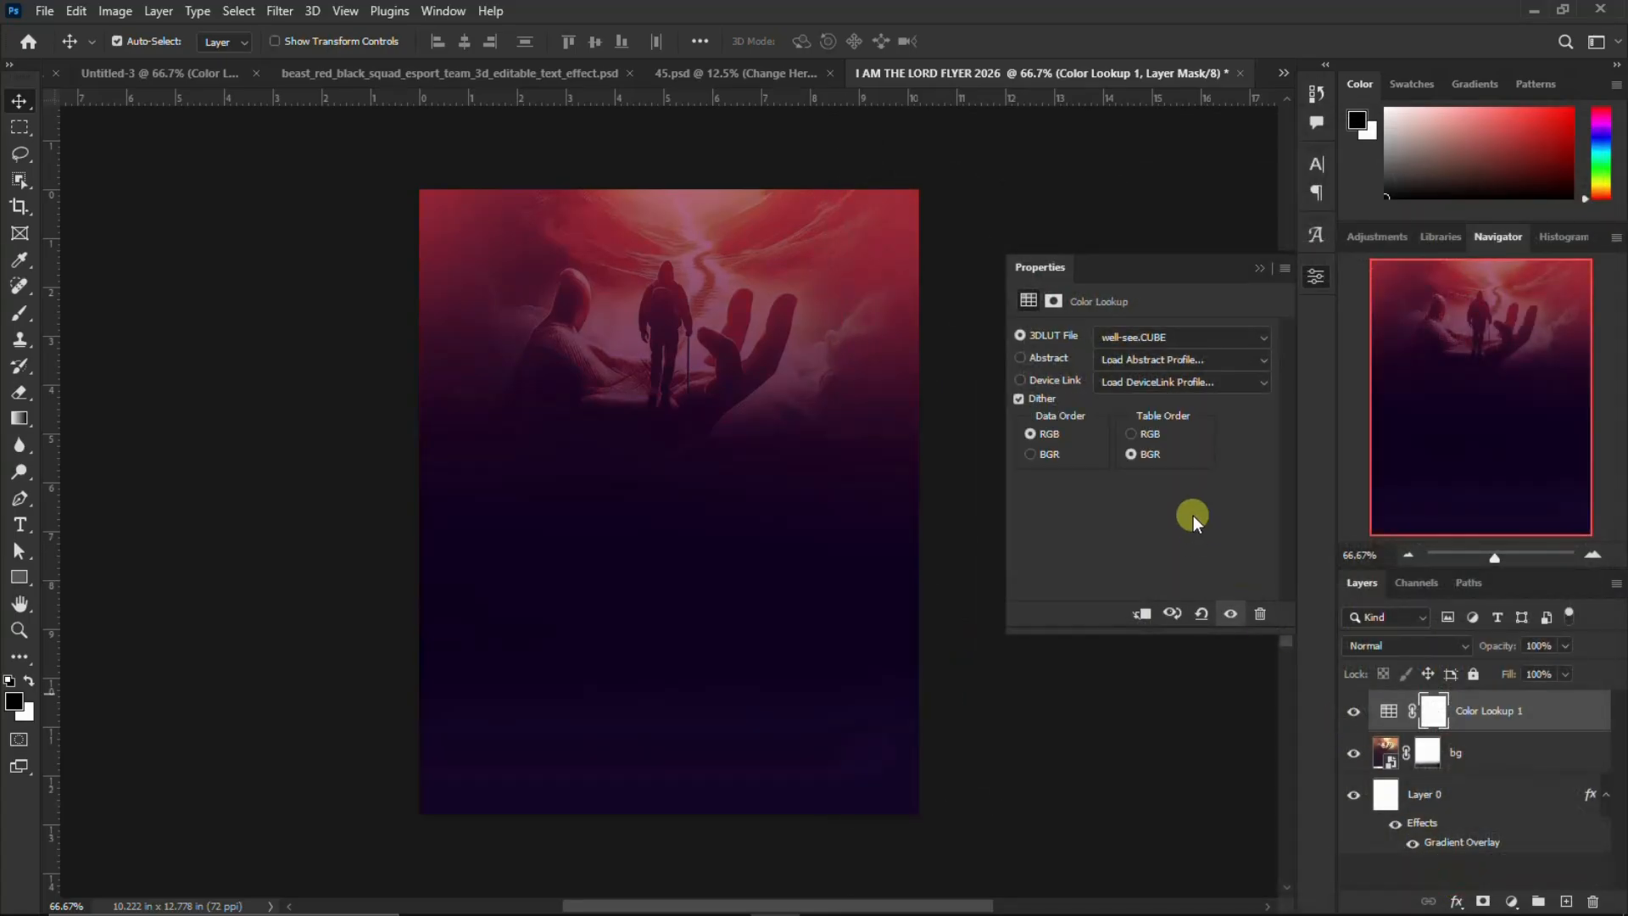
{"action": "left_click", "coordinate": [1314, 278]}
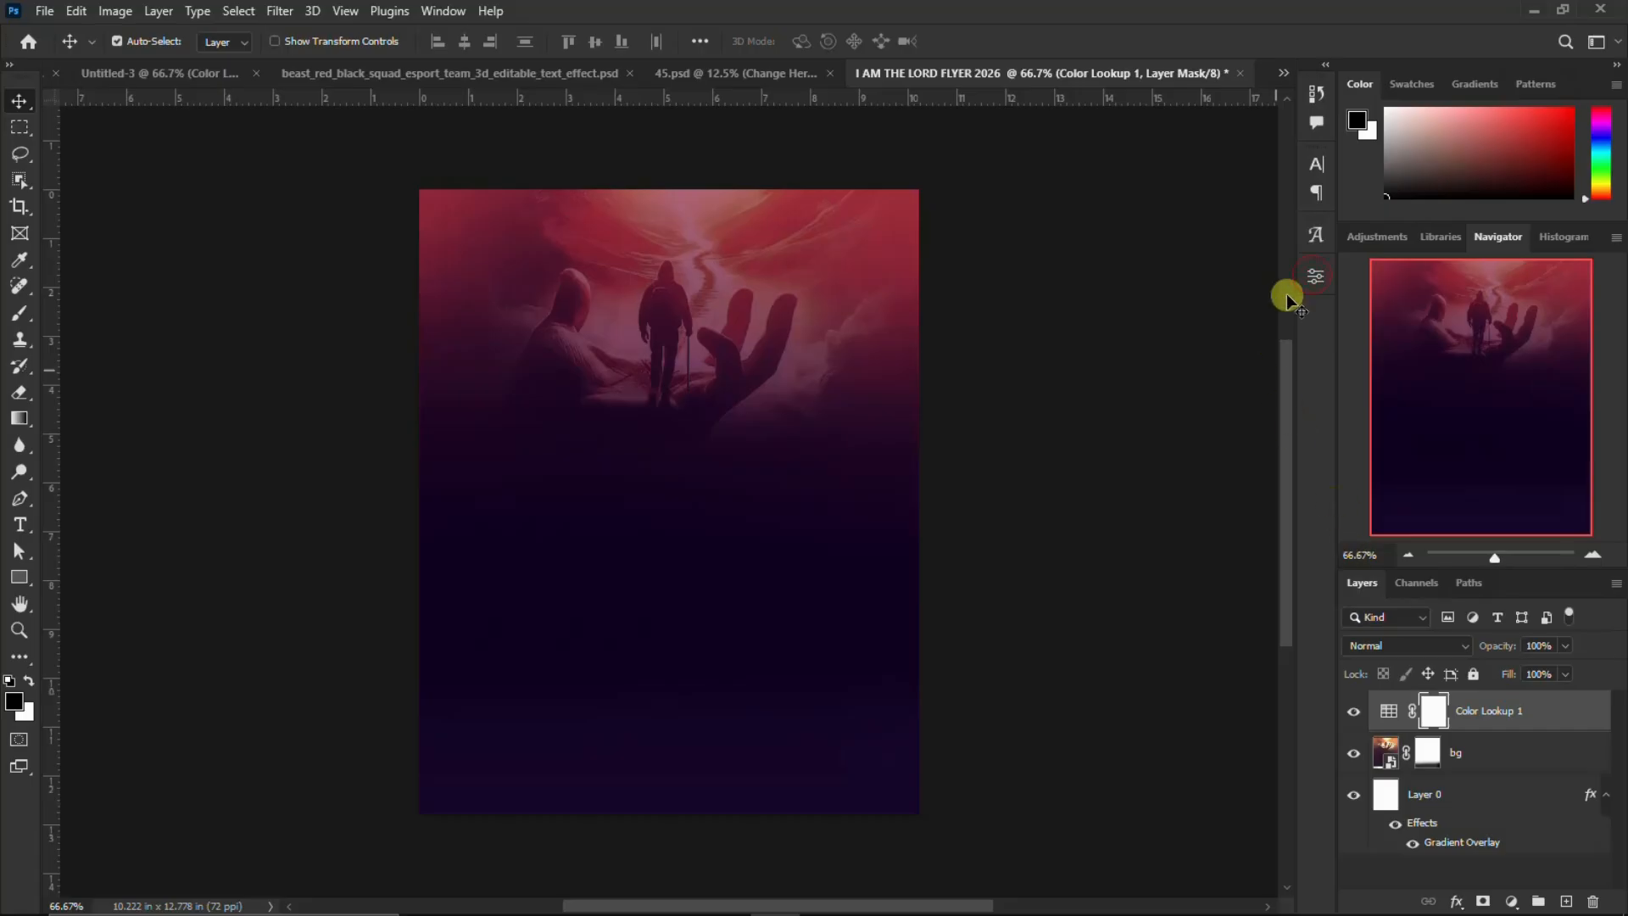
{"action": "left_click", "coordinate": [1315, 276]}
{"action": "left_click", "coordinate": [1313, 280]}
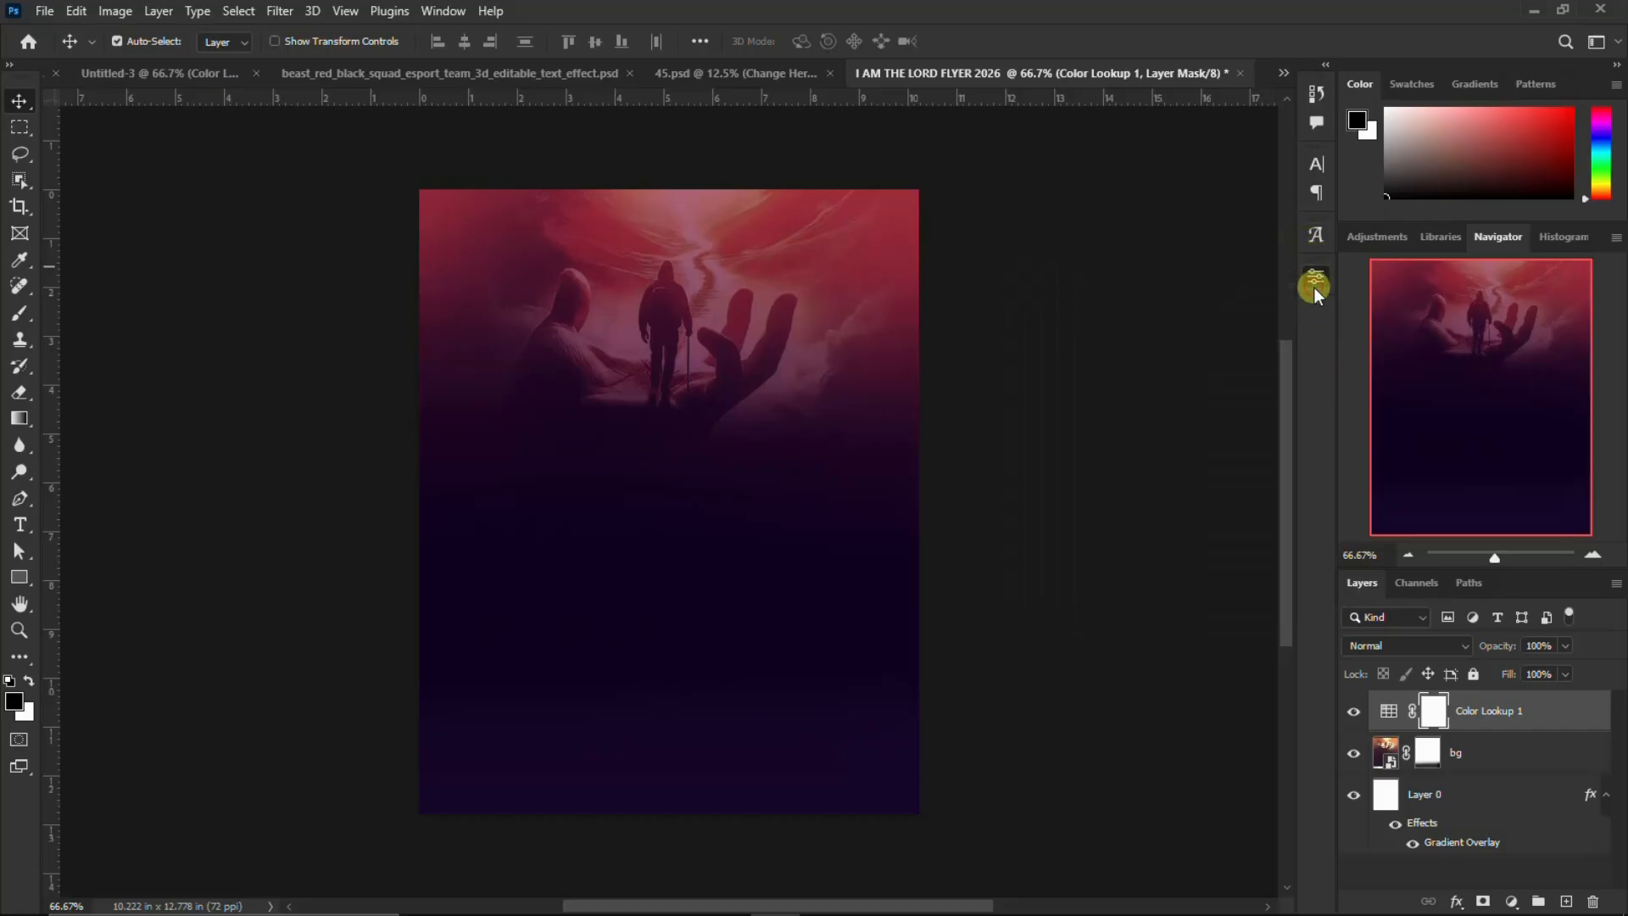
{"action": "left_click", "coordinate": [1416, 644]}
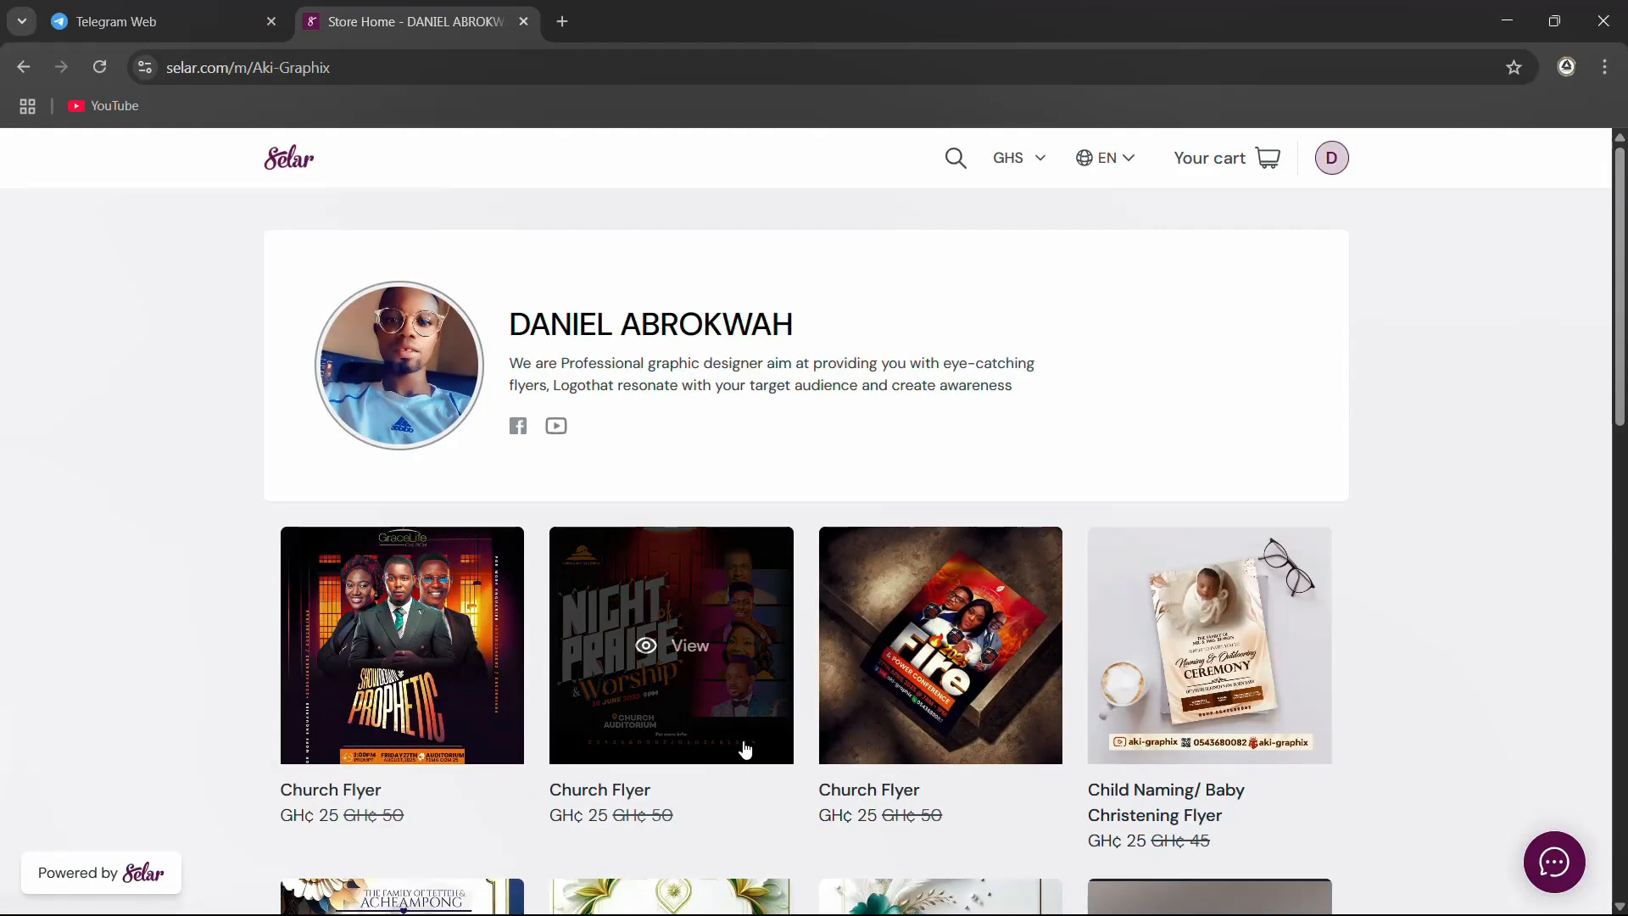
Switch to the browser and examine the flyer, invitation and business card designs on page 1 of the Aki-Graphix Selar store
{"action": "scroll", "coordinate": [742, 750], "scroll_direction": "down", "scroll_amount": 5}
{"action": "scroll", "coordinate": [899, 565], "scroll_direction": "up", "scroll_amount": 2}
{"action": "scroll", "coordinate": [897, 562], "scroll_direction": "up", "scroll_amount": 2}
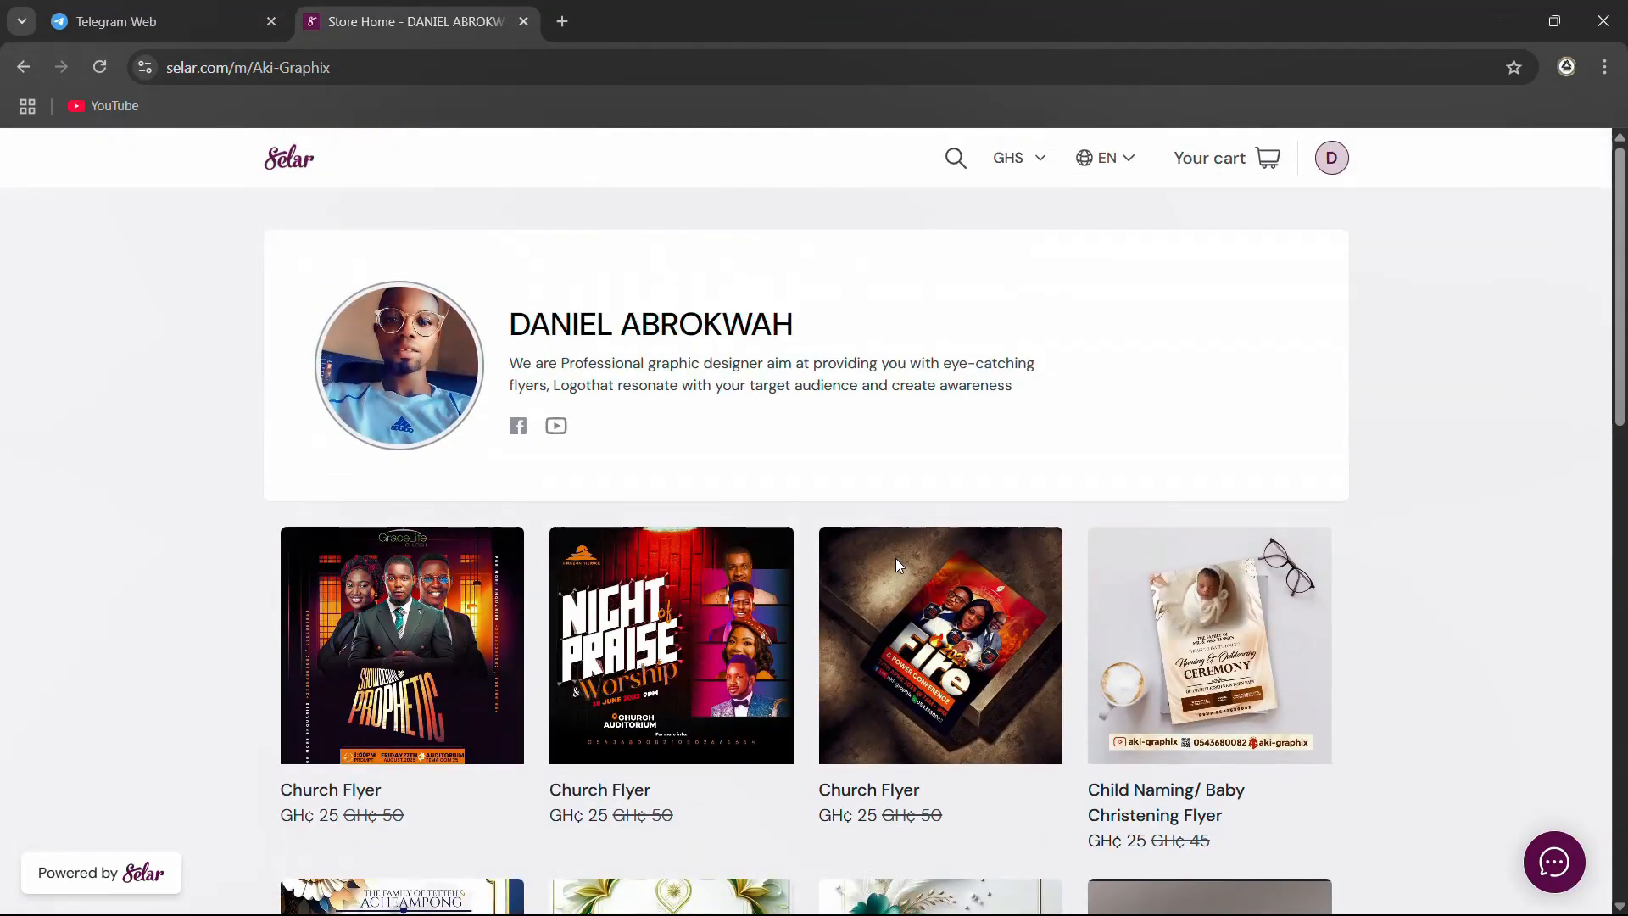
{"action": "scroll", "coordinate": [698, 375], "scroll_direction": "down", "scroll_amount": 3}
{"action": "scroll", "coordinate": [698, 377], "scroll_direction": "down", "scroll_amount": 10}
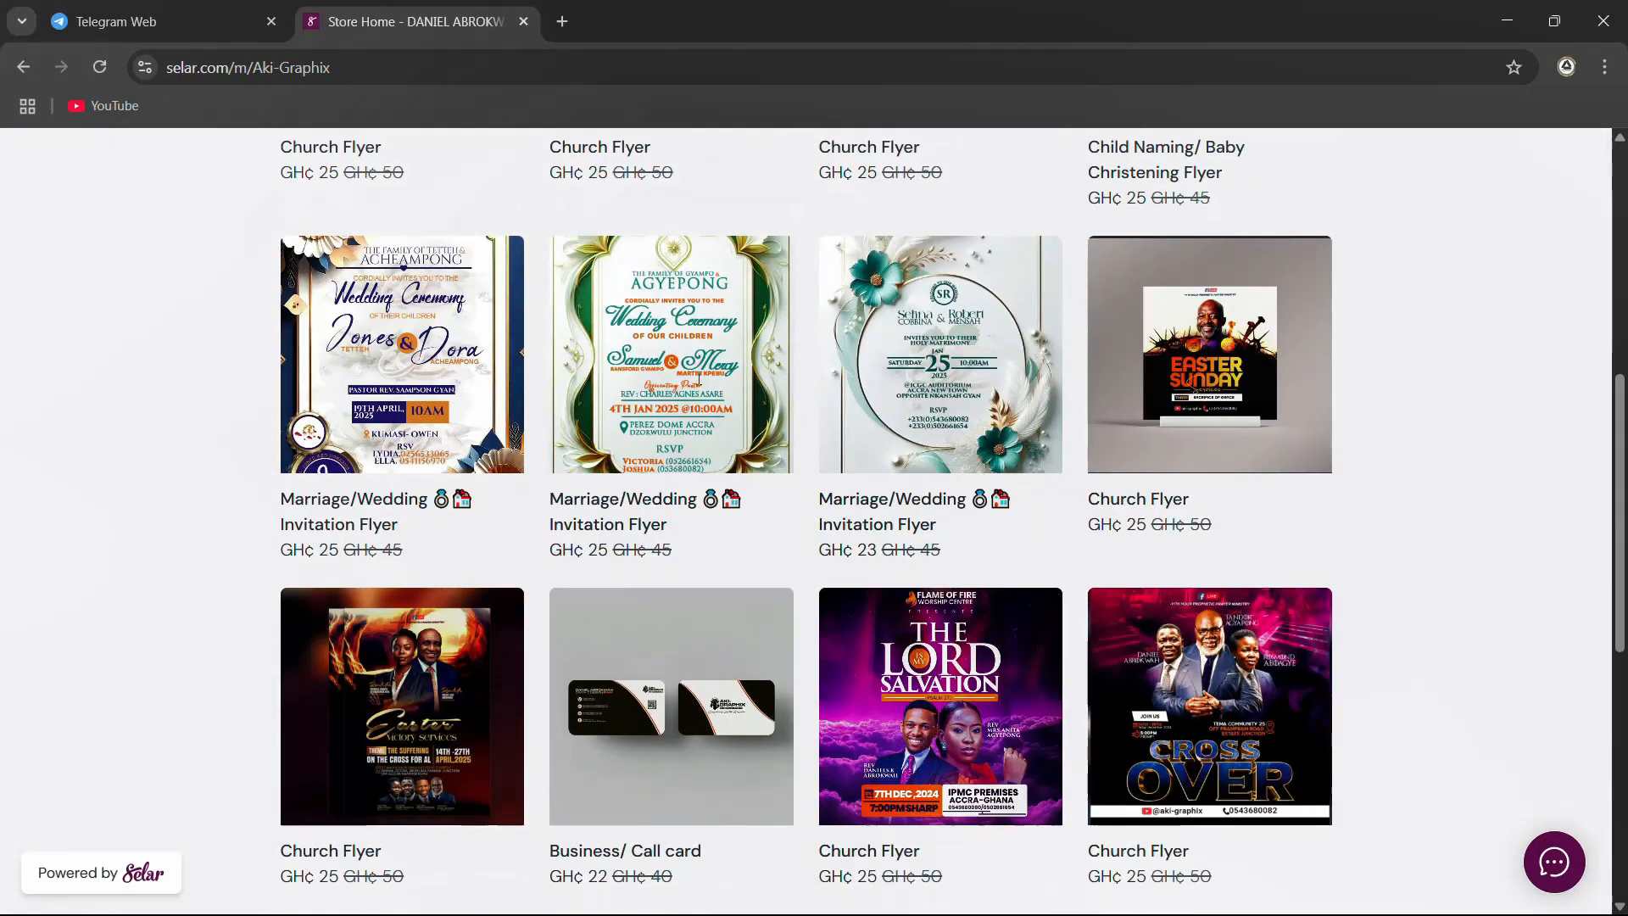
{"action": "scroll", "coordinate": [710, 437], "scroll_direction": "up", "scroll_amount": 12}
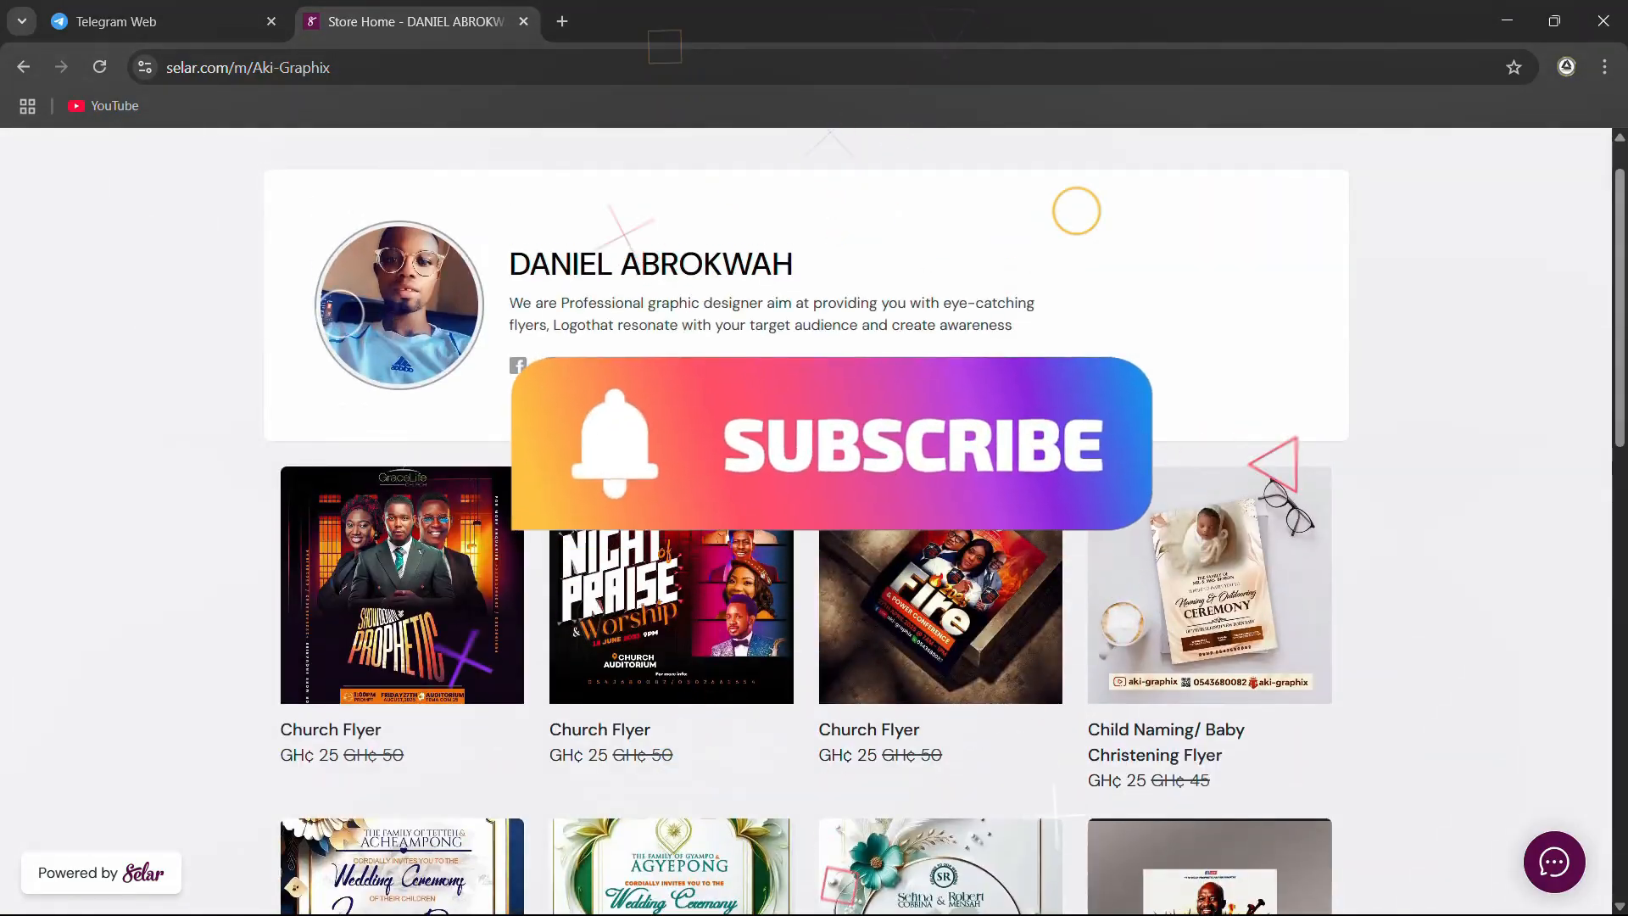
{"action": "scroll", "coordinate": [806, 522], "scroll_direction": "down", "scroll_amount": 2}
{"action": "scroll", "coordinate": [717, 458], "scroll_direction": "down", "scroll_amount": 12}
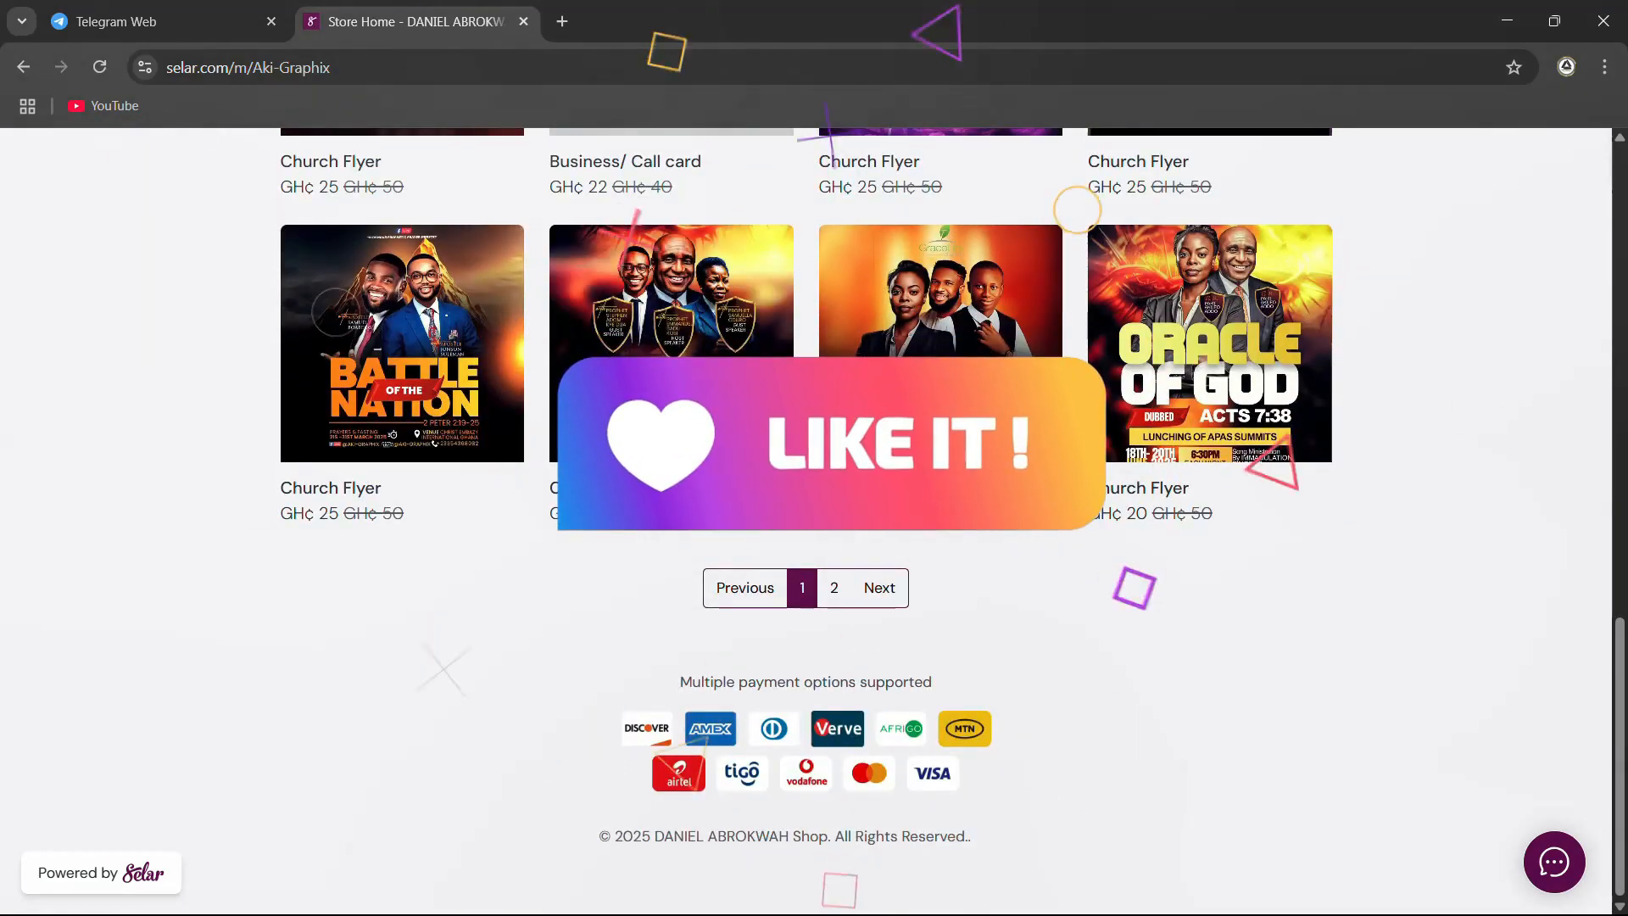
{"action": "scroll", "coordinate": [718, 461], "scroll_direction": "up", "scroll_amount": 1}
{"action": "scroll", "coordinate": [1046, 487], "scroll_direction": "up", "scroll_amount": 12}
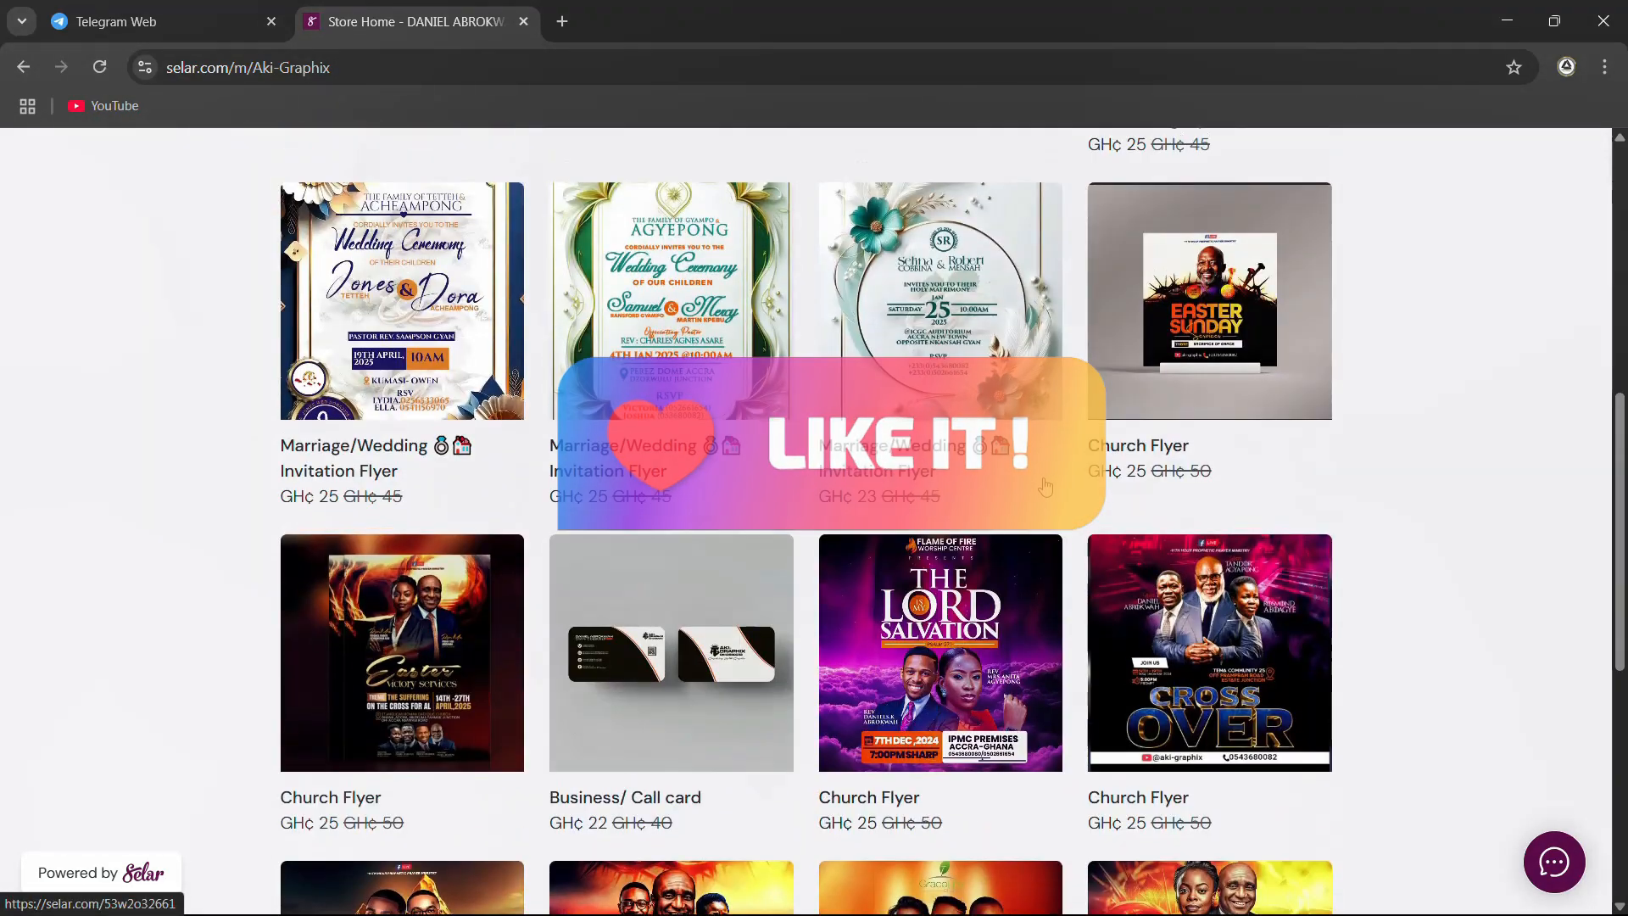
{"action": "scroll", "coordinate": [1045, 487], "scroll_direction": "down", "scroll_amount": 10}
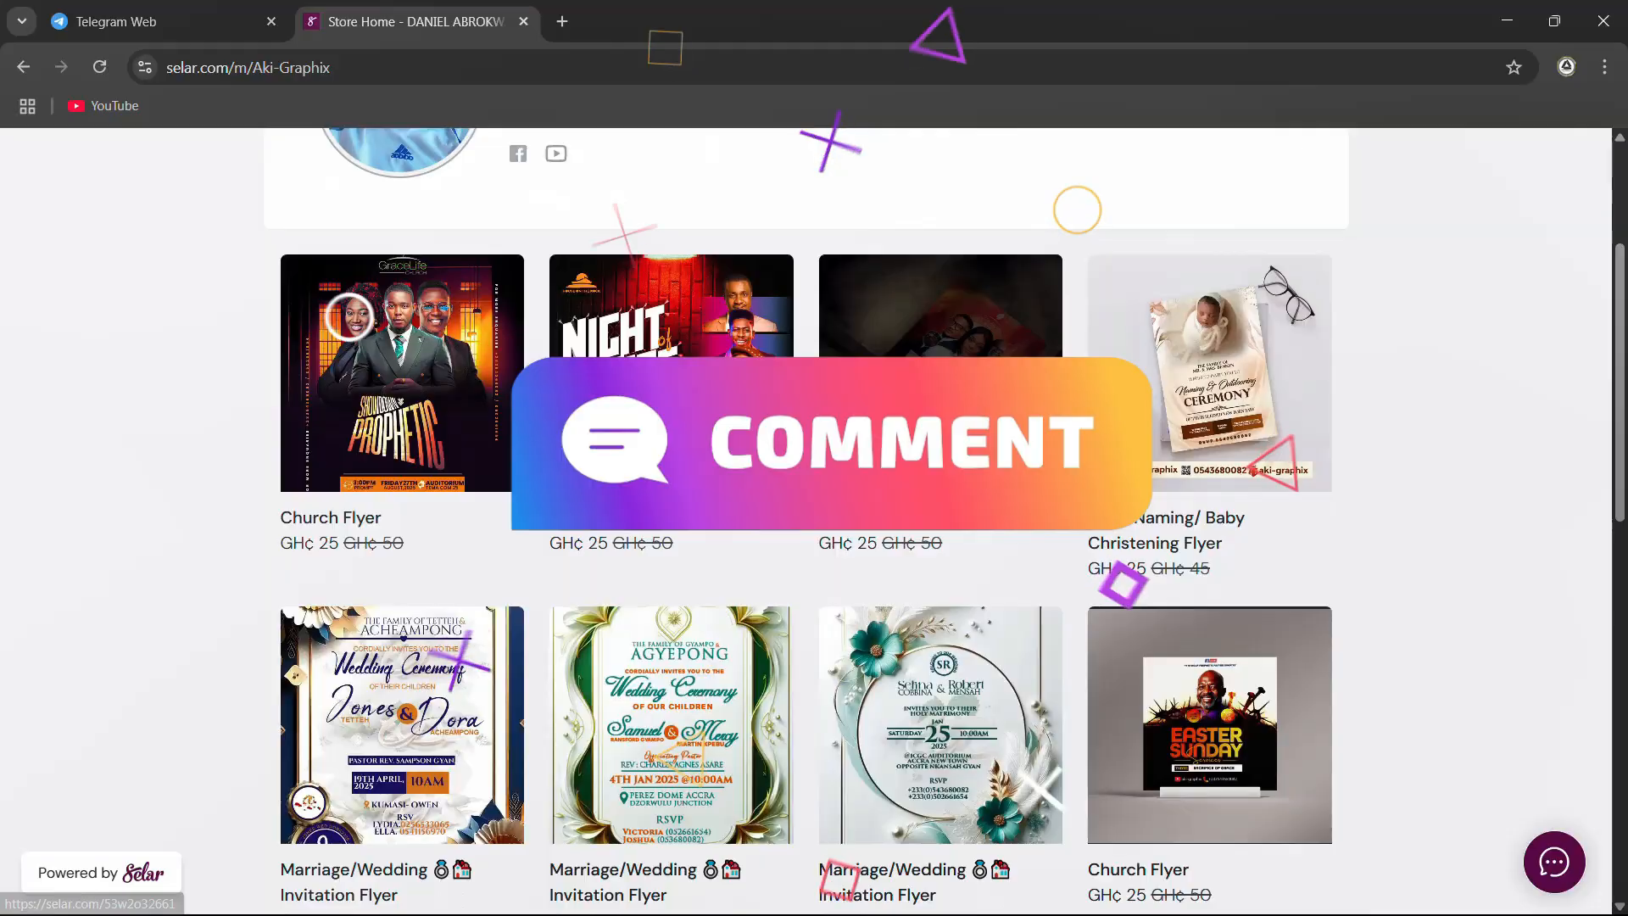
{"action": "scroll", "coordinate": [984, 507], "scroll_direction": "down", "scroll_amount": 4}
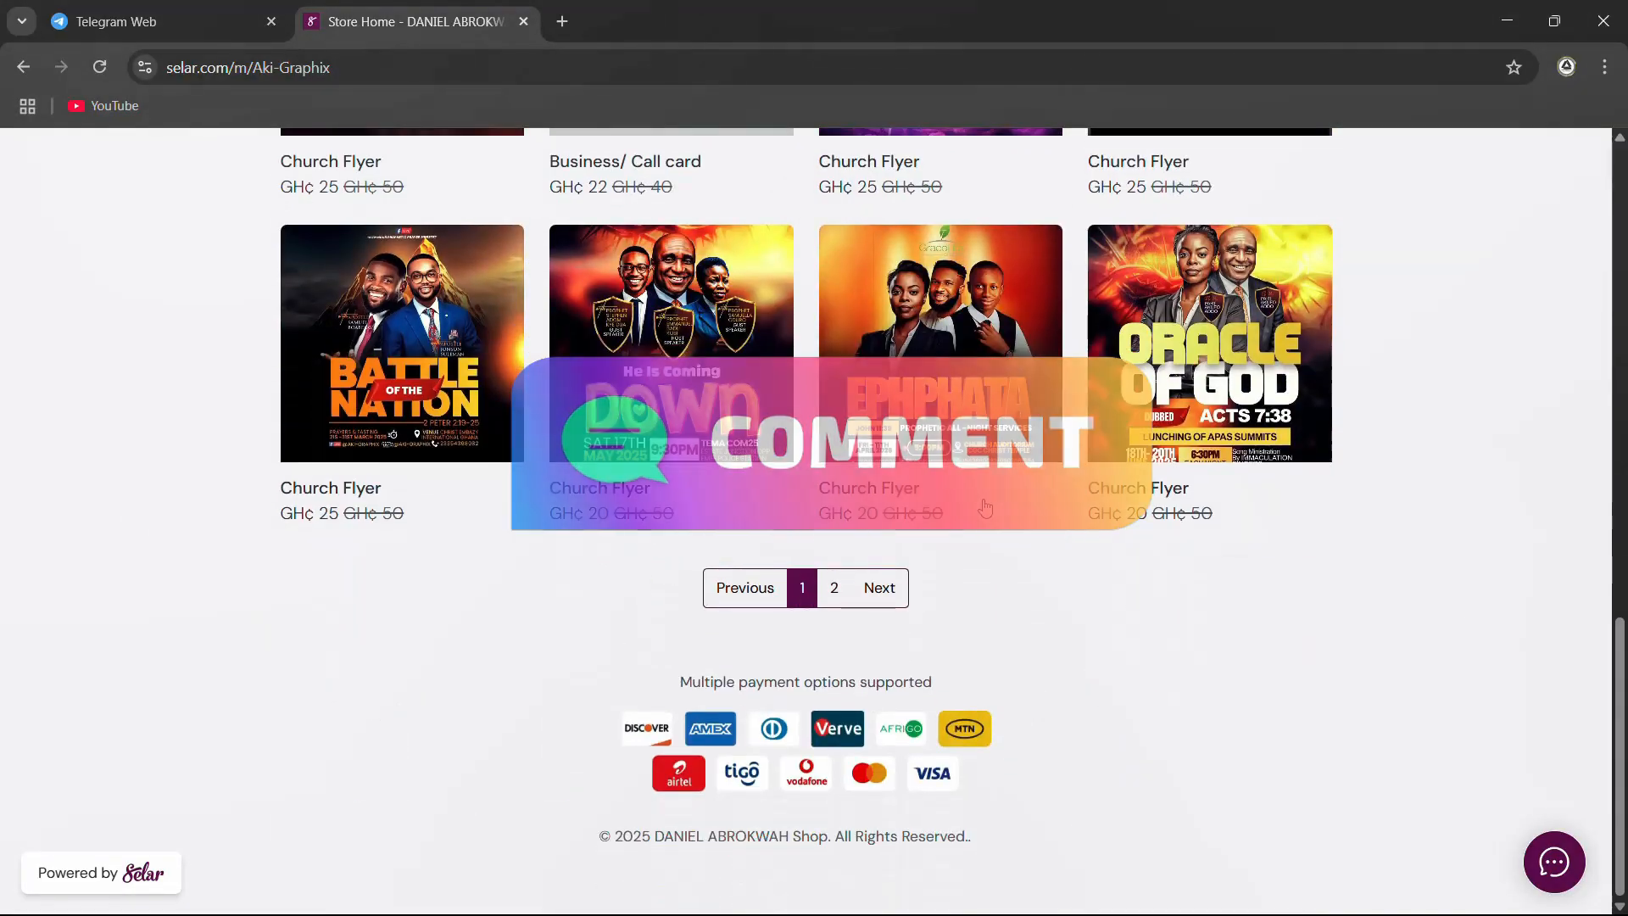
{"action": "scroll", "coordinate": [831, 415], "scroll_direction": "up", "scroll_amount": 9}
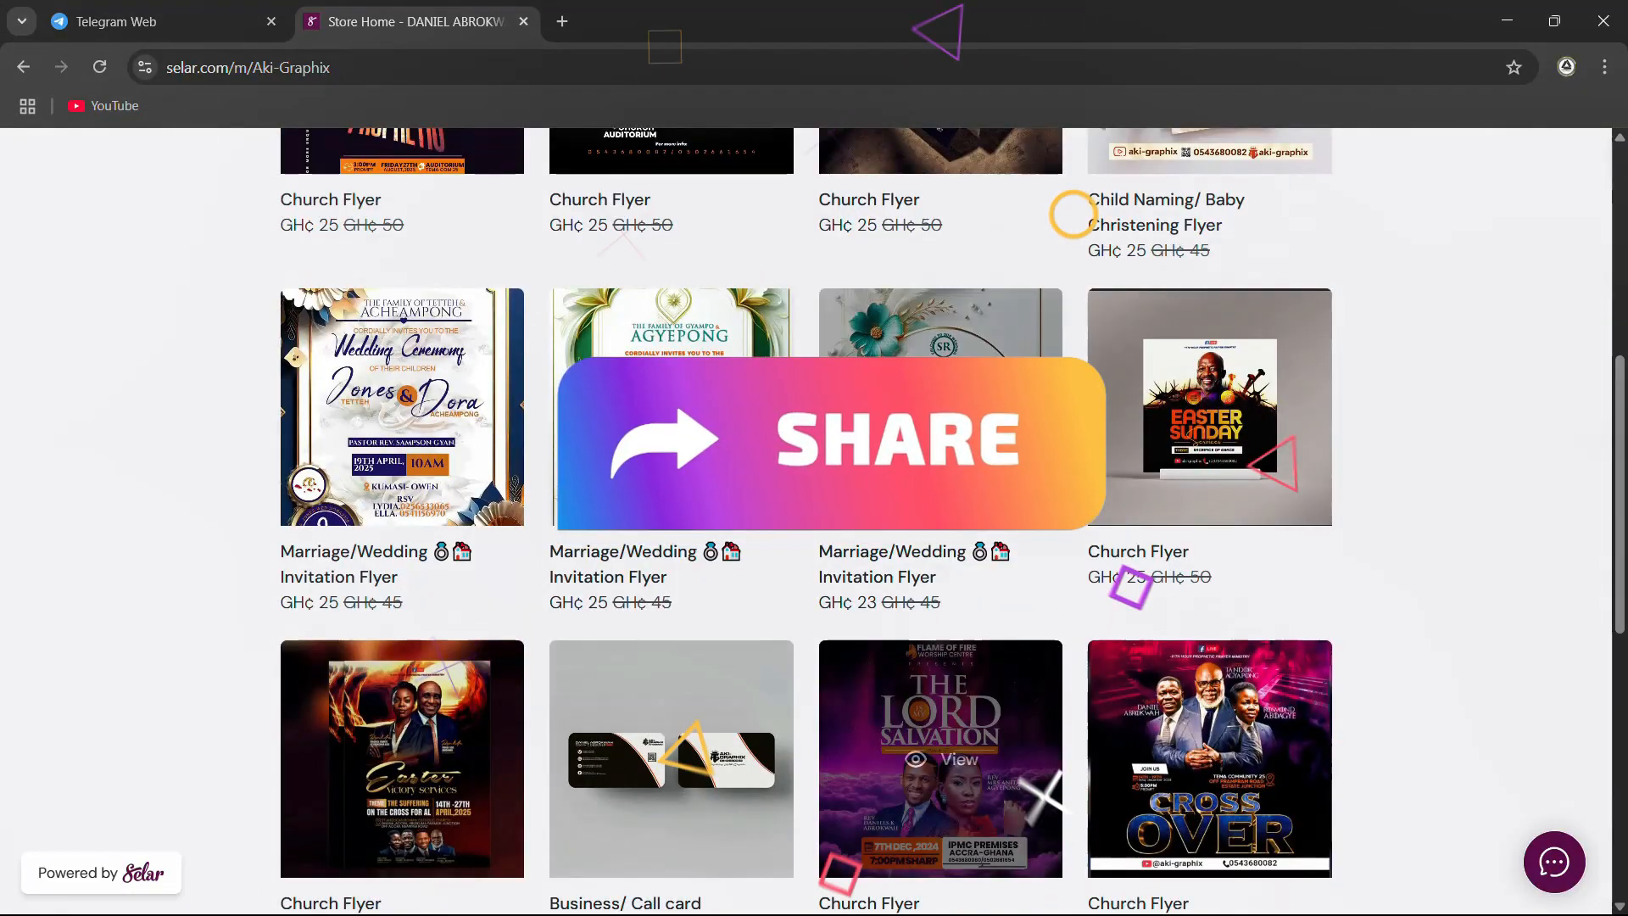
{"action": "scroll", "coordinate": [657, 630], "scroll_direction": "down", "scroll_amount": 3}
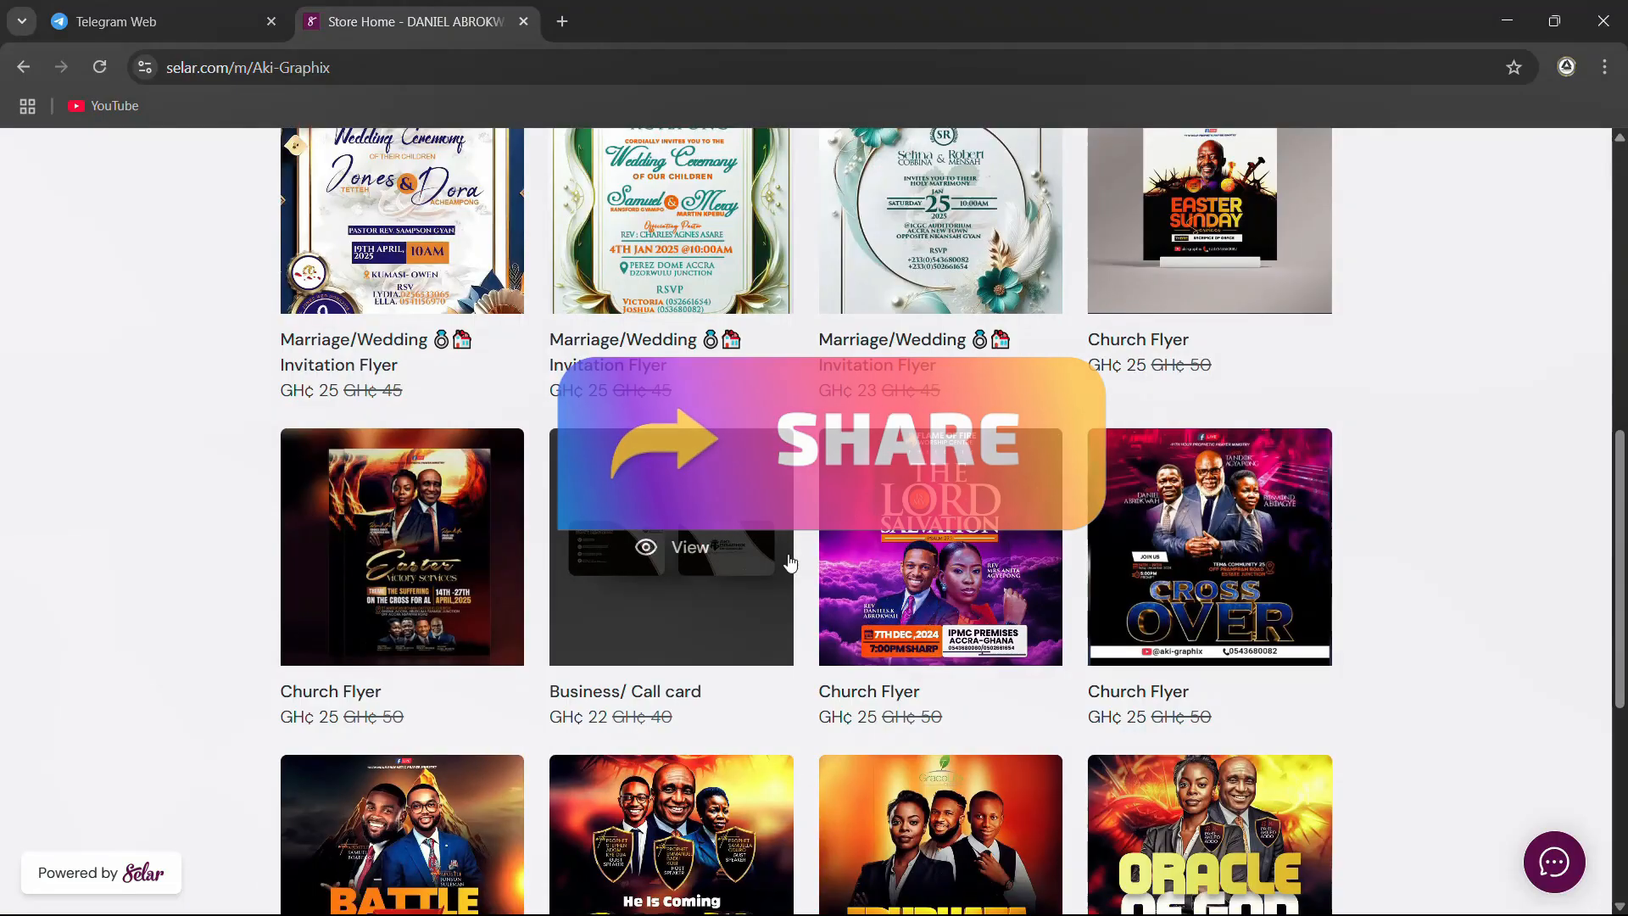
{"action": "scroll", "coordinate": [601, 580], "scroll_direction": "down", "scroll_amount": 3}
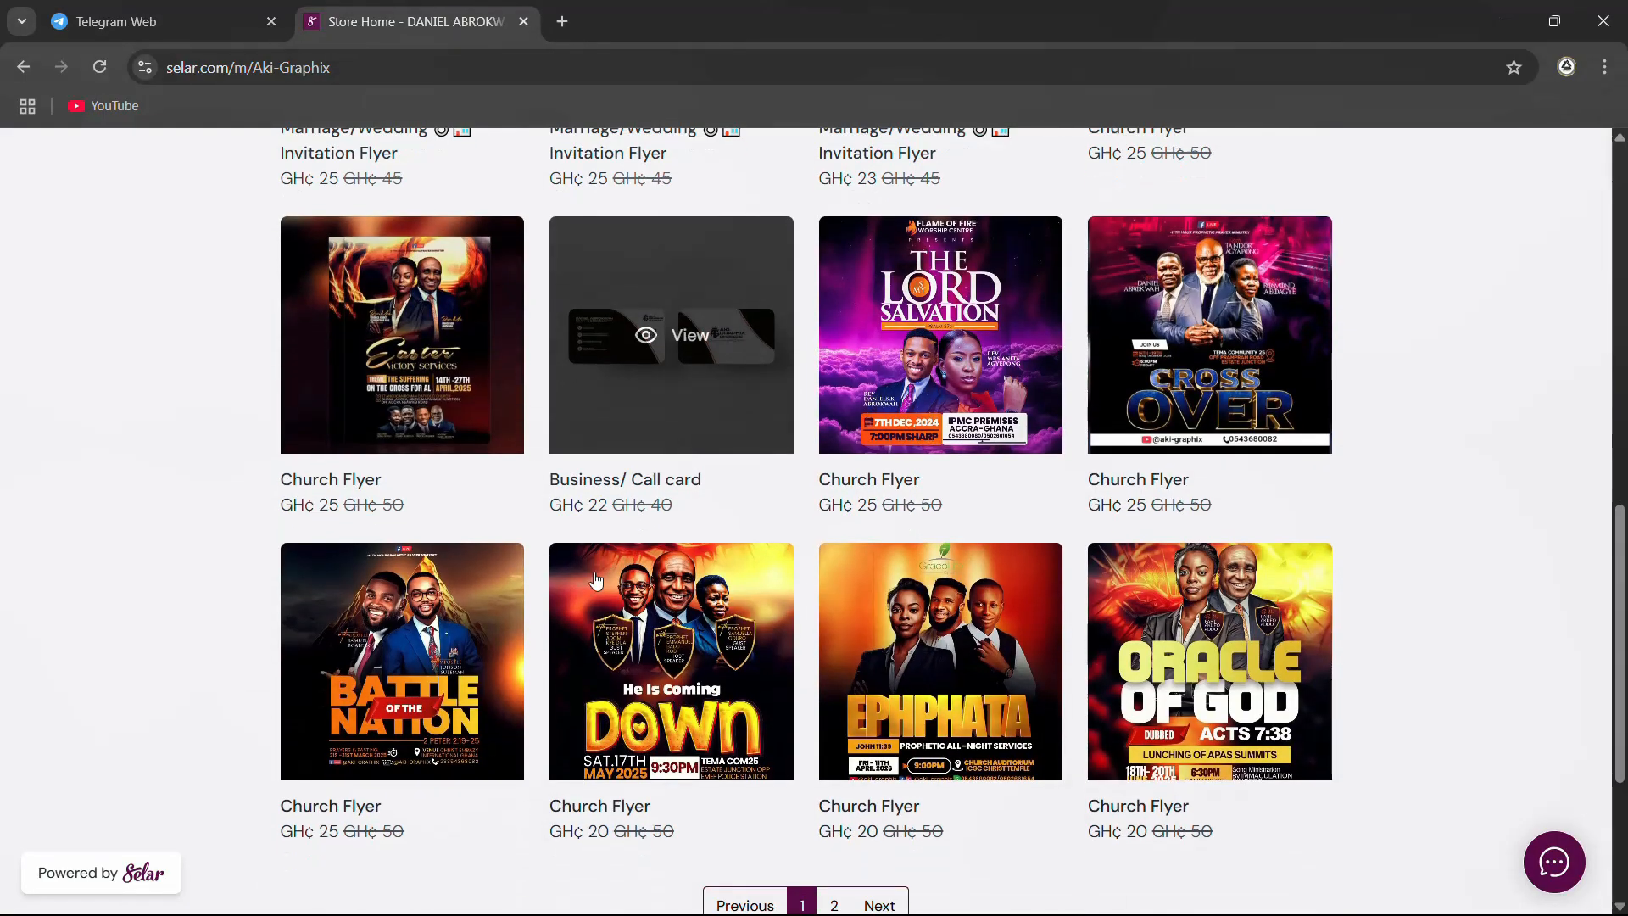
{"action": "scroll", "coordinate": [1102, 593], "scroll_direction": "down", "scroll_amount": 3}
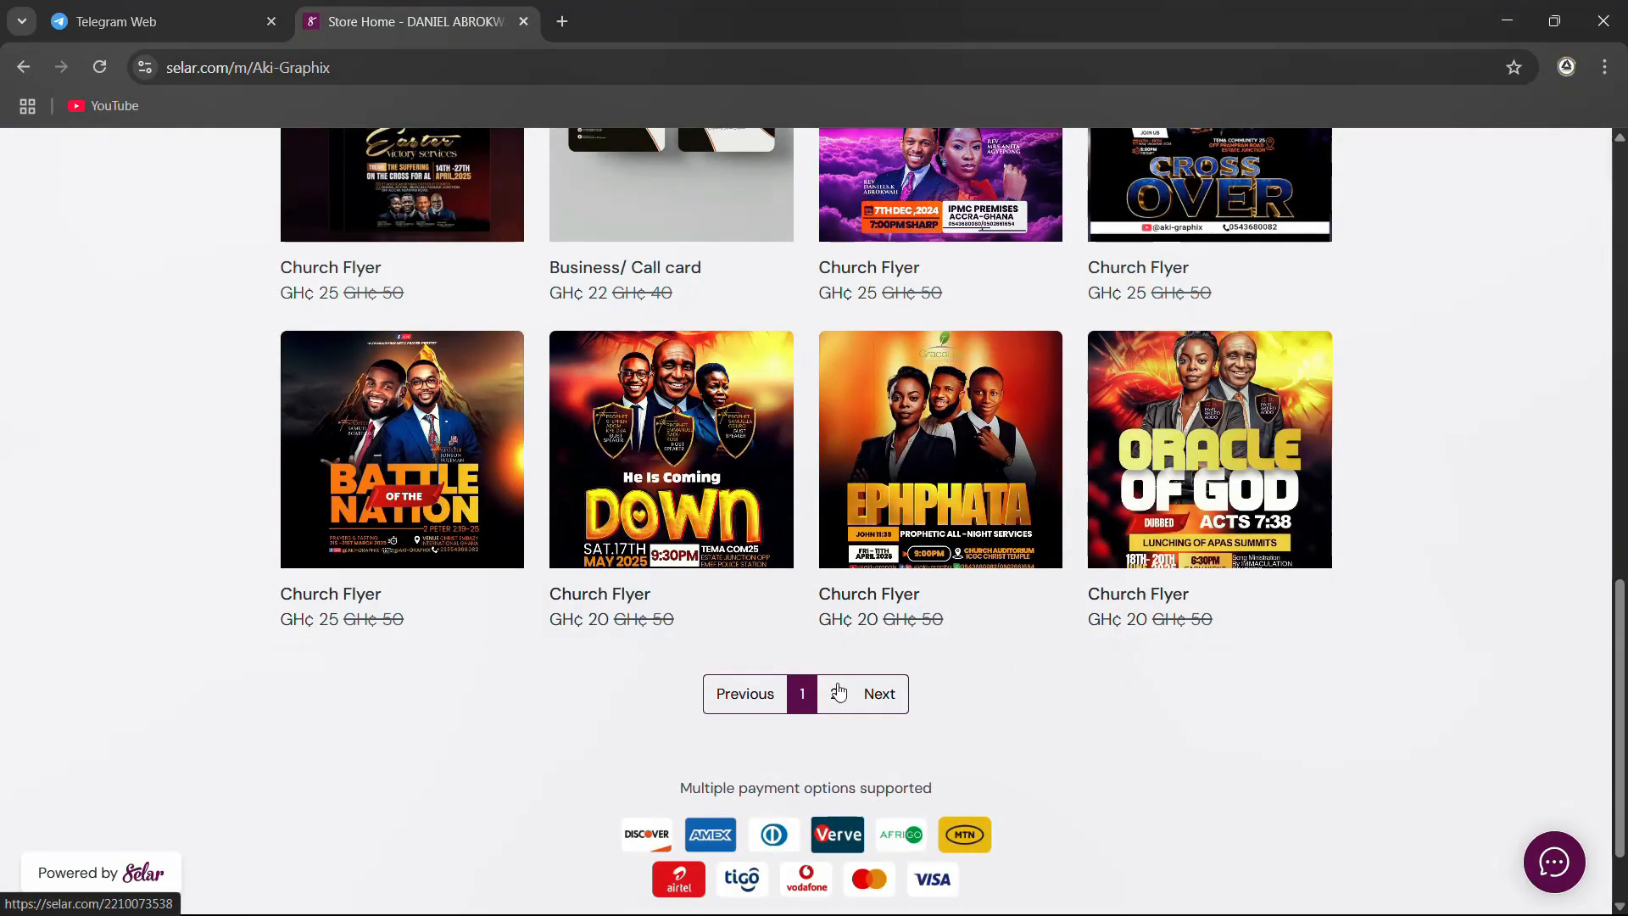
{"action": "scroll", "coordinate": [877, 606], "scroll_direction": "up", "scroll_amount": 12}
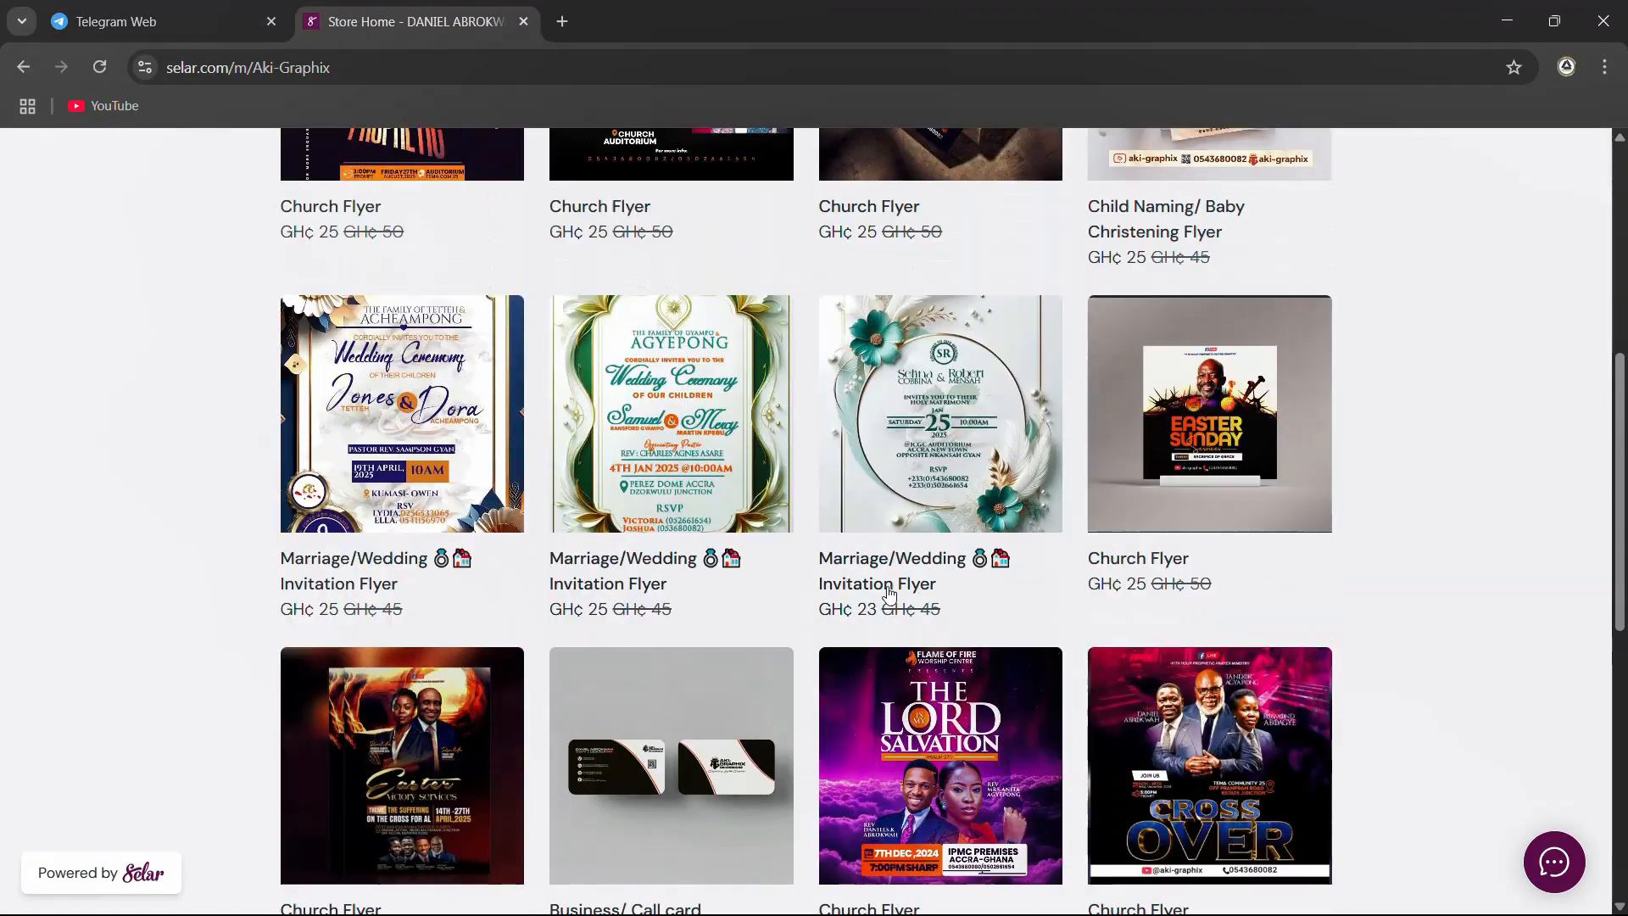
{"action": "scroll", "coordinate": [892, 589], "scroll_direction": "up", "scroll_amount": 3}
{"action": "scroll", "coordinate": [848, 424], "scroll_direction": "down", "scroll_amount": 3}
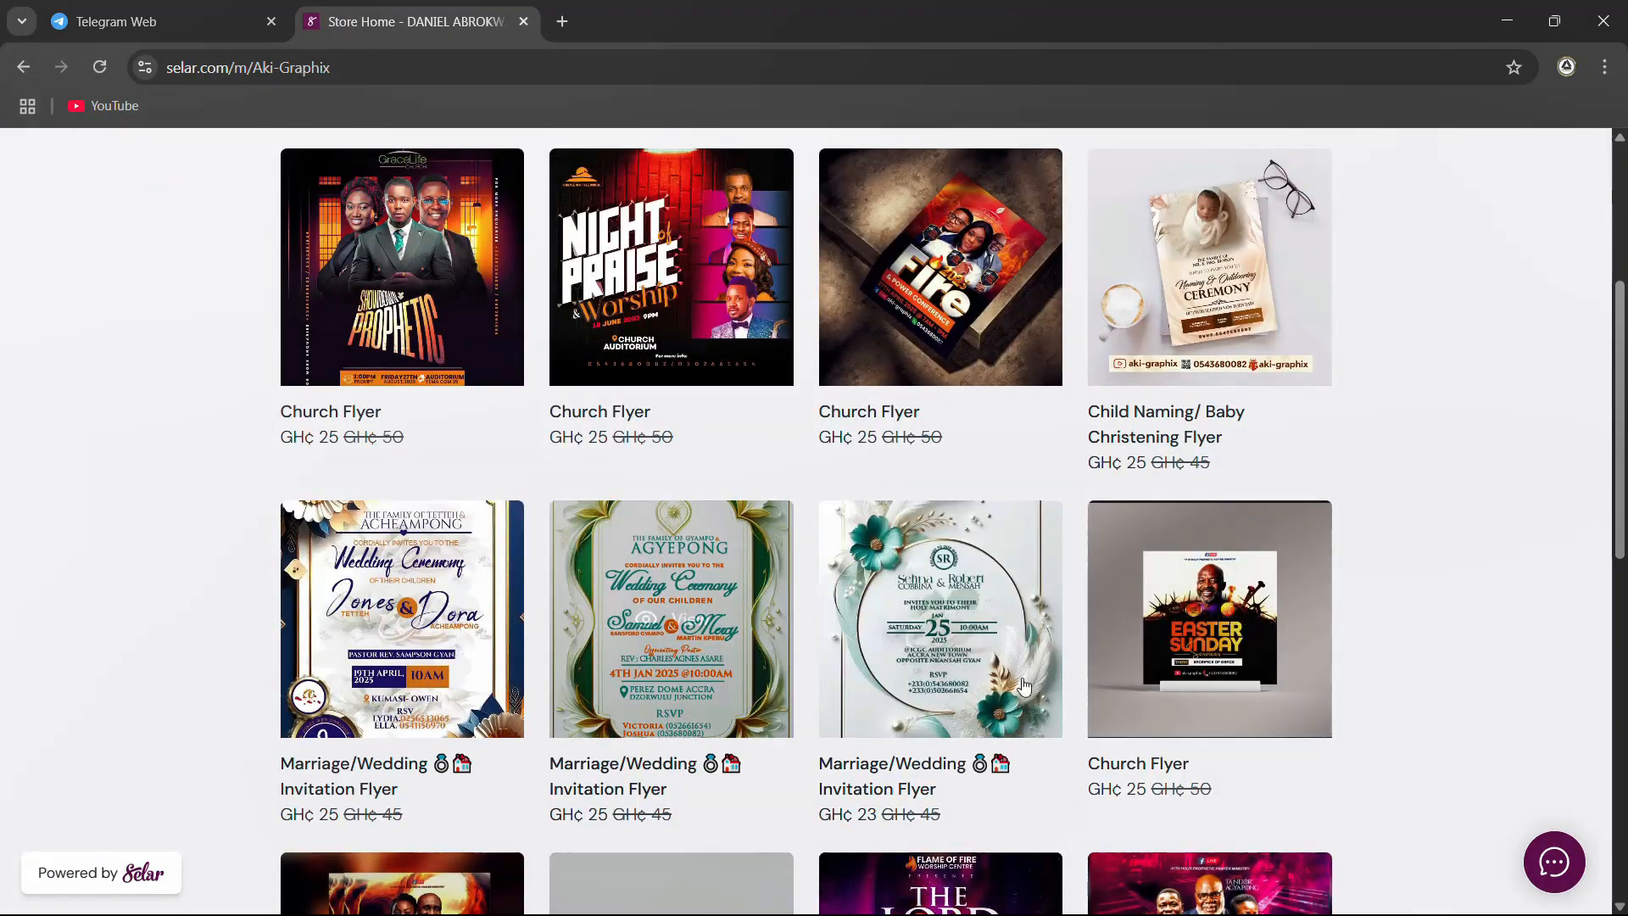
{"action": "scroll", "coordinate": [1028, 642], "scroll_direction": "down", "scroll_amount": 3}
{"action": "scroll", "coordinate": [1027, 642], "scroll_direction": "down", "scroll_amount": 7}
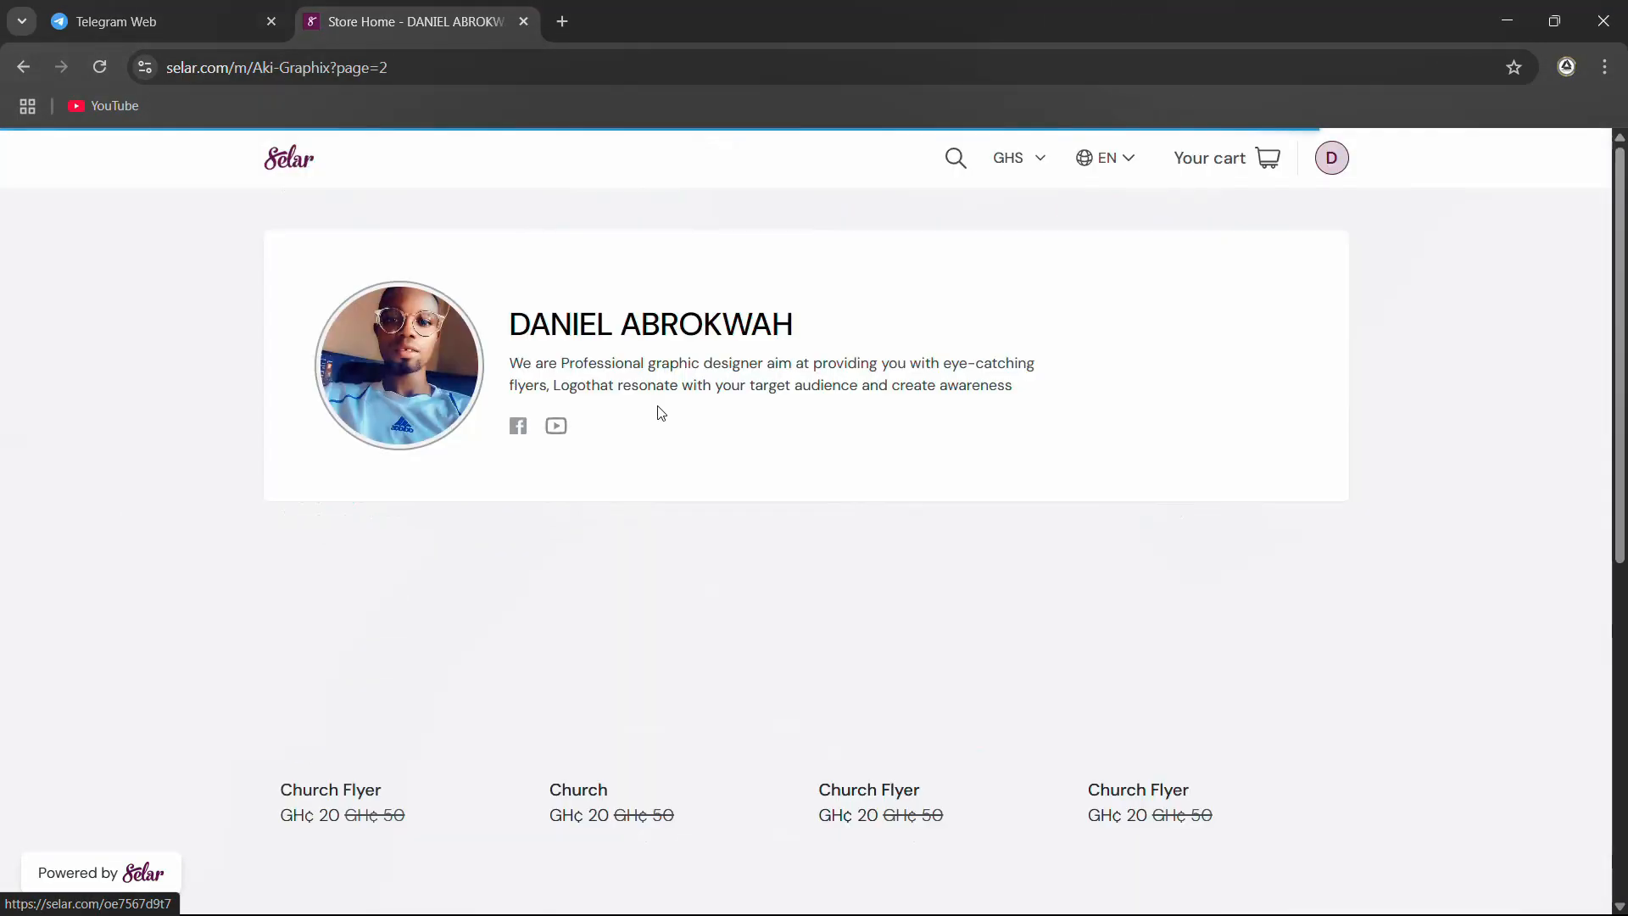
Examine the church flyer designs listed on page 2 of the Aki-Graphix store
{"action": "scroll", "coordinate": [965, 674], "scroll_direction": "down", "scroll_amount": 5}
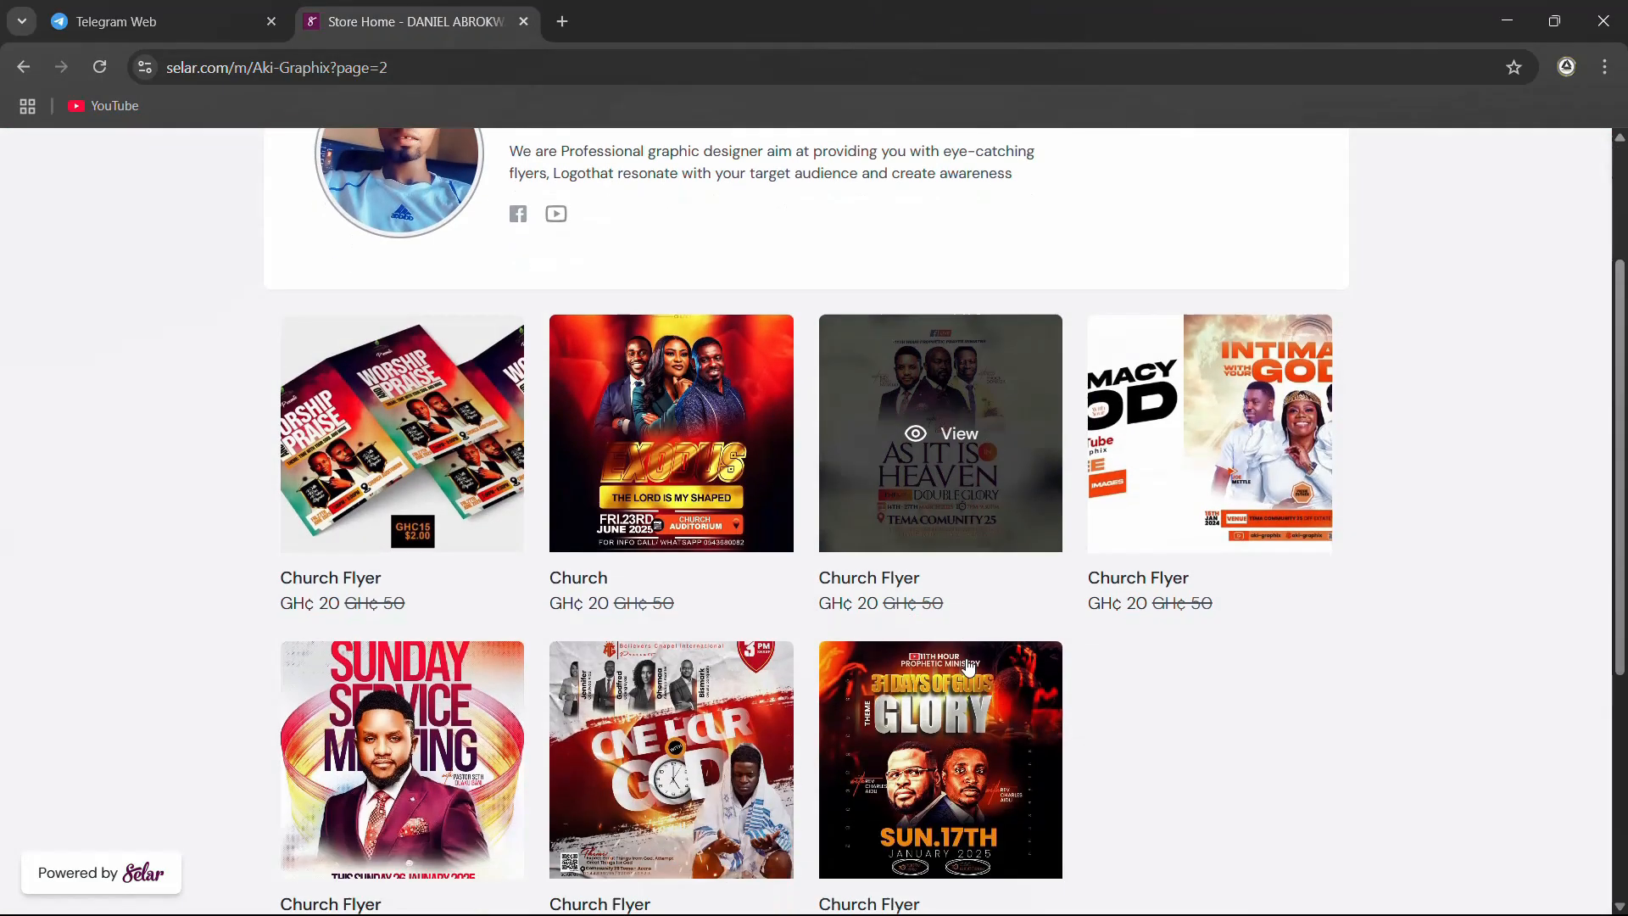
{"action": "scroll", "coordinate": [854, 531], "scroll_direction": "up", "scroll_amount": 3}
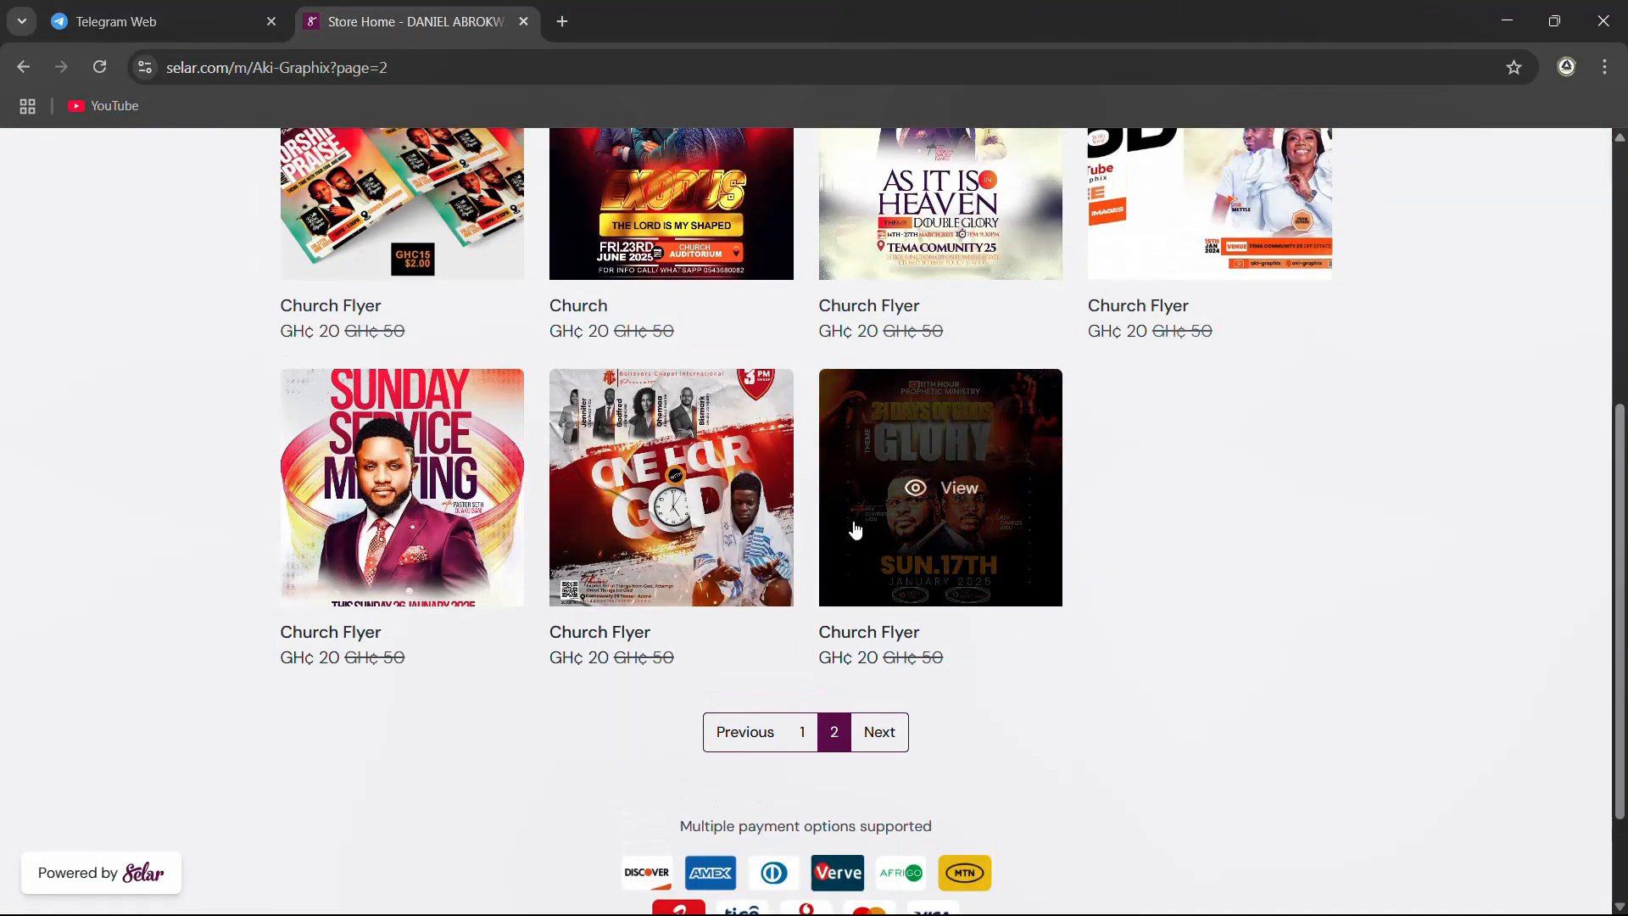
{"action": "scroll", "coordinate": [1117, 627], "scroll_direction": "up", "scroll_amount": 3}
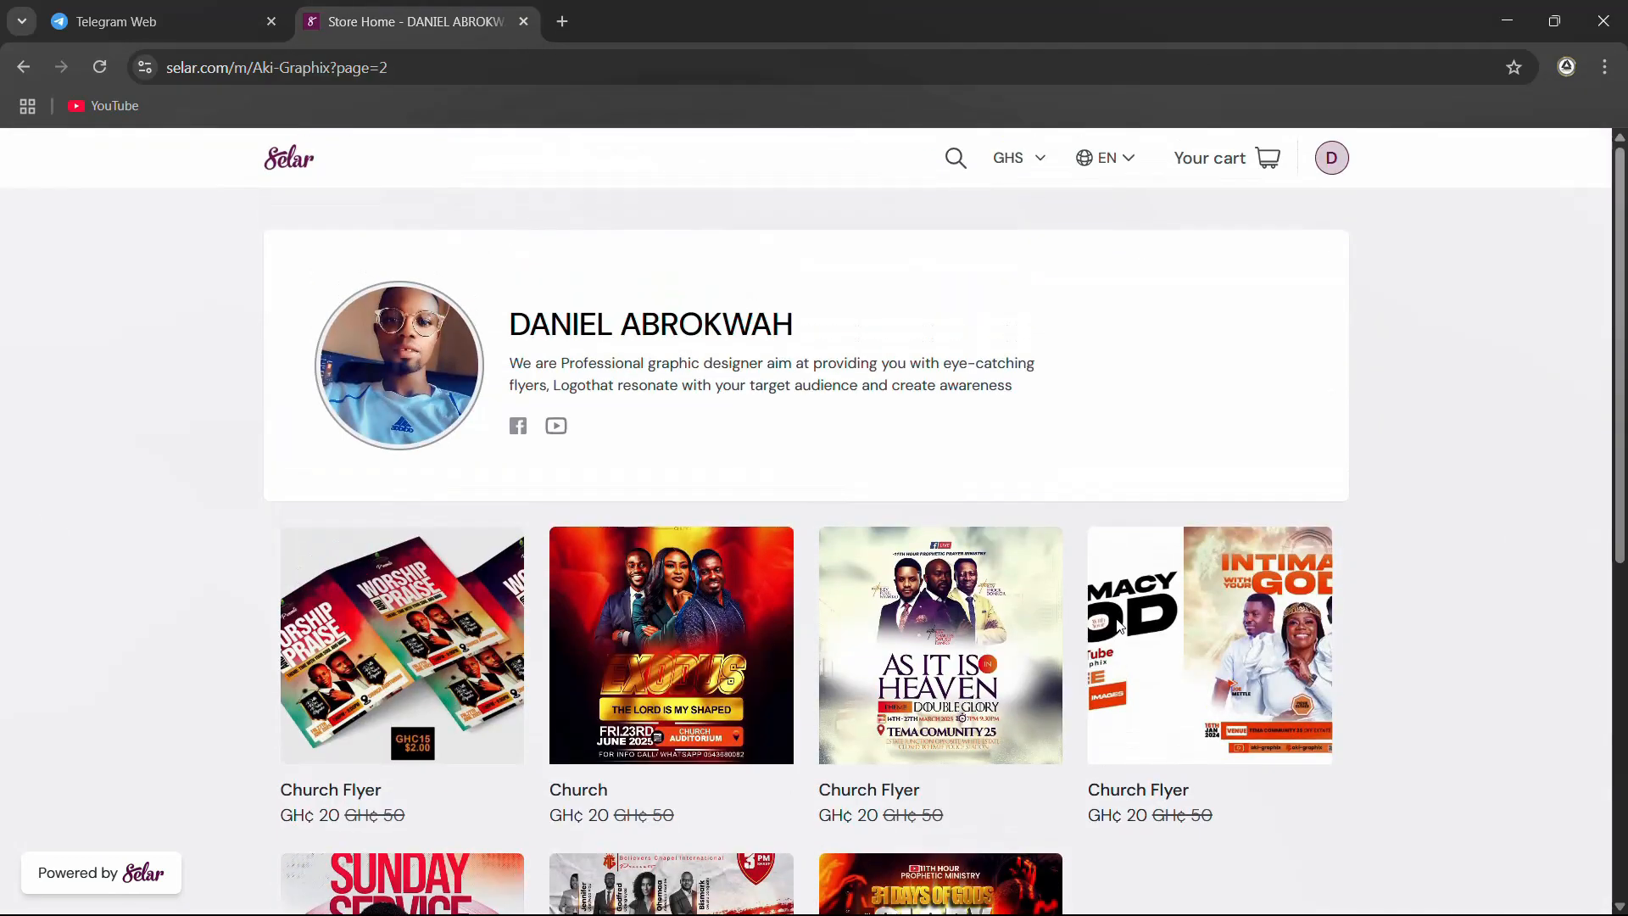
{"action": "scroll", "coordinate": [1119, 625], "scroll_direction": "down", "scroll_amount": 5}
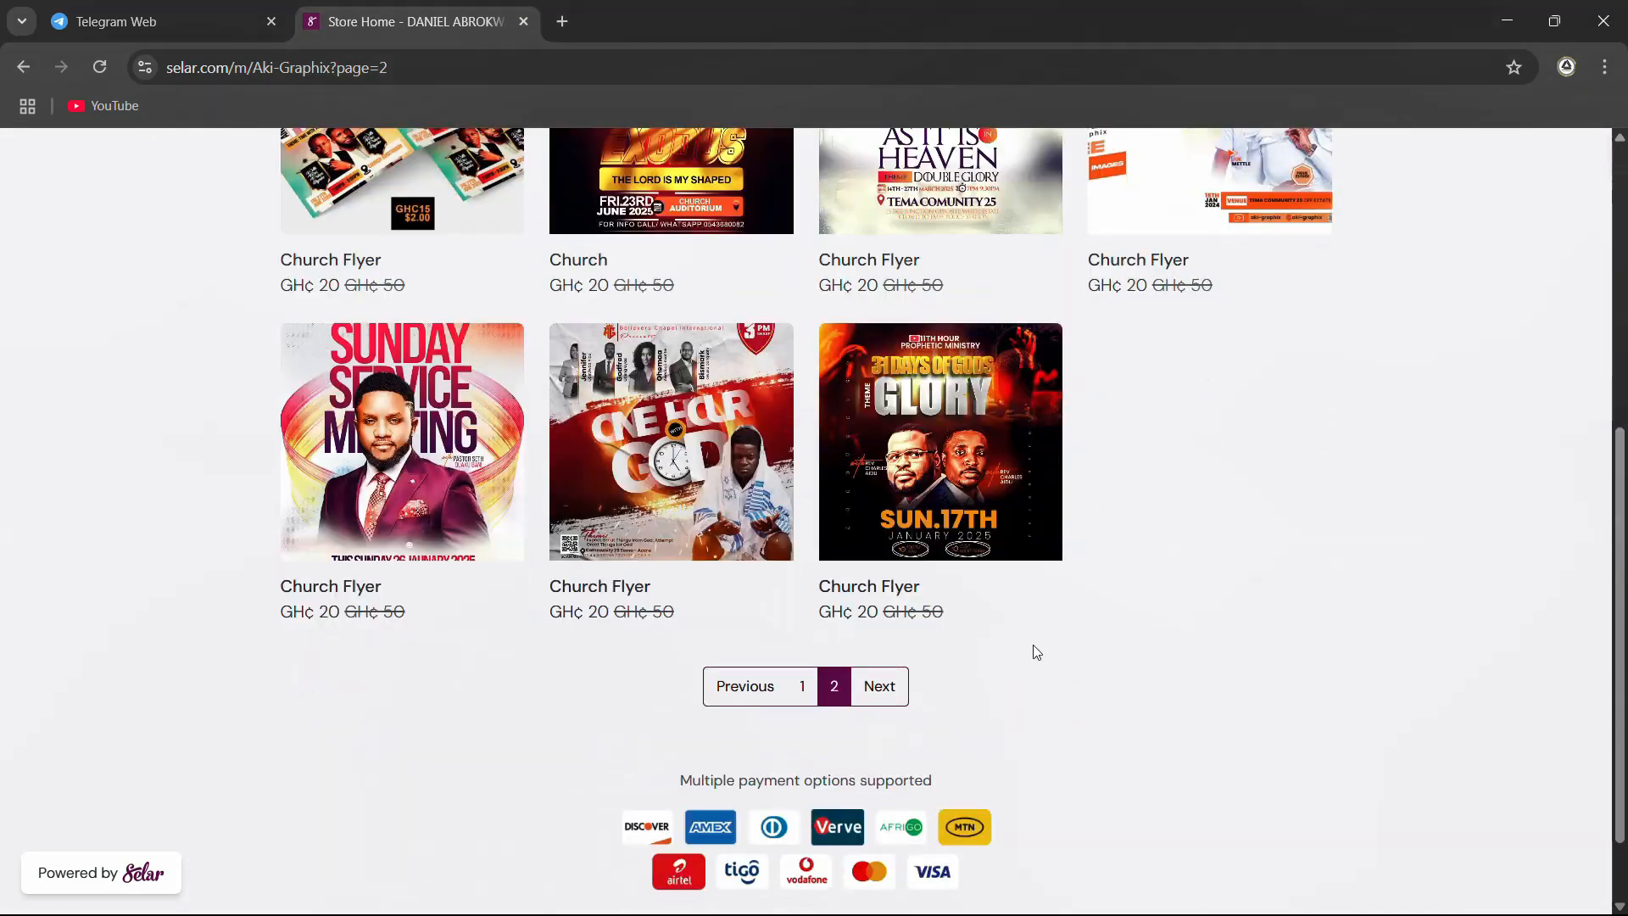
{"action": "scroll", "coordinate": [352, 506], "scroll_direction": "up", "scroll_amount": 5}
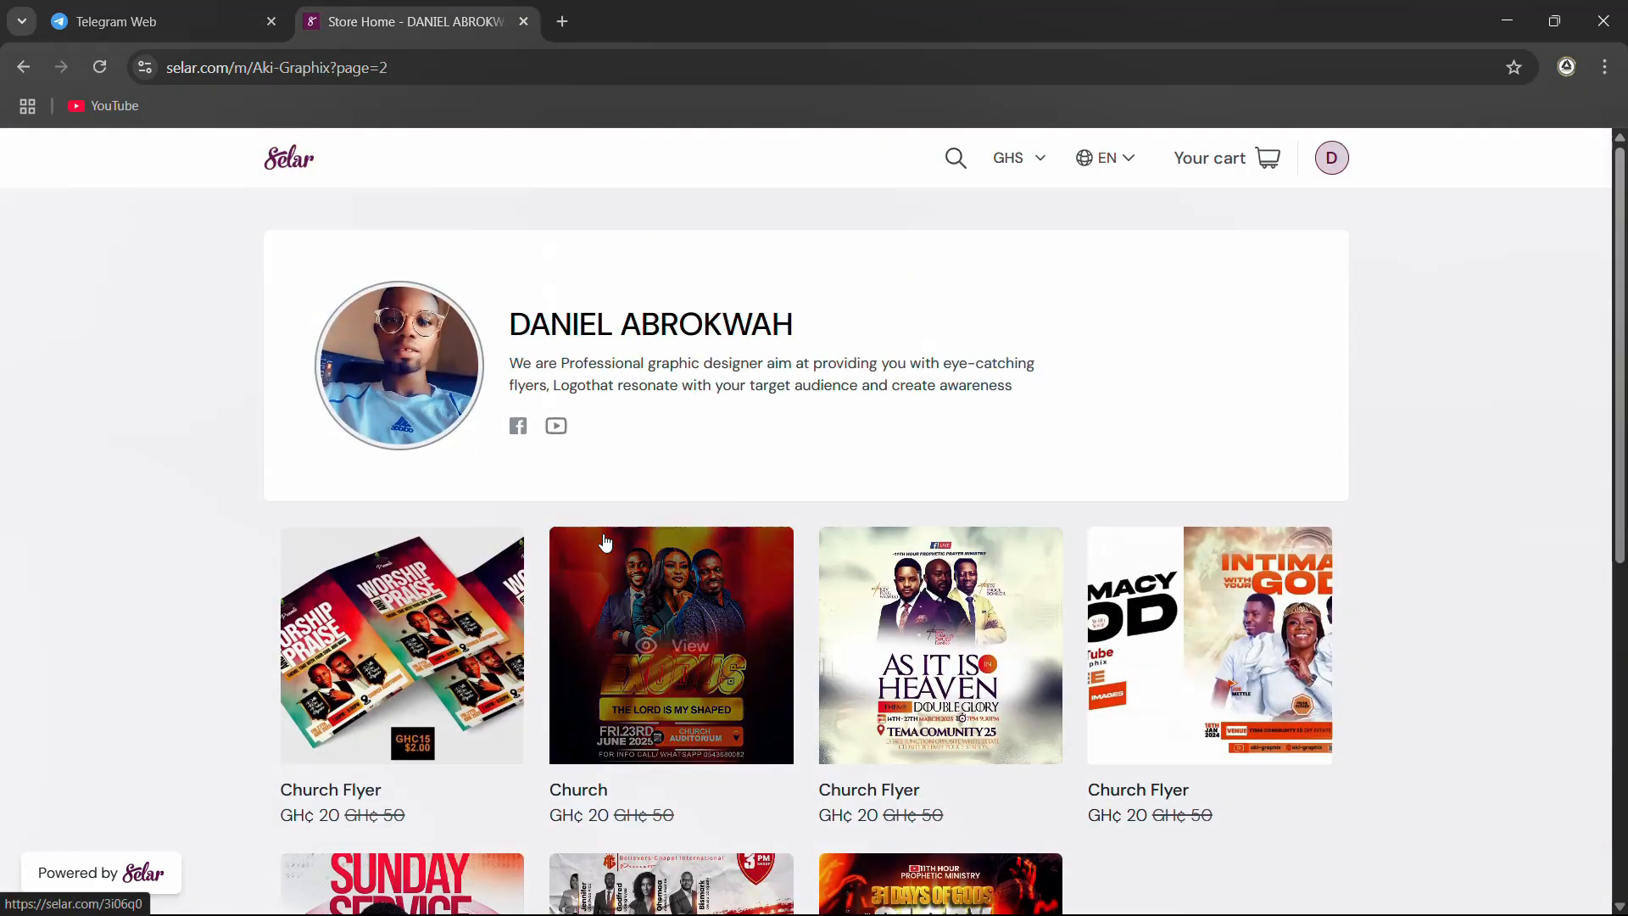
{"action": "scroll", "coordinate": [891, 608], "scroll_direction": "down", "scroll_amount": 5}
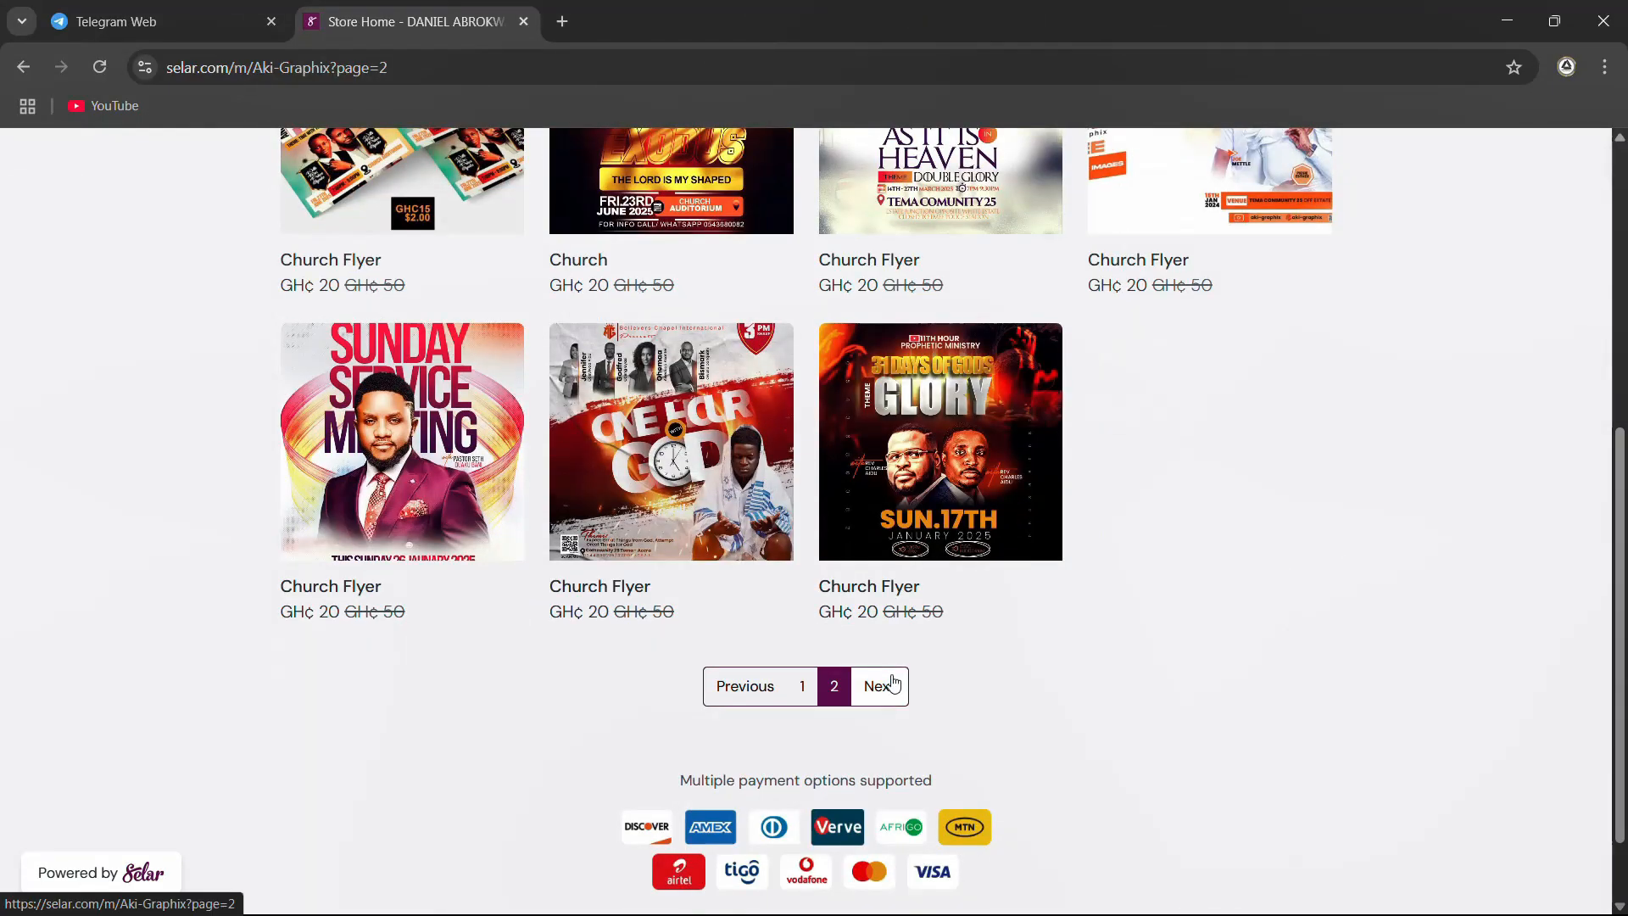
{"action": "scroll", "coordinate": [888, 691], "scroll_direction": "up", "scroll_amount": 5}
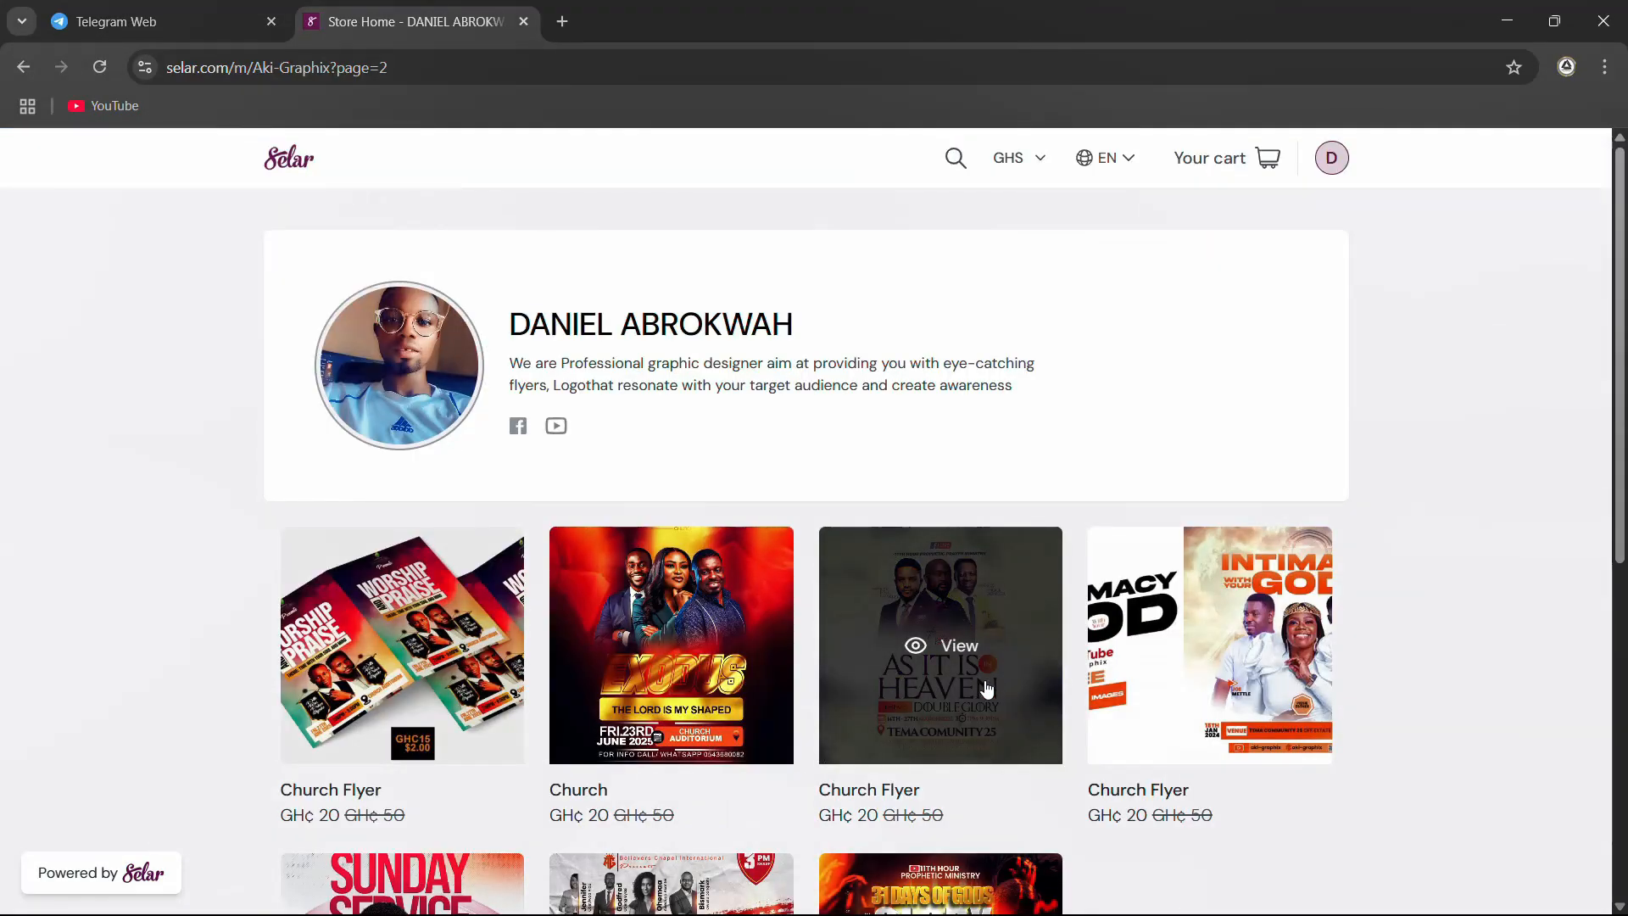
{"action": "scroll", "coordinate": [987, 688], "scroll_direction": "down", "scroll_amount": 4}
{"action": "scroll", "coordinate": [987, 689], "scroll_direction": "down", "scroll_amount": 1}
{"action": "scroll", "coordinate": [842, 596], "scroll_direction": "up", "scroll_amount": 3}
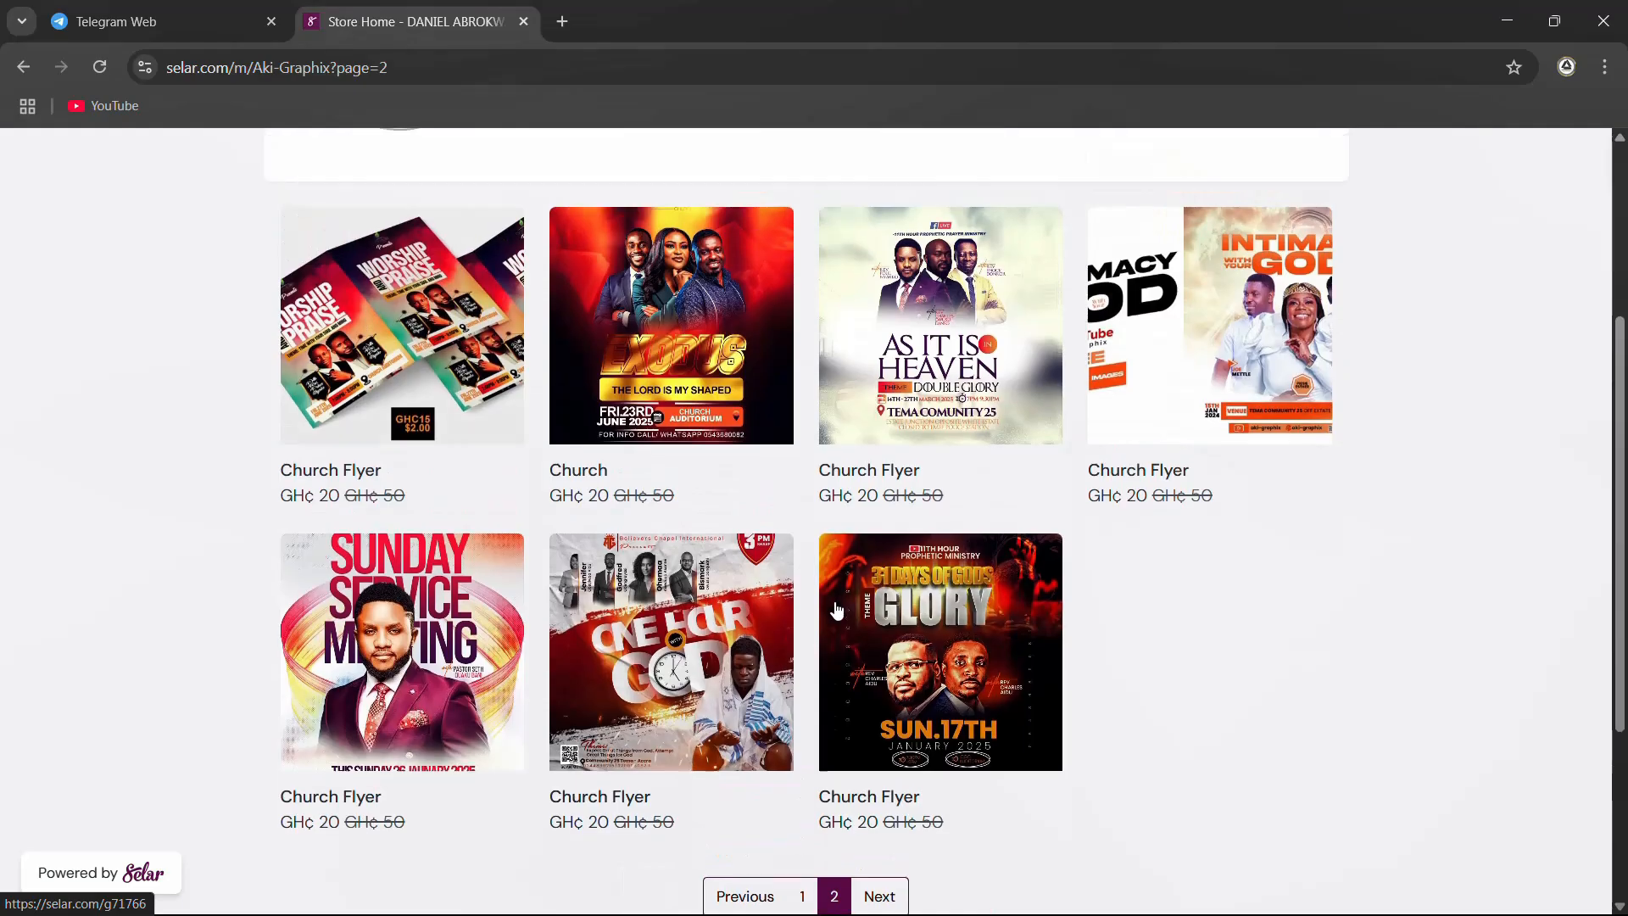
{"action": "scroll", "coordinate": [842, 597], "scroll_direction": "down", "scroll_amount": 2}
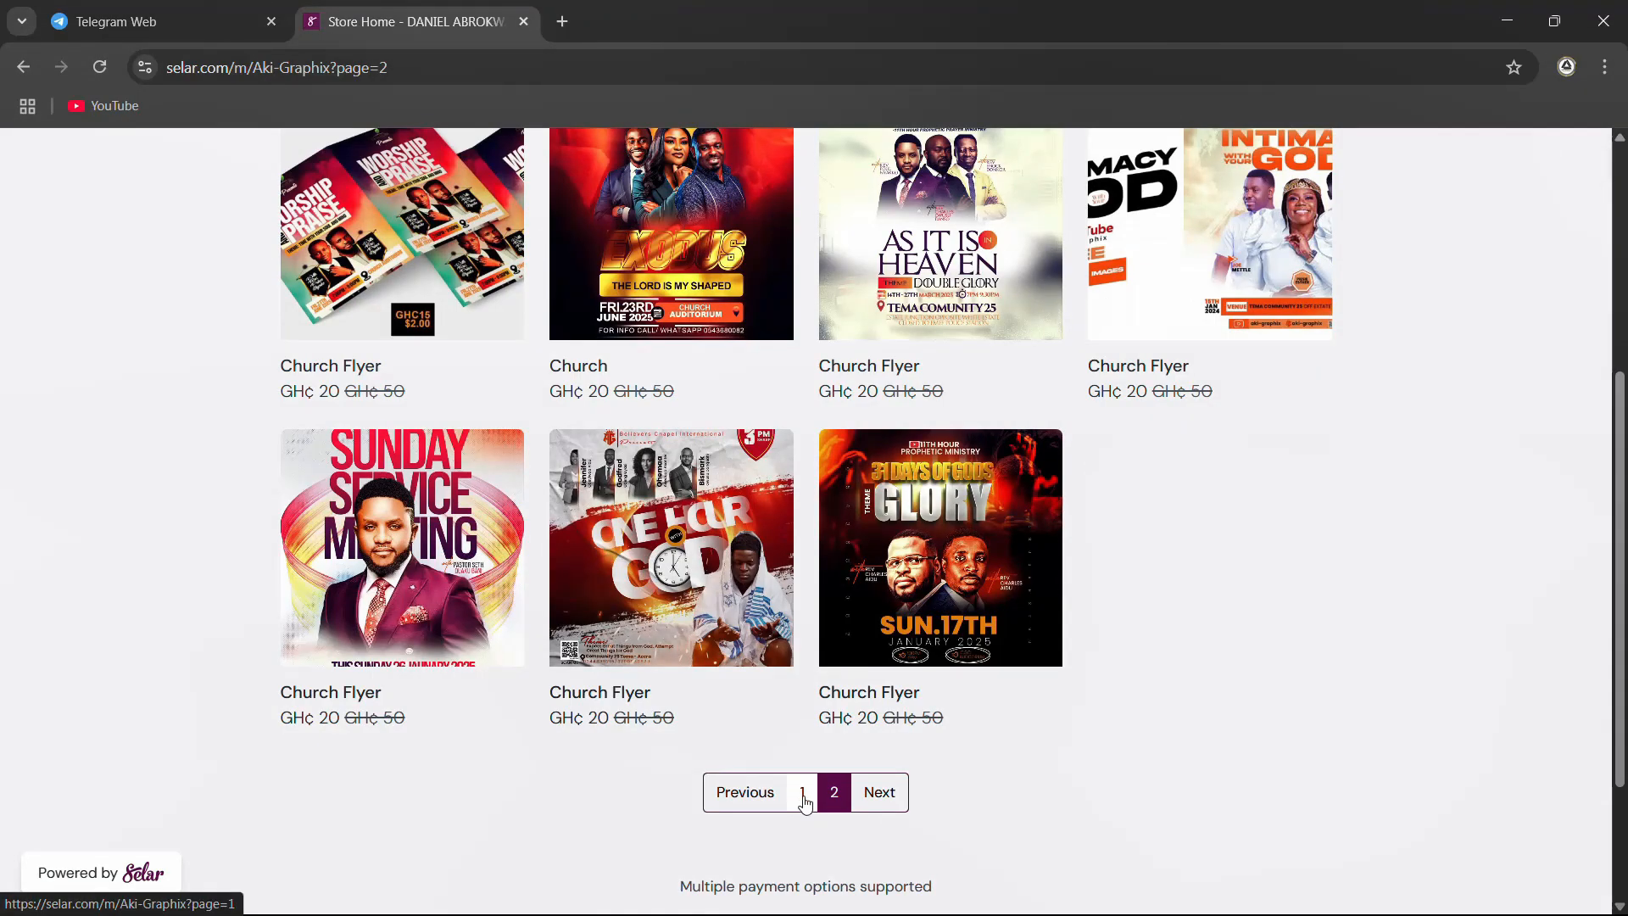
Return to page 1 of the store and review its product listings down to the page end
{"action": "left_click", "coordinate": [803, 793]}
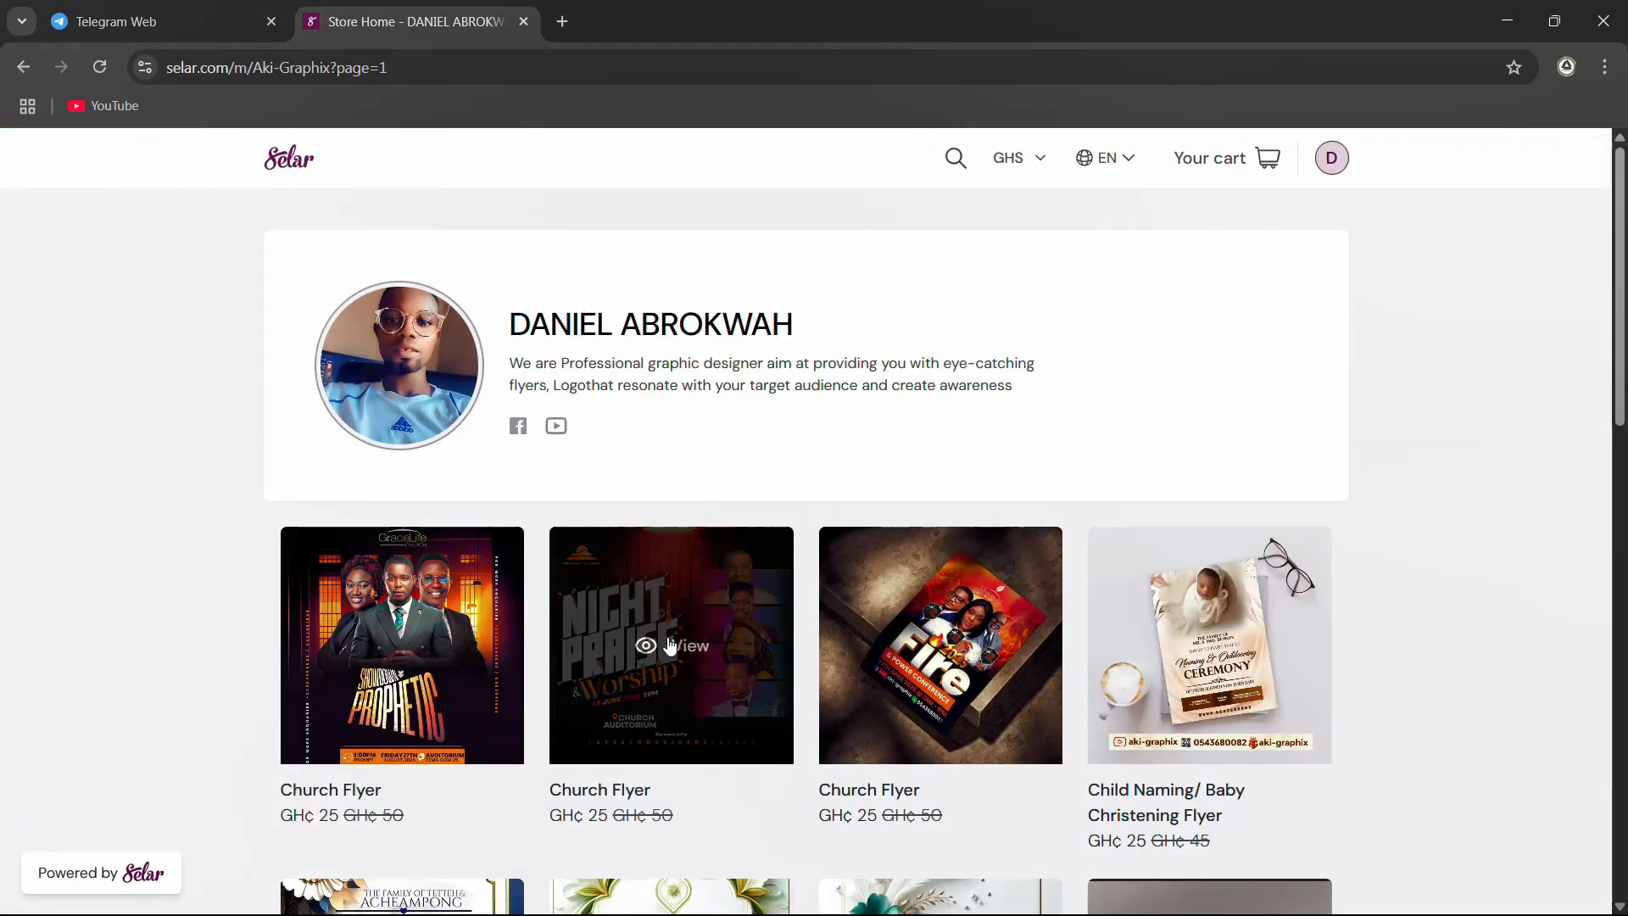
{"action": "scroll", "coordinate": [1376, 648], "scroll_direction": "down", "scroll_amount": 10}
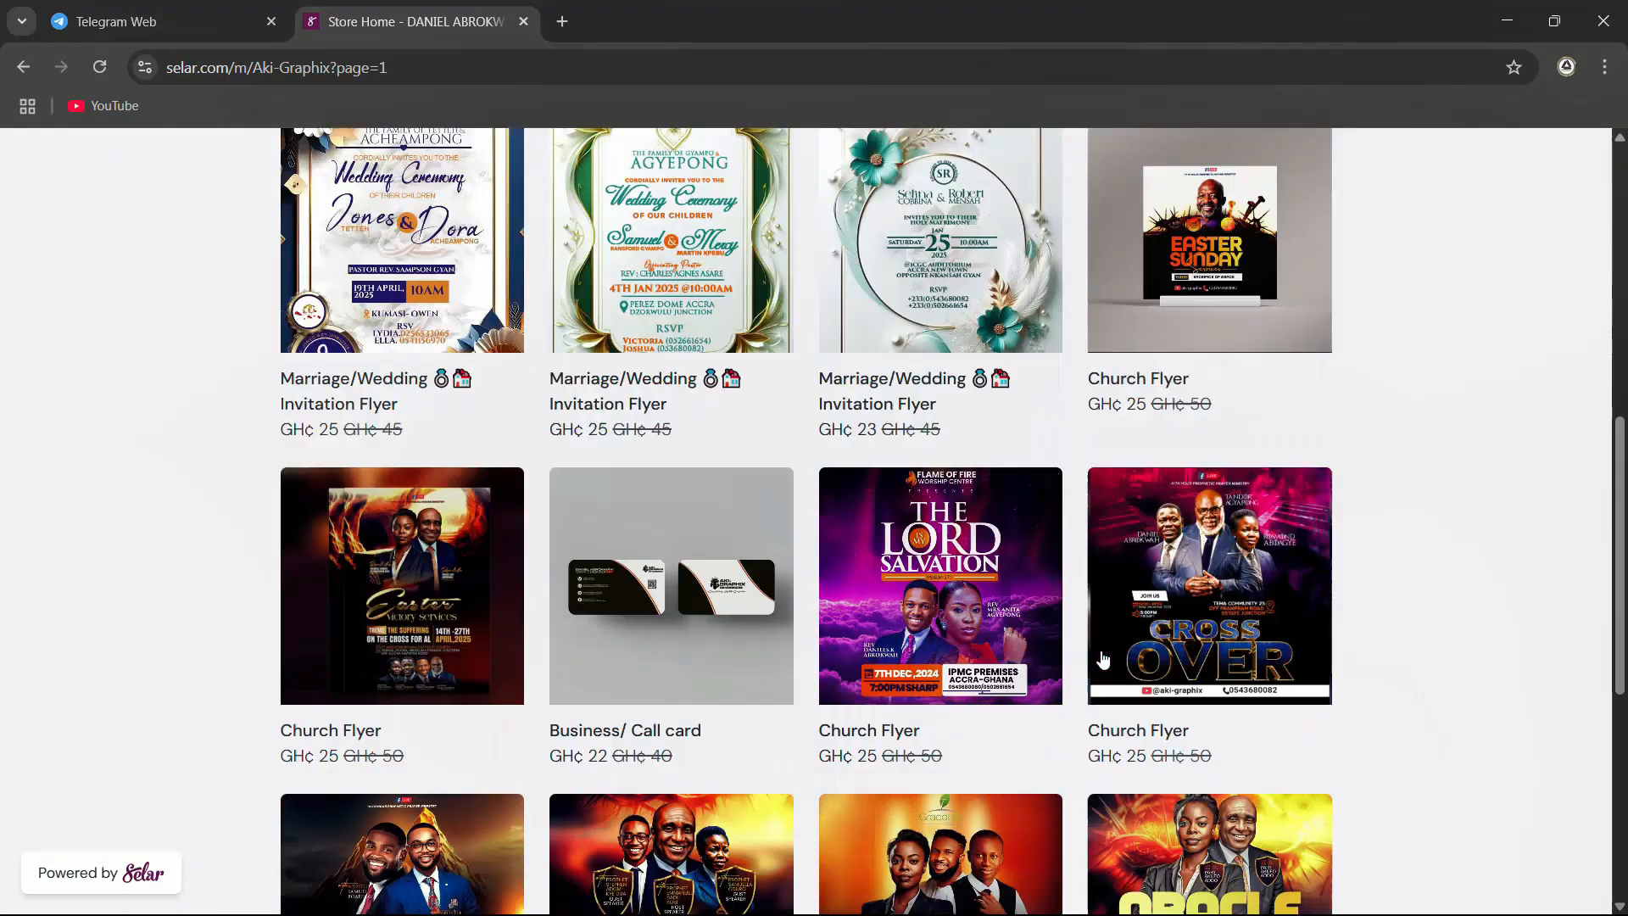
{"action": "scroll", "coordinate": [396, 596], "scroll_direction": "down", "scroll_amount": 4}
{"action": "scroll", "coordinate": [1117, 593], "scroll_direction": "down", "scroll_amount": 2}
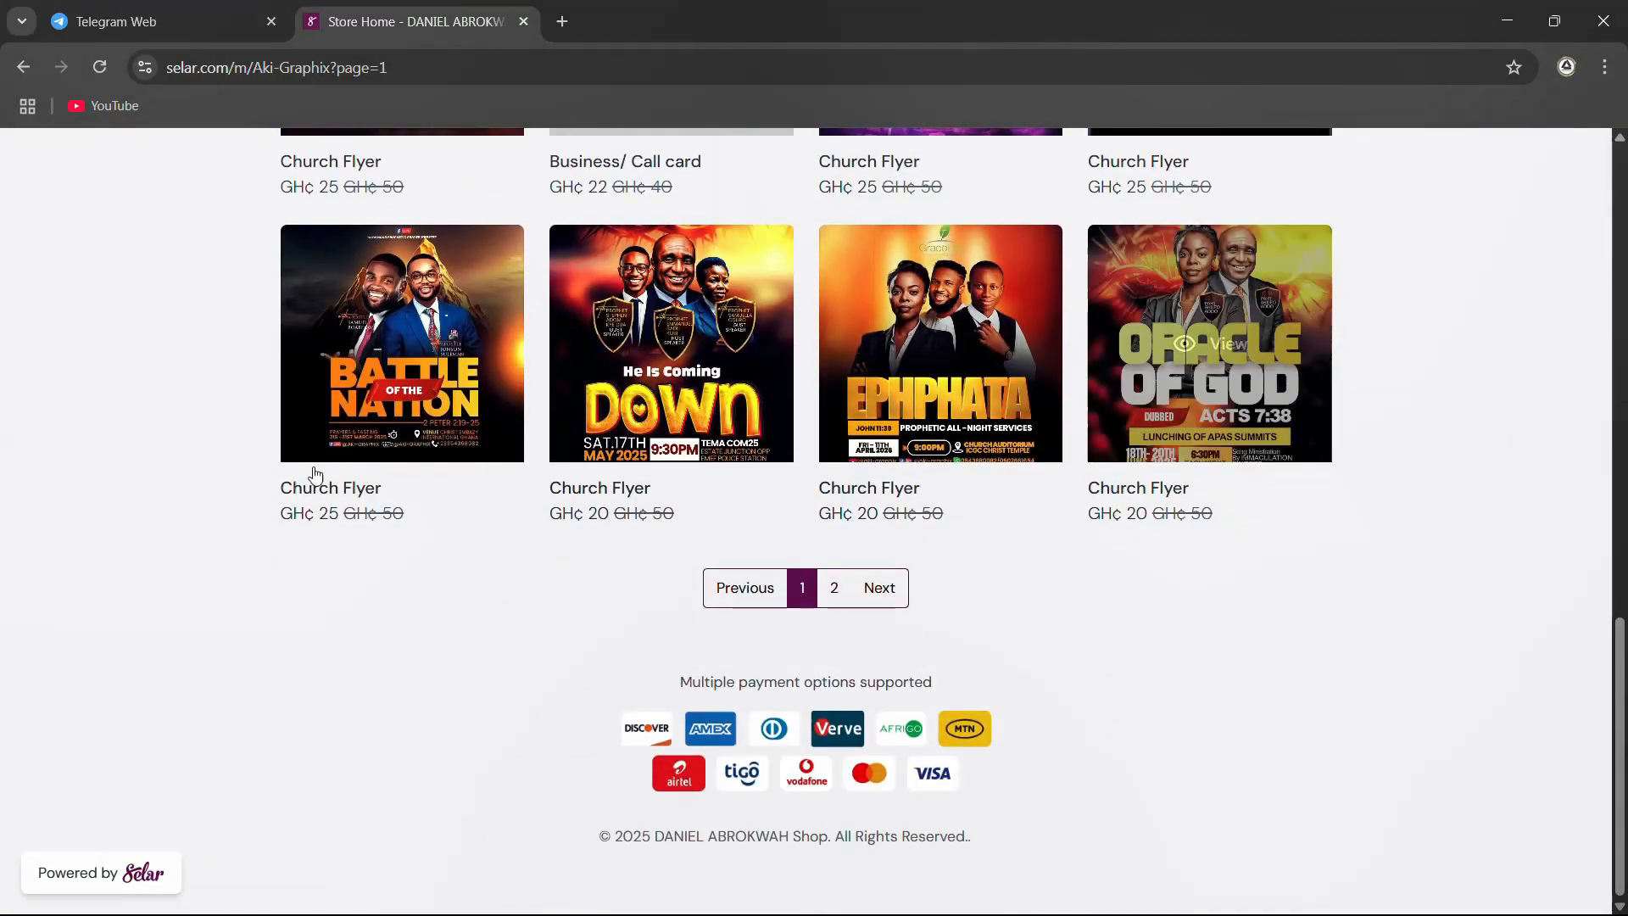
Open the EPHPHATA church flyer listing and examine its file type, size, color mode and editability details
{"action": "scroll", "coordinate": [969, 541], "scroll_direction": "up", "scroll_amount": 2}
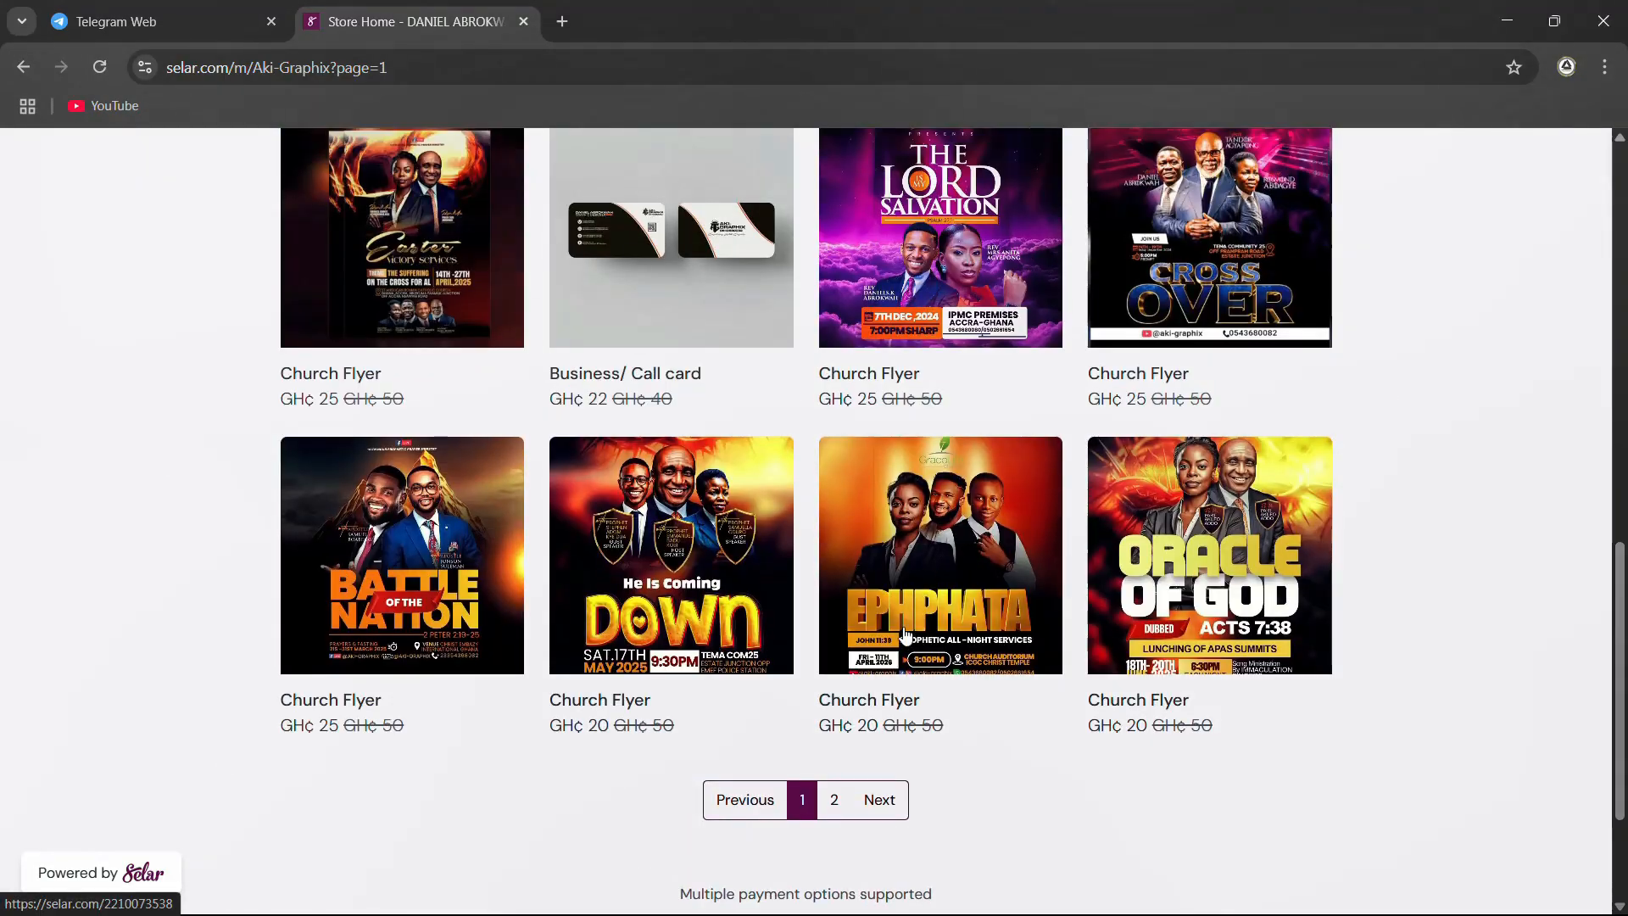
{"action": "left_click", "coordinate": [966, 539]}
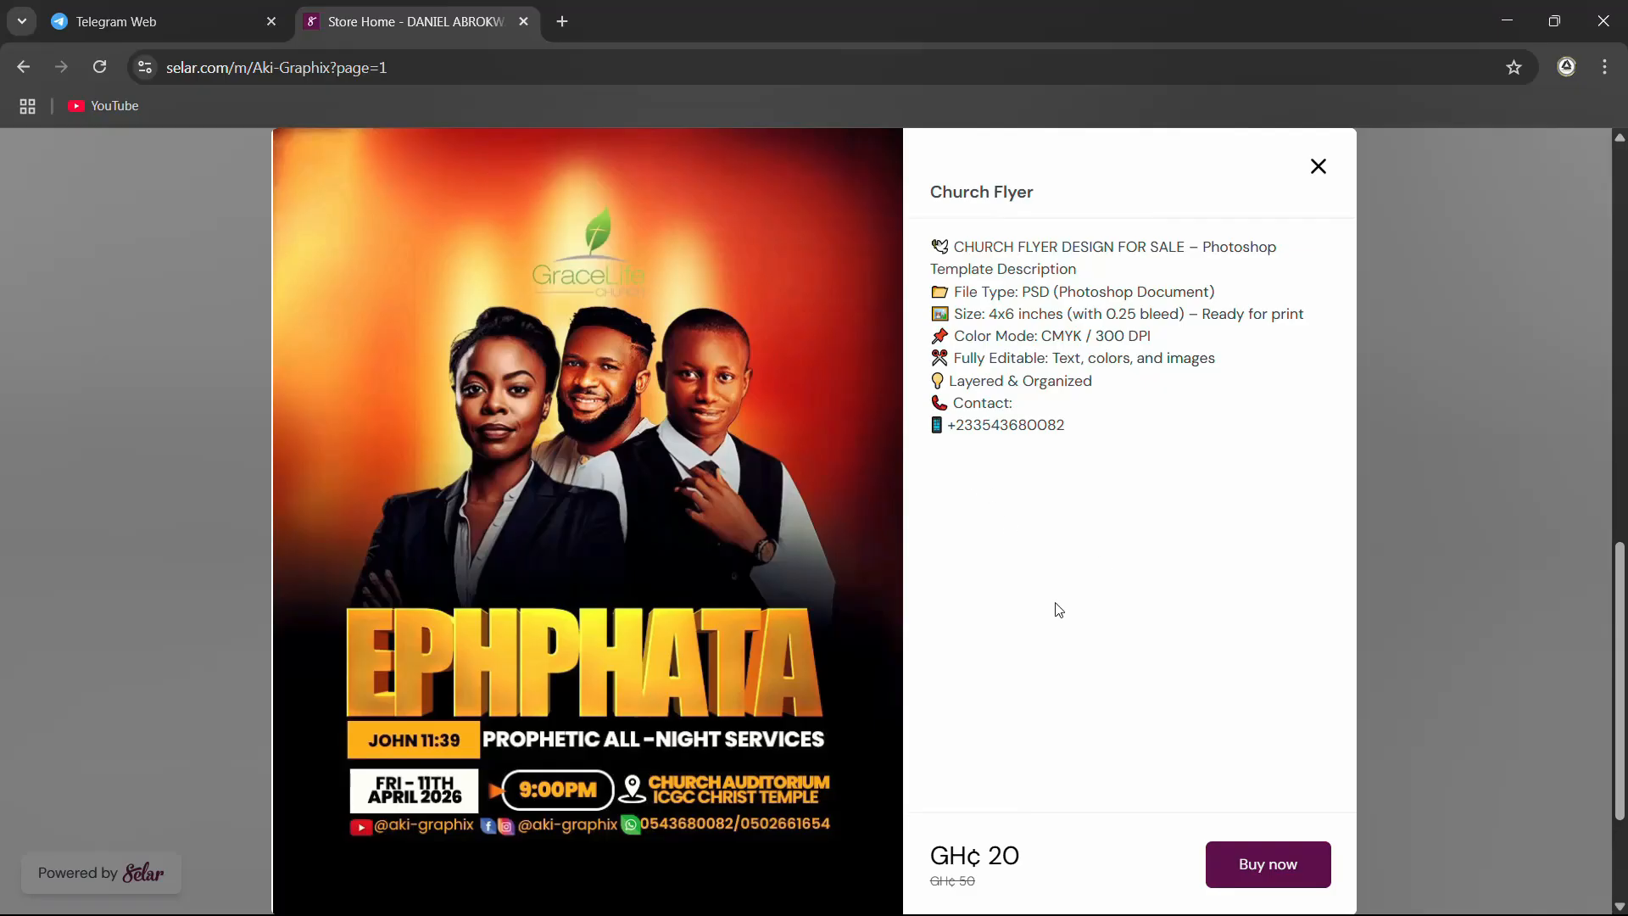
{"action": "scroll", "coordinate": [1062, 679], "scroll_direction": "down", "scroll_amount": 2}
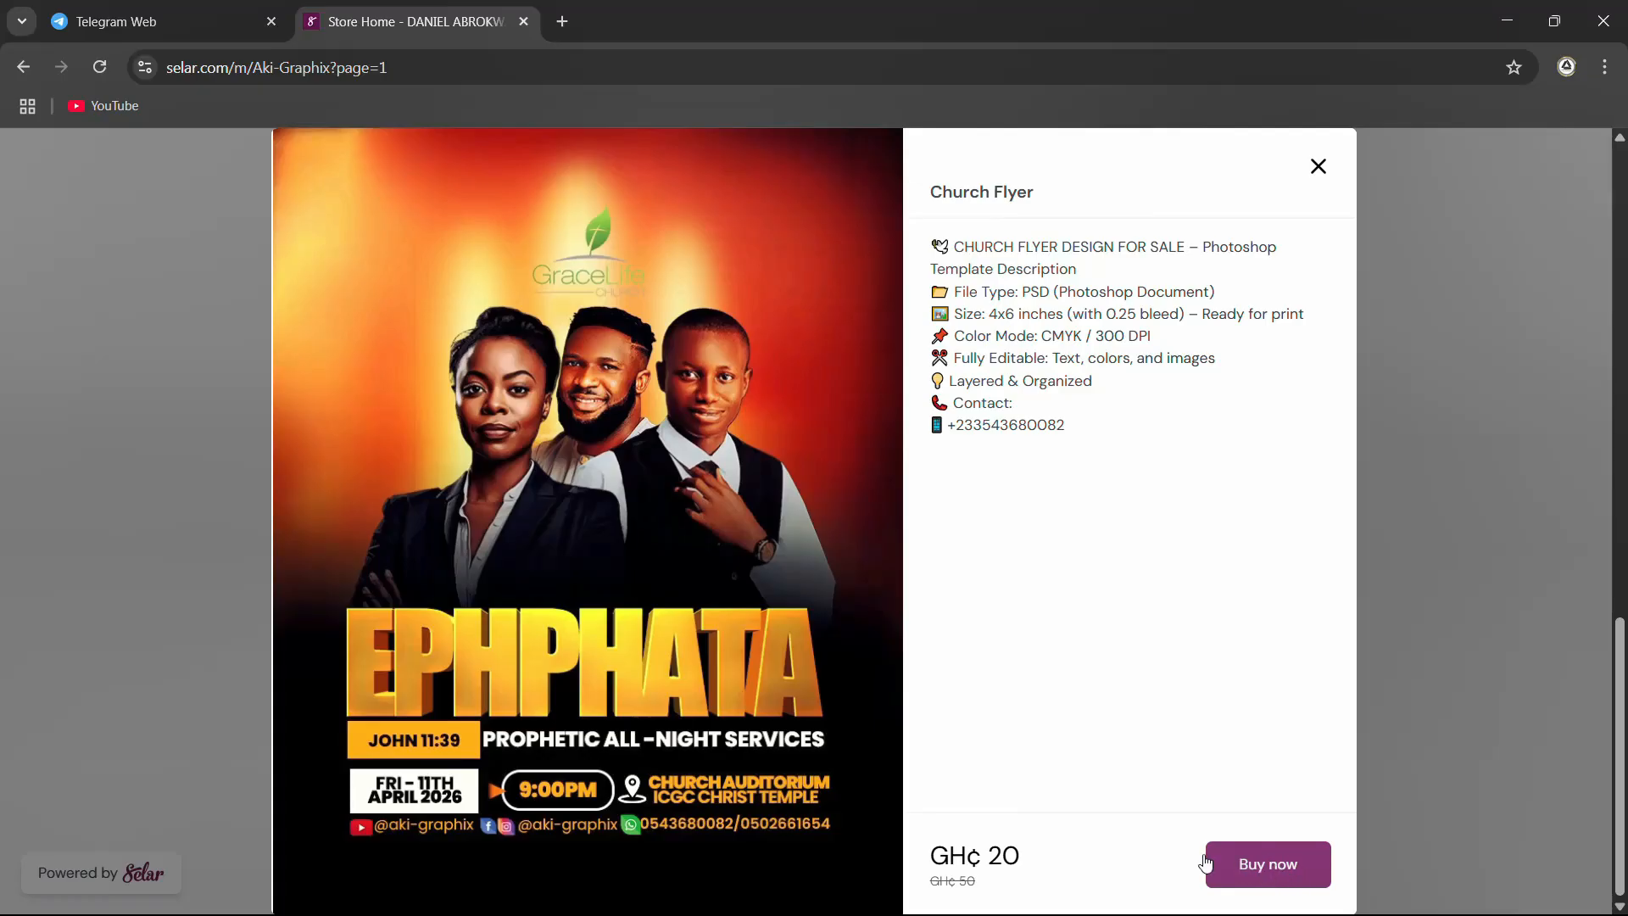
{"action": "scroll", "coordinate": [1109, 599], "scroll_direction": "up", "scroll_amount": 10}
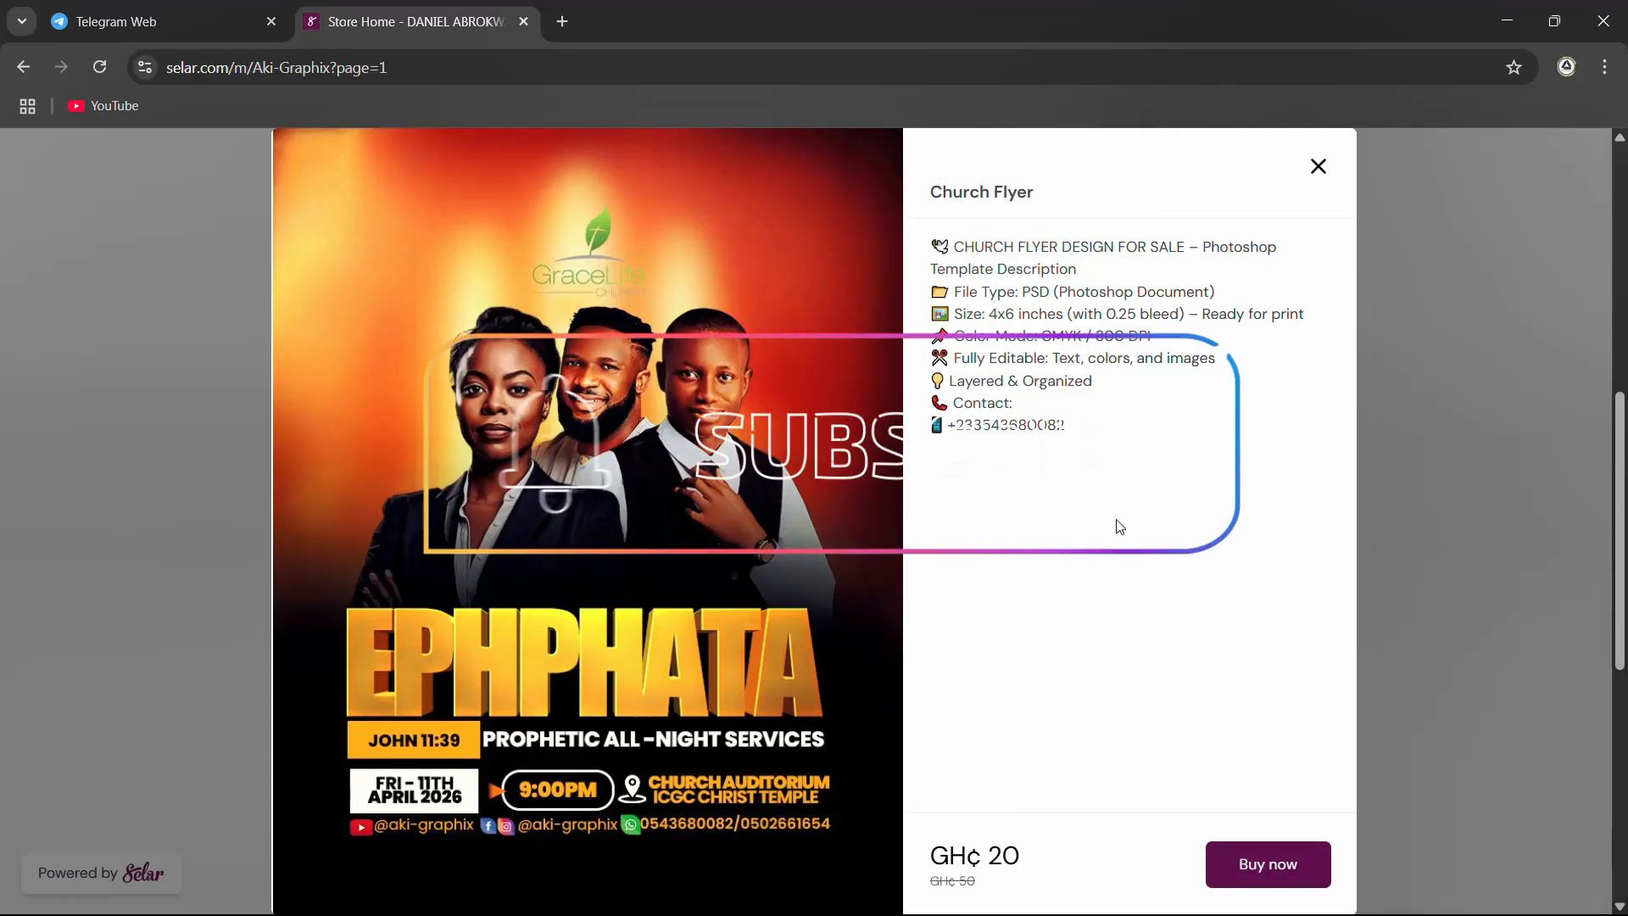
{"action": "scroll", "coordinate": [1157, 448], "scroll_direction": "up", "scroll_amount": 3}
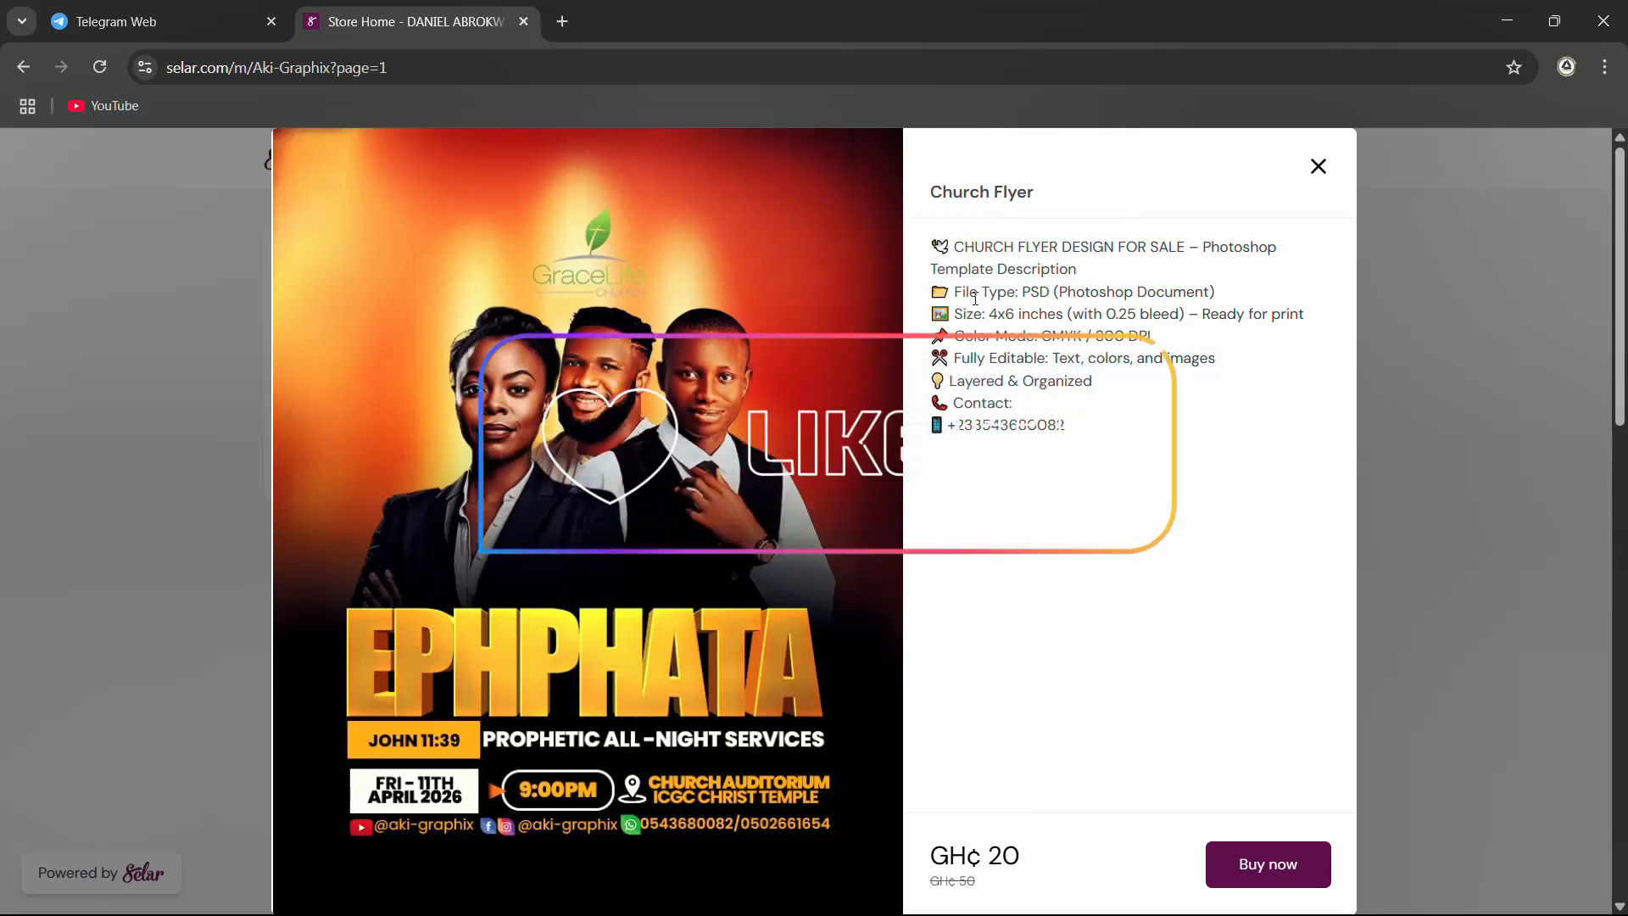
{"action": "left_click_drag", "start_coordinate": [951, 248], "coordinate": [1217, 425]}
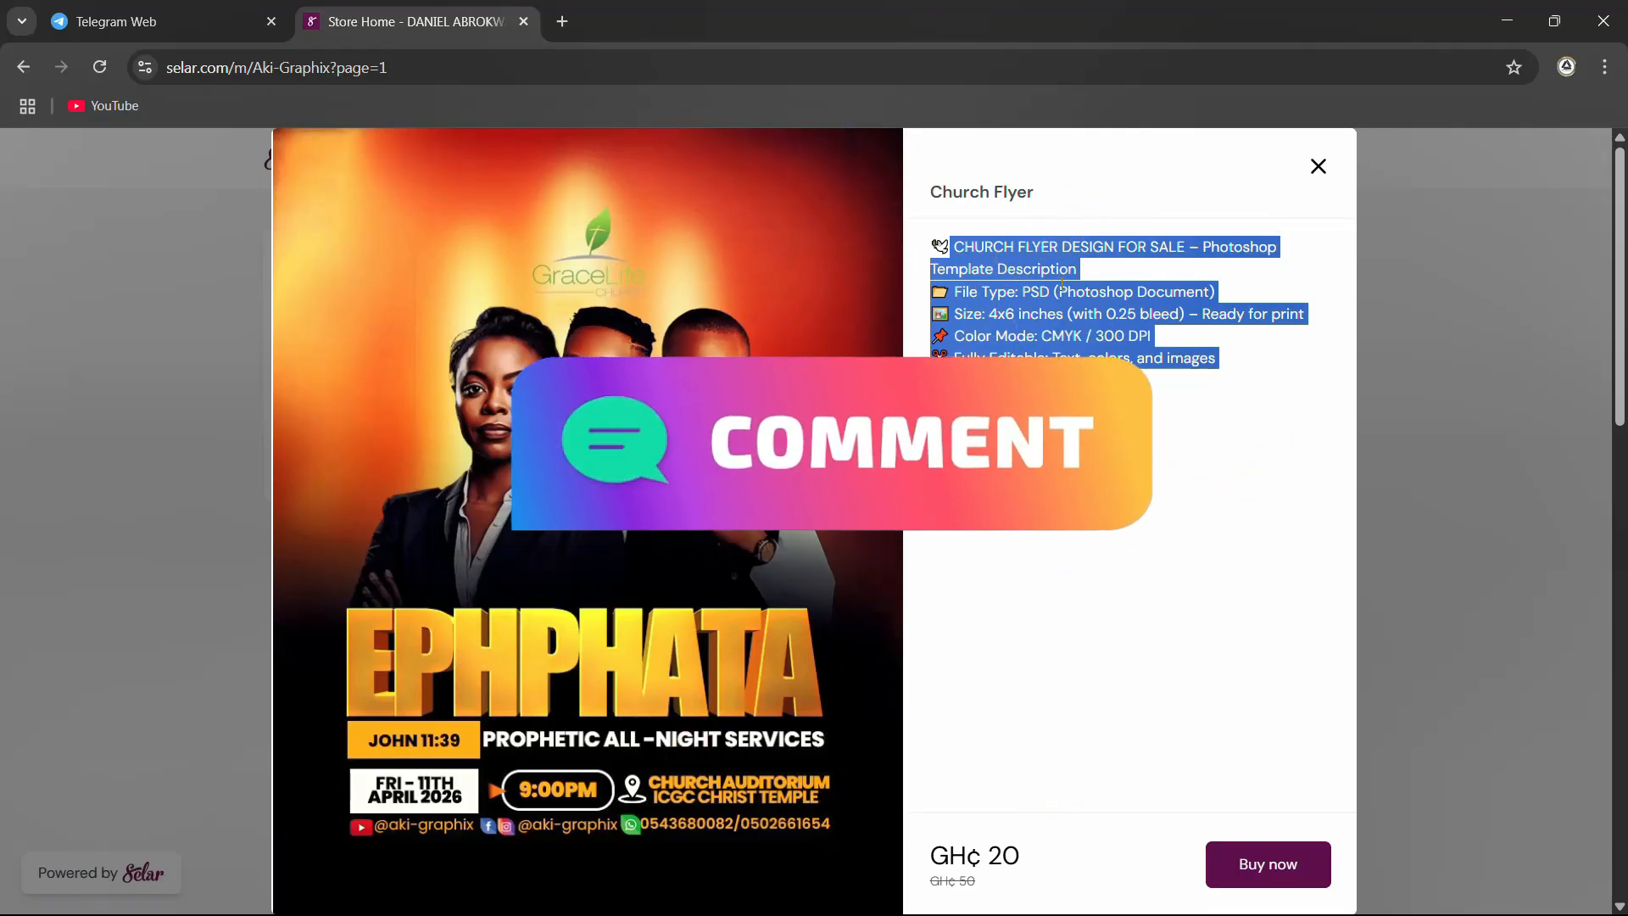
{"action": "left_click", "coordinate": [1002, 313]}
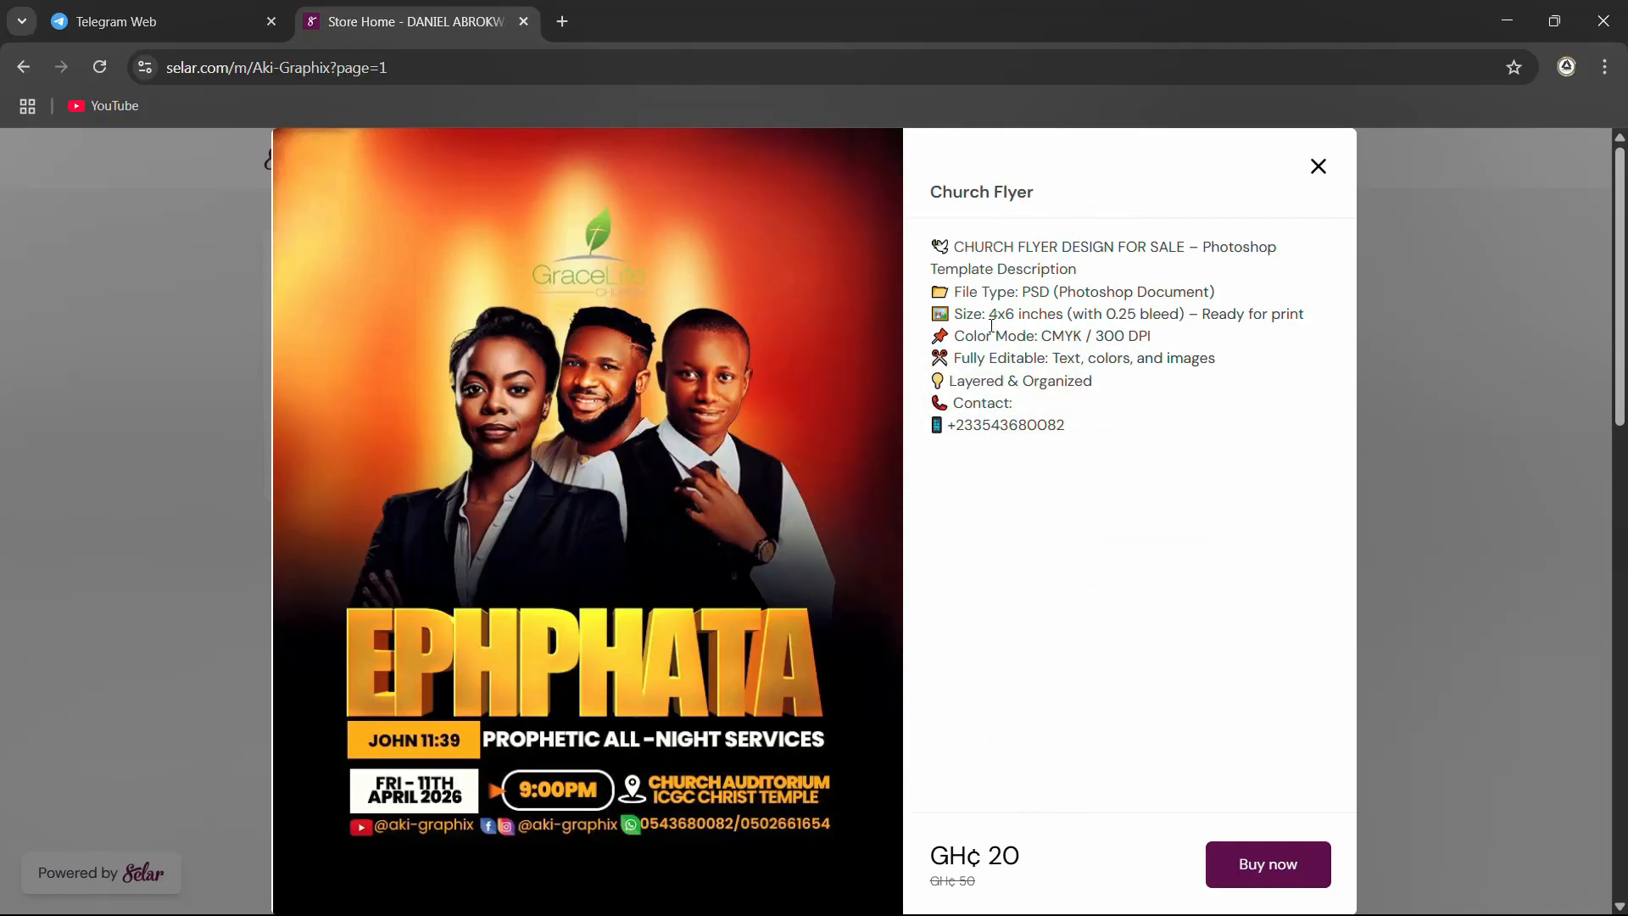
{"action": "left_click_drag", "start_coordinate": [1042, 335], "coordinate": [1142, 337]}
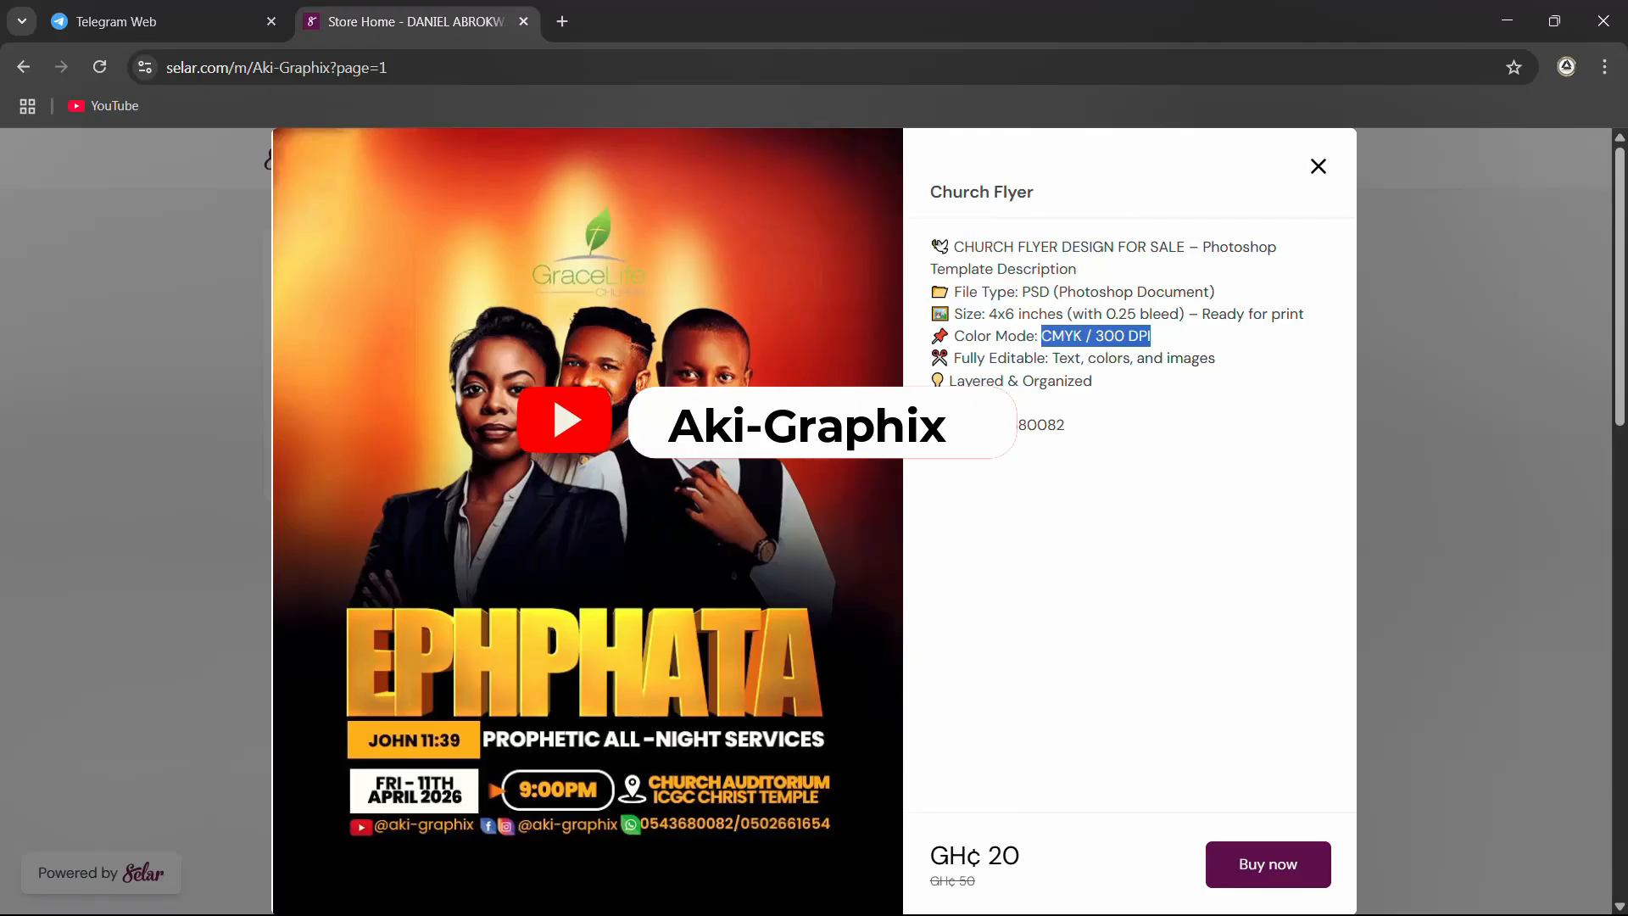
{"action": "left_click_drag", "start_coordinate": [1221, 357], "coordinate": [943, 356]}
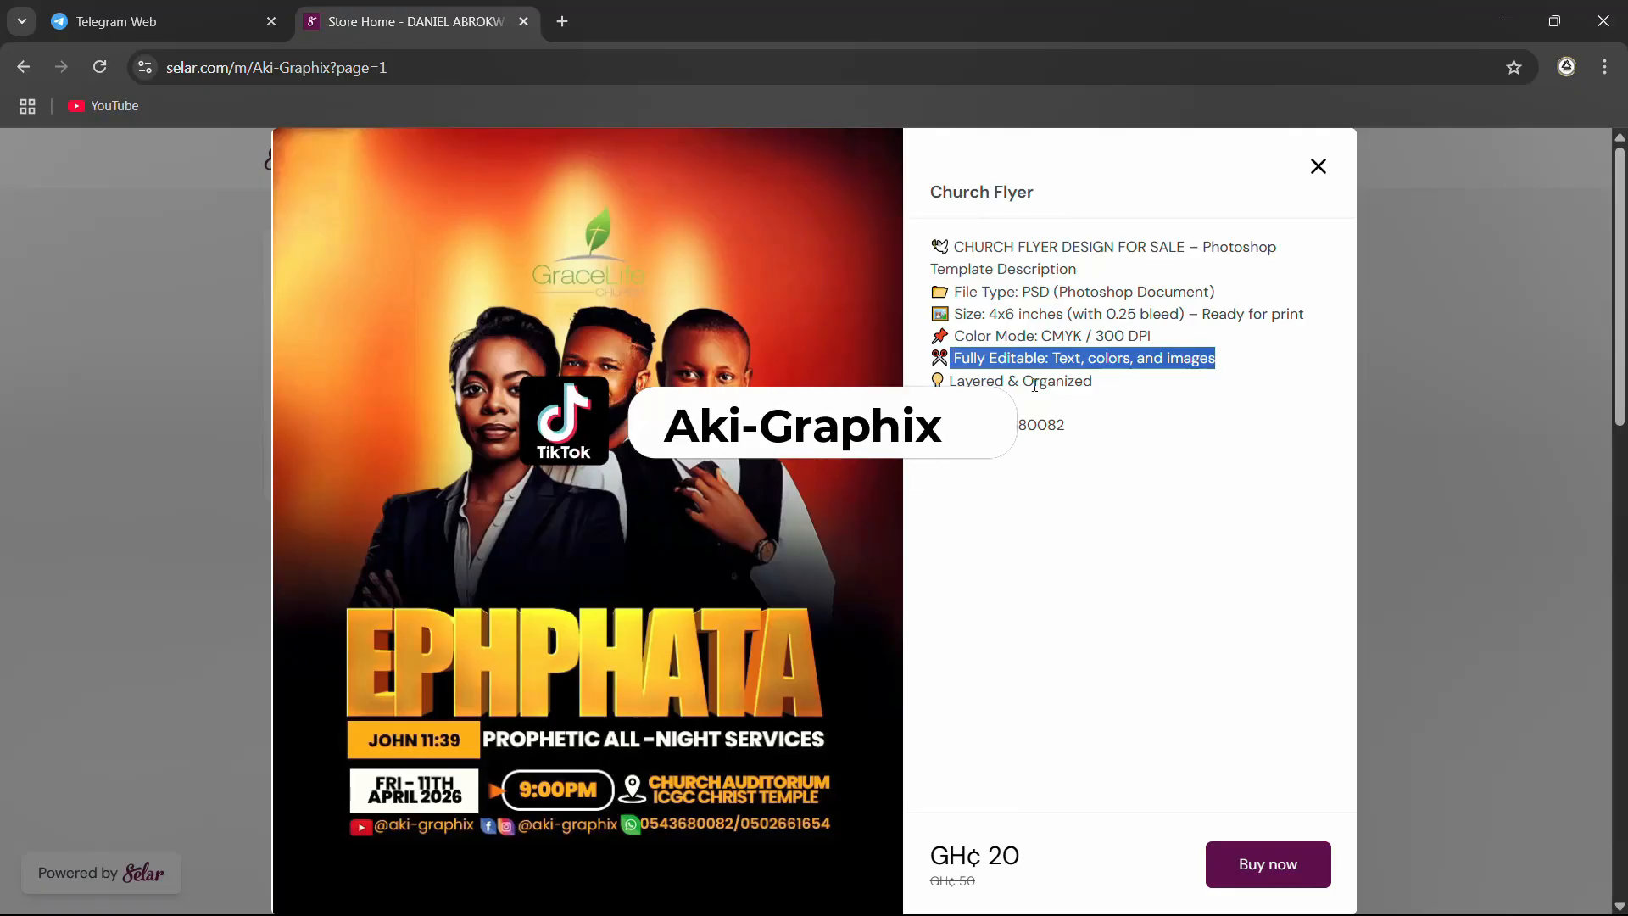
{"action": "left_click", "coordinate": [1084, 360]}
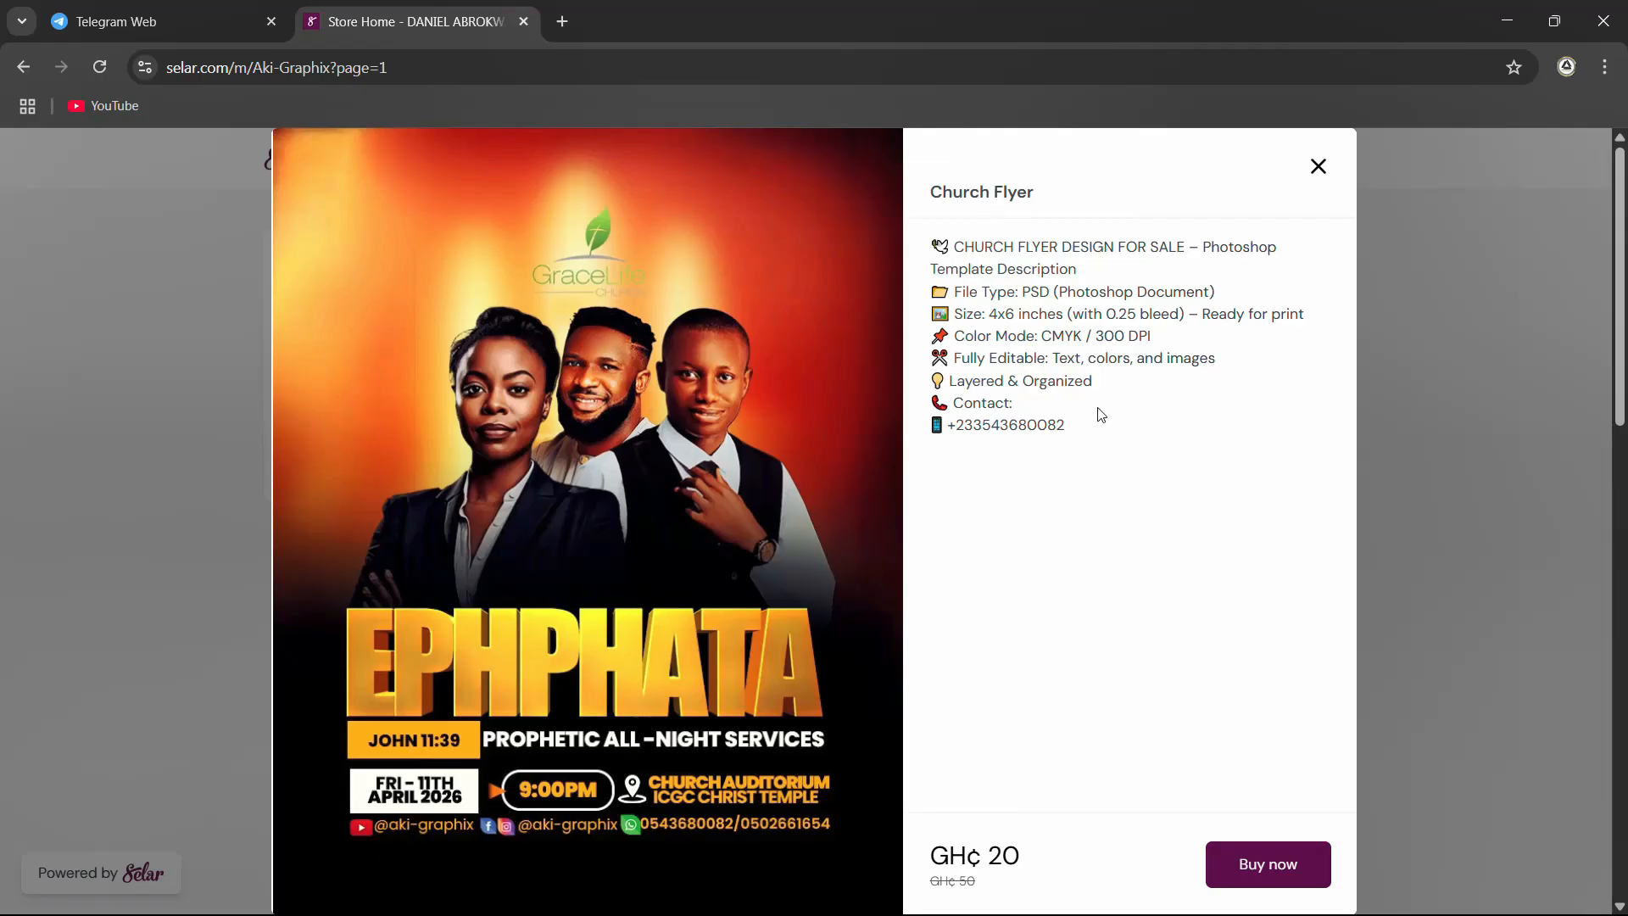
Check the contact phone line in the EPHPHATA flyer's description and close the listing
{"action": "left_click_drag", "start_coordinate": [1094, 429], "coordinate": [920, 429]}
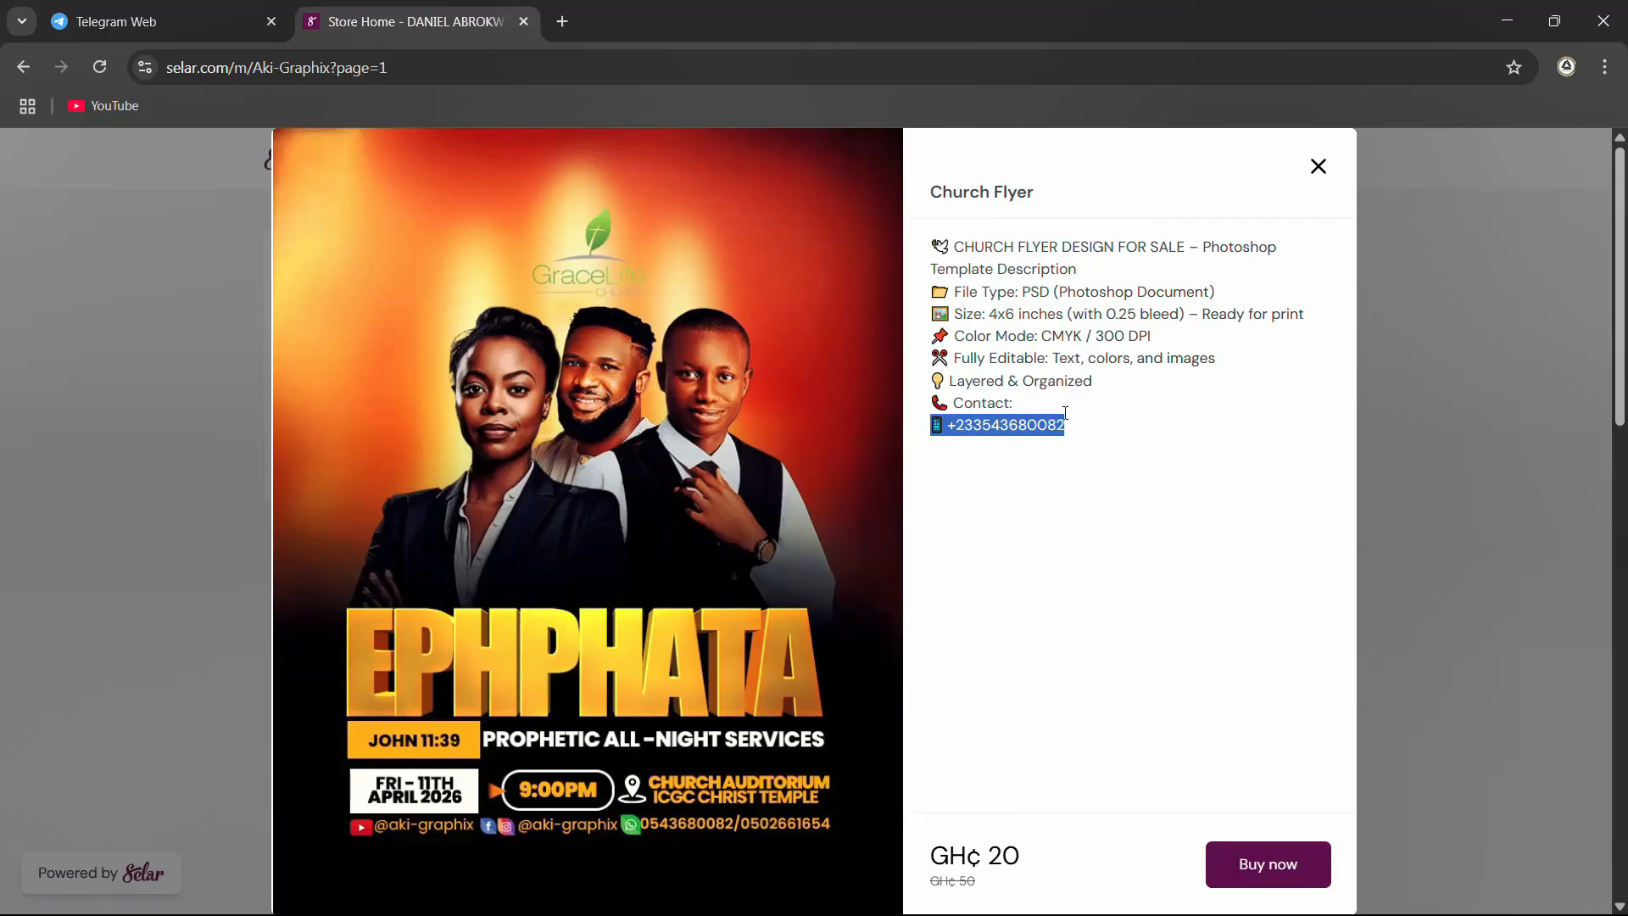
{"action": "left_click", "coordinate": [1043, 425]}
{"action": "left_click_drag", "start_coordinate": [1067, 427], "coordinate": [897, 428]}
{"action": "left_click", "coordinate": [1019, 417]}
{"action": "left_click", "coordinate": [1319, 167]}
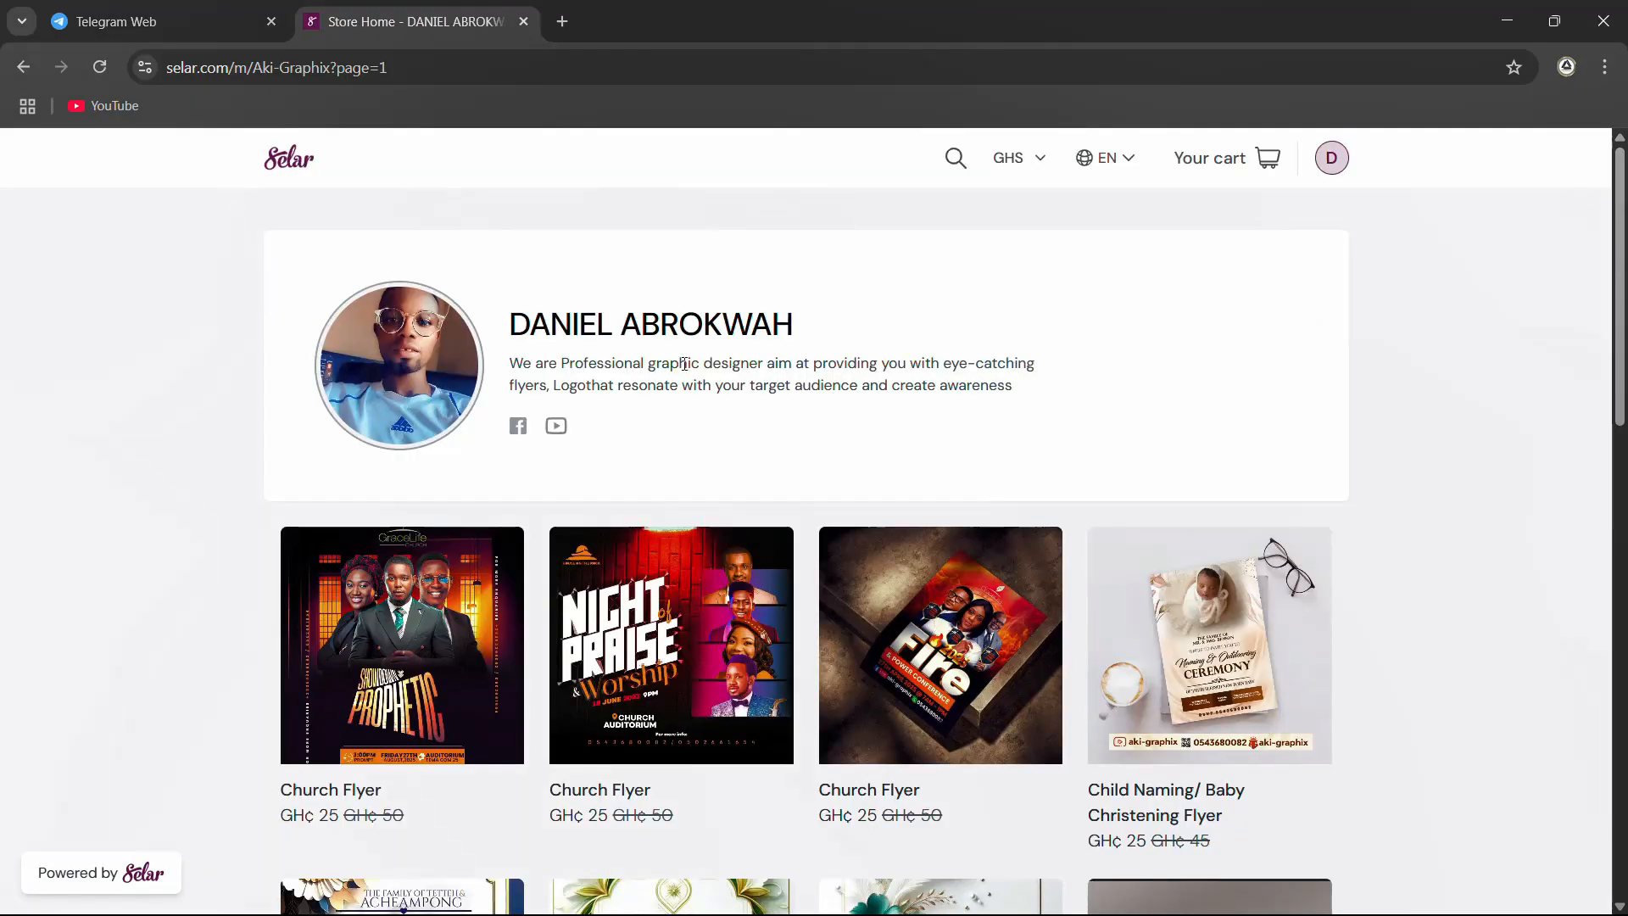
Open the Showdown Prophetic church flyer listing, review its description and price, and close it
{"action": "left_click", "coordinate": [495, 591]}
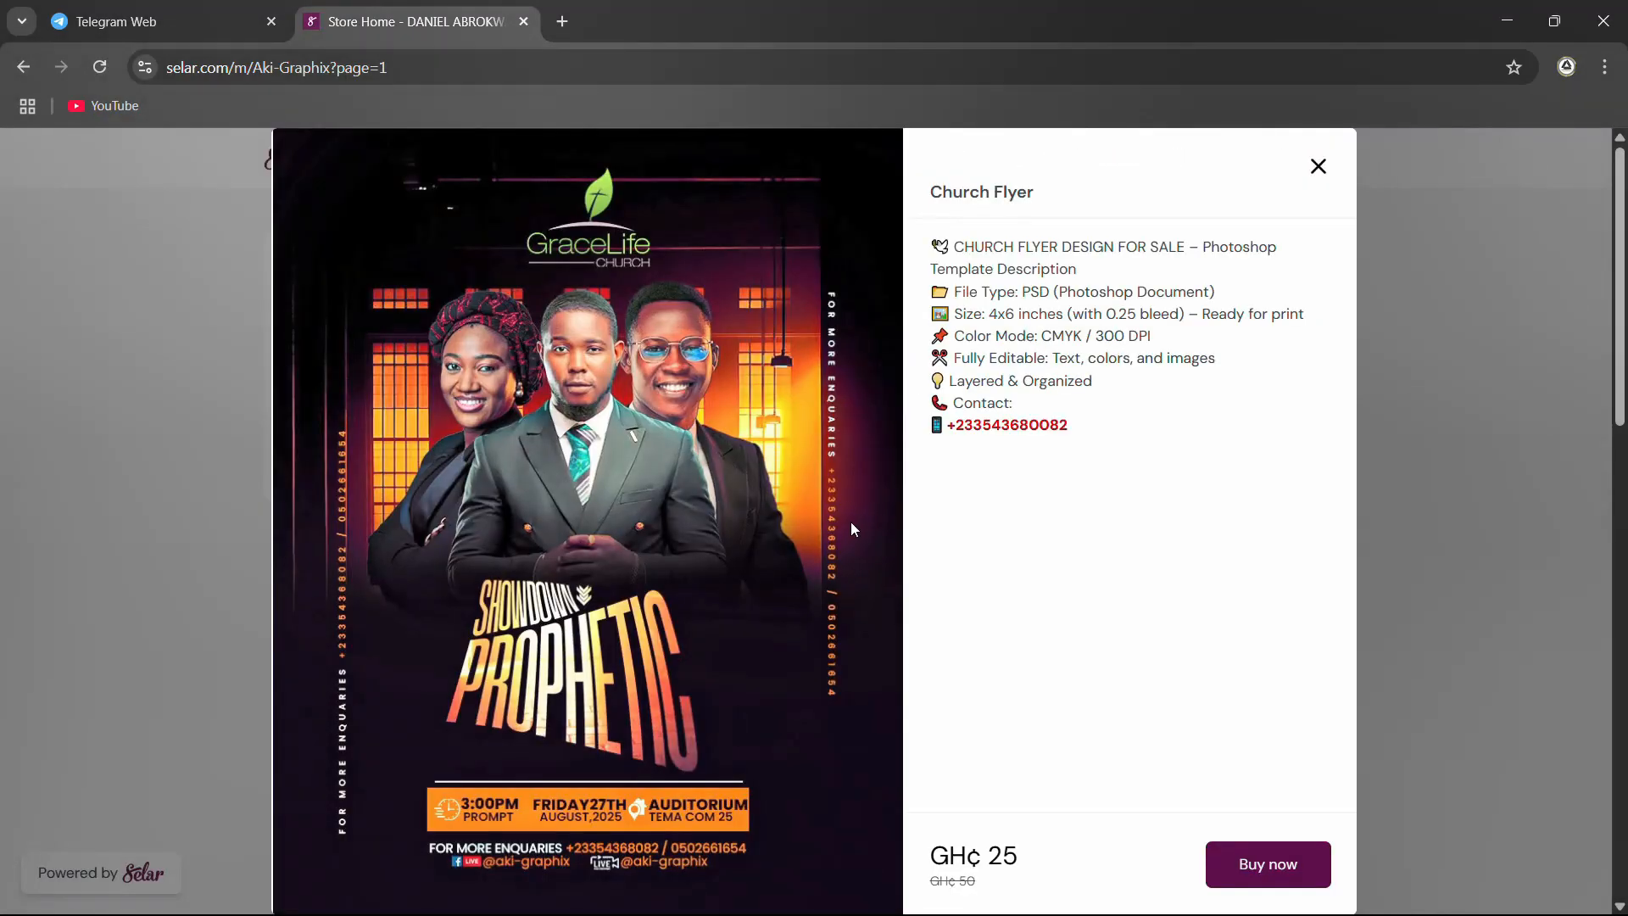
{"action": "scroll", "coordinate": [842, 537], "scroll_direction": "down", "scroll_amount": 3}
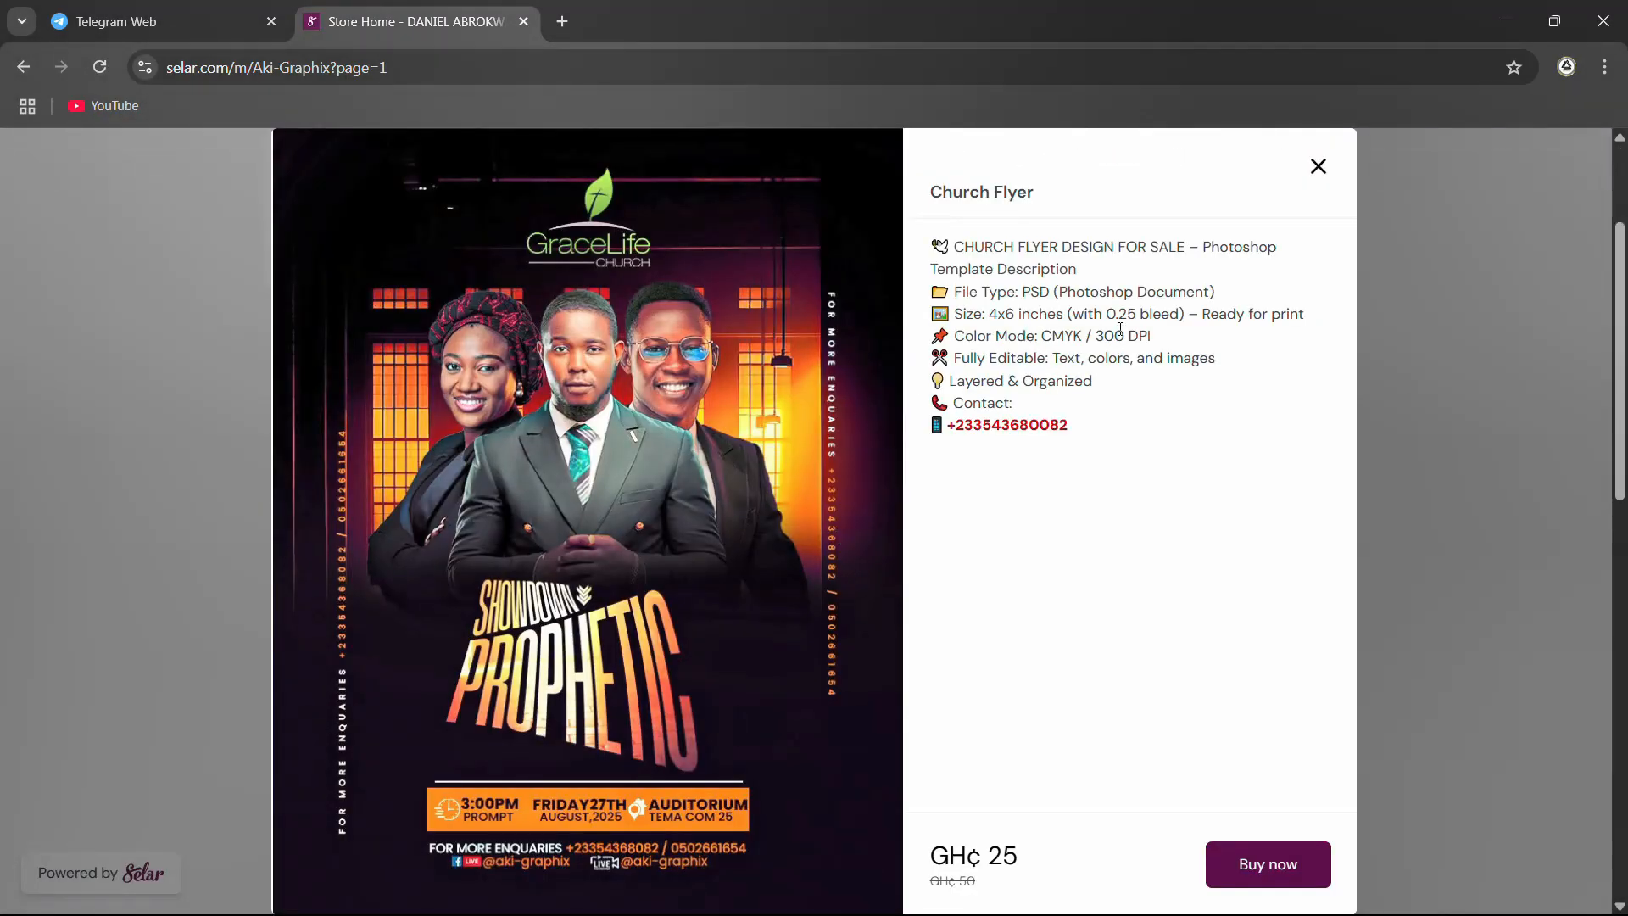
{"action": "scroll", "coordinate": [1175, 632], "scroll_direction": "down", "scroll_amount": 4}
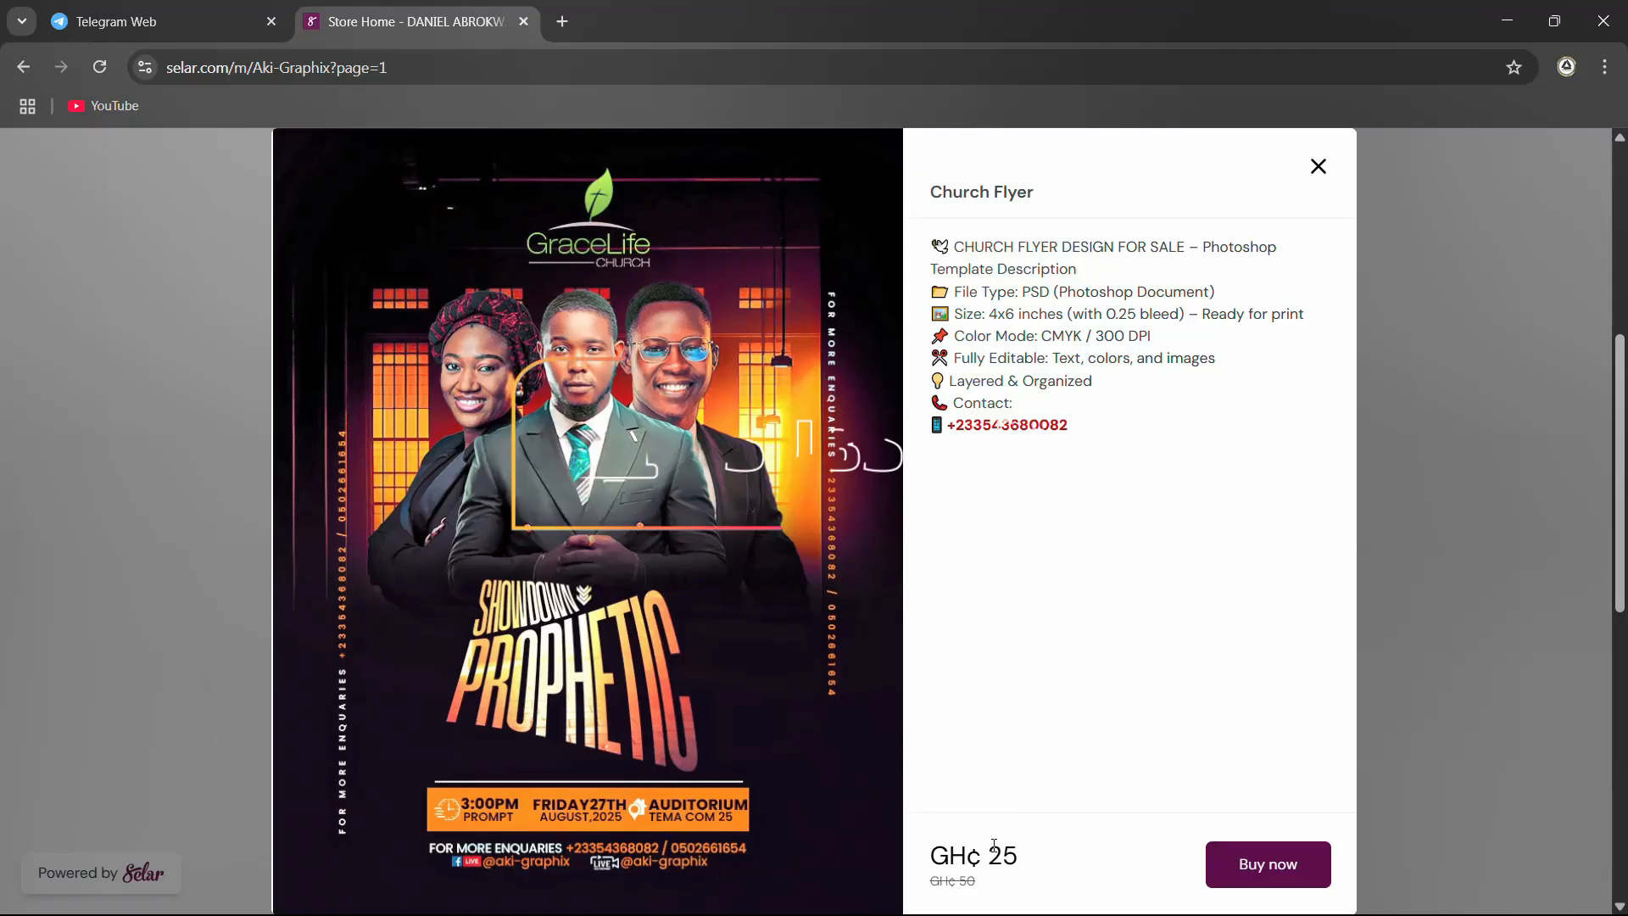
{"action": "left_click_drag", "start_coordinate": [1020, 859], "coordinate": [916, 852]}
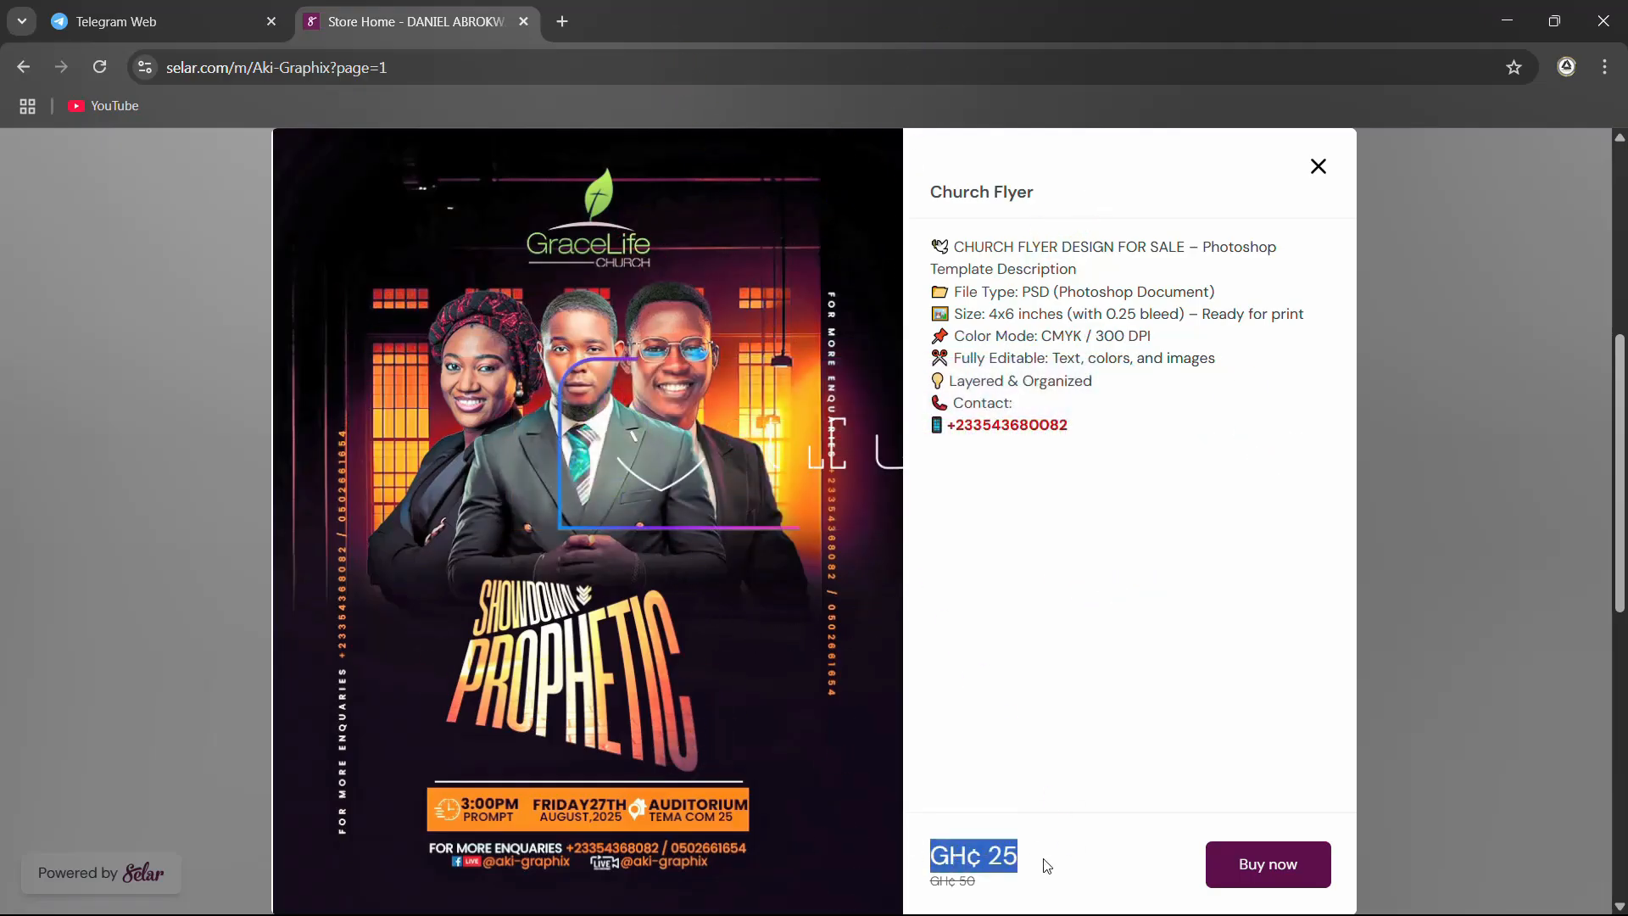
{"action": "left_click", "coordinate": [1009, 852]}
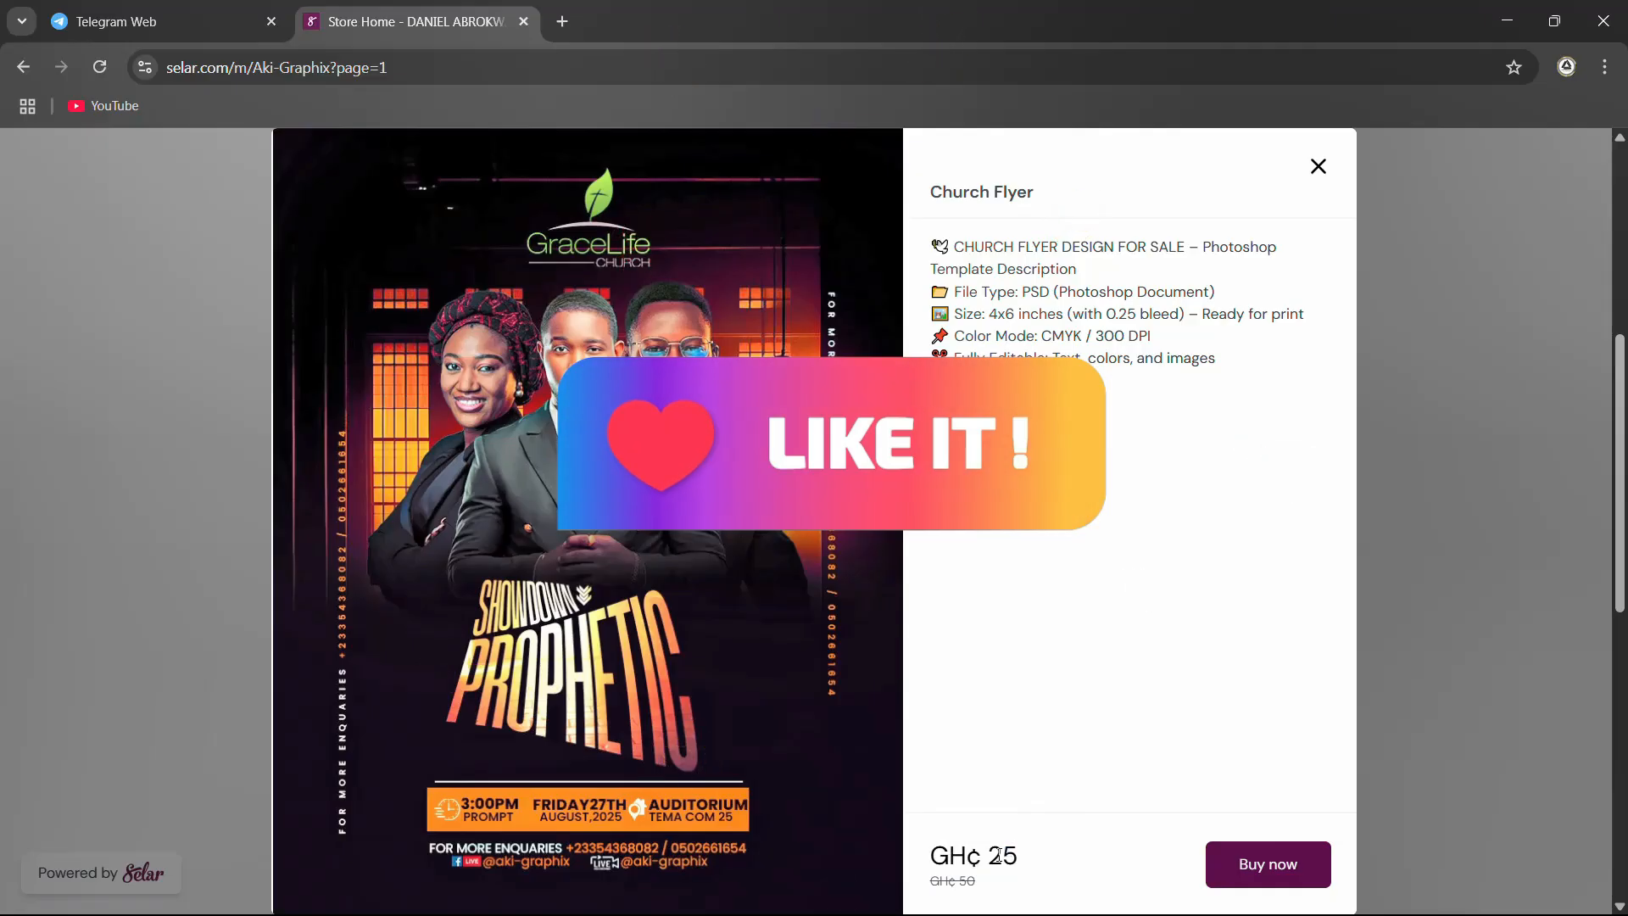
{"action": "left_click_drag", "start_coordinate": [1030, 858], "coordinate": [920, 854]}
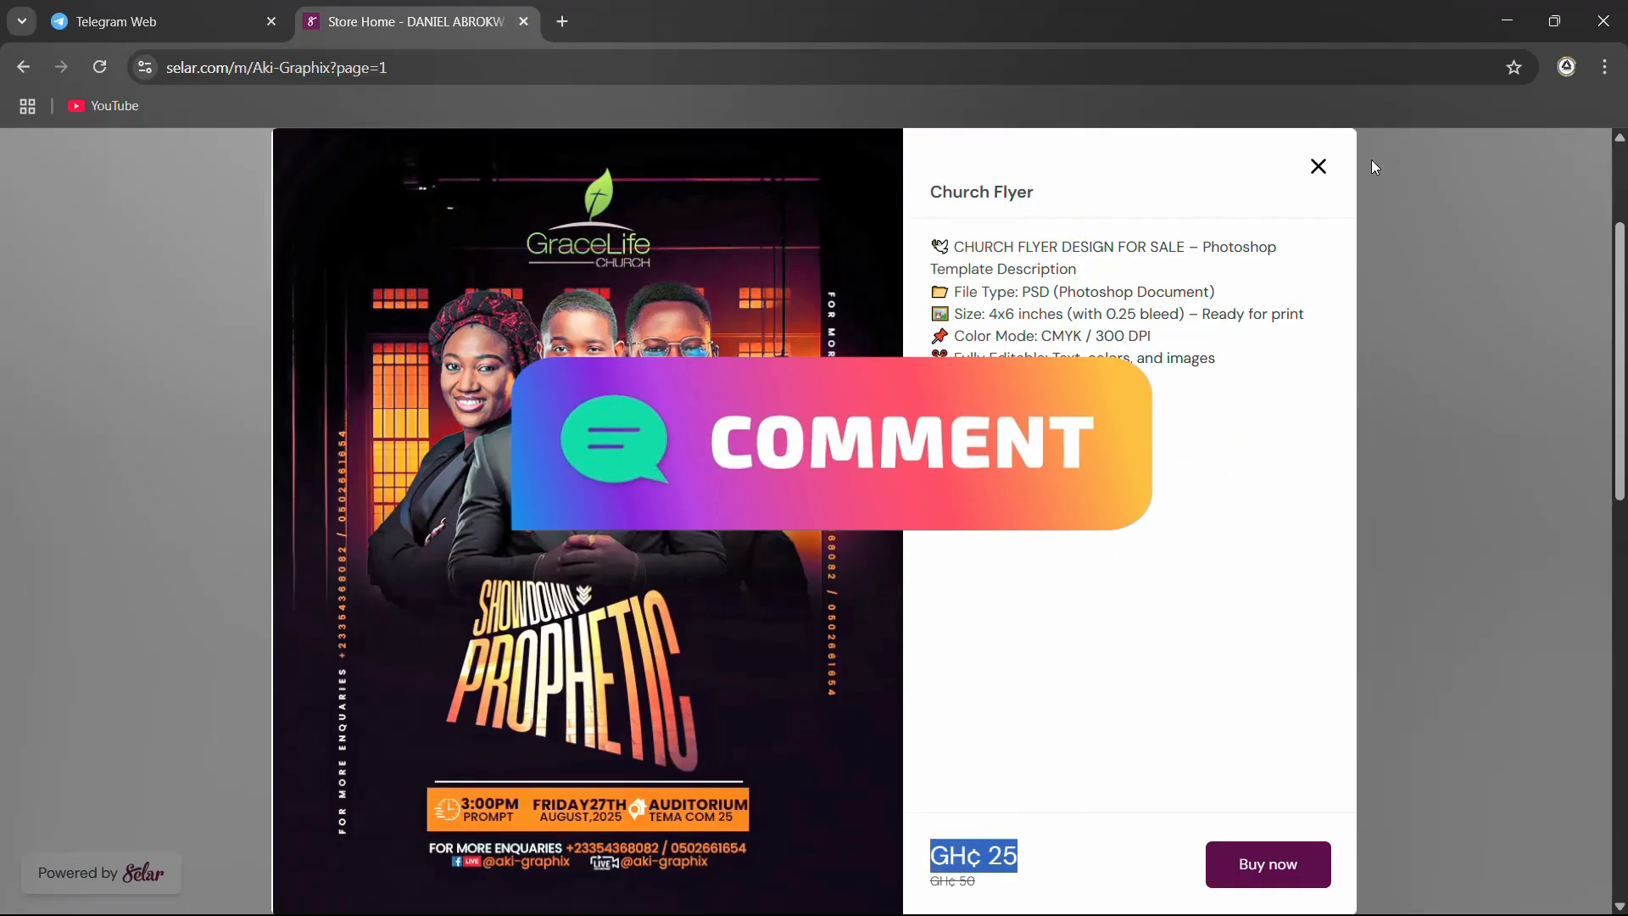
{"action": "left_click", "coordinate": [1318, 167]}
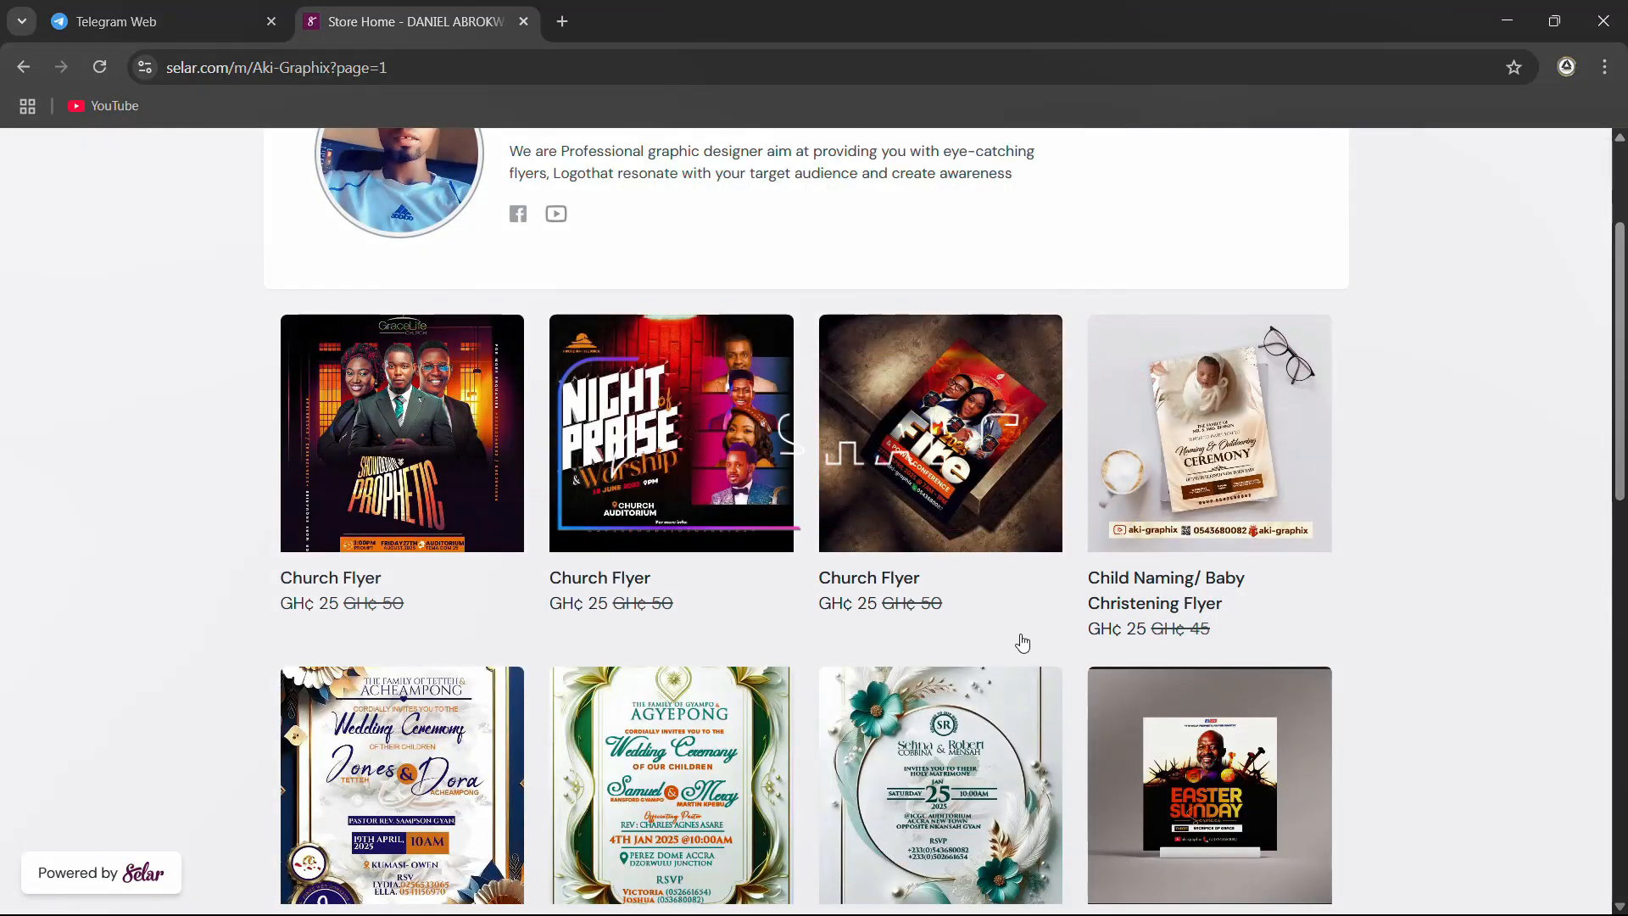
View the Fire & Power Conference church flyer listing with its mockup and description, and close it
{"action": "scroll", "coordinate": [920, 352], "scroll_direction": "down", "scroll_amount": 1}
{"action": "left_click", "coordinate": [919, 351]}
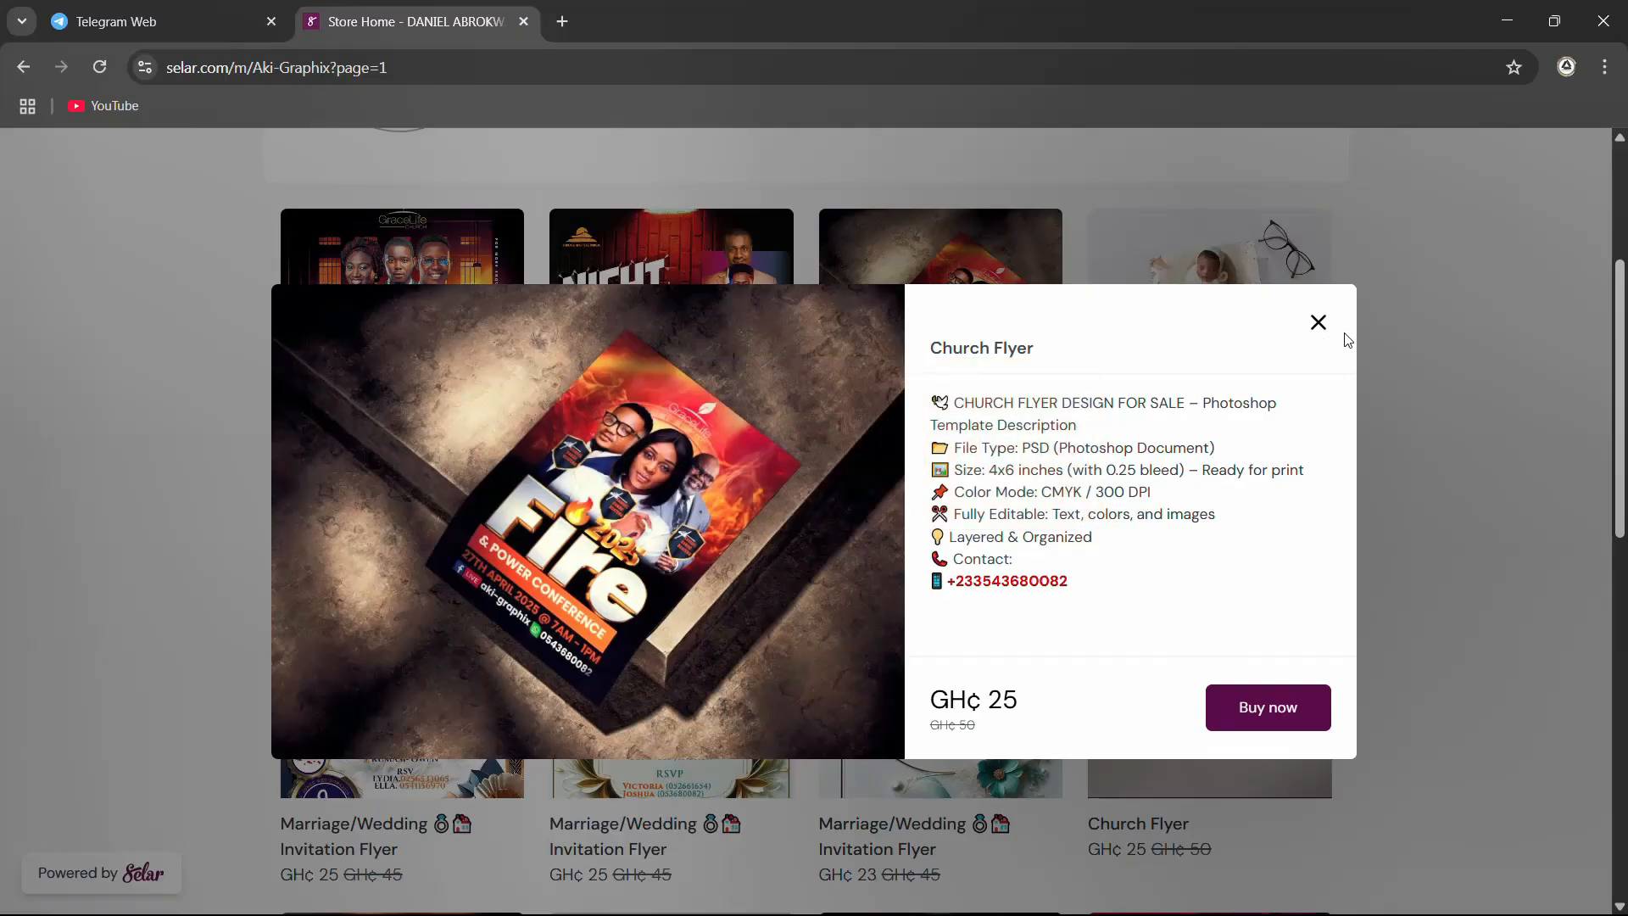
{"action": "left_click", "coordinate": [1317, 322]}
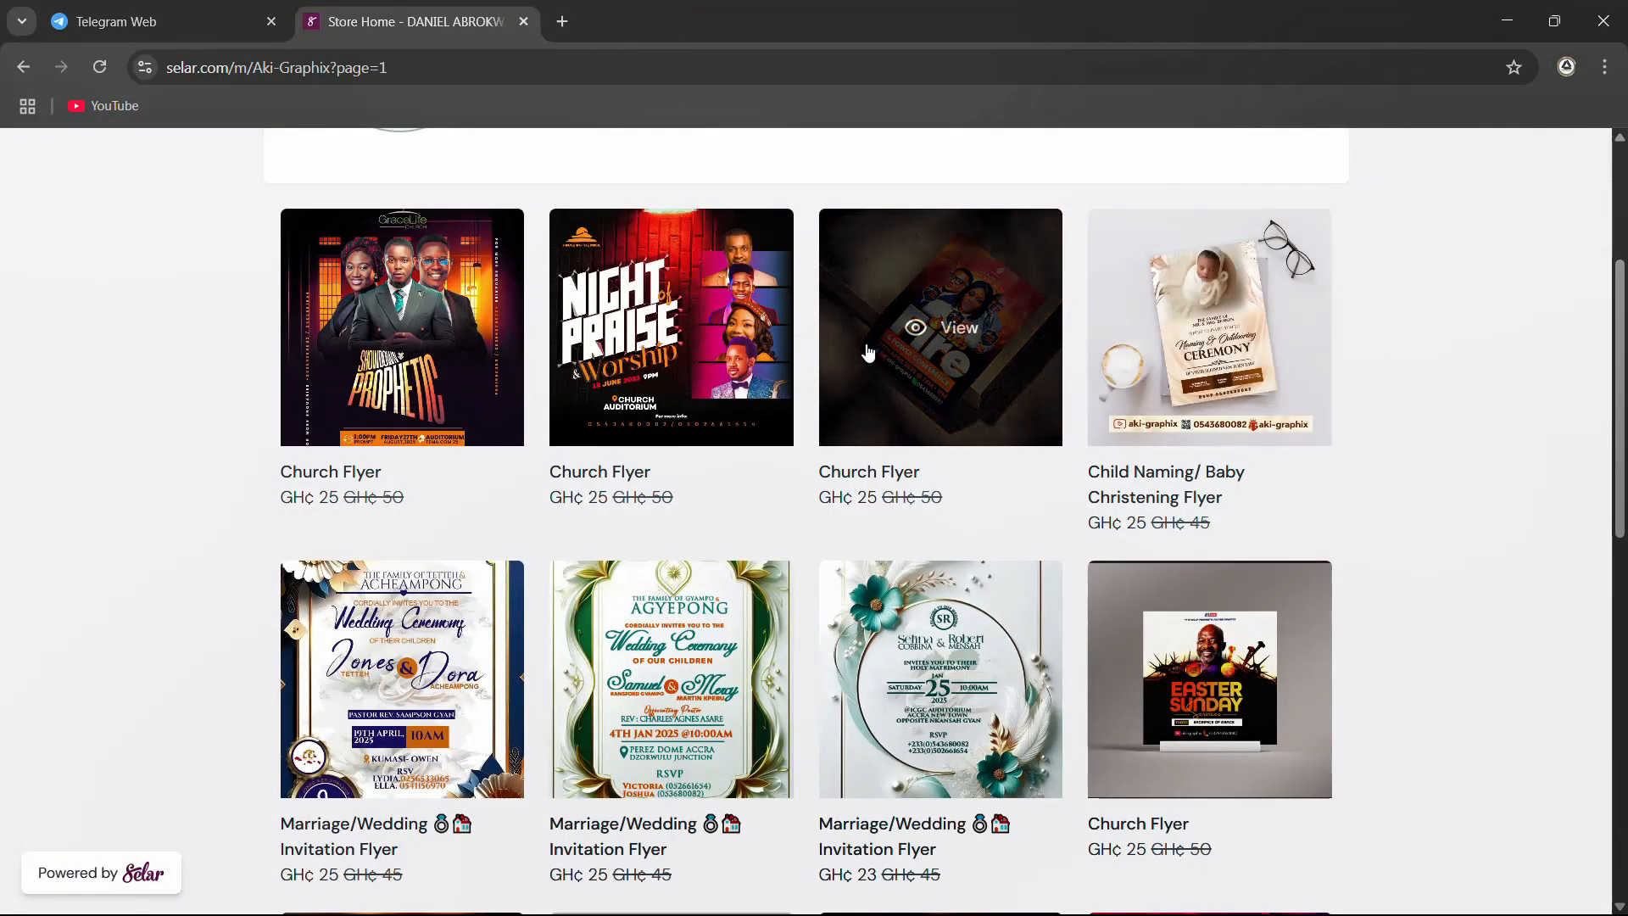
{"action": "left_click", "coordinate": [906, 321]}
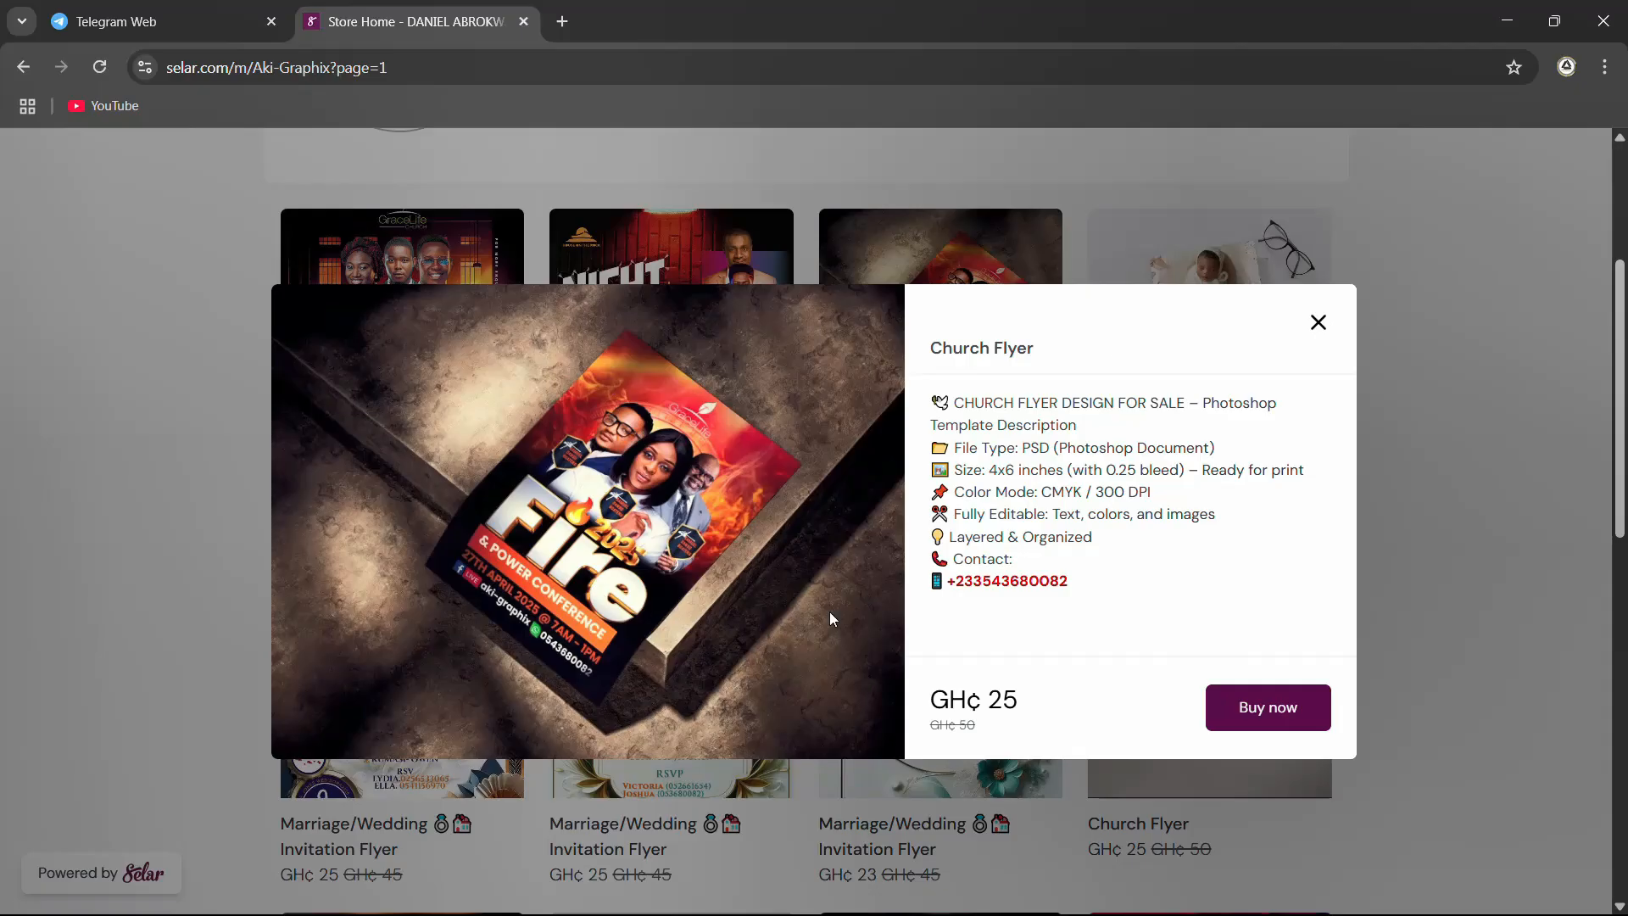
{"action": "scroll", "coordinate": [831, 615], "scroll_direction": "down", "scroll_amount": 5}
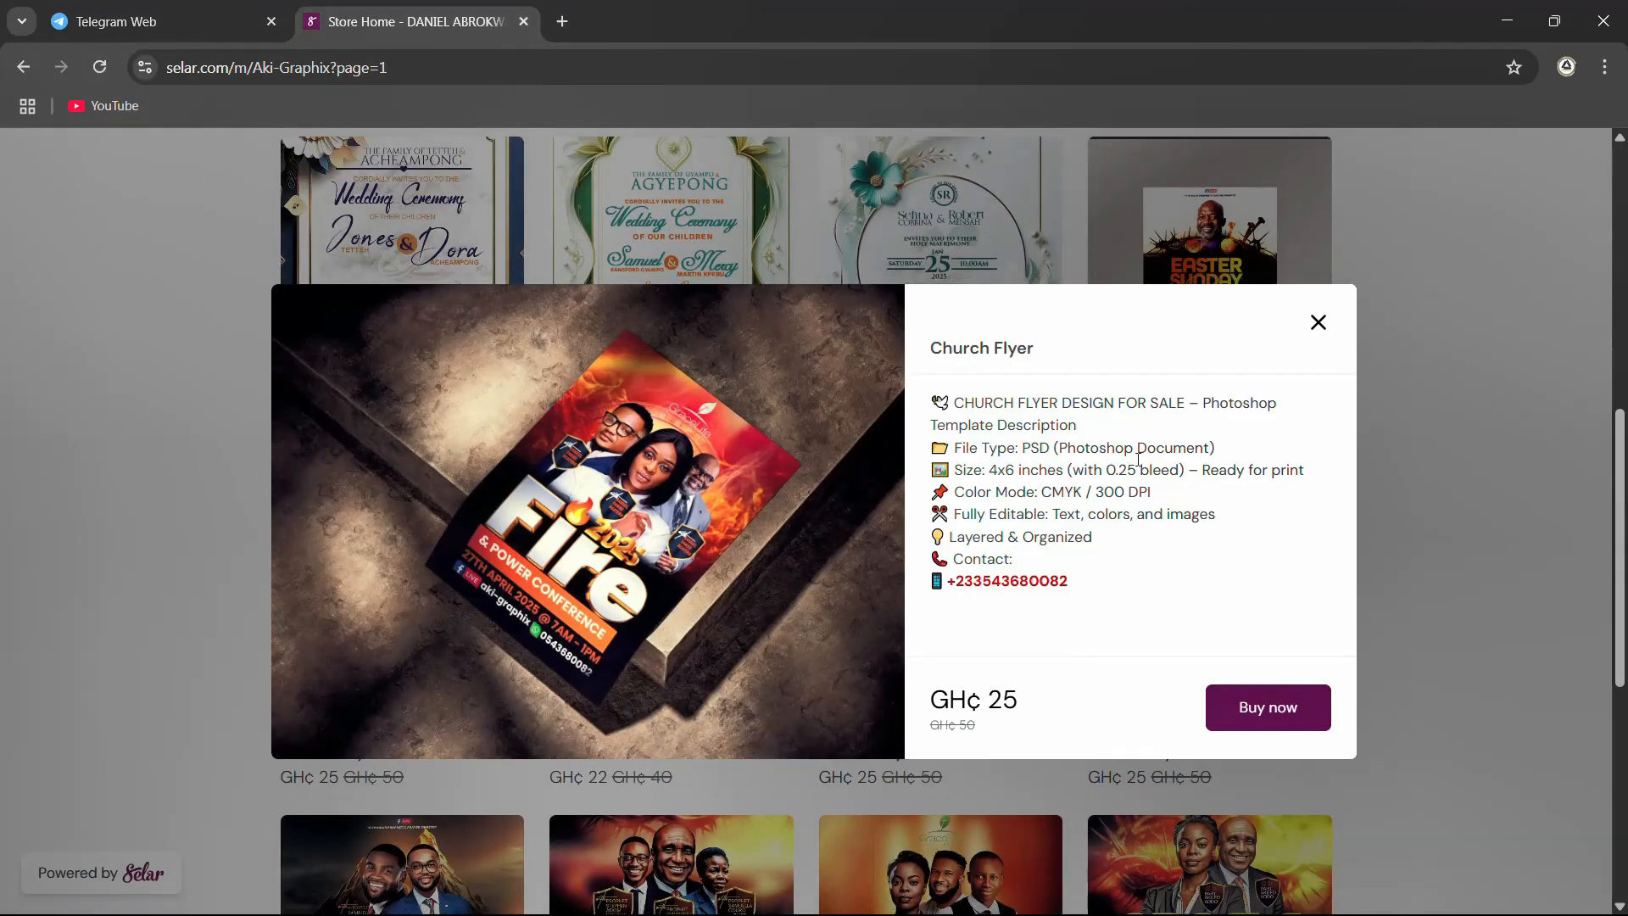
{"action": "left_click", "coordinate": [1320, 323]}
Open the Oracle of God church flyer listing, compare its flat design and mockup preview images, and close it
{"action": "scroll", "coordinate": [804, 564], "scroll_direction": "down", "scroll_amount": 3}
{"action": "scroll", "coordinate": [787, 648], "scroll_direction": "down", "scroll_amount": 1}
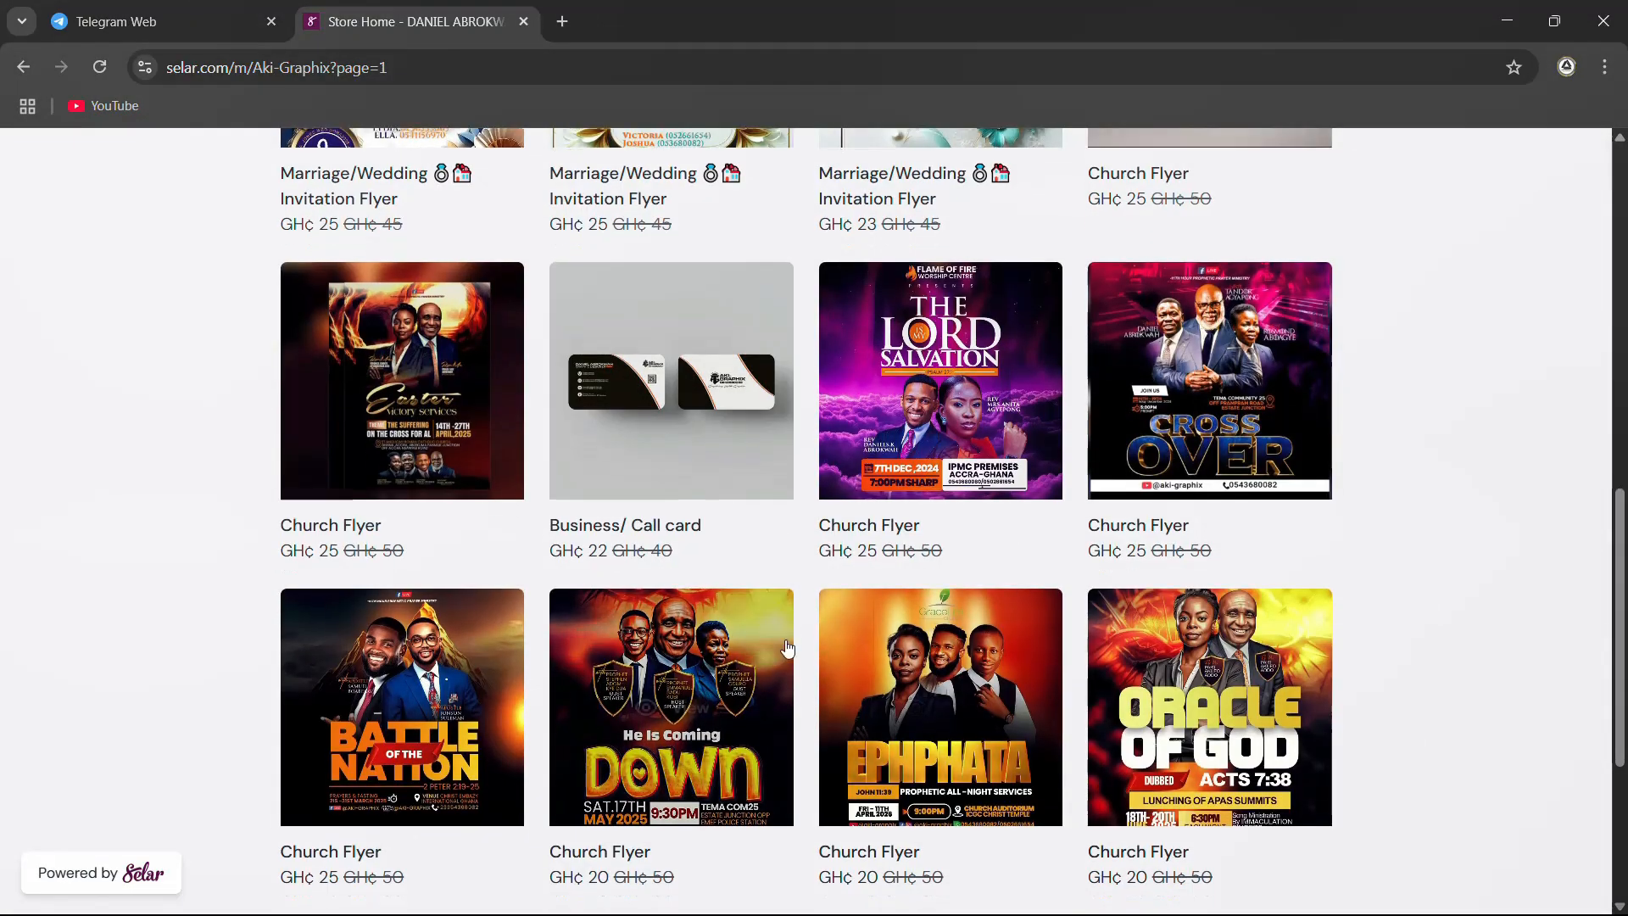
{"action": "scroll", "coordinate": [787, 648], "scroll_direction": "down", "scroll_amount": 3}
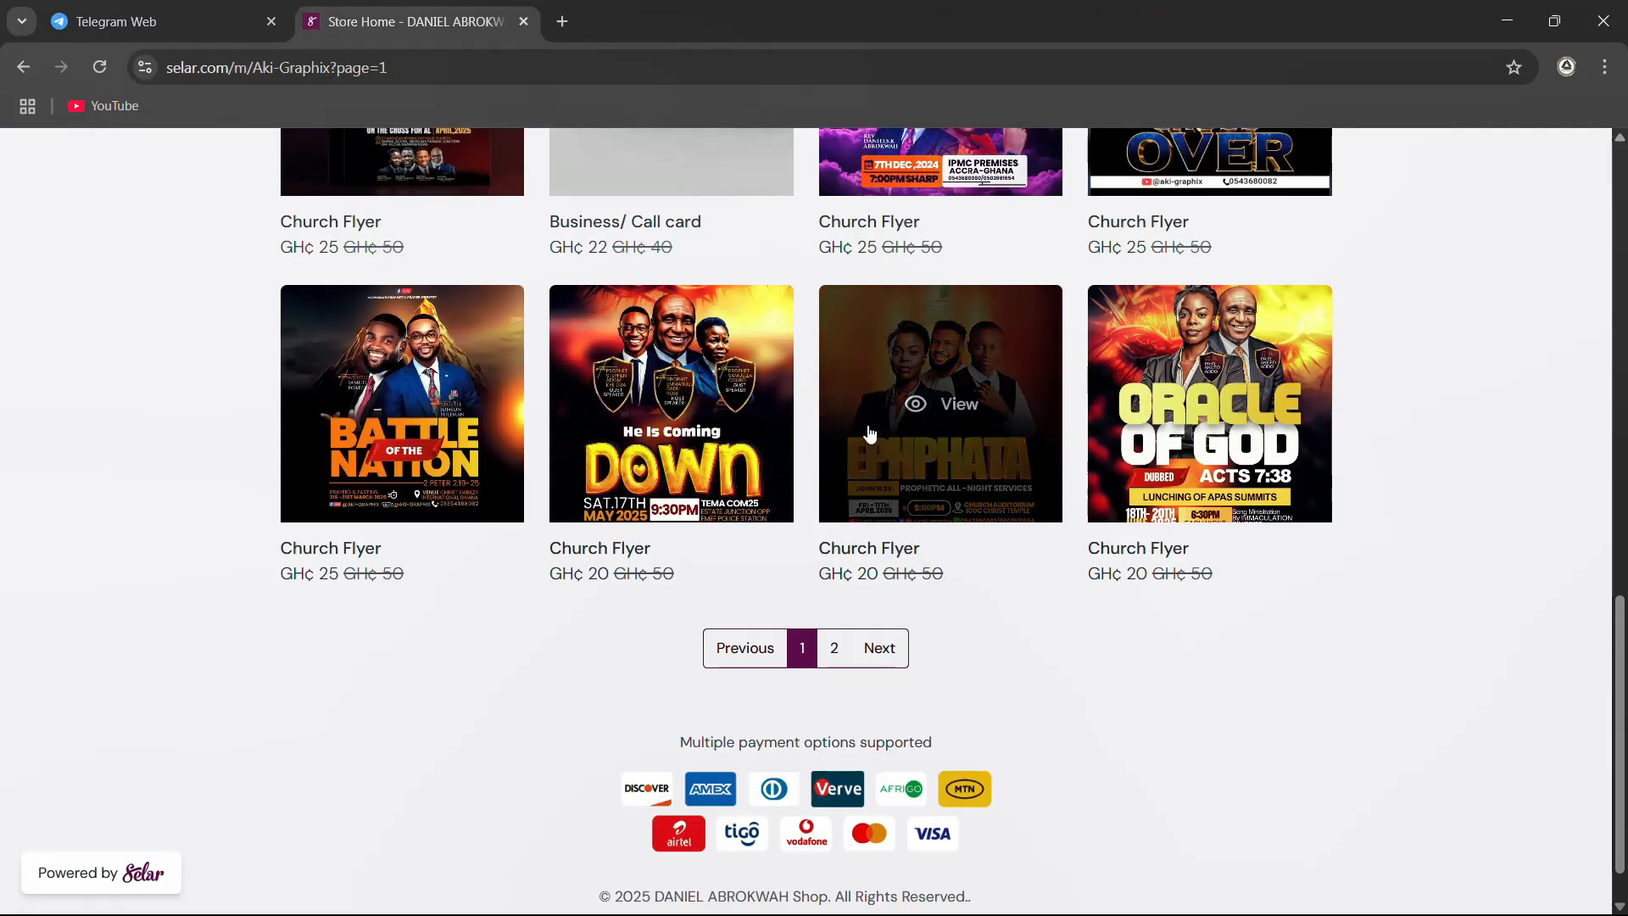
{"action": "left_click", "coordinate": [1188, 425]}
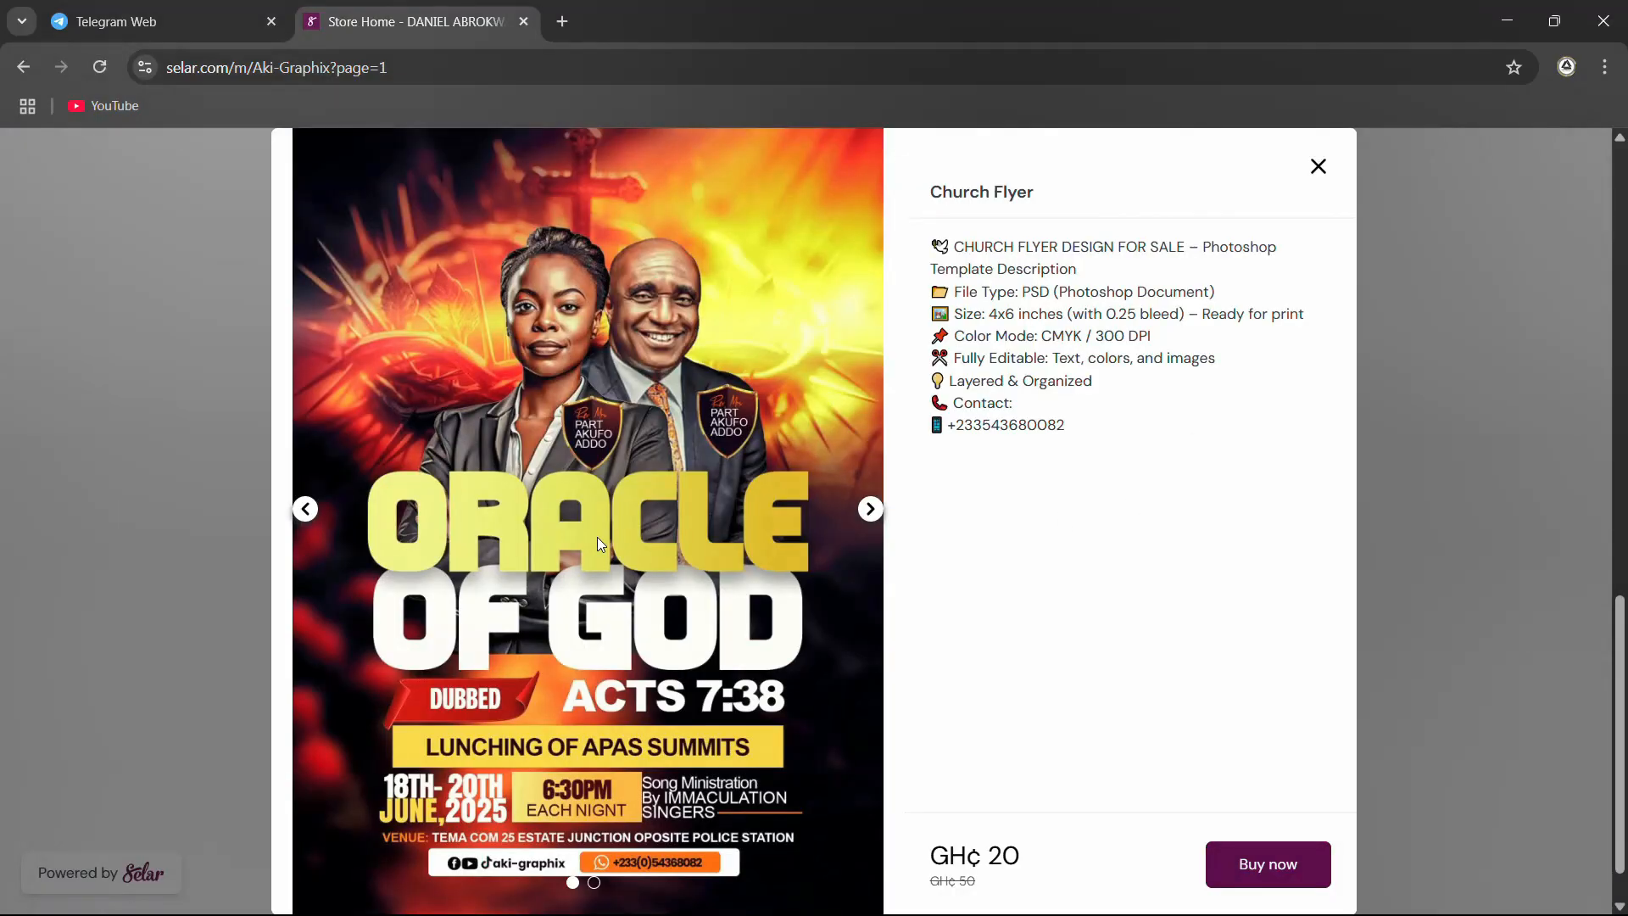
{"action": "scroll", "coordinate": [714, 452], "scroll_direction": "down", "scroll_amount": 1}
{"action": "left_click", "coordinate": [872, 512]}
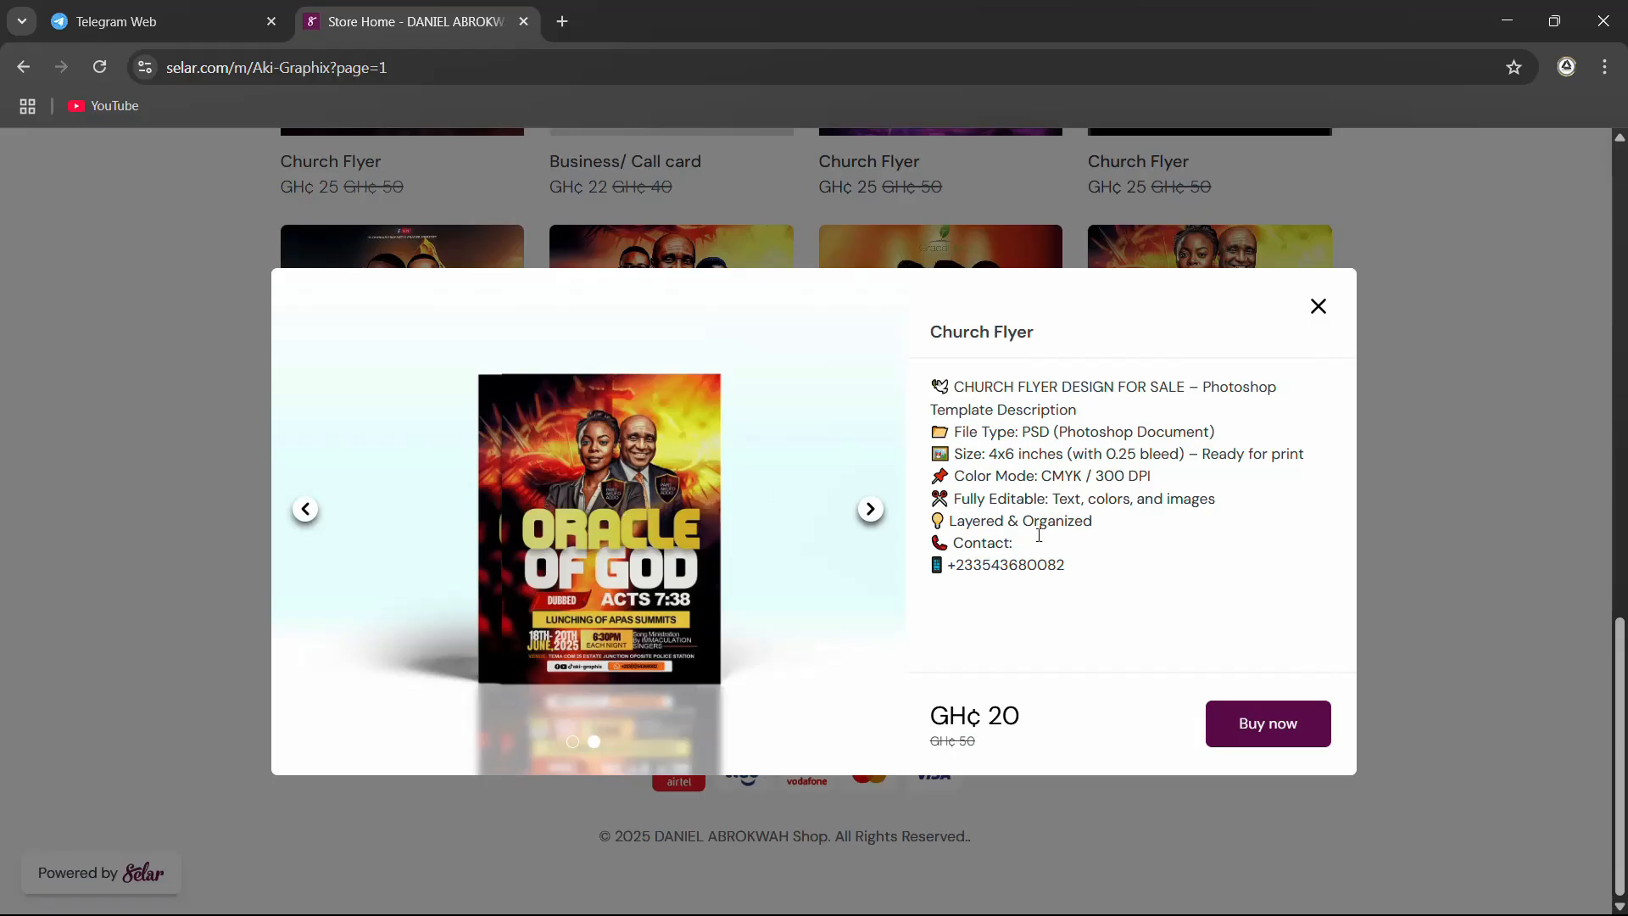
{"action": "left_click", "coordinate": [305, 509]}
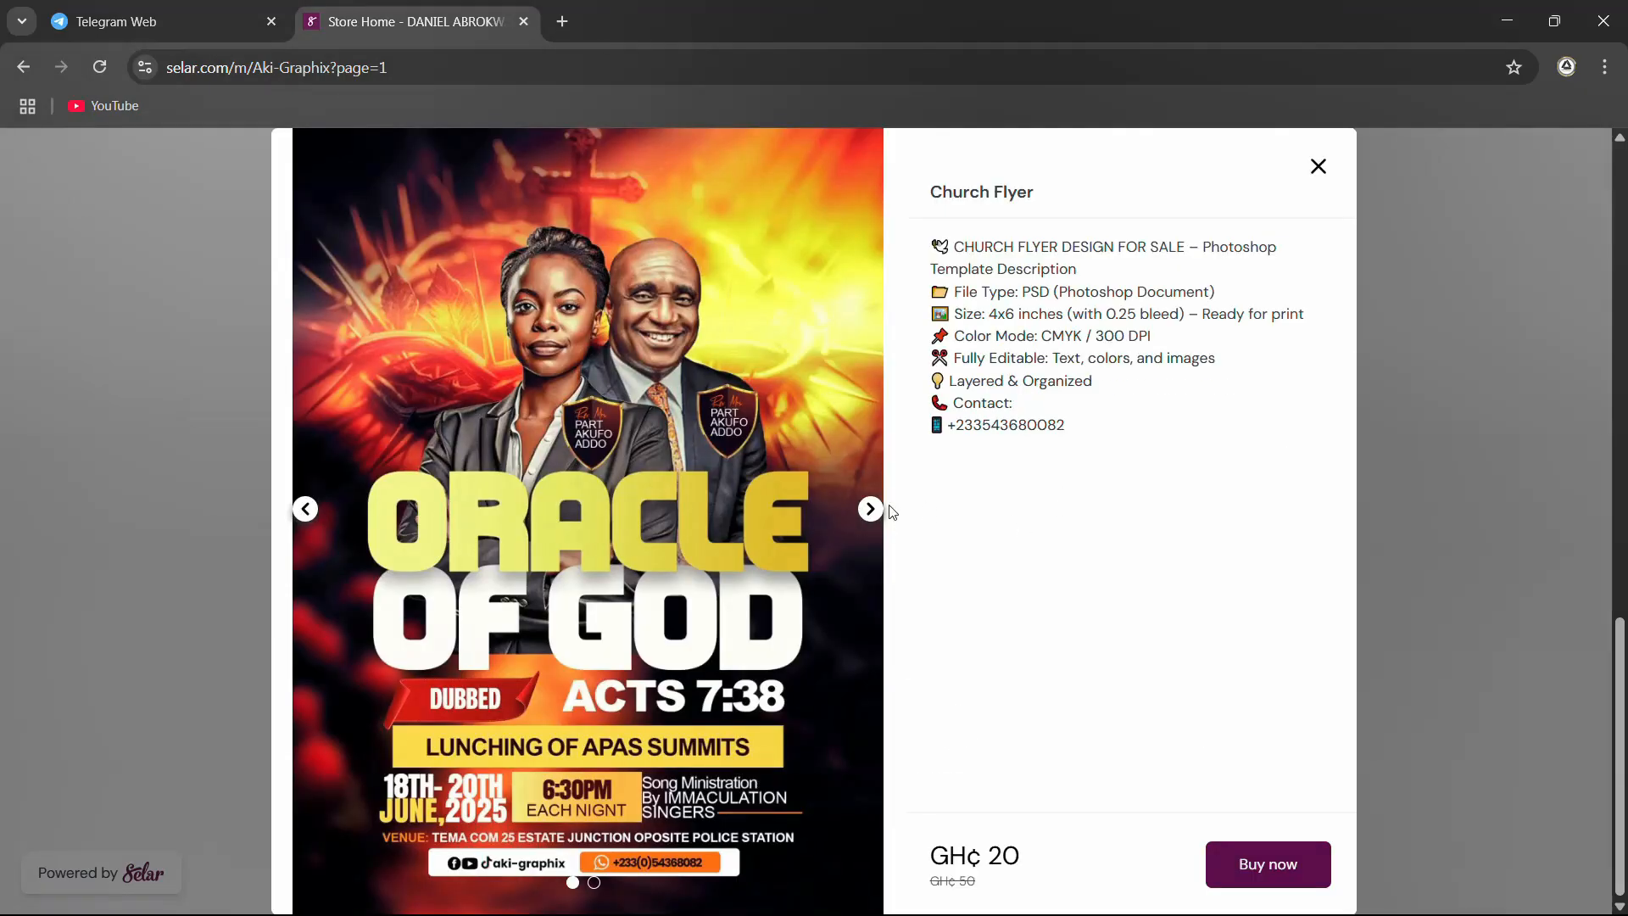
{"action": "left_click", "coordinate": [869, 511]}
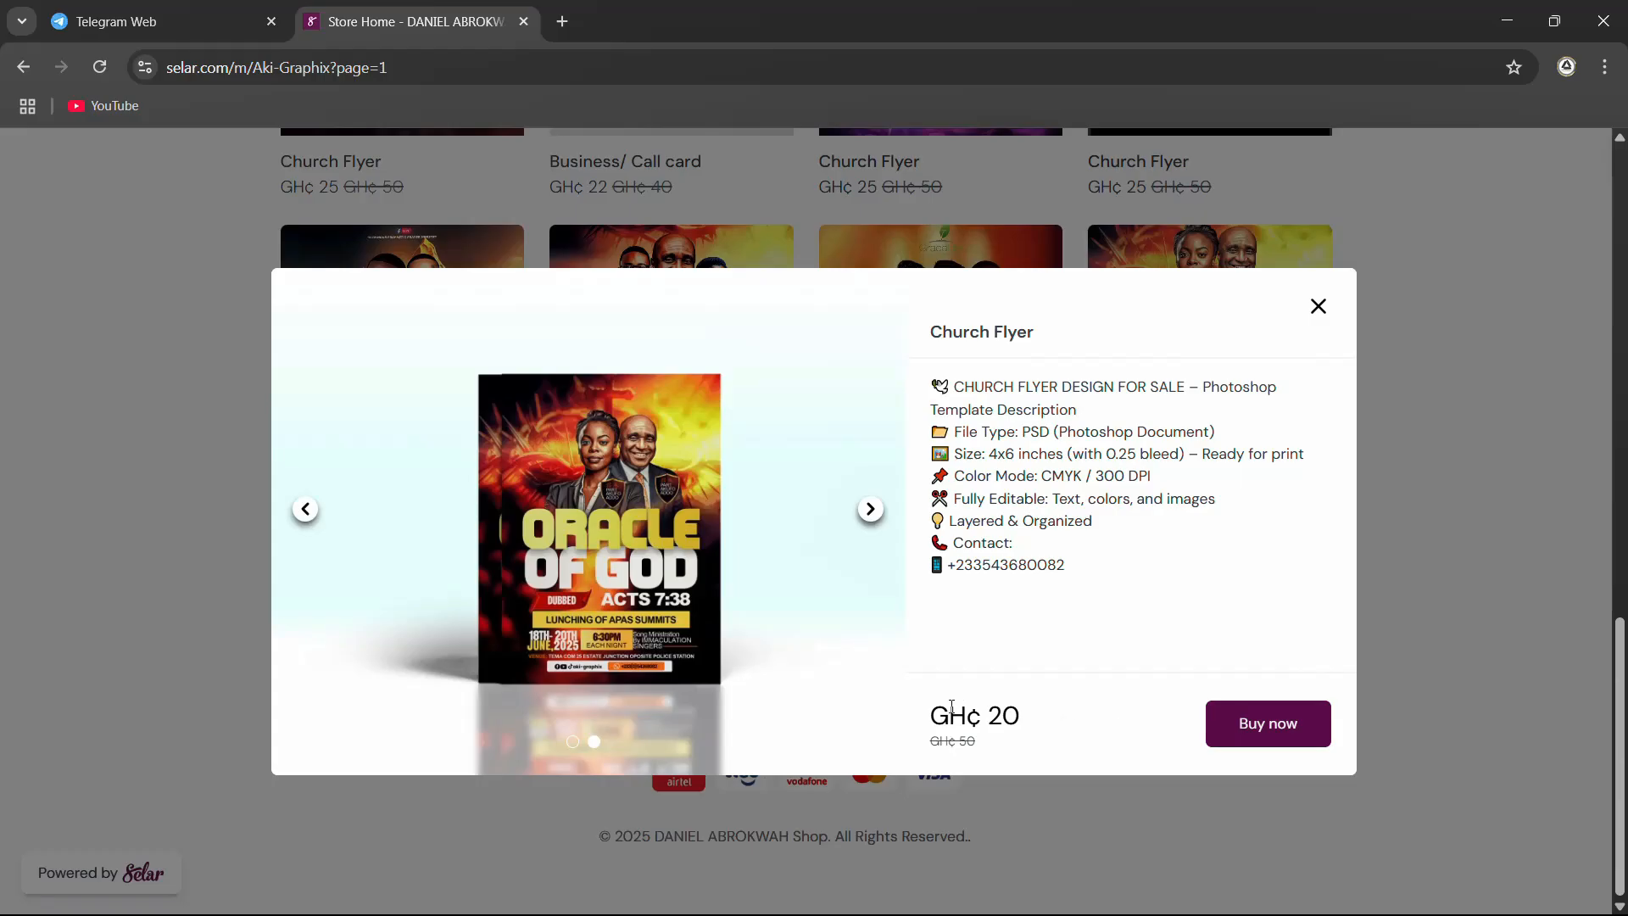
{"action": "left_click", "coordinate": [1319, 306]}
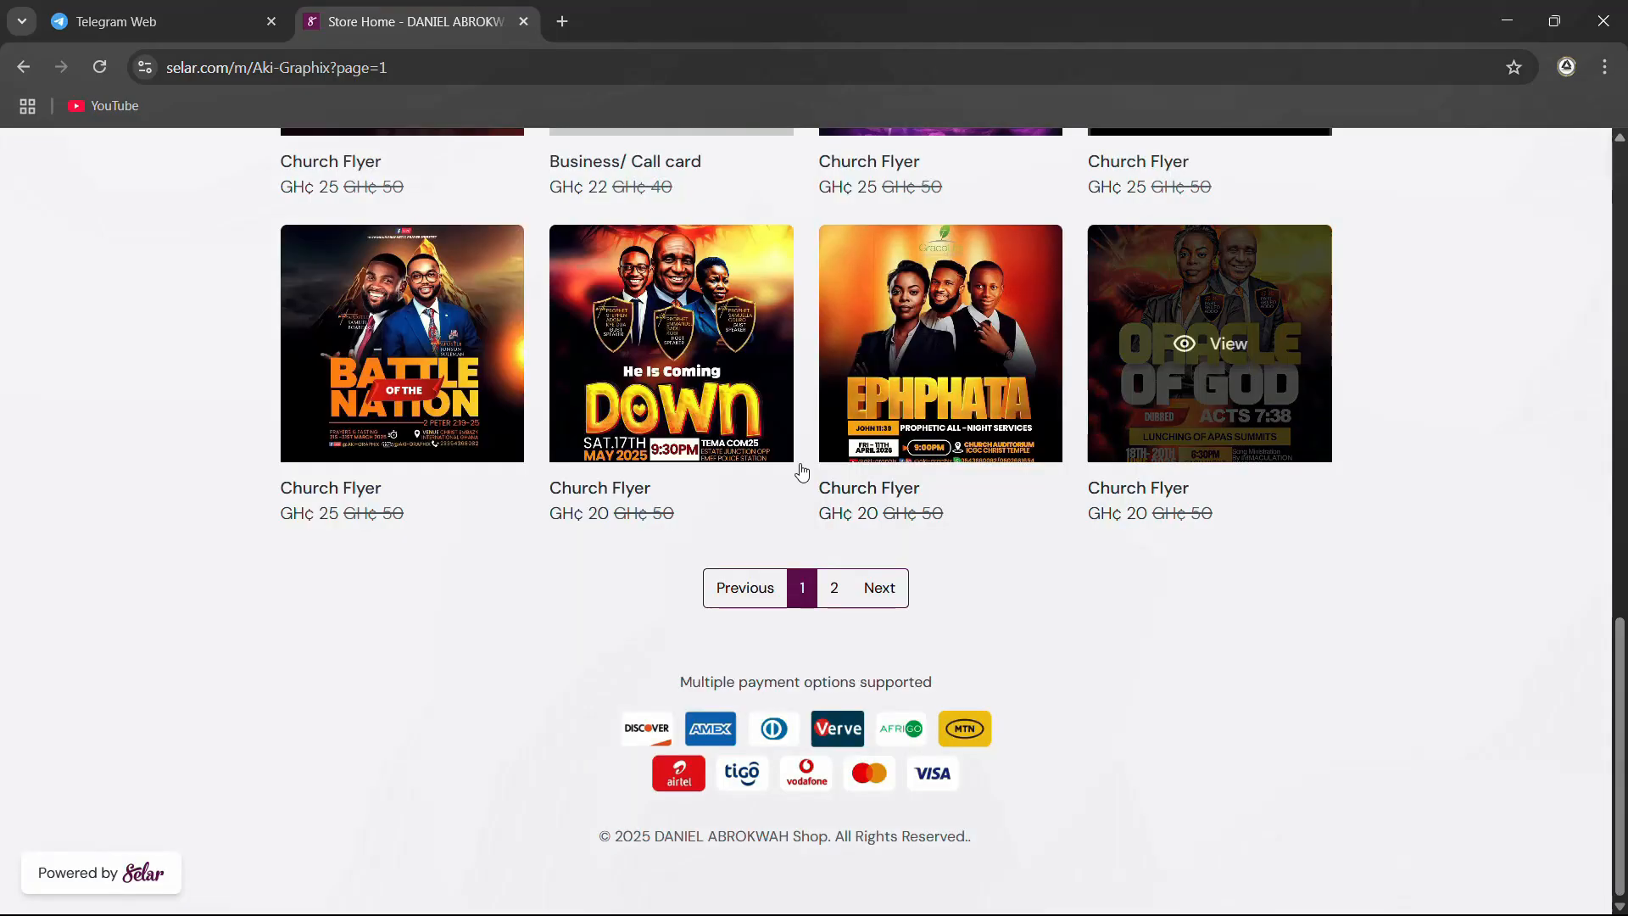
Look over the page 1 listings again, viewing the Battle of the Nation church flyer's details and closing them
{"action": "scroll", "coordinate": [789, 535], "scroll_direction": "up", "scroll_amount": 5}
{"action": "scroll", "coordinate": [789, 536], "scroll_direction": "up", "scroll_amount": 8}
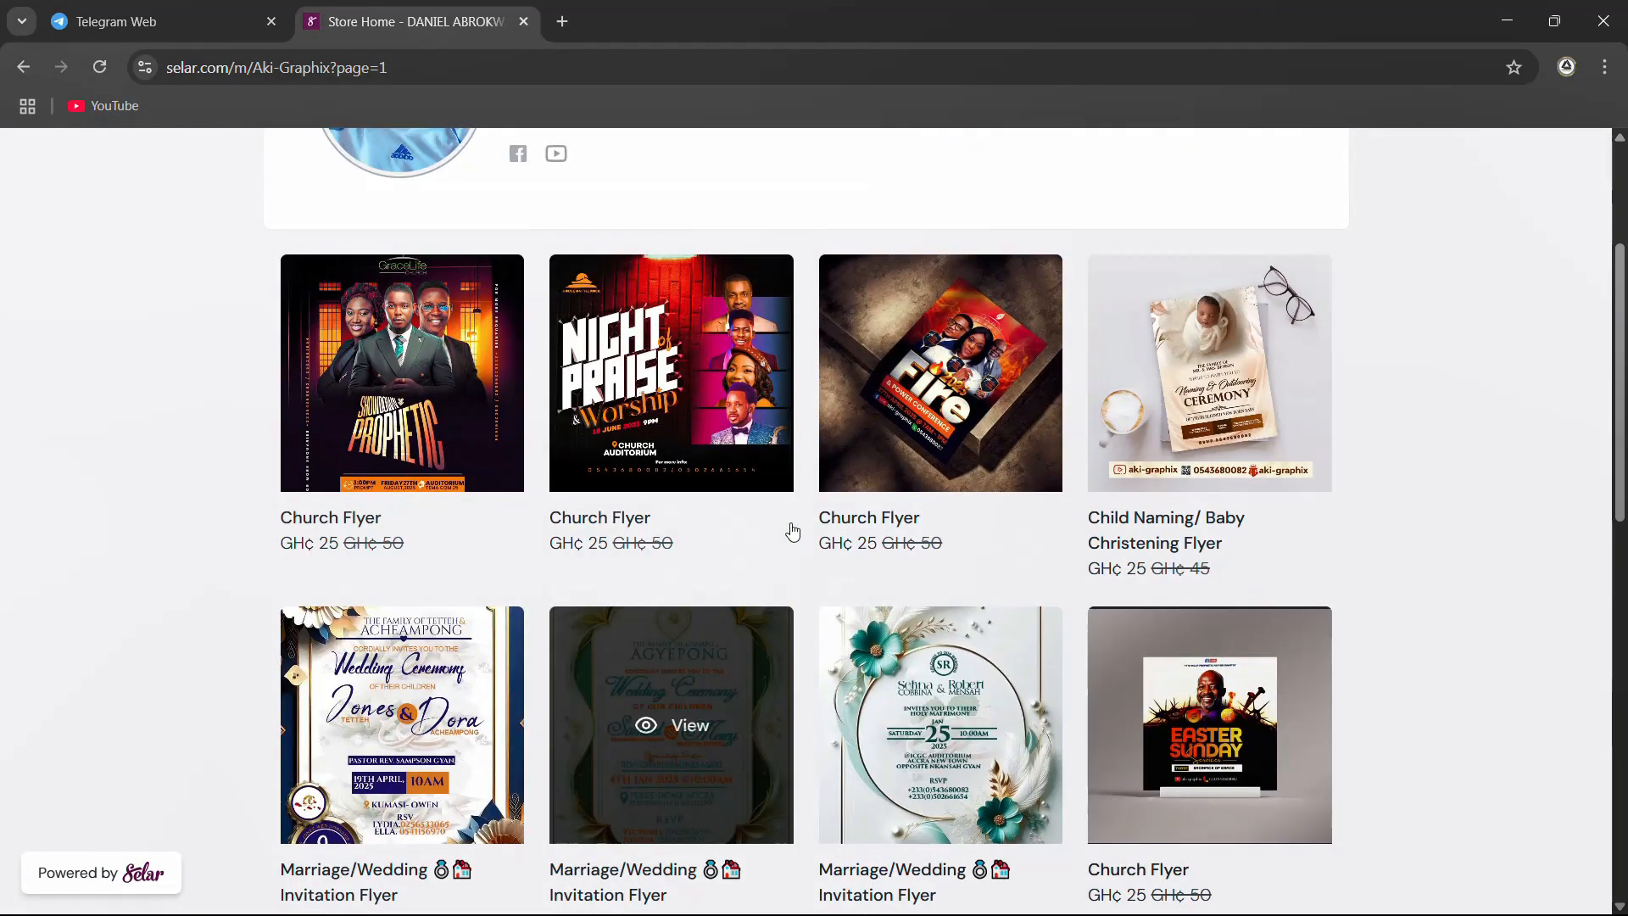
{"action": "scroll", "coordinate": [790, 532], "scroll_direction": "down", "scroll_amount": 4}
{"action": "scroll", "coordinate": [791, 532], "scroll_direction": "down", "scroll_amount": 6}
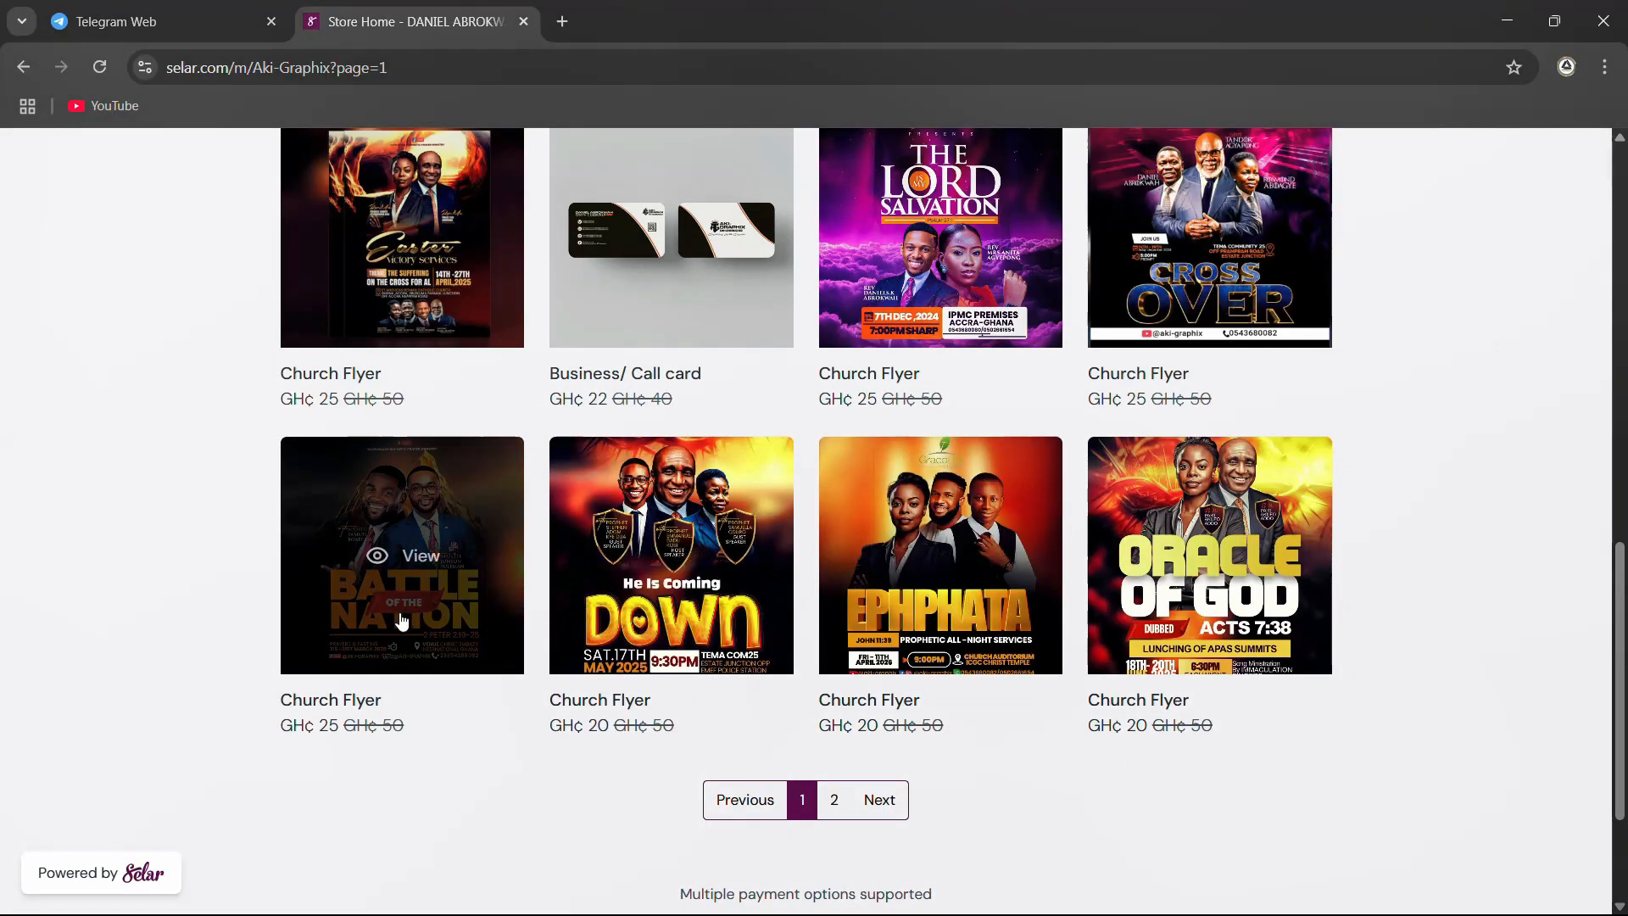
{"action": "left_click", "coordinate": [462, 531]}
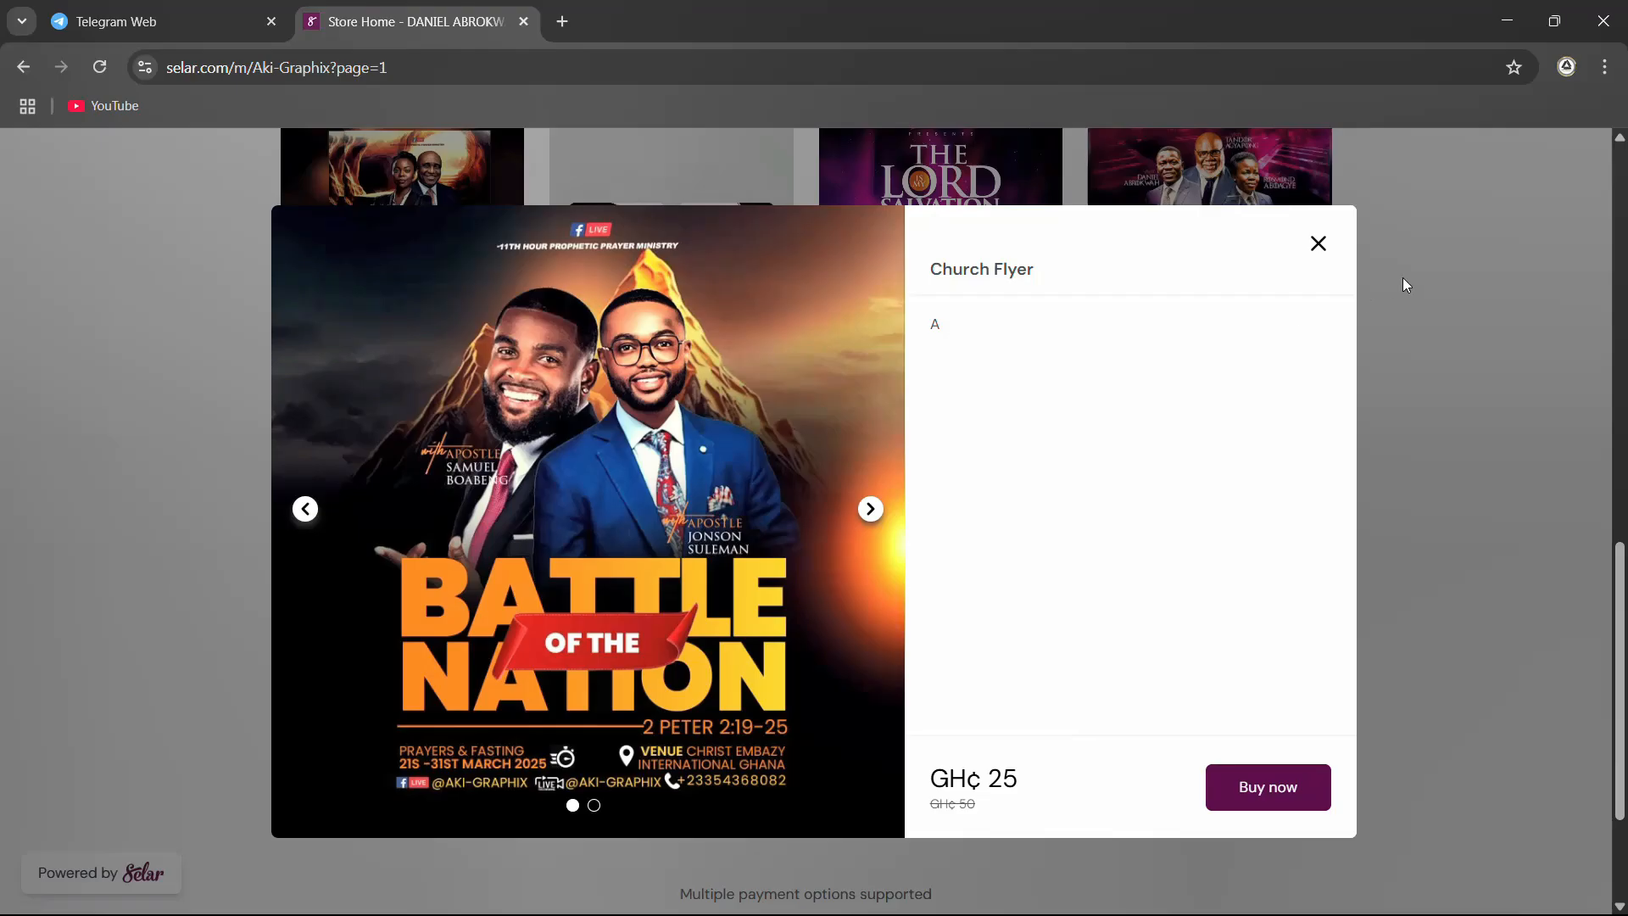
{"action": "left_click", "coordinate": [1317, 246]}
{"action": "scroll", "coordinate": [292, 416], "scroll_direction": "up", "scroll_amount": 1}
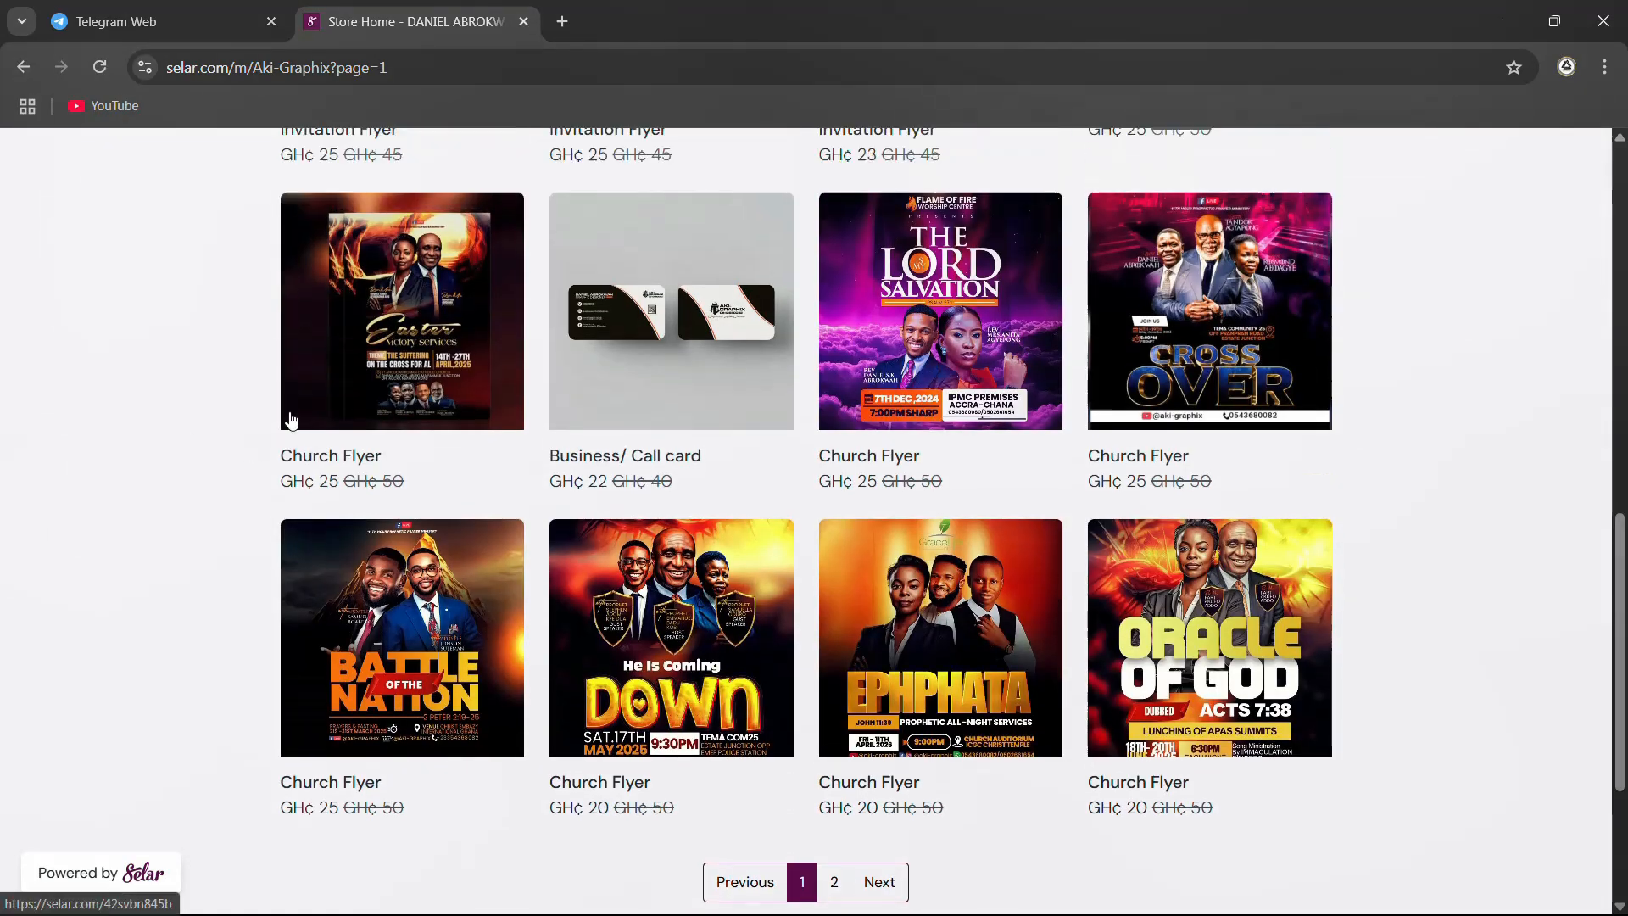
{"action": "scroll", "coordinate": [674, 386], "scroll_direction": "up", "scroll_amount": 5}
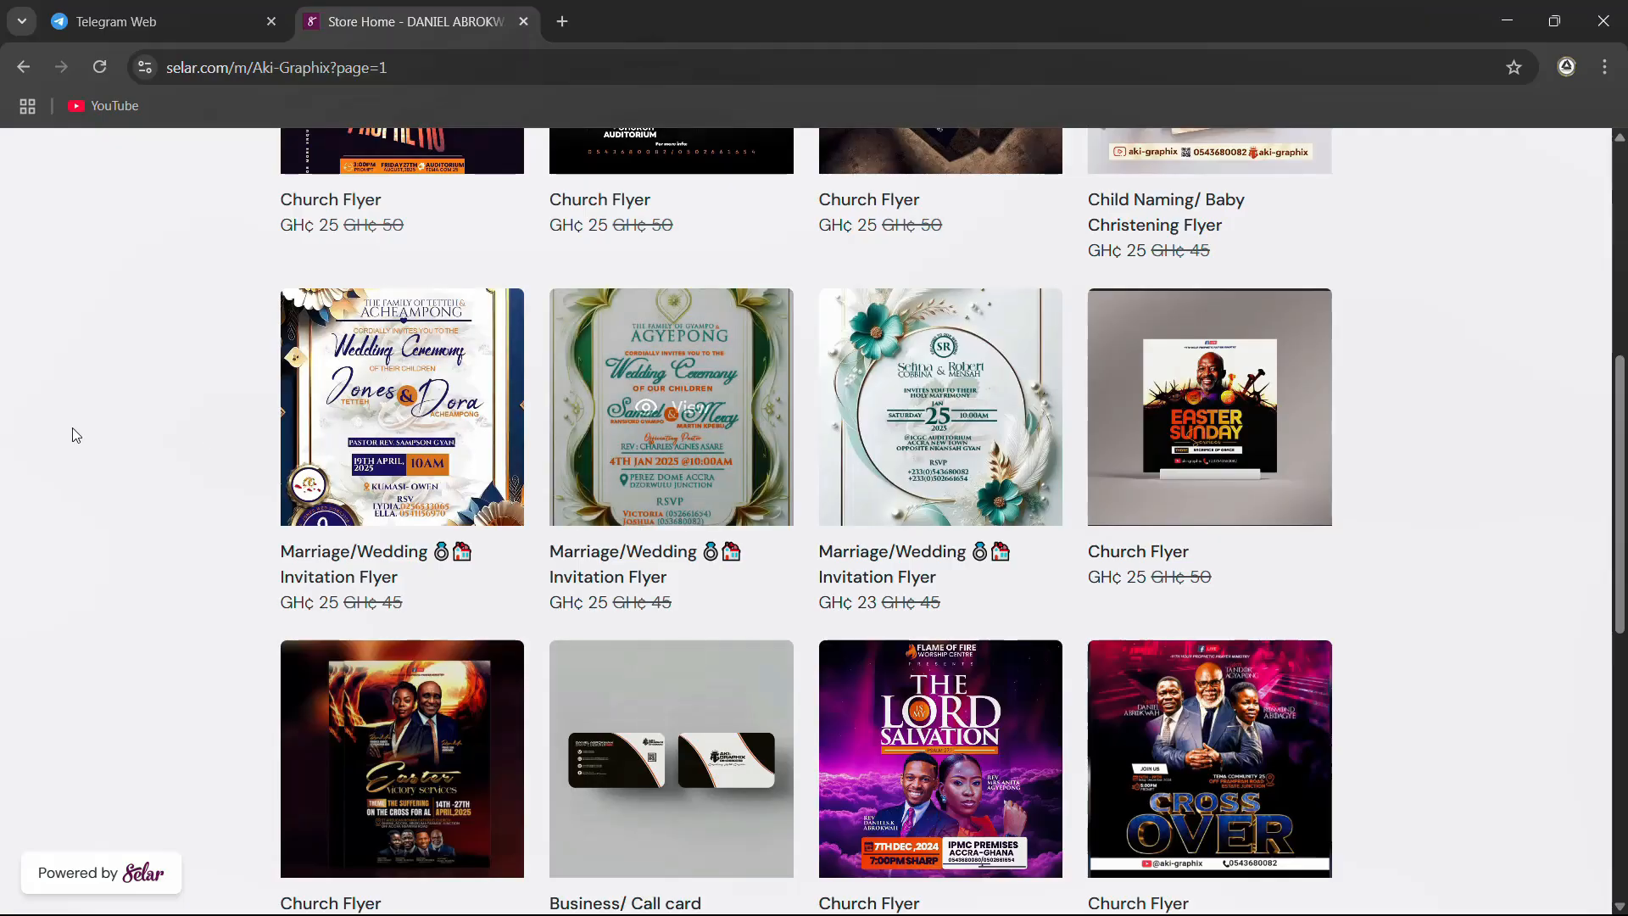
View the teal floral circular-frame wedding invitation listing with its template description, and close it
{"action": "scroll", "coordinate": [466, 490], "scroll_direction": "up", "scroll_amount": 2}
{"action": "left_click", "coordinate": [998, 603]}
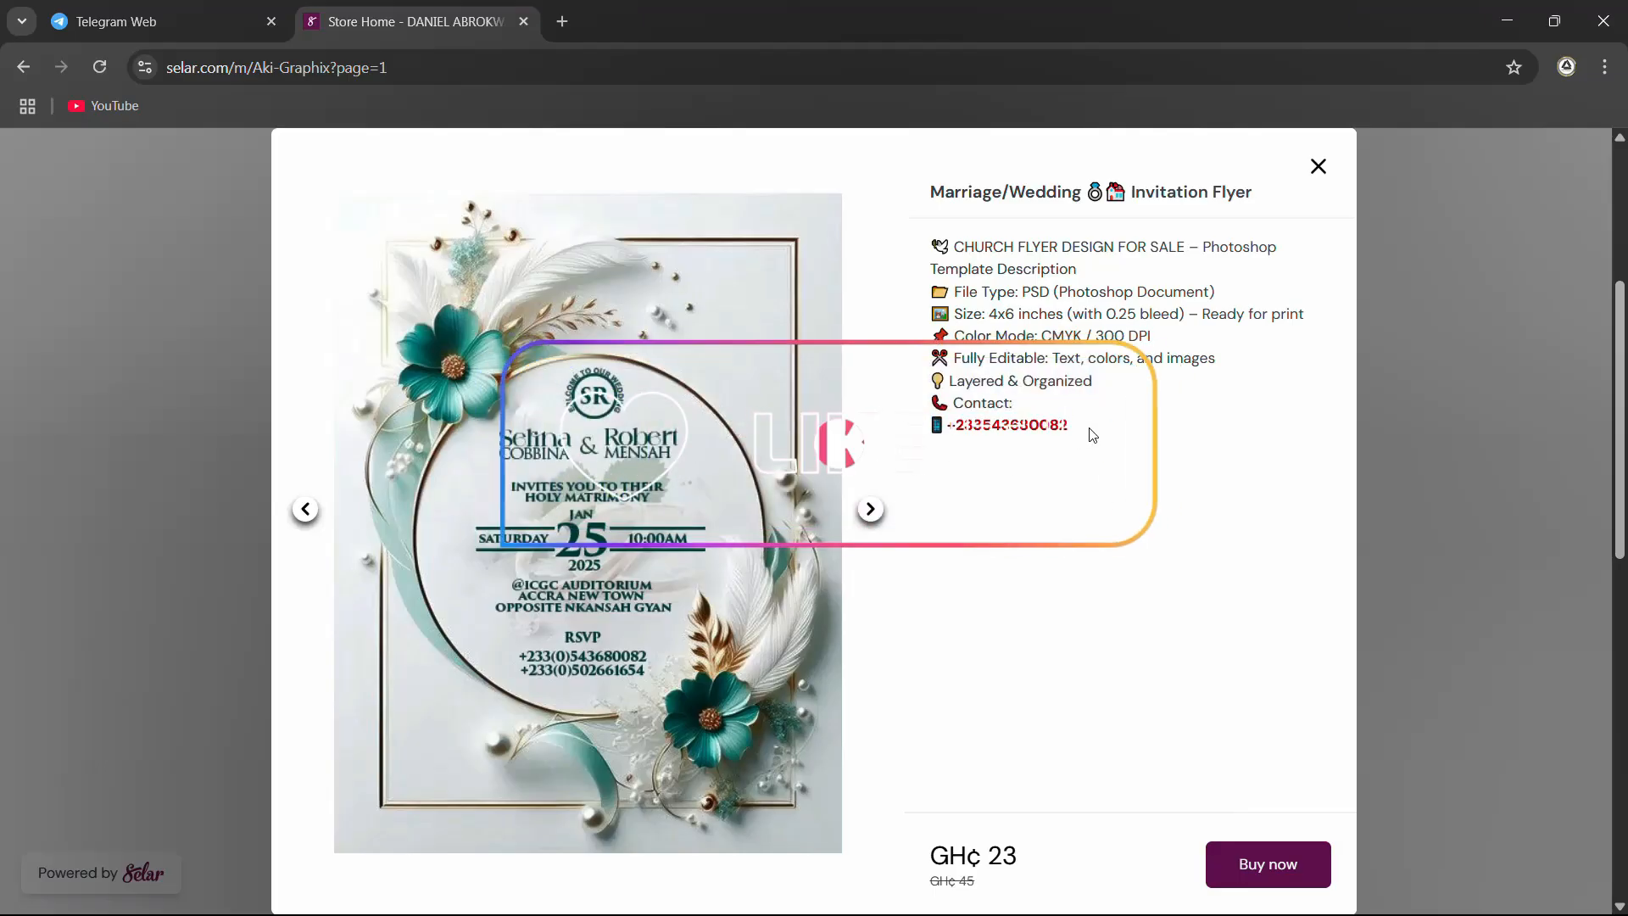
{"action": "left_click", "coordinate": [1317, 167]}
Browse the store's page 1 listings, view the green-and-gold framed wedding invitation listing, and close it
{"action": "scroll", "coordinate": [793, 430], "scroll_direction": "up", "scroll_amount": 2}
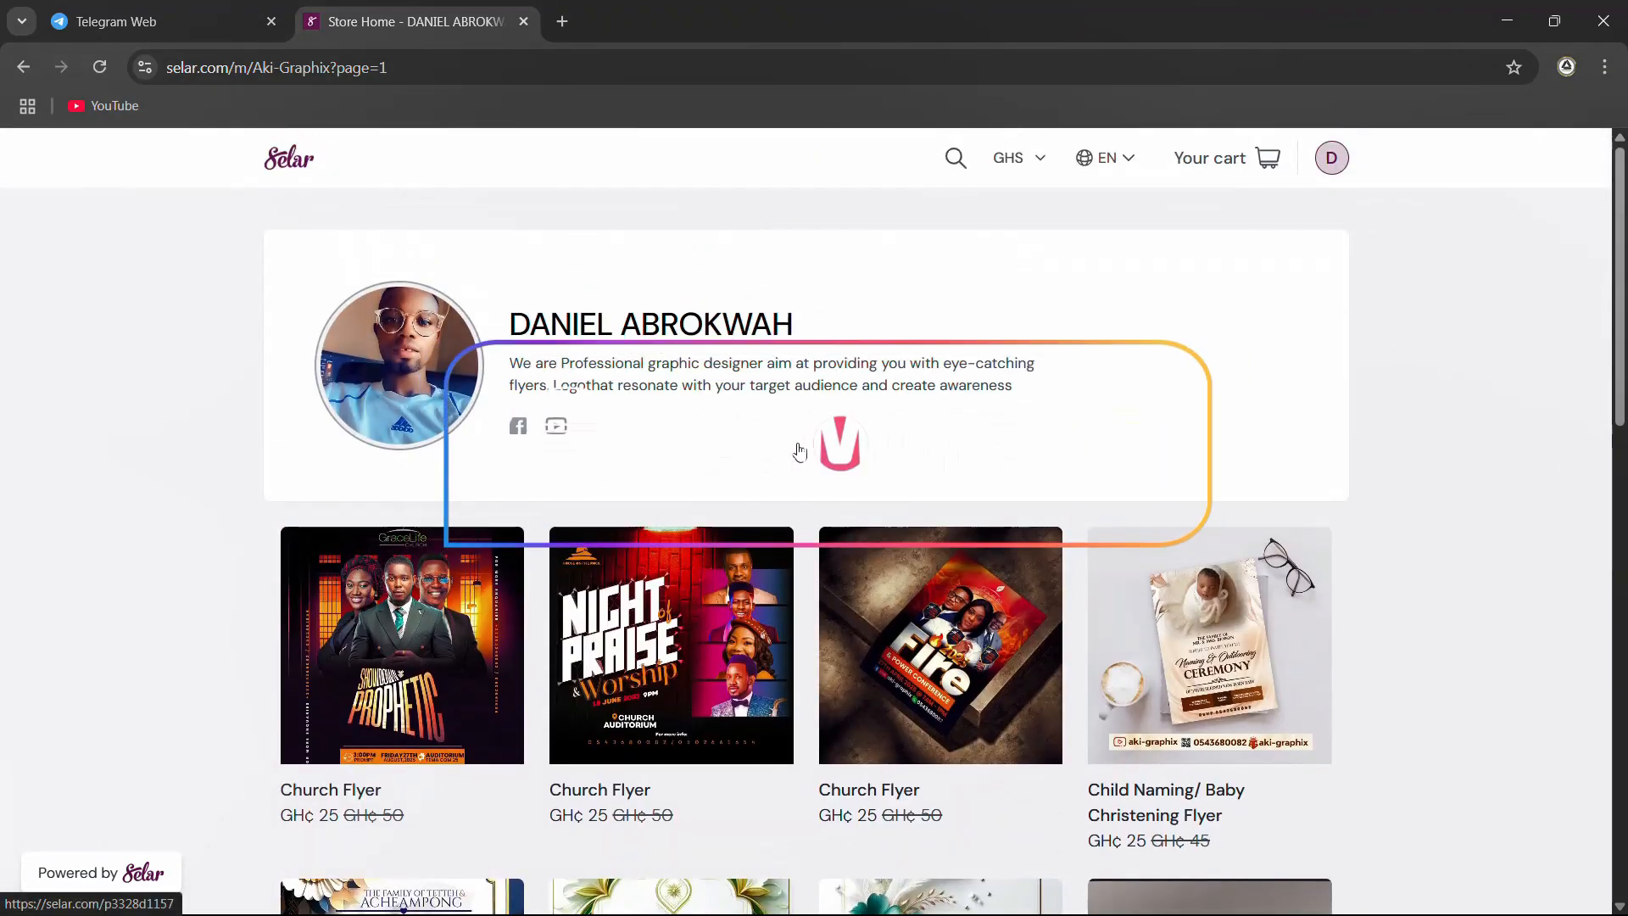
{"action": "scroll", "coordinate": [1128, 569], "scroll_direction": "down", "scroll_amount": 3}
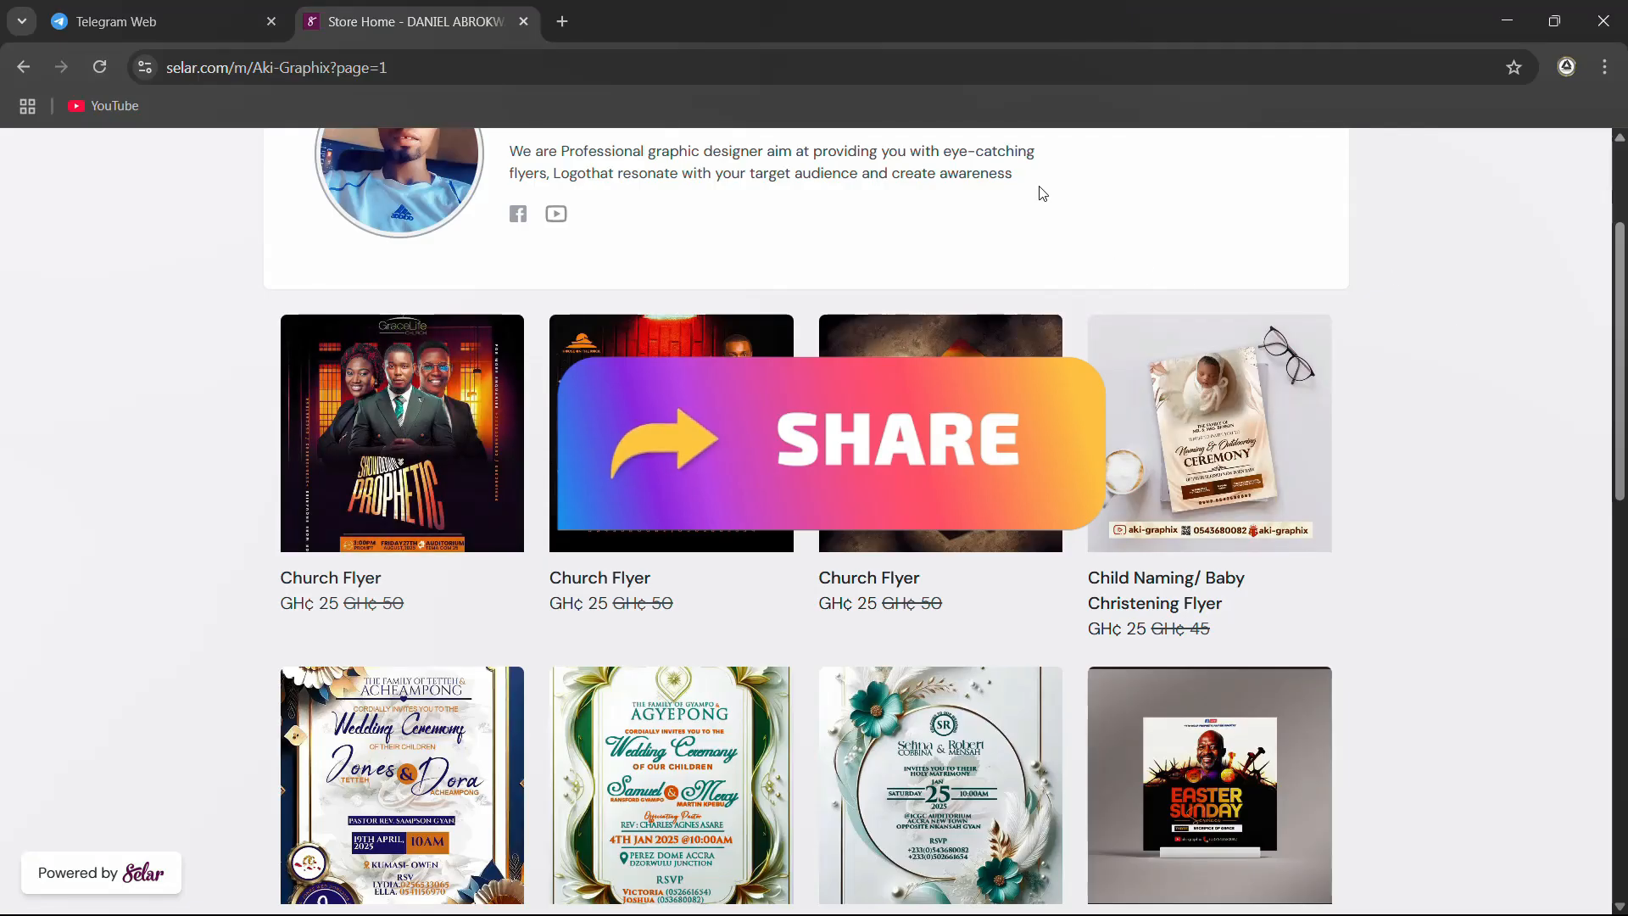
{"action": "scroll", "coordinate": [936, 566], "scroll_direction": "down", "scroll_amount": 10}
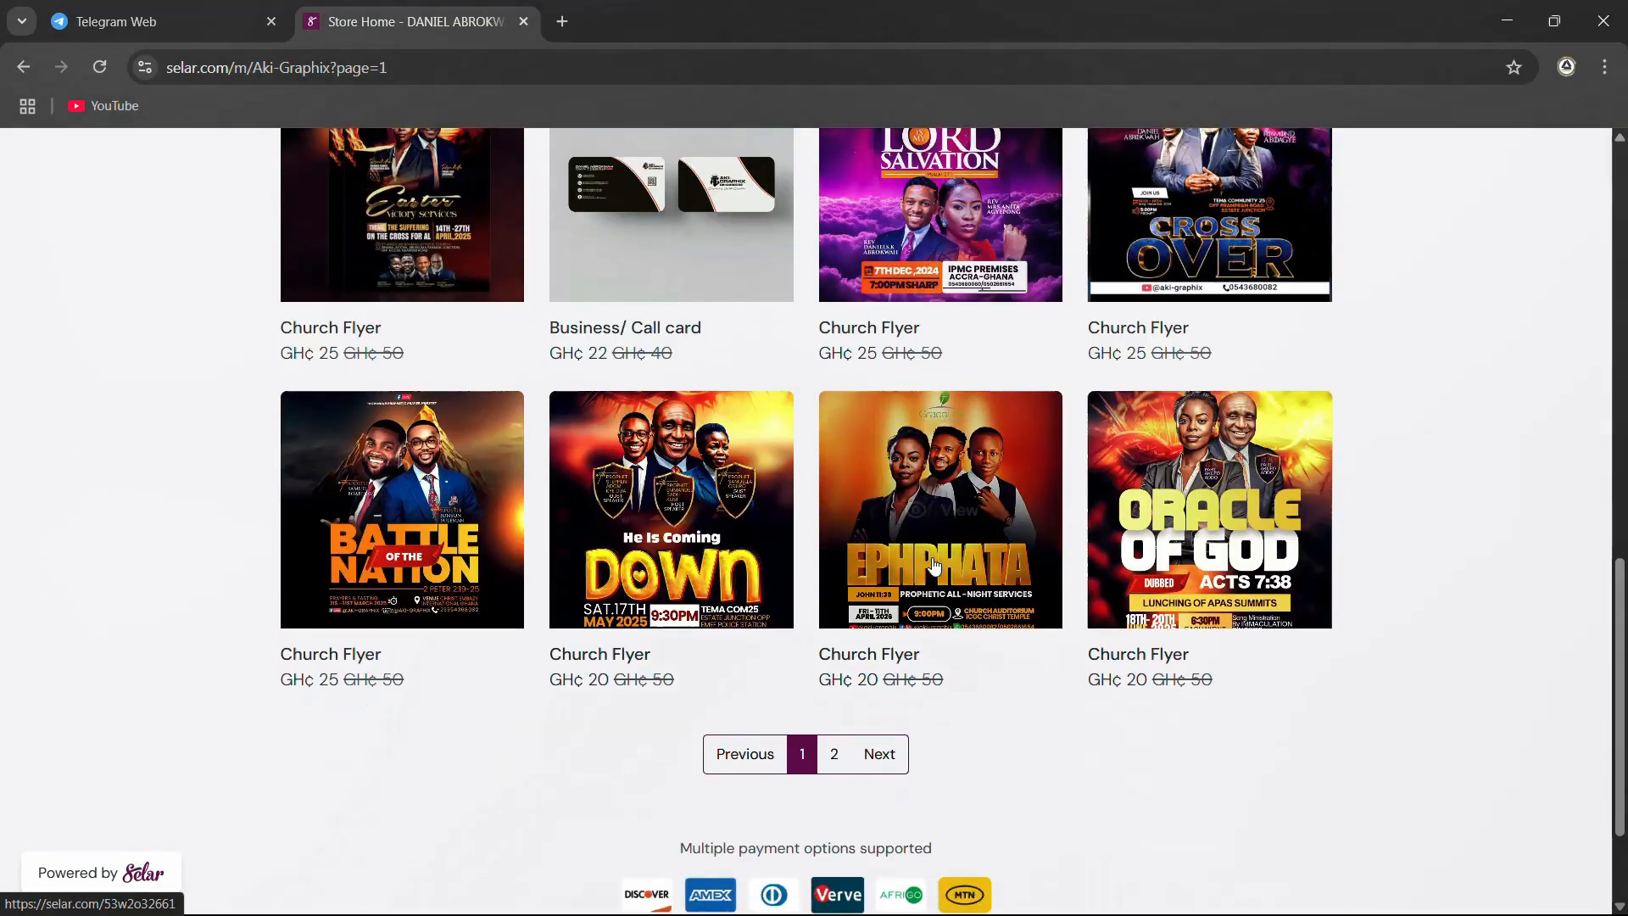
{"action": "scroll", "coordinate": [935, 566], "scroll_direction": "down", "scroll_amount": 2}
{"action": "scroll", "coordinate": [933, 551], "scroll_direction": "up", "scroll_amount": 4}
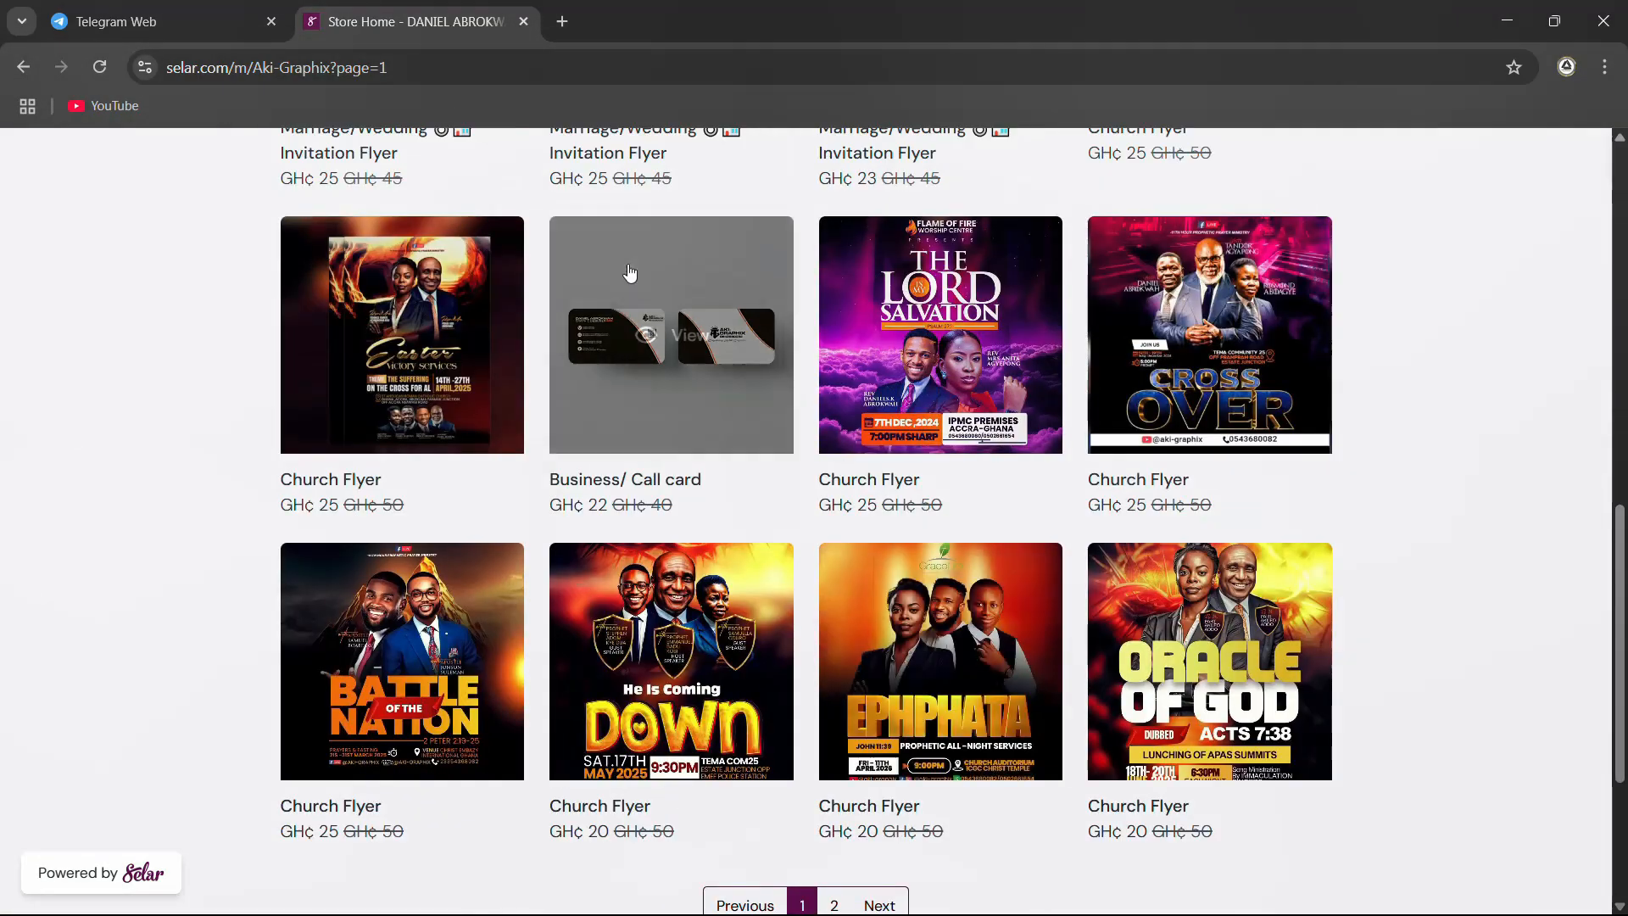
{"action": "scroll", "coordinate": [629, 272], "scroll_direction": "up", "scroll_amount": 9}
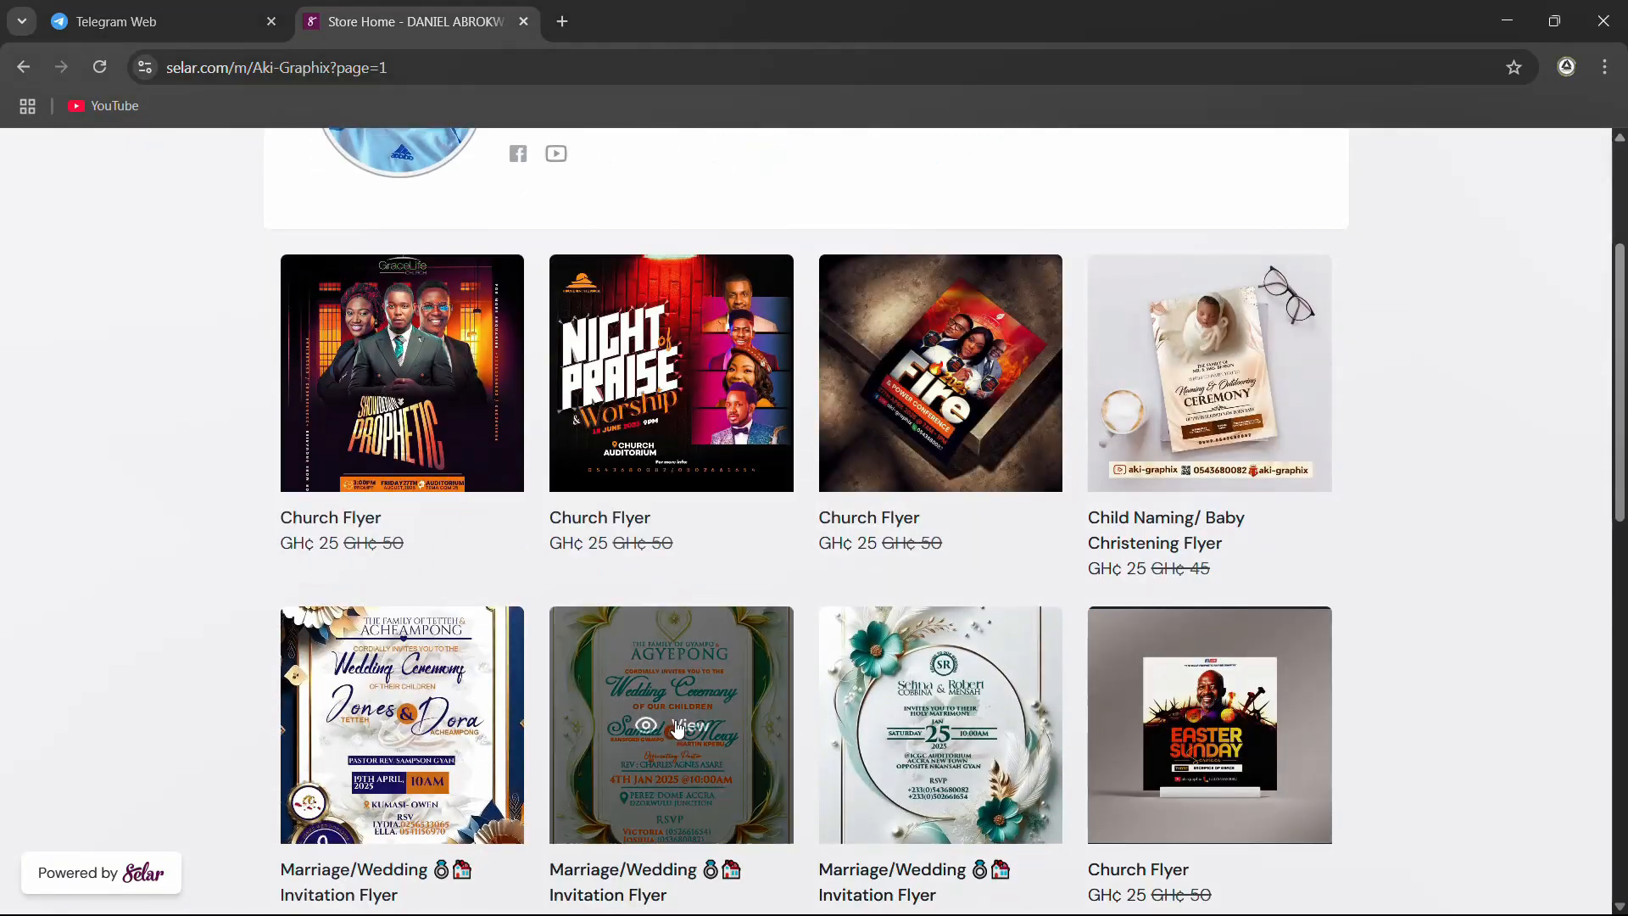
{"action": "left_click", "coordinate": [677, 728]}
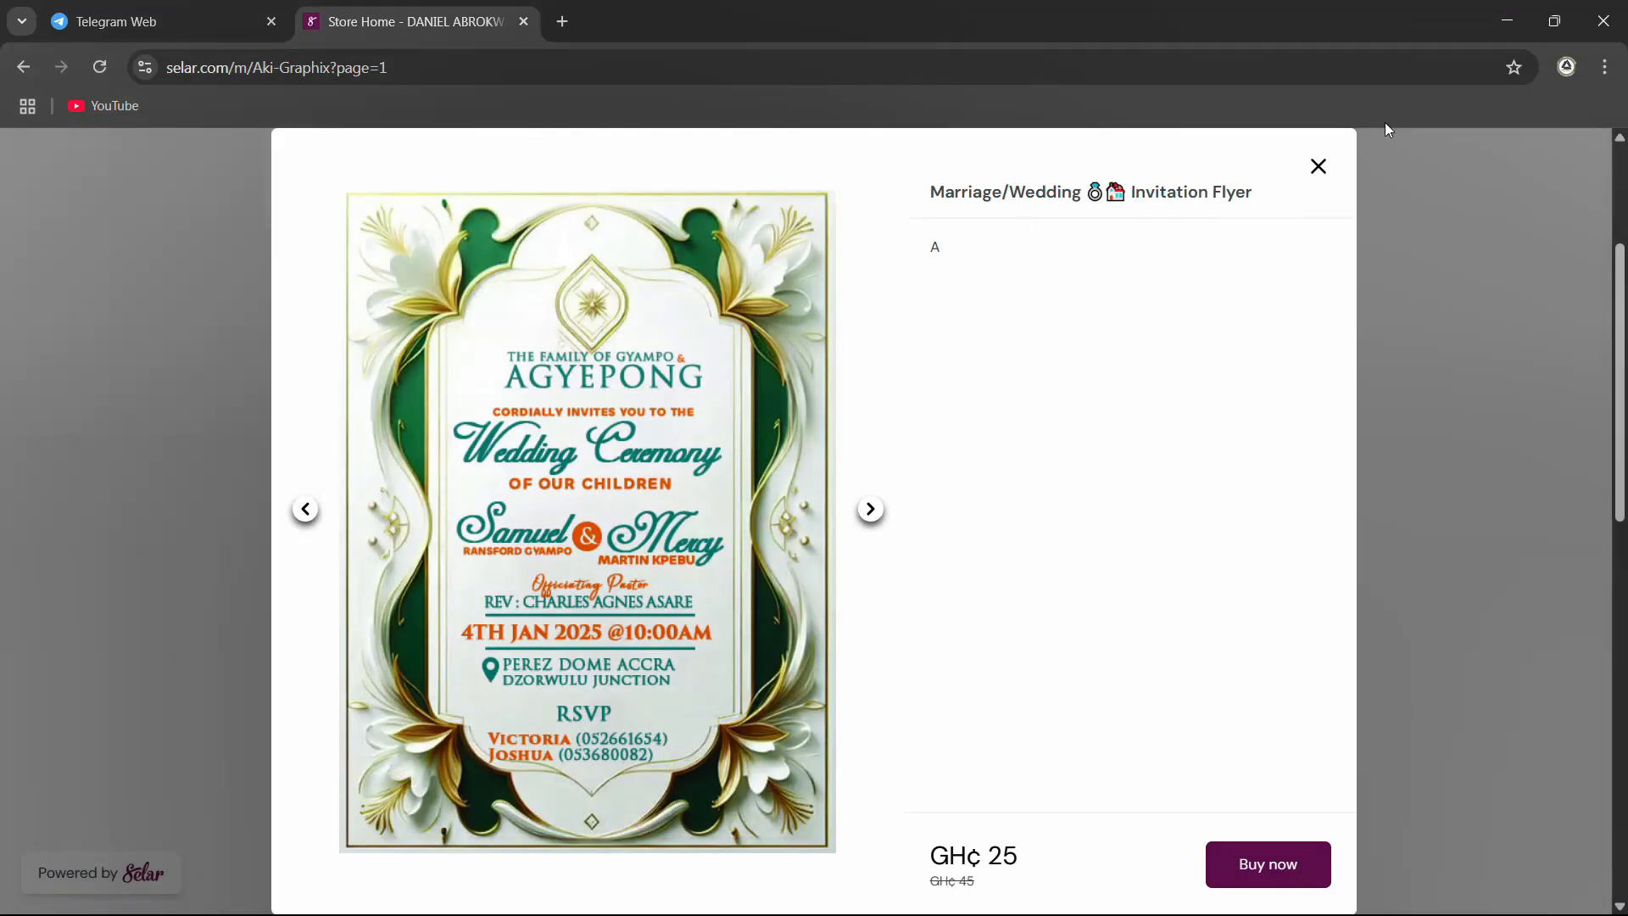
{"action": "left_click", "coordinate": [1320, 168]}
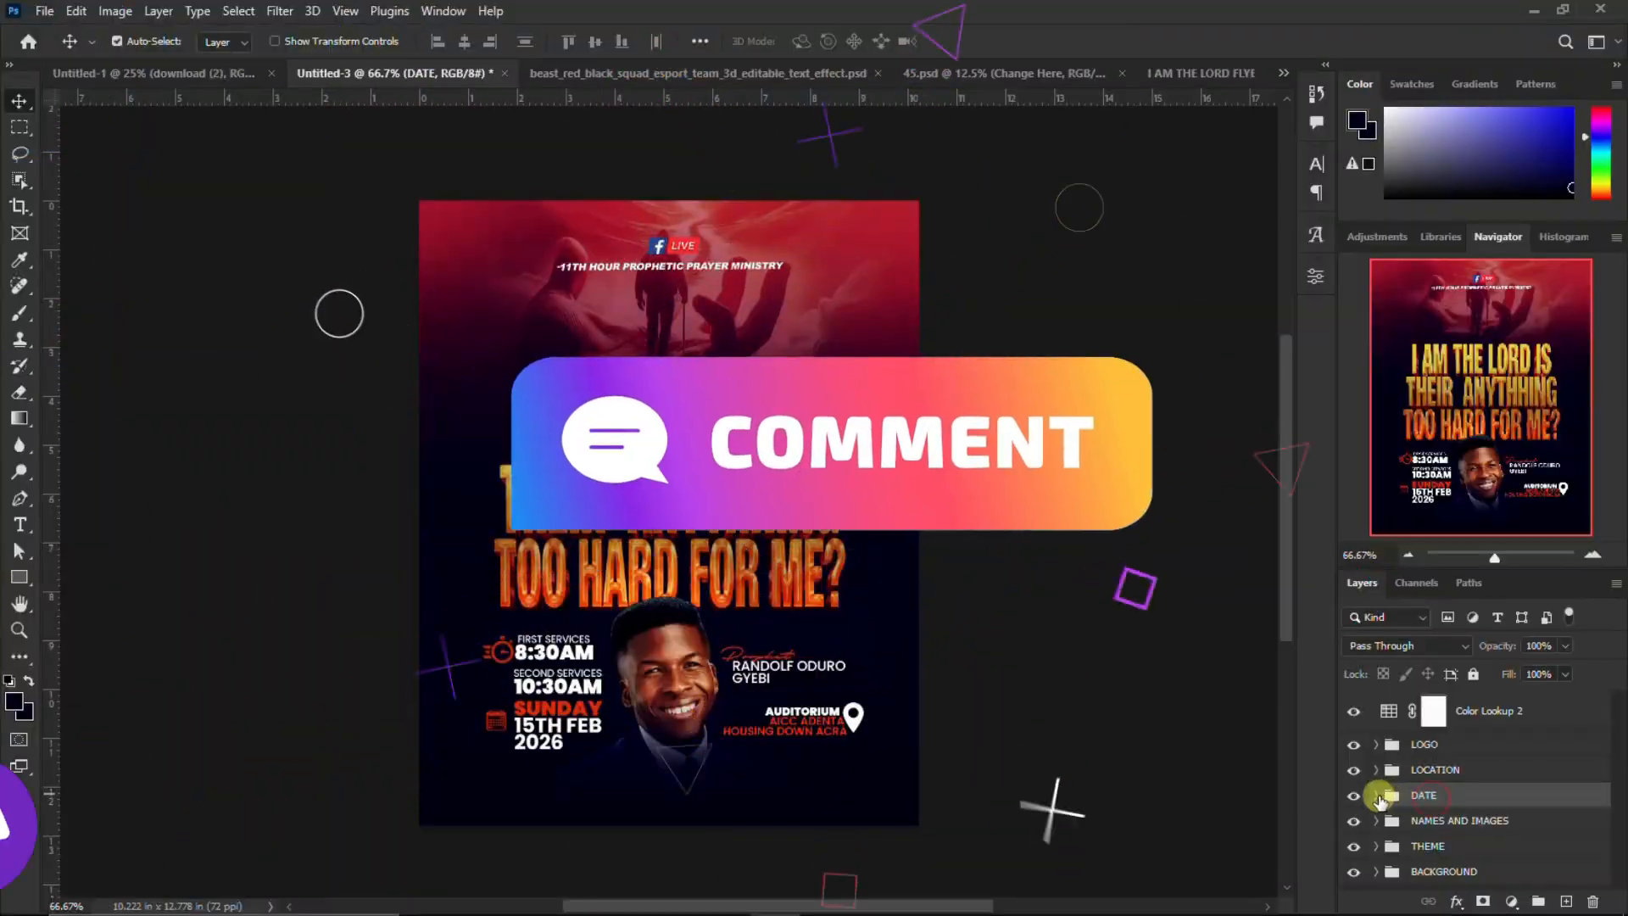
In Photoshop, copy the date and service-time layers from Untitled-3's DATE group into I AM THE LORD FLYER 2026 and group them
{"action": "left_click", "coordinate": [1444, 829]}
{"action": "scroll", "coordinate": [1444, 831], "scroll_direction": "down", "scroll_amount": 3}
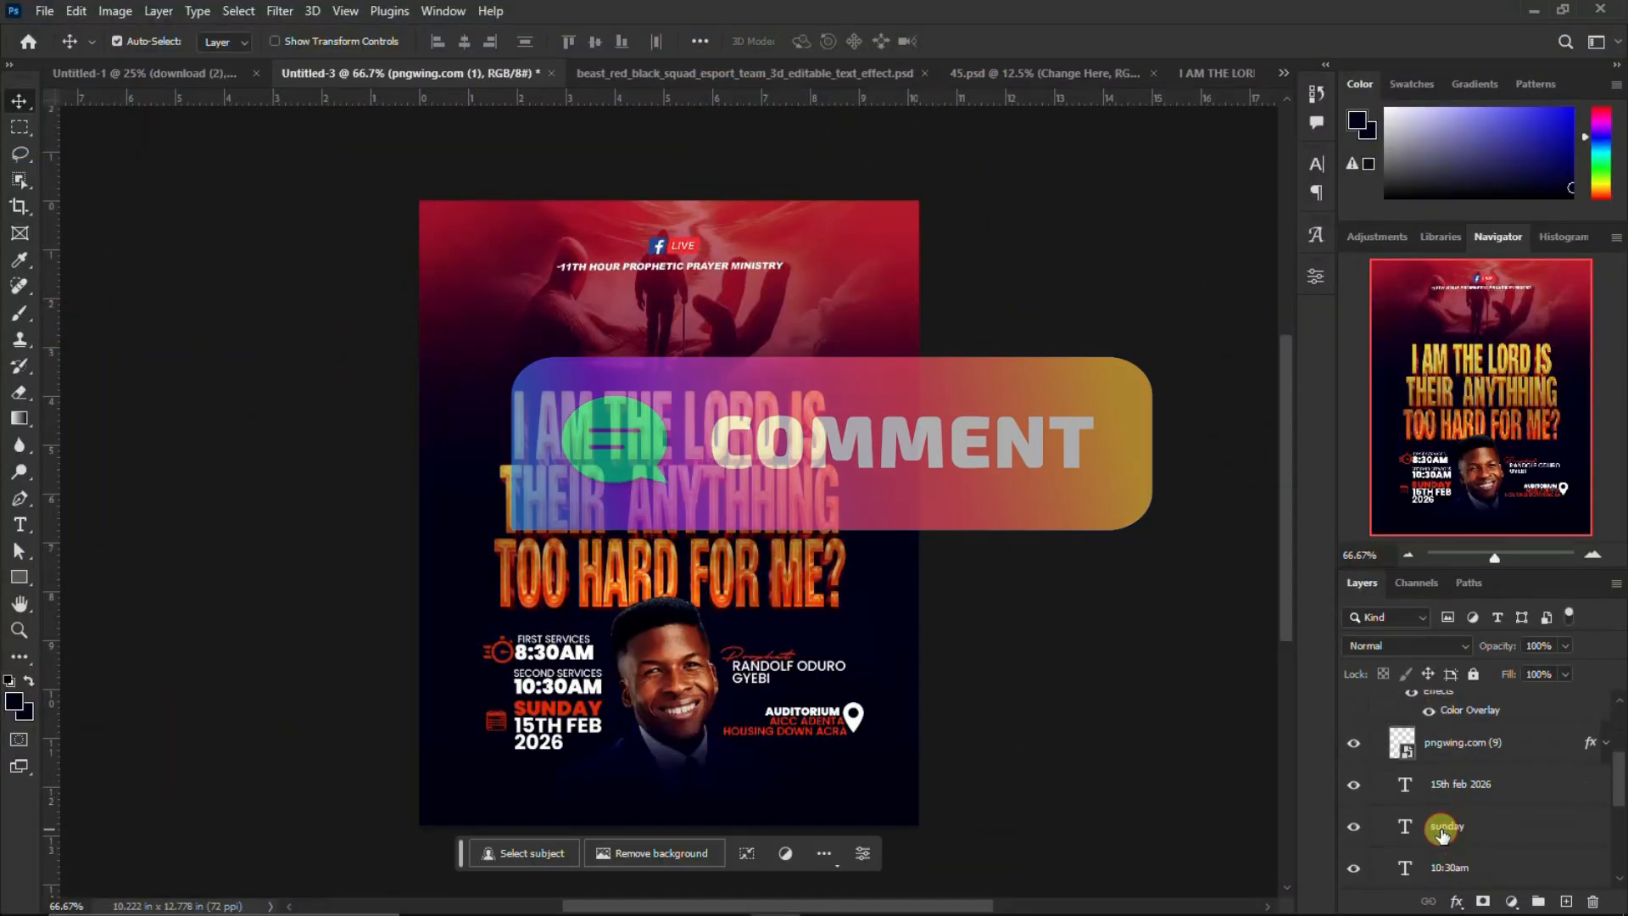
{"action": "scroll", "coordinate": [1443, 831], "scroll_direction": "down", "scroll_amount": 2}
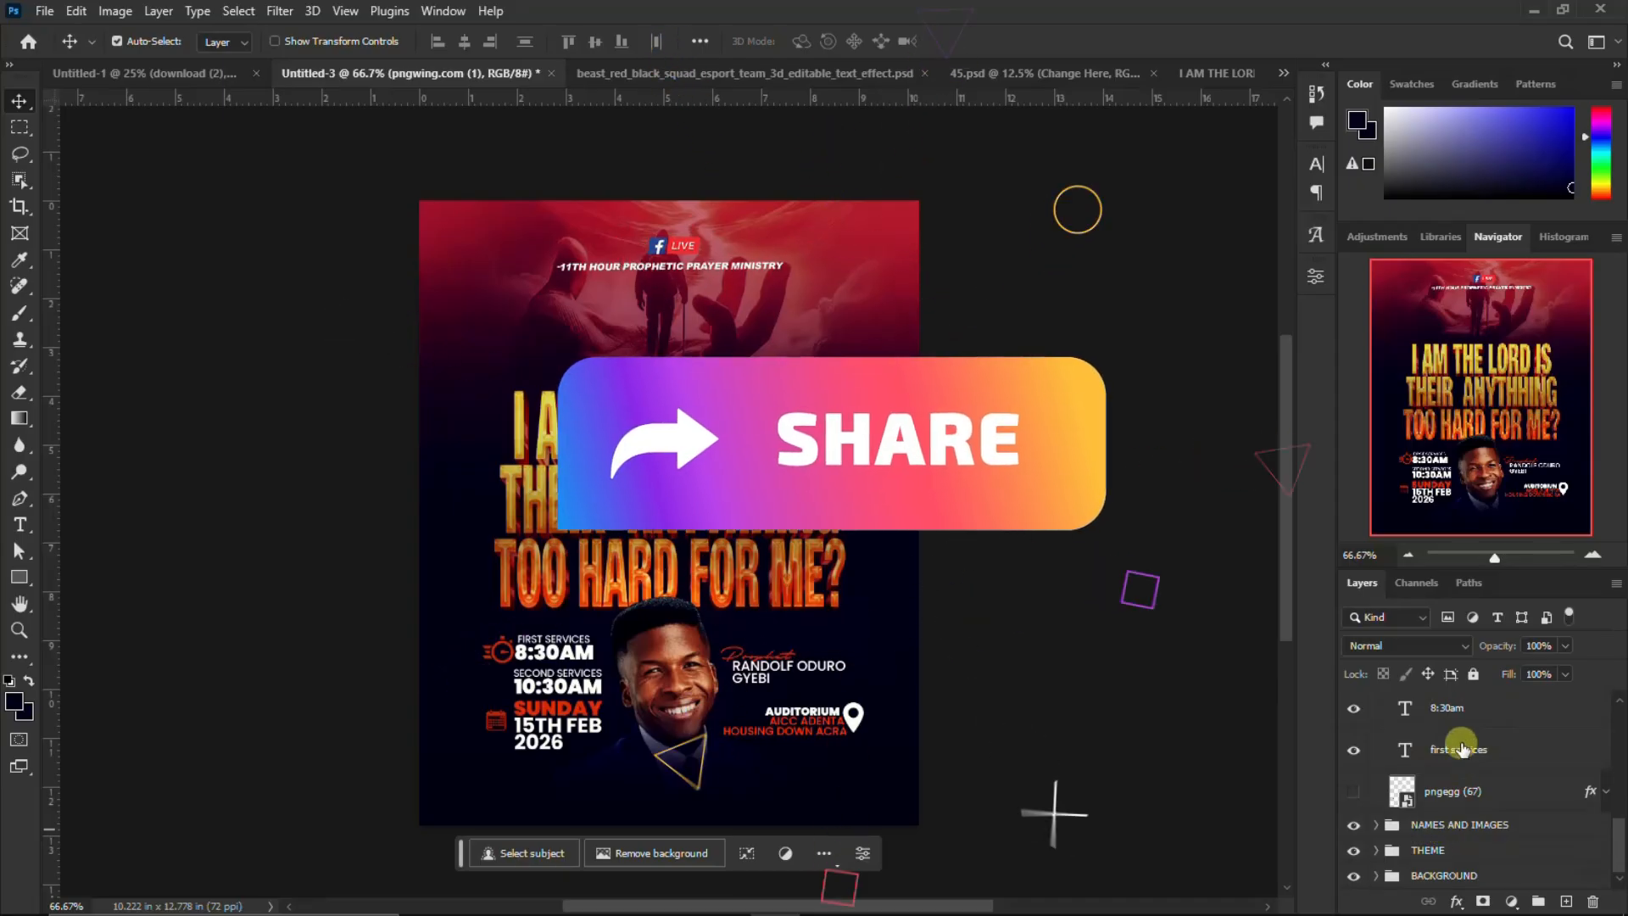
{"action": "left_click", "coordinate": [1460, 747], "text": "shift"}
{"action": "scroll", "coordinate": [1450, 759], "scroll_direction": "up", "scroll_amount": 3}
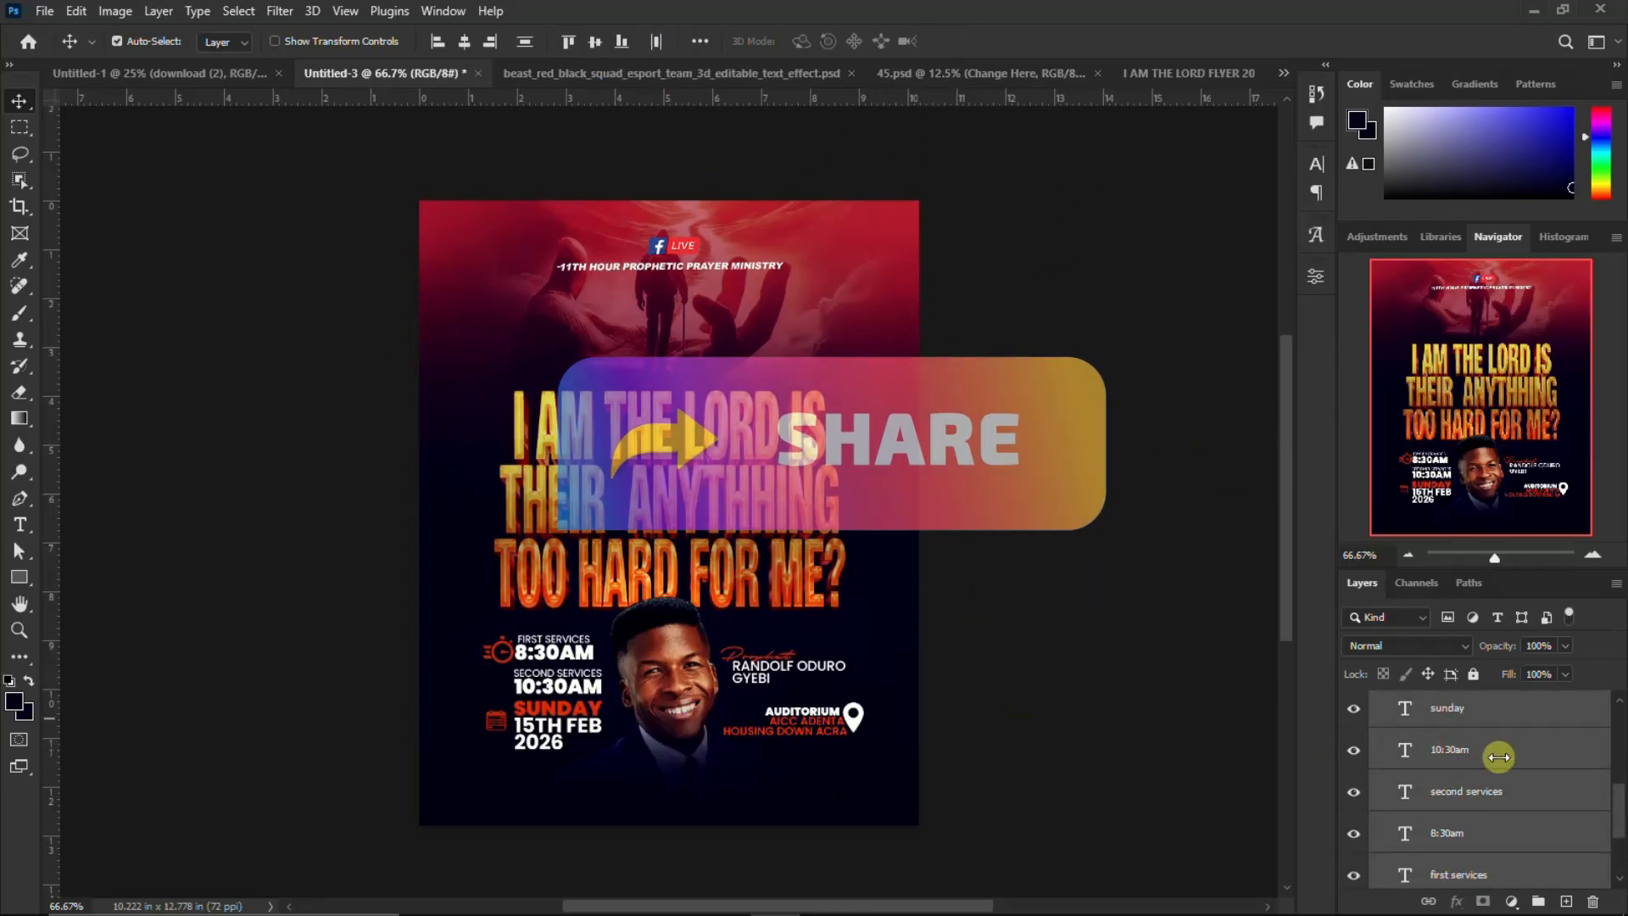
{"action": "mouse_move", "coordinate": [553, 653]}
{"action": "left_mouse_down"}
{"action": "mouse_move", "coordinate": [1043, 156]}
{"action": "mouse_move", "coordinate": [1177, 84]}
{"action": "mouse_move", "coordinate": [845, 589]}
{"action": "mouse_move", "coordinate": [560, 676]}
{"action": "mouse_move", "coordinate": [484, 631]}
{"action": "mouse_move", "coordinate": [522, 659]}
{"action": "mouse_move", "coordinate": [550, 649]}
{"action": "left_mouse_up"}
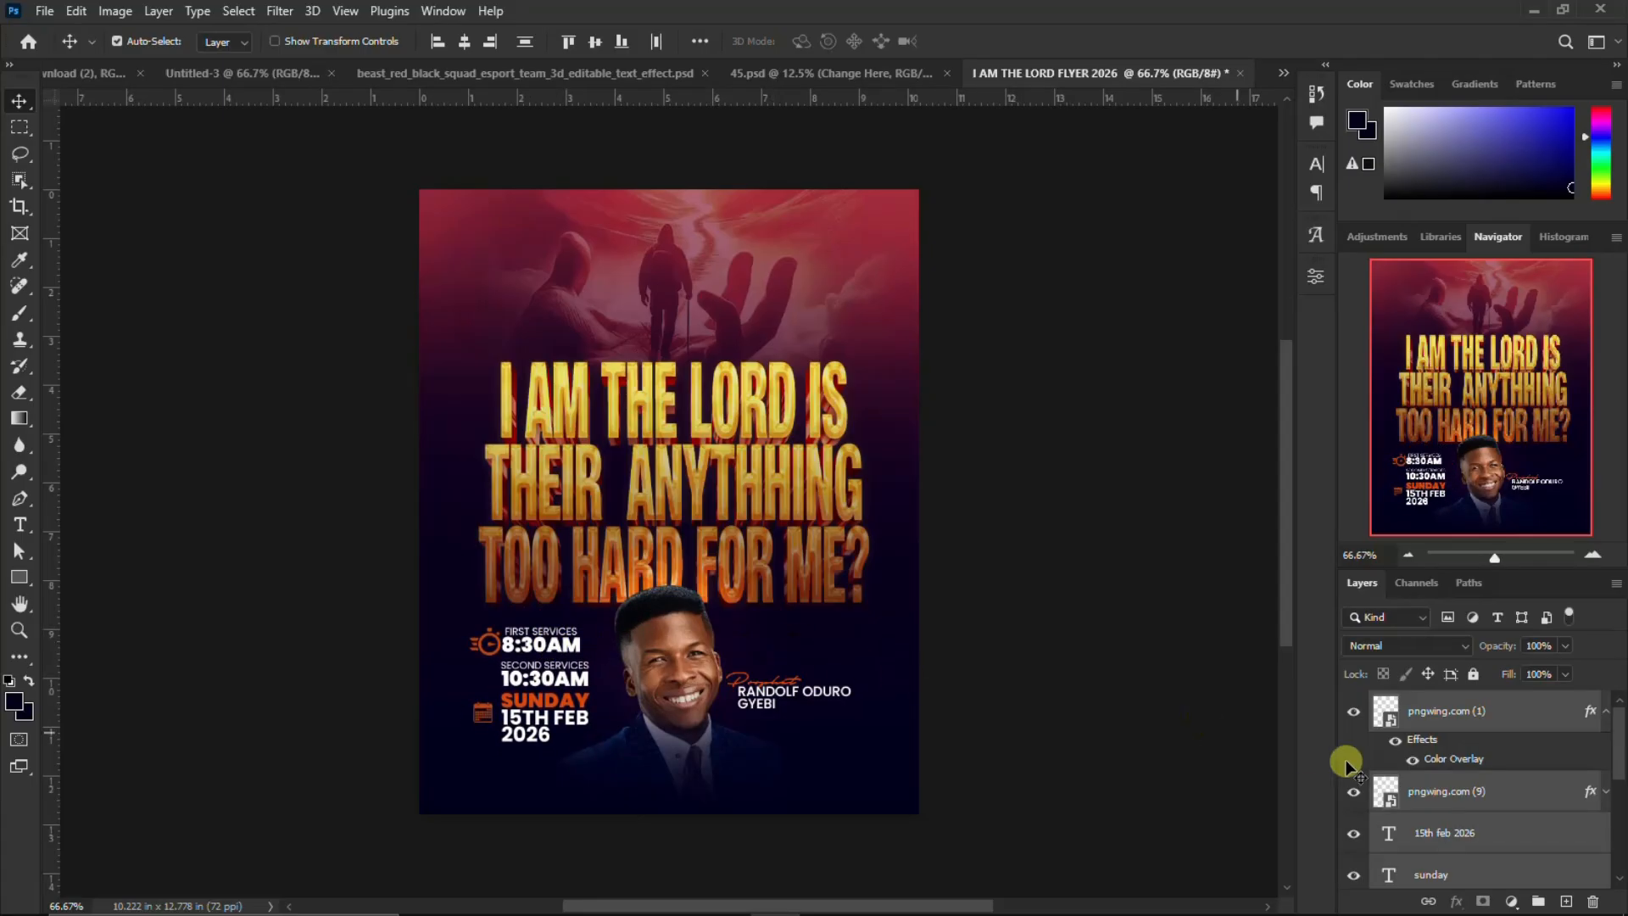
{"action": "key", "text": "ctrl+g"}
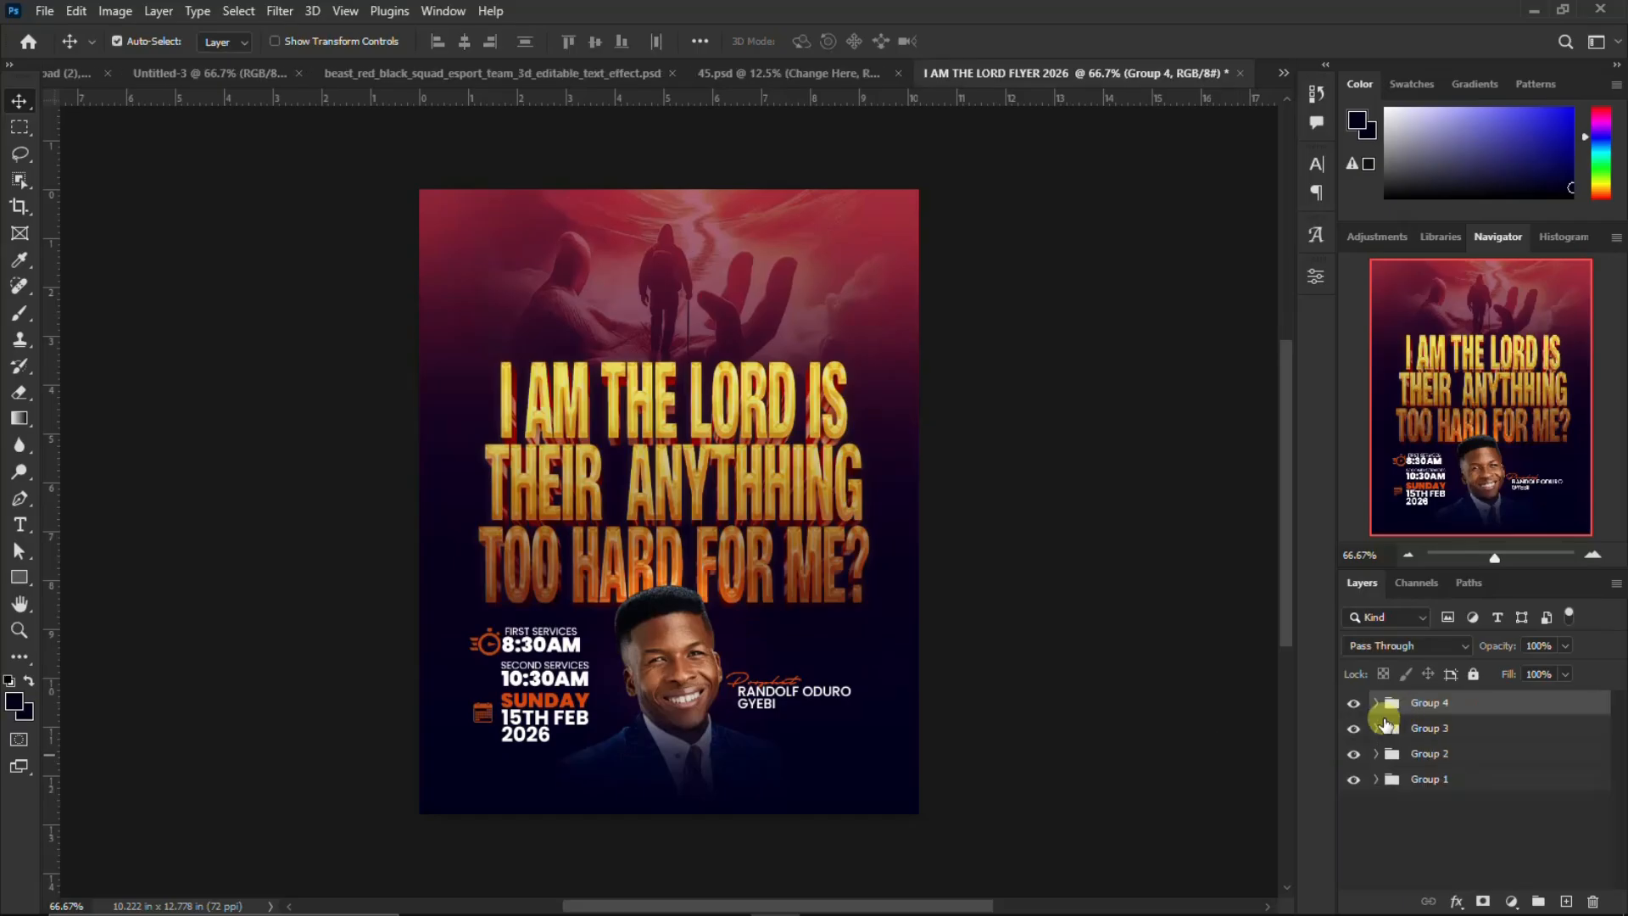
Check what Group 1 contains by toggling its visibility, and rename the group BG
{"action": "left_click", "coordinate": [1355, 778]}
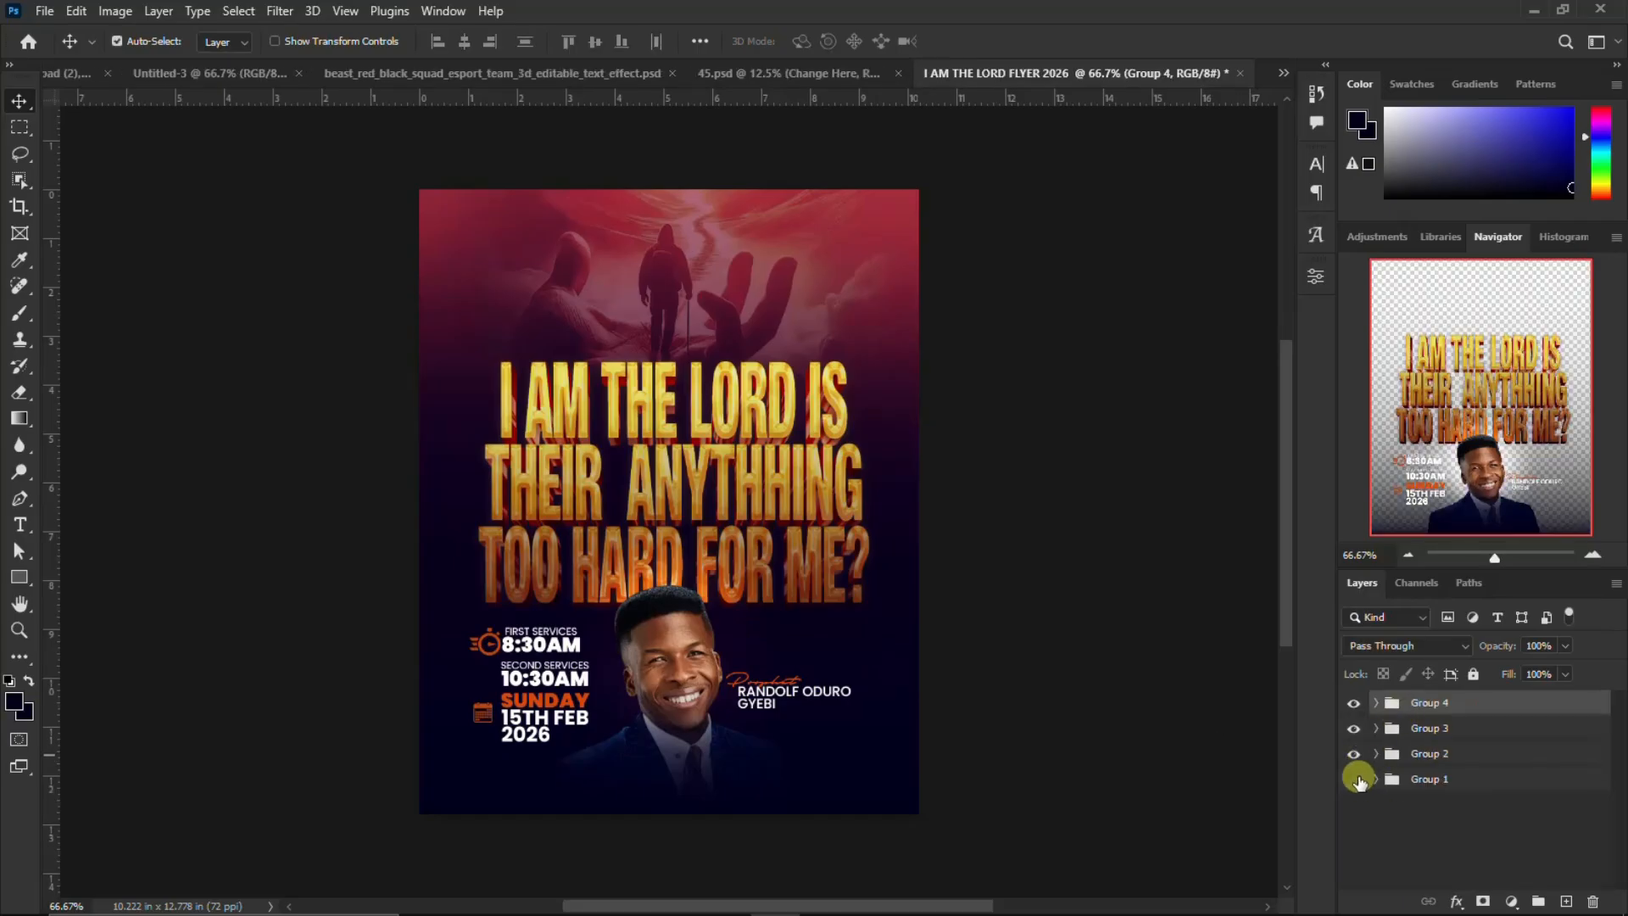
{"action": "left_click", "coordinate": [1355, 778]}
{"action": "left_click", "coordinate": [1428, 781]}
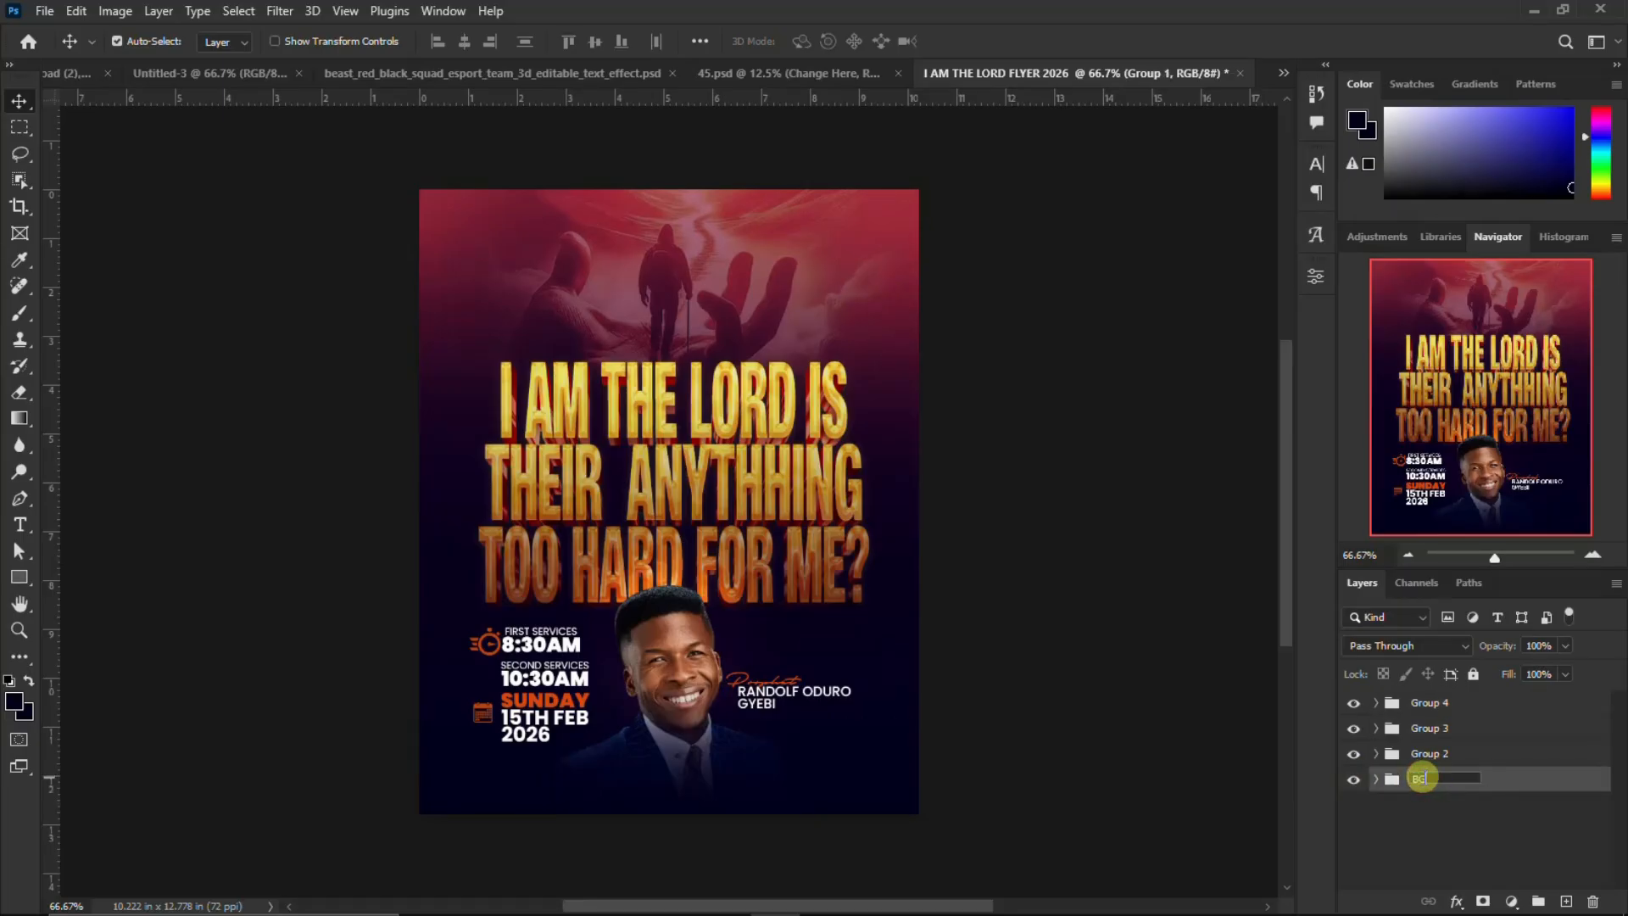
{"action": "type", "text": "BG"}
{"action": "key", "text": "Return"}
Check the contents of Group 2 by hiding and showing it, and rename it THEME
{"action": "left_click", "coordinate": [1354, 753]}
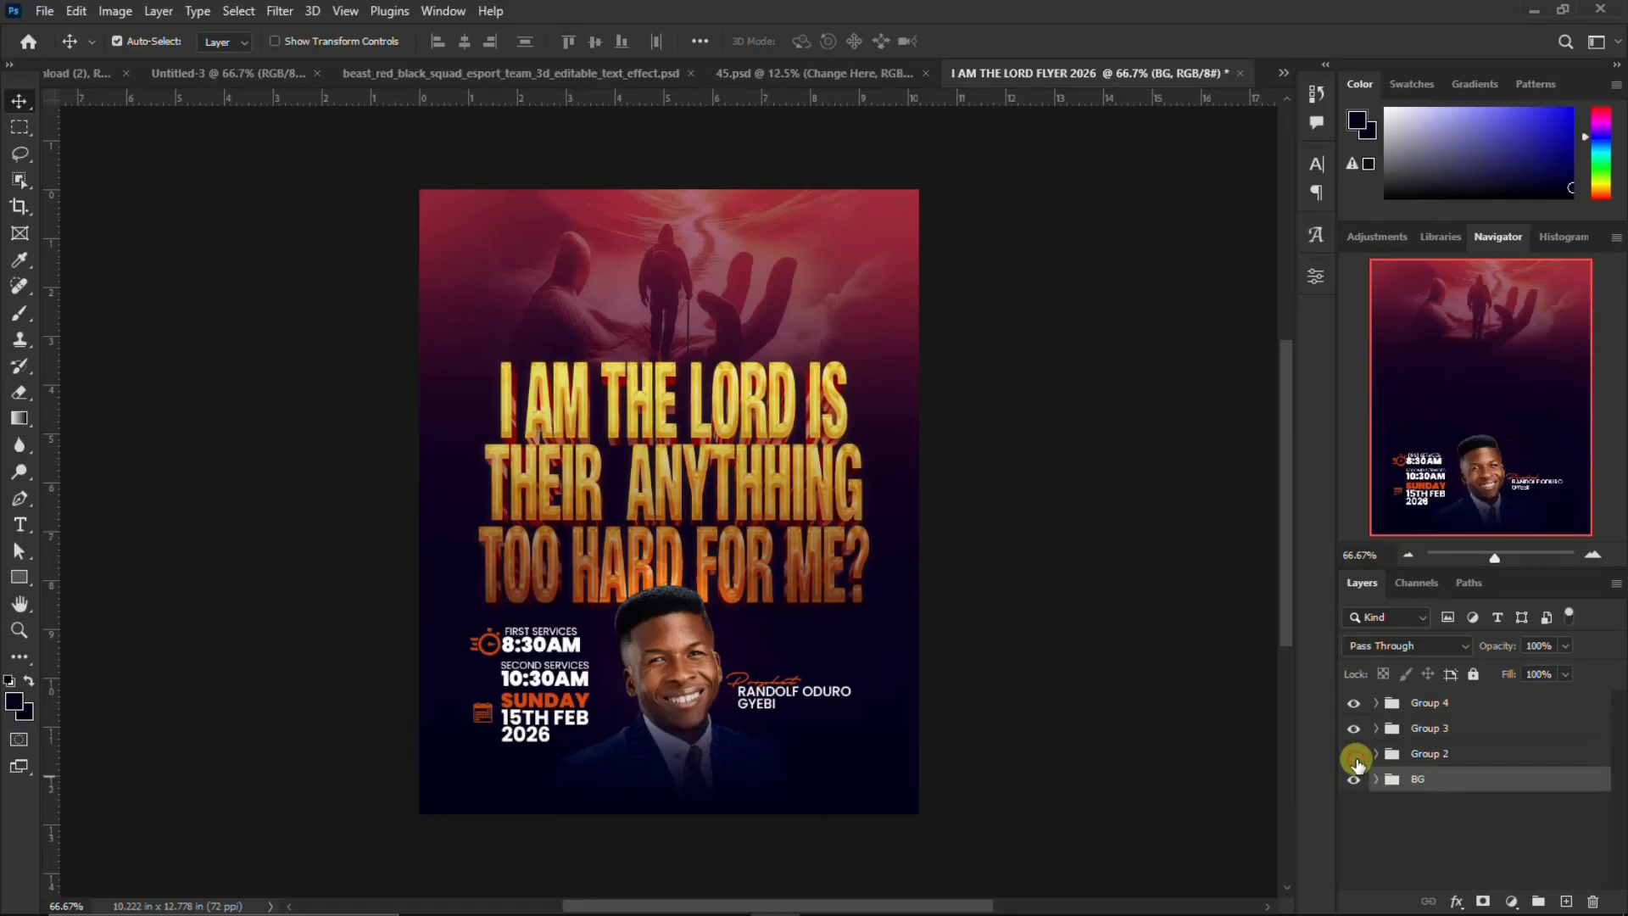
{"action": "left_click", "coordinate": [1354, 753]}
{"action": "double_click", "coordinate": [1426, 753]}
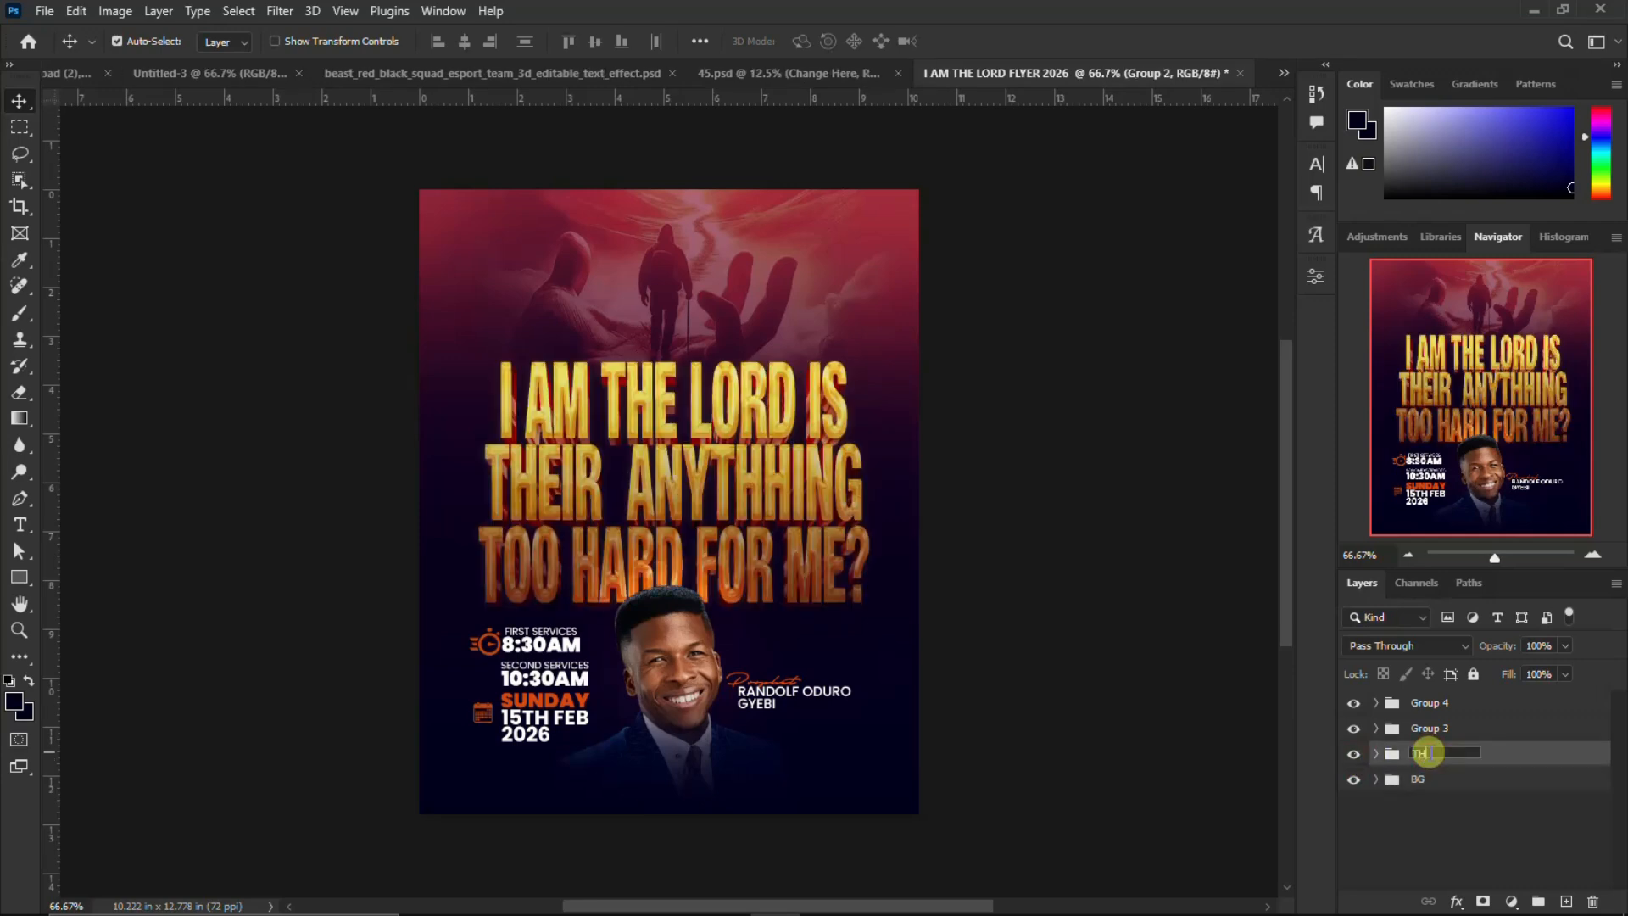
{"action": "key", "text": "Return"}
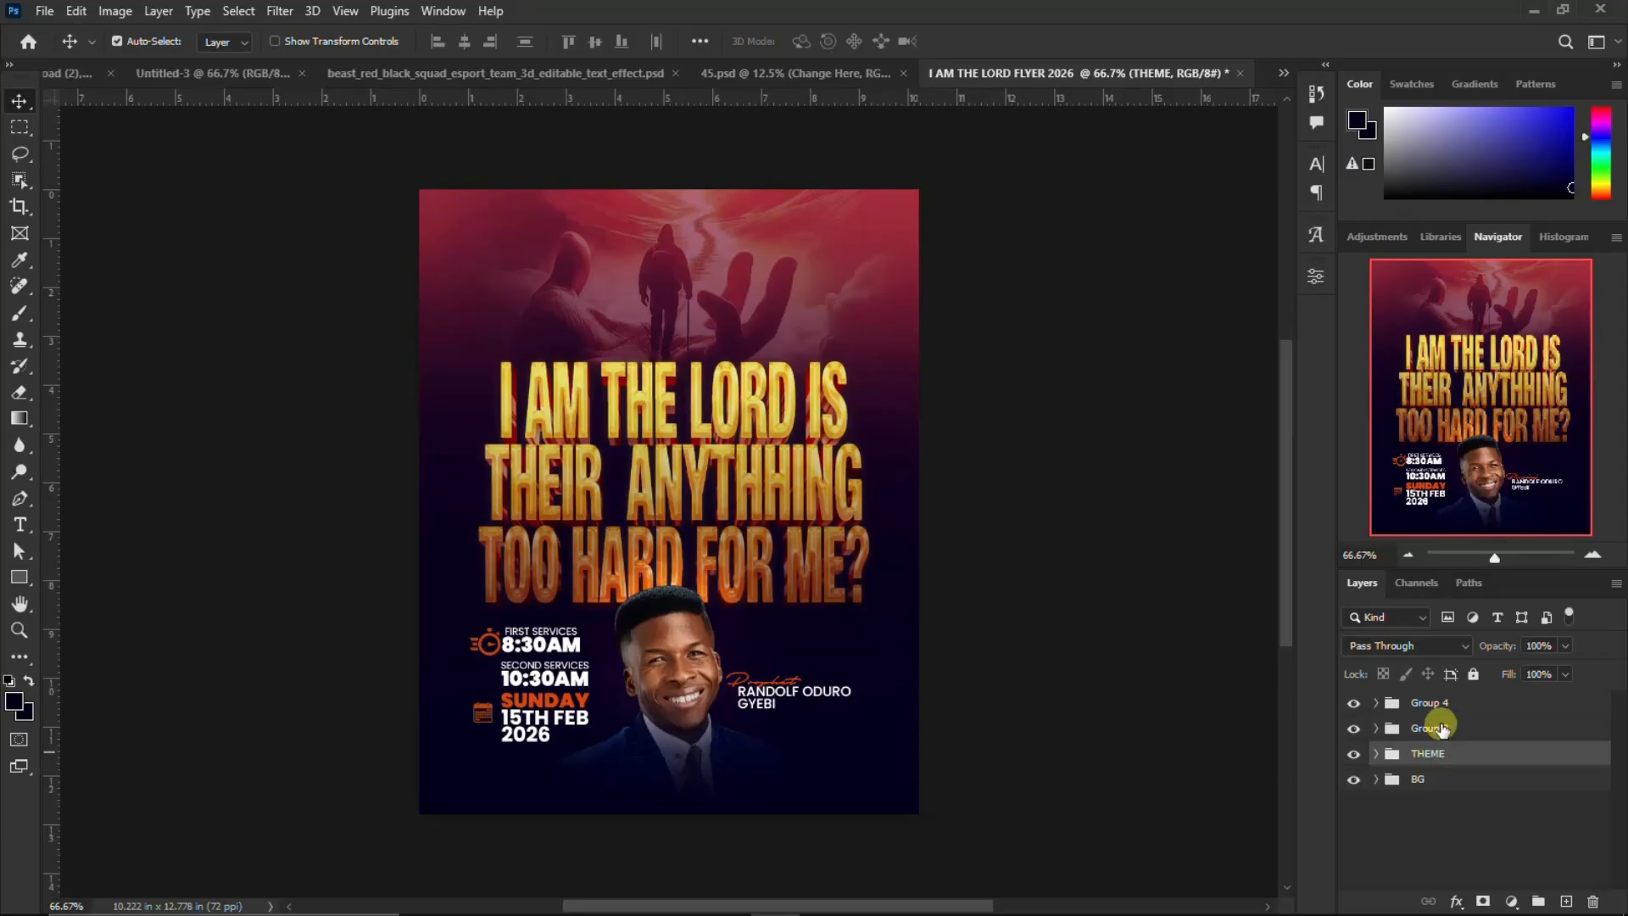
Toggle Group 3's visibility to check its contents and rename it NAMES AND IMAGES
{"action": "left_click", "coordinate": [1441, 728]}
{"action": "right_click", "coordinate": [1442, 727]}
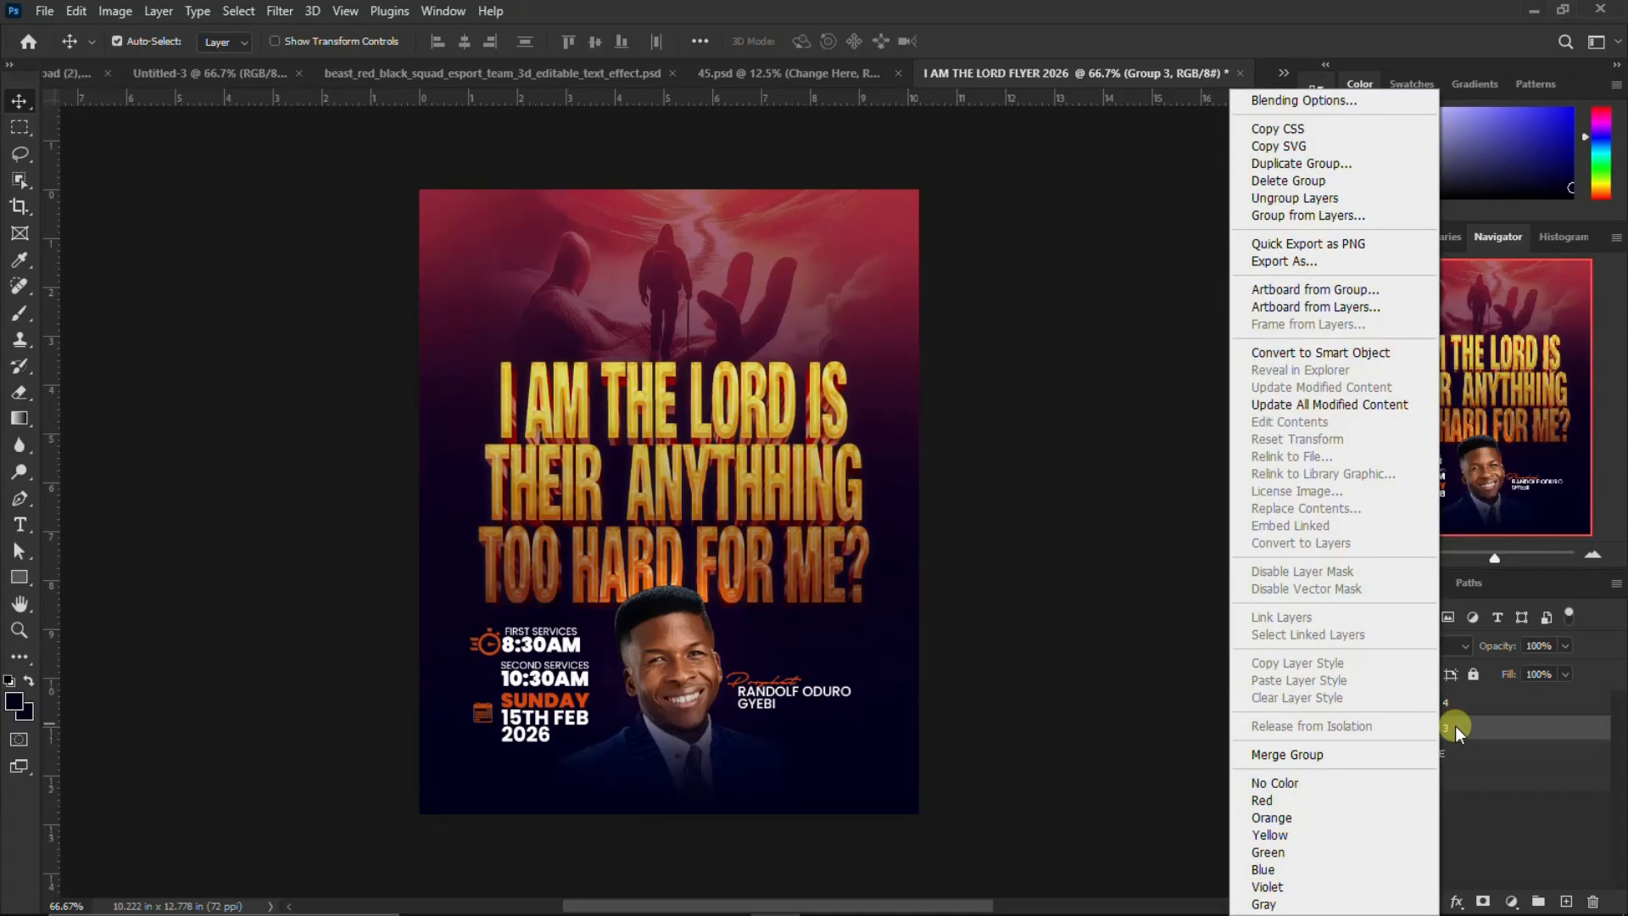
{"action": "left_click", "coordinate": [1467, 727]}
{"action": "double_click", "coordinate": [1426, 729]}
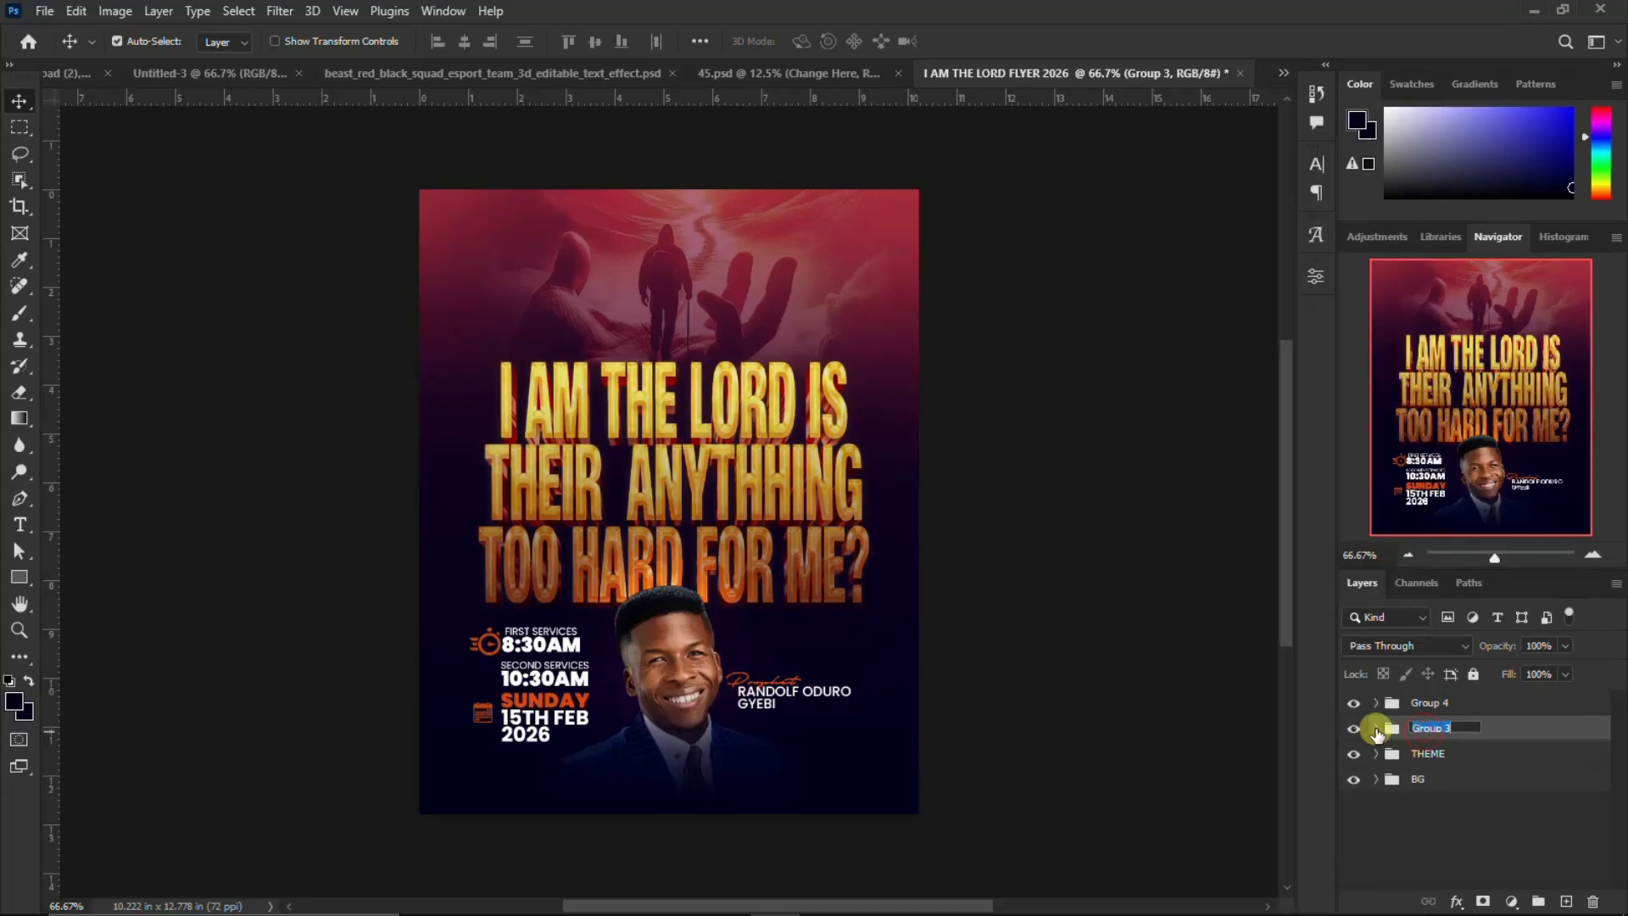
{"action": "left_click", "coordinate": [1352, 729]}
{"action": "left_click", "coordinate": [1351, 728]}
{"action": "double_click", "coordinate": [1426, 729]}
{"action": "type", "text": "NAMES AND IMAGE"}
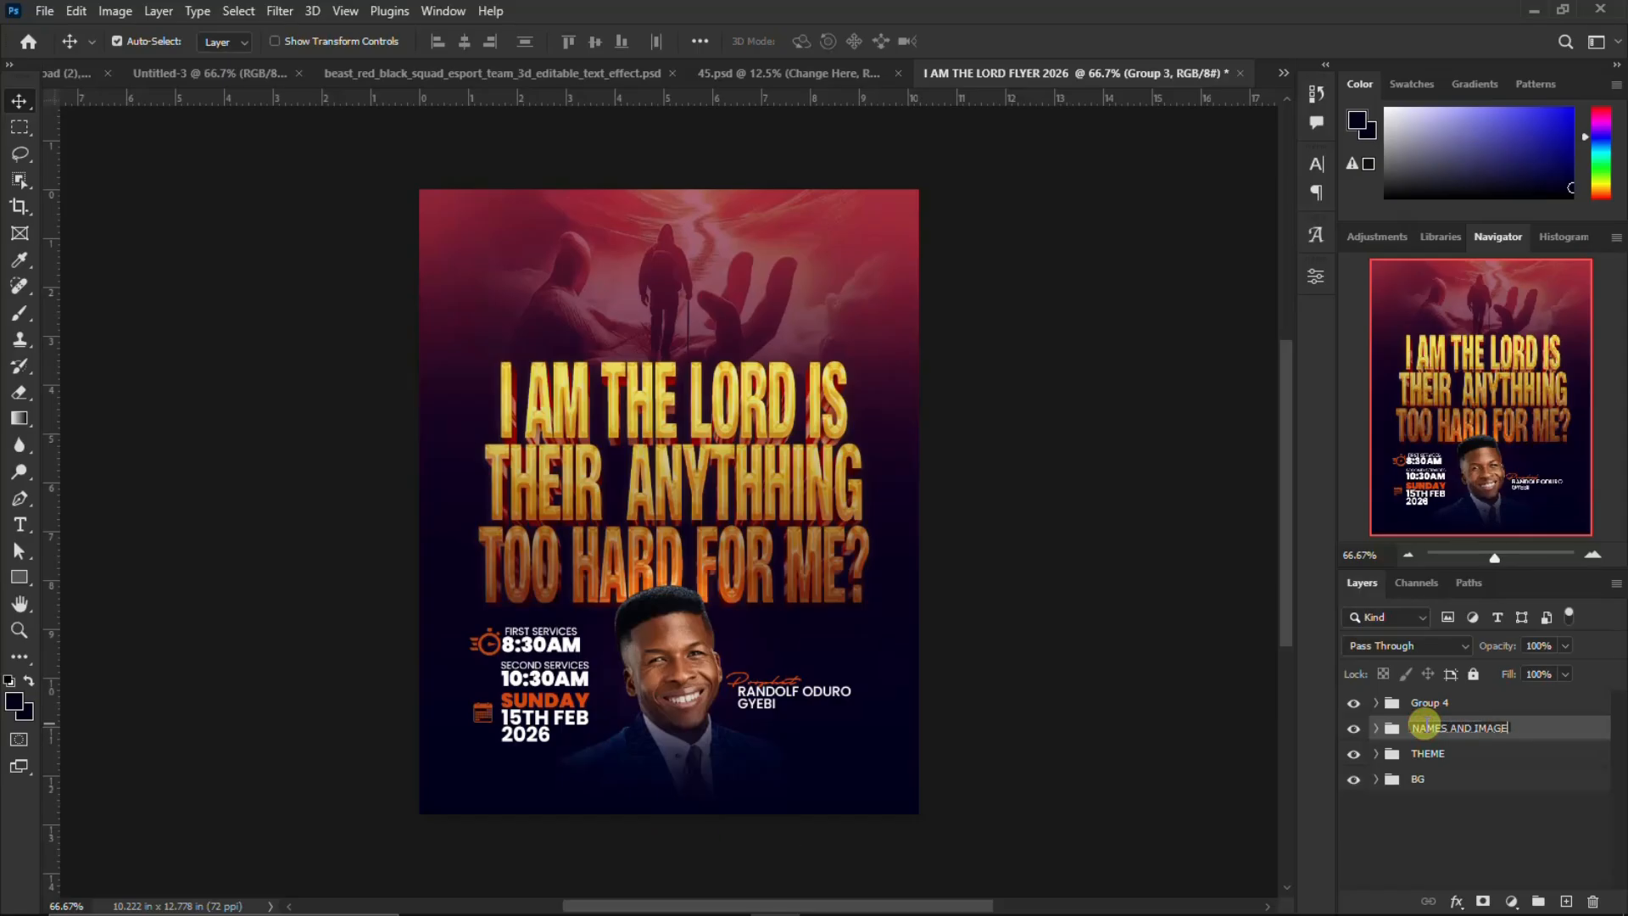
{"action": "key", "text": "Return"}
Identify the contents of Group 4 by toggling its visibility and rename it DATE AND TIME
{"action": "left_click", "coordinate": [1356, 703]}
{"action": "left_click", "coordinate": [1355, 703]}
{"action": "left_click", "coordinate": [1429, 704]}
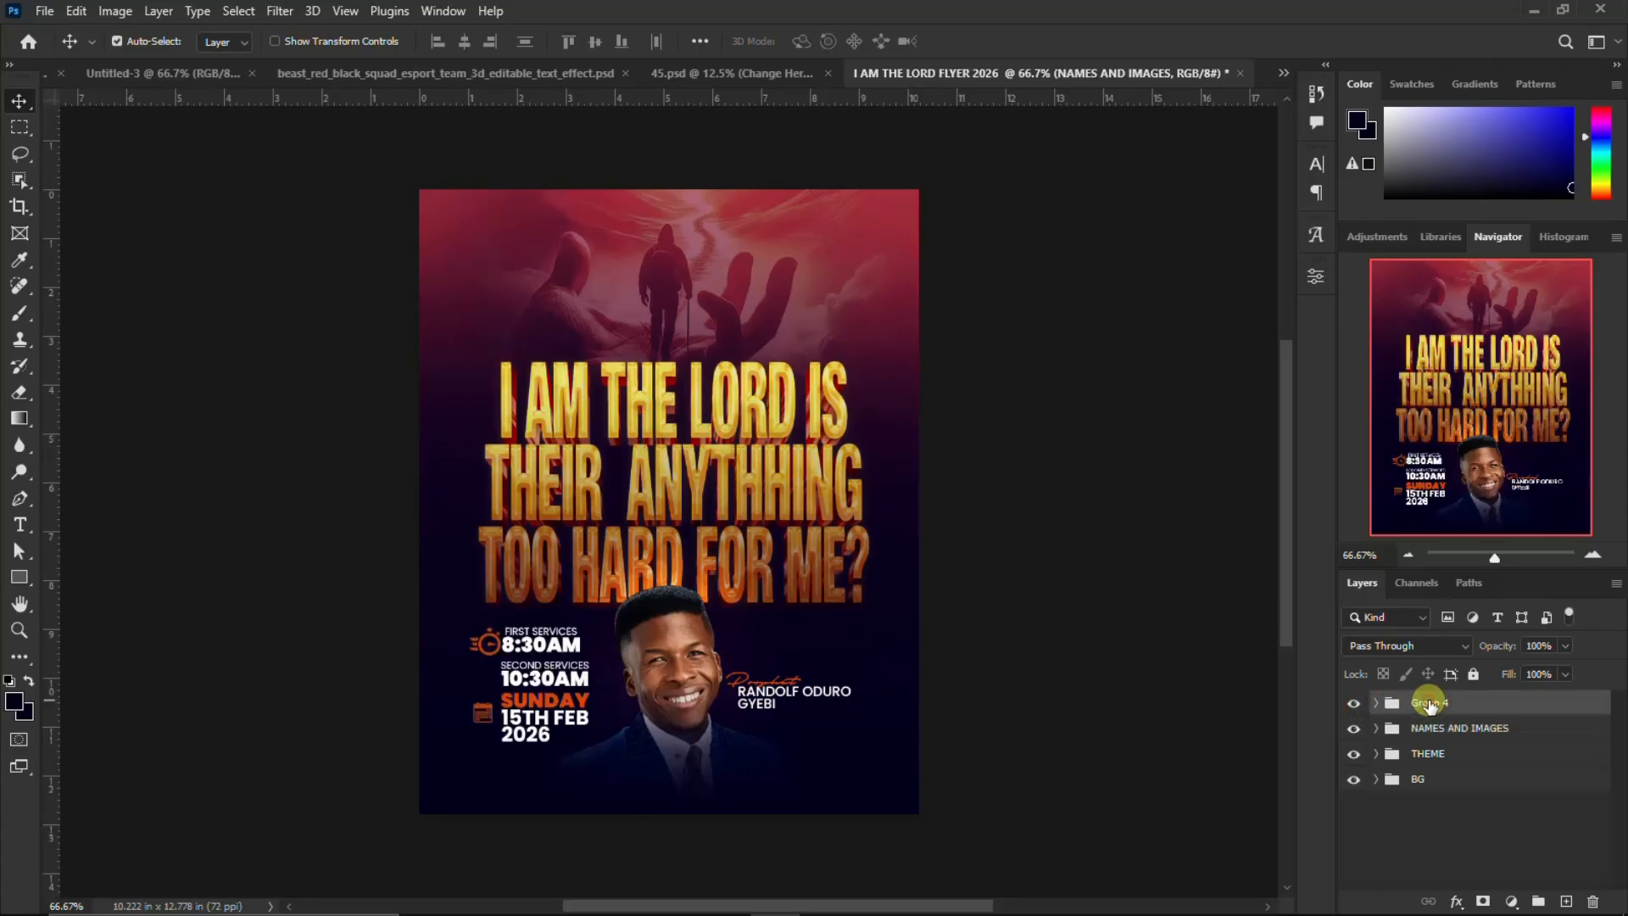
{"action": "double_click", "coordinate": [1429, 704]}
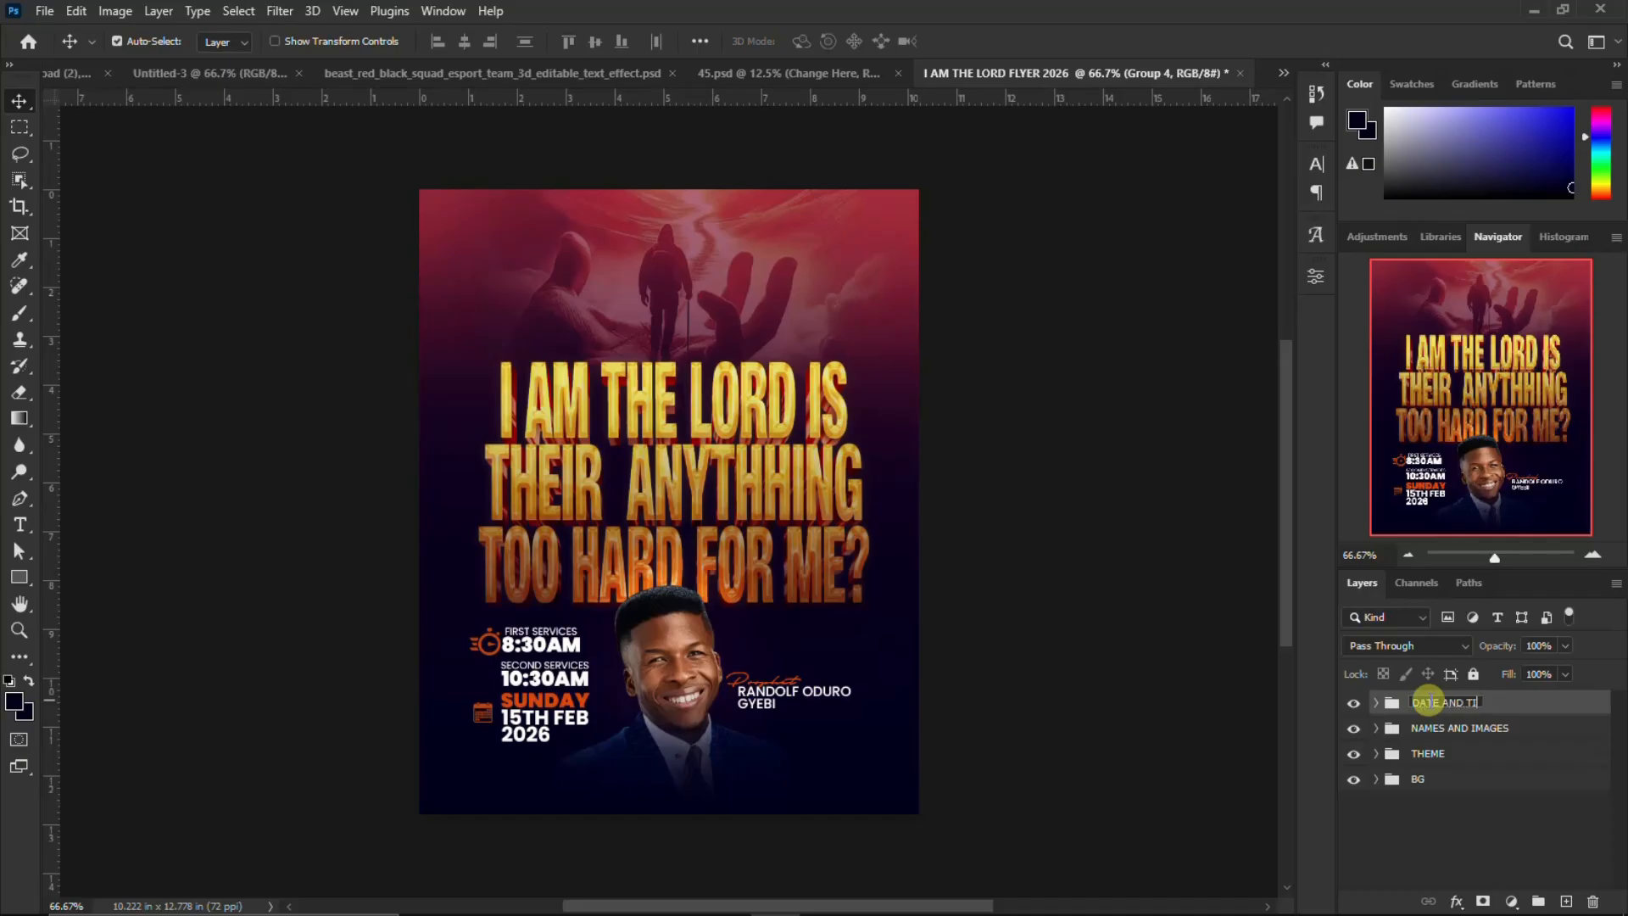
{"action": "key", "text": "Return"}
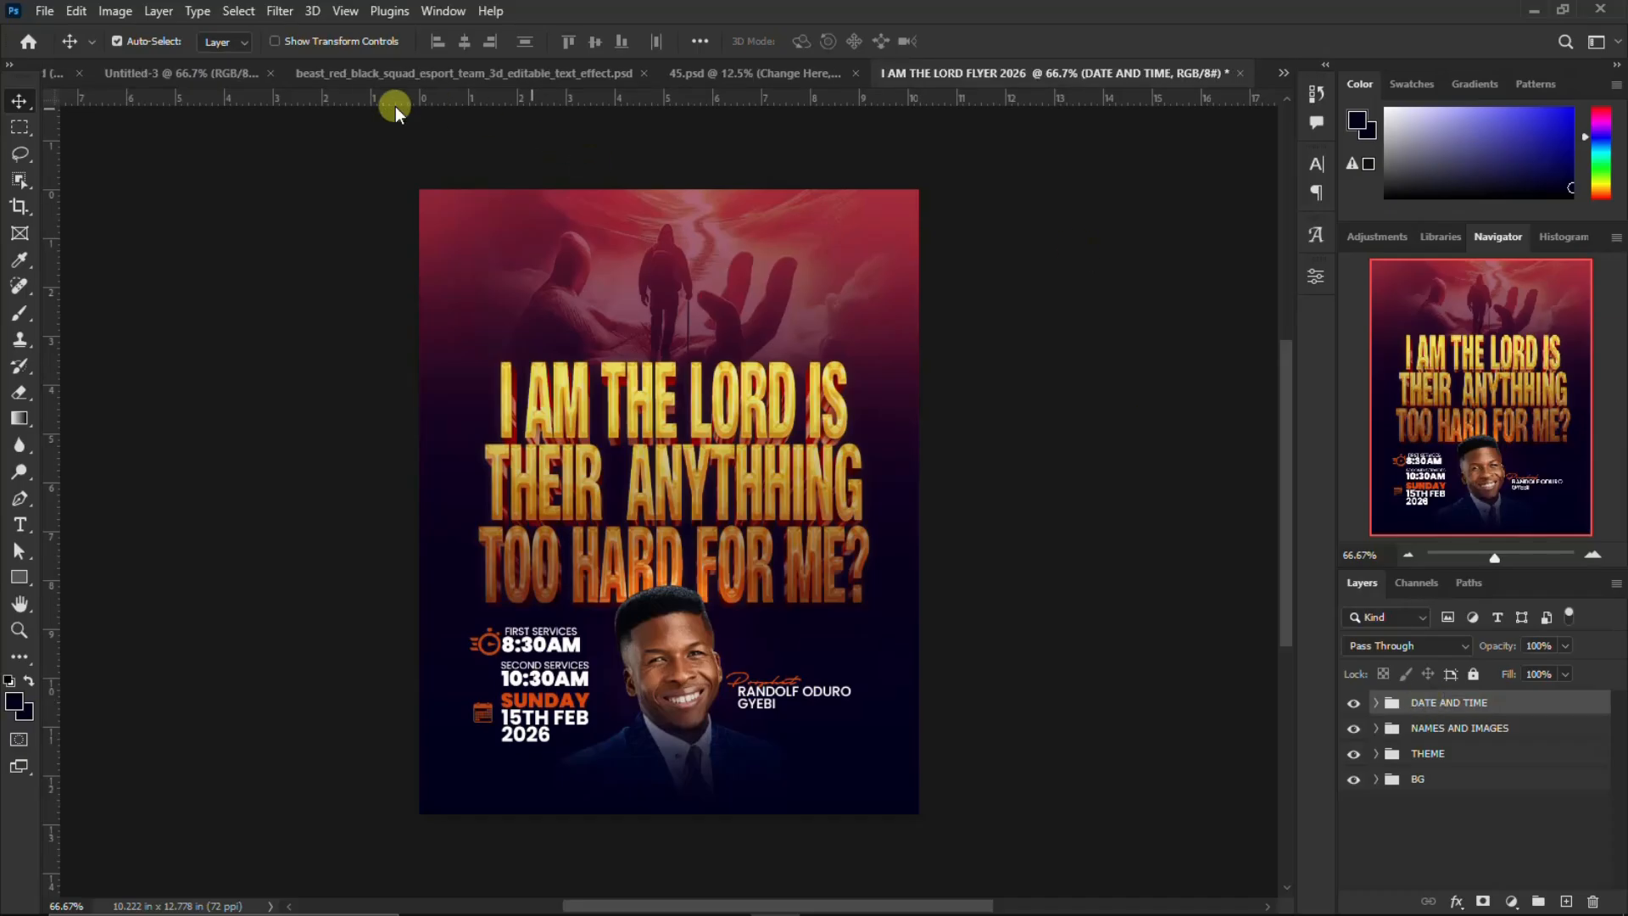
Copy the auditorium text, address text and location pin layers from Untitled-3's LOCATION group into I AM THE LORD FLYER 2026
{"action": "left_click", "coordinate": [219, 75]}
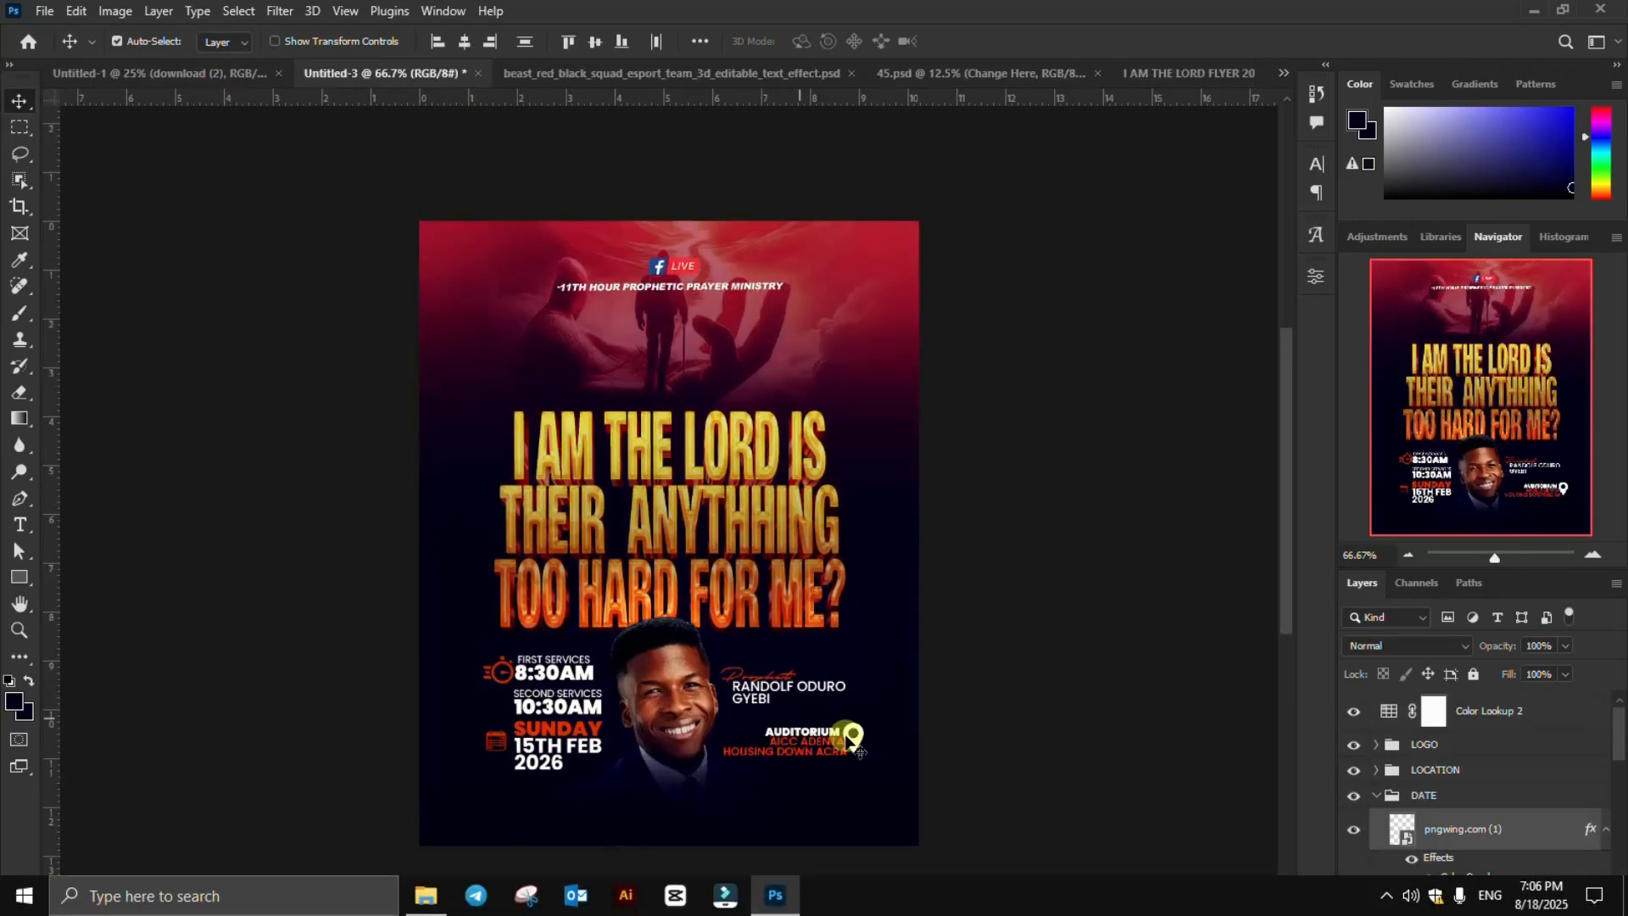
{"action": "left_click", "coordinate": [1375, 796]}
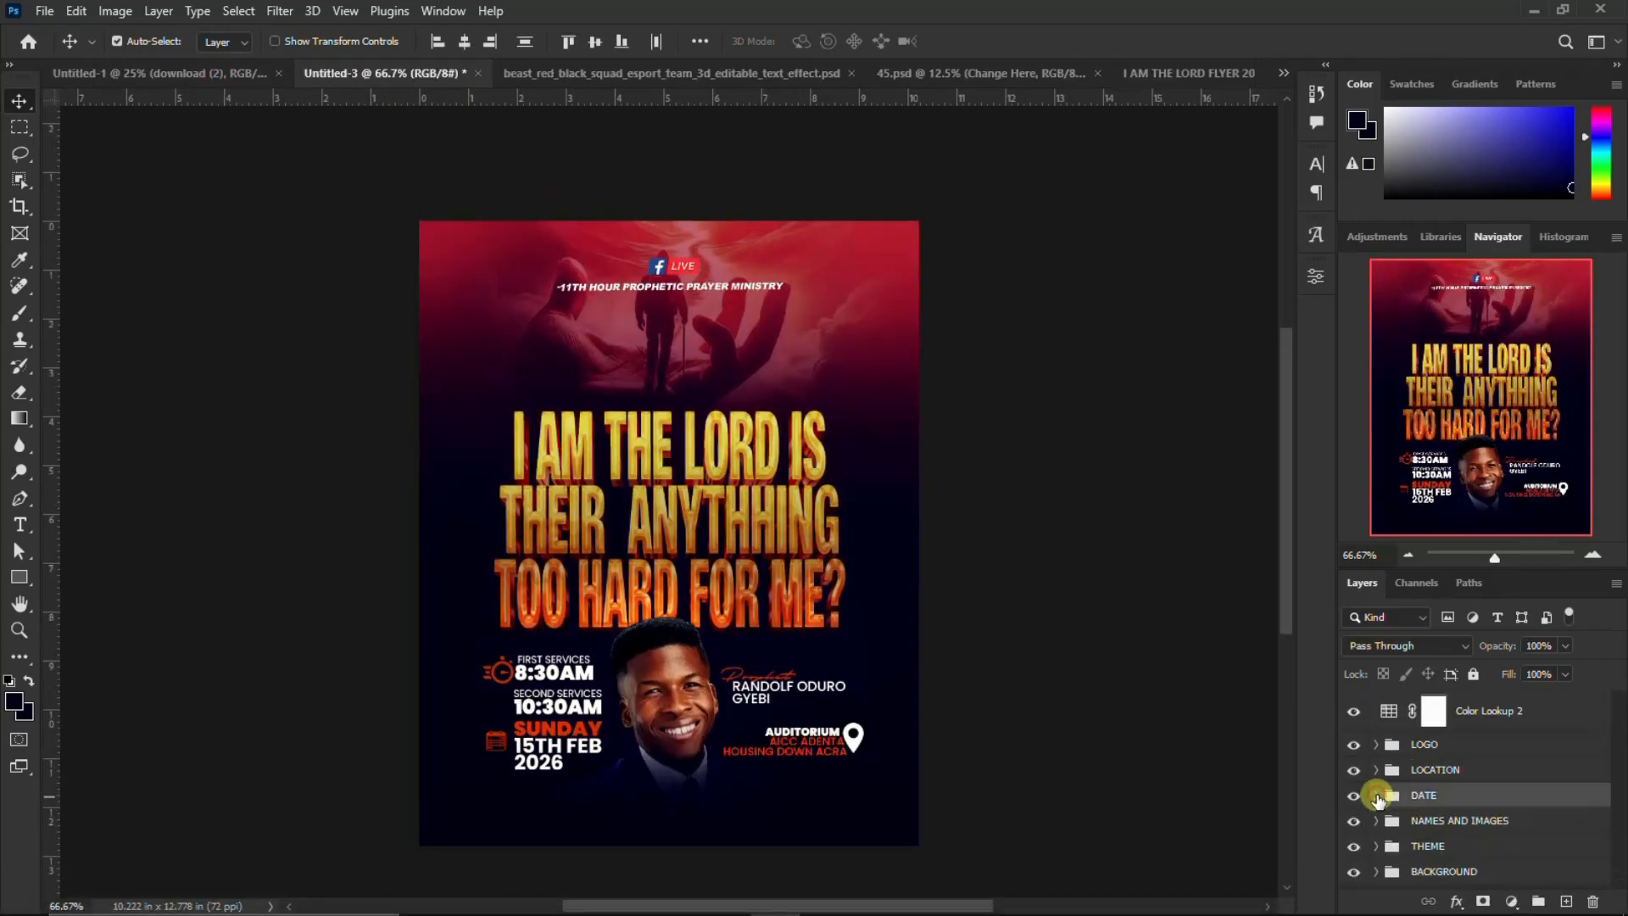
{"action": "left_click", "coordinate": [1424, 771]}
{"action": "left_click", "coordinate": [1375, 770]}
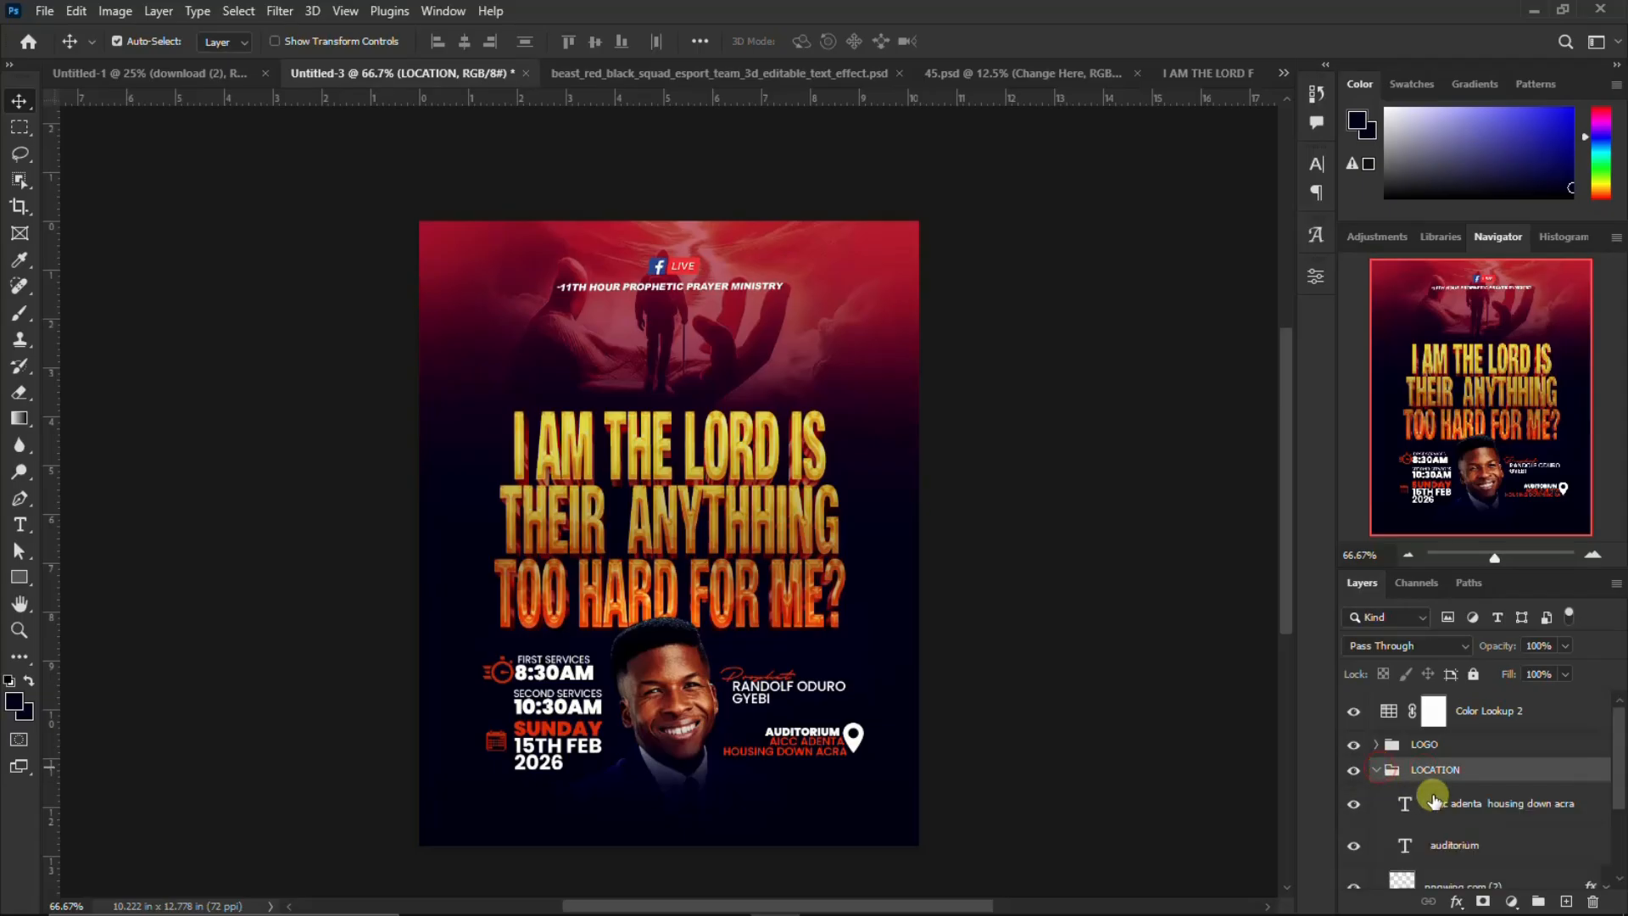
{"action": "left_click", "coordinate": [1435, 804]}
{"action": "scroll", "coordinate": [1429, 846], "scroll_direction": "down", "scroll_amount": 2}
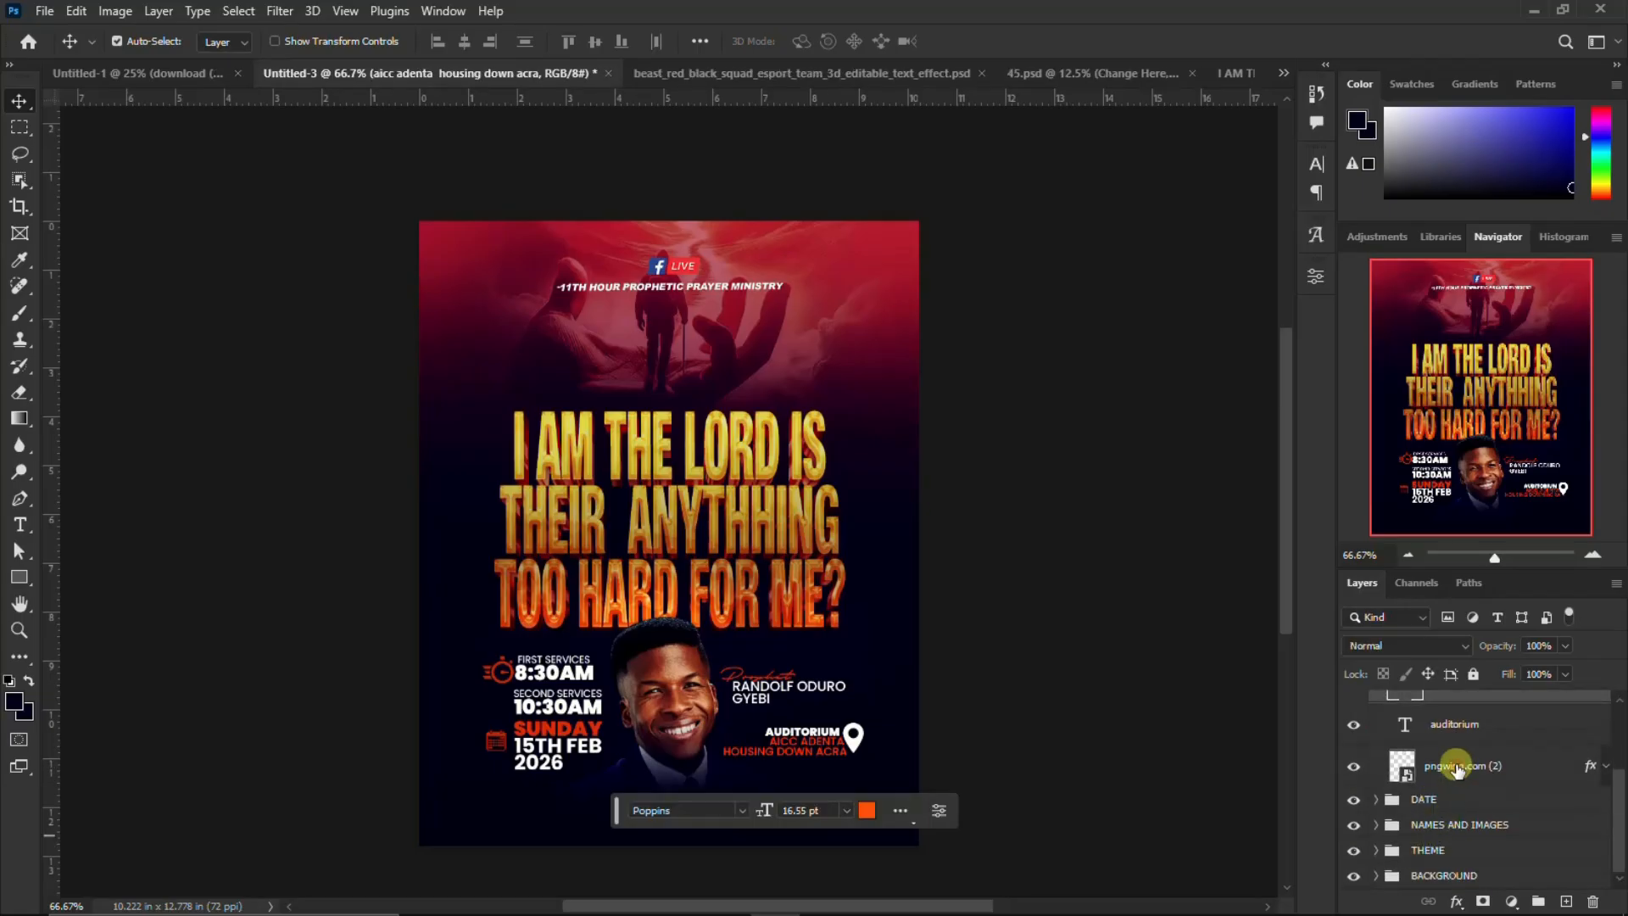
{"action": "left_click", "coordinate": [1454, 765], "text": "shift"}
{"action": "left_click_drag", "start_coordinate": [814, 746], "coordinate": [812, 604]}
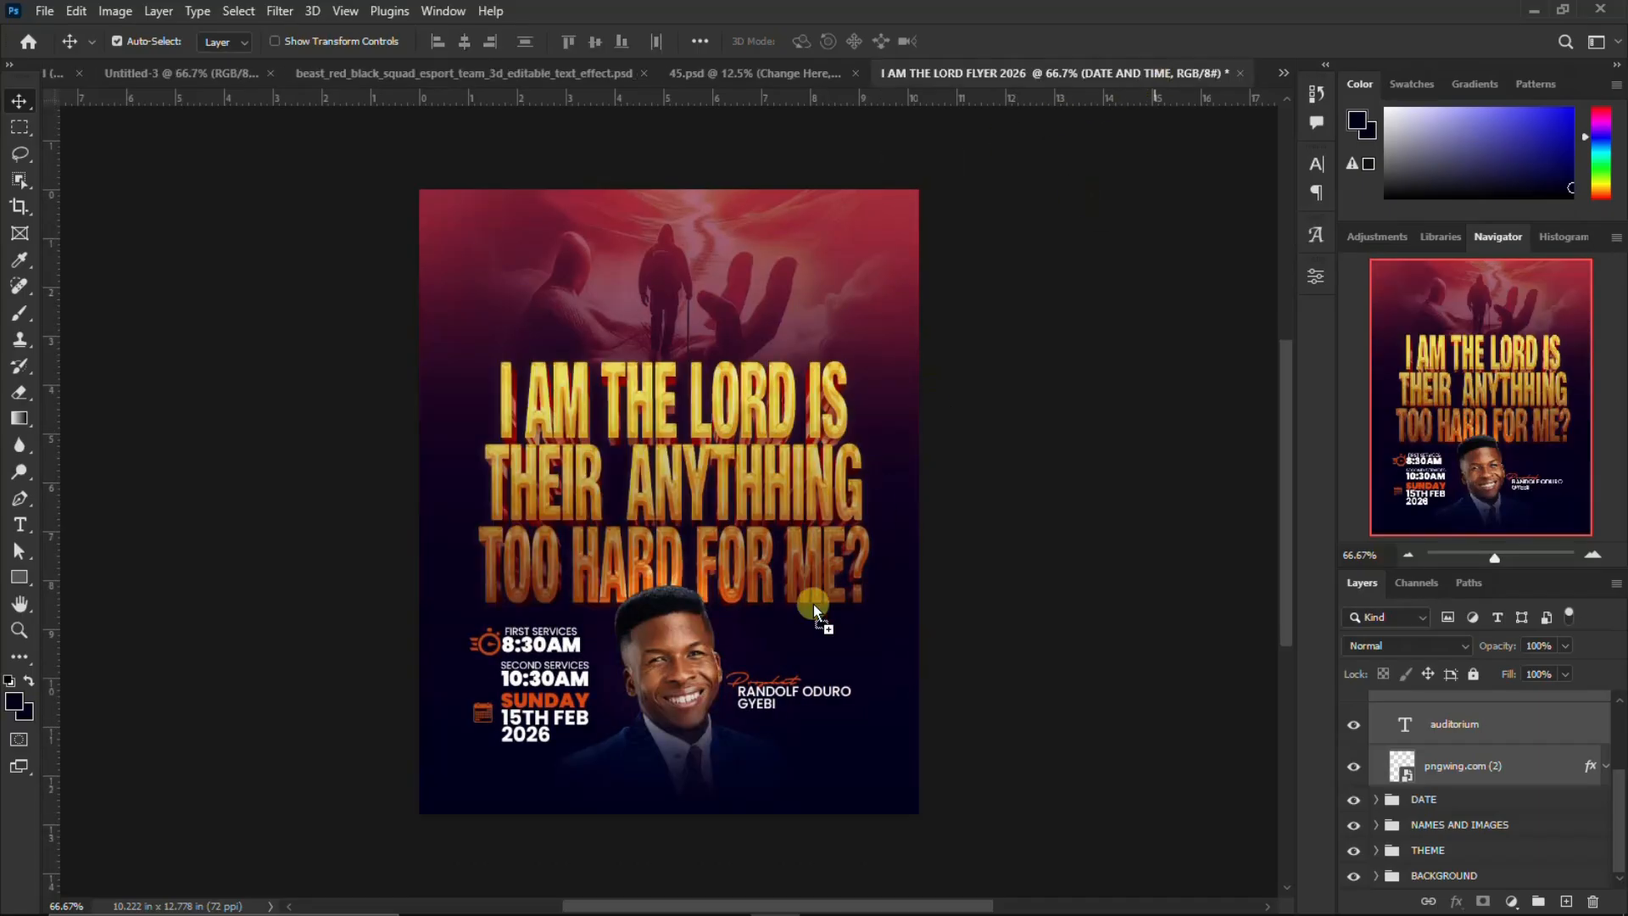
Position the copied location text and pin beneath the prophet's name and nudge them slightly left
{"action": "left_click_drag", "start_coordinate": [768, 724], "coordinate": [810, 735]}
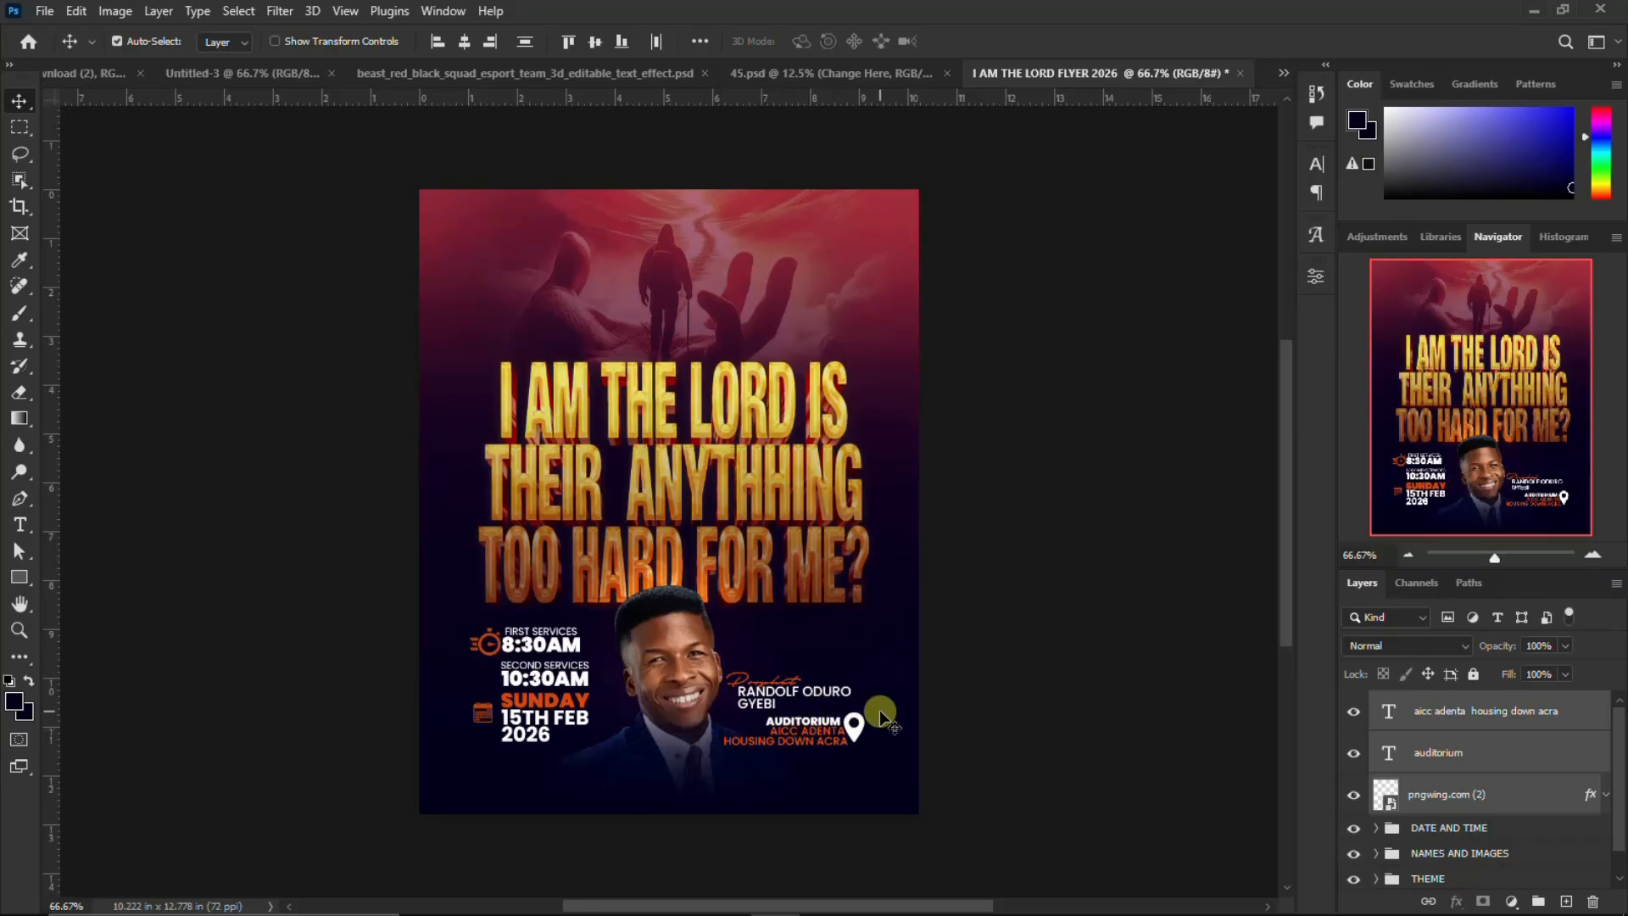
{"action": "key", "text": "Left"}
{"action": "key", "text": "Left"}
{"action": "key", "text": "Left"}
{"action": "key", "text": "Left"}
{"action": "key", "text": "Left"}
{"action": "key", "text": "Left"}
{"action": "key", "text": "Left"}
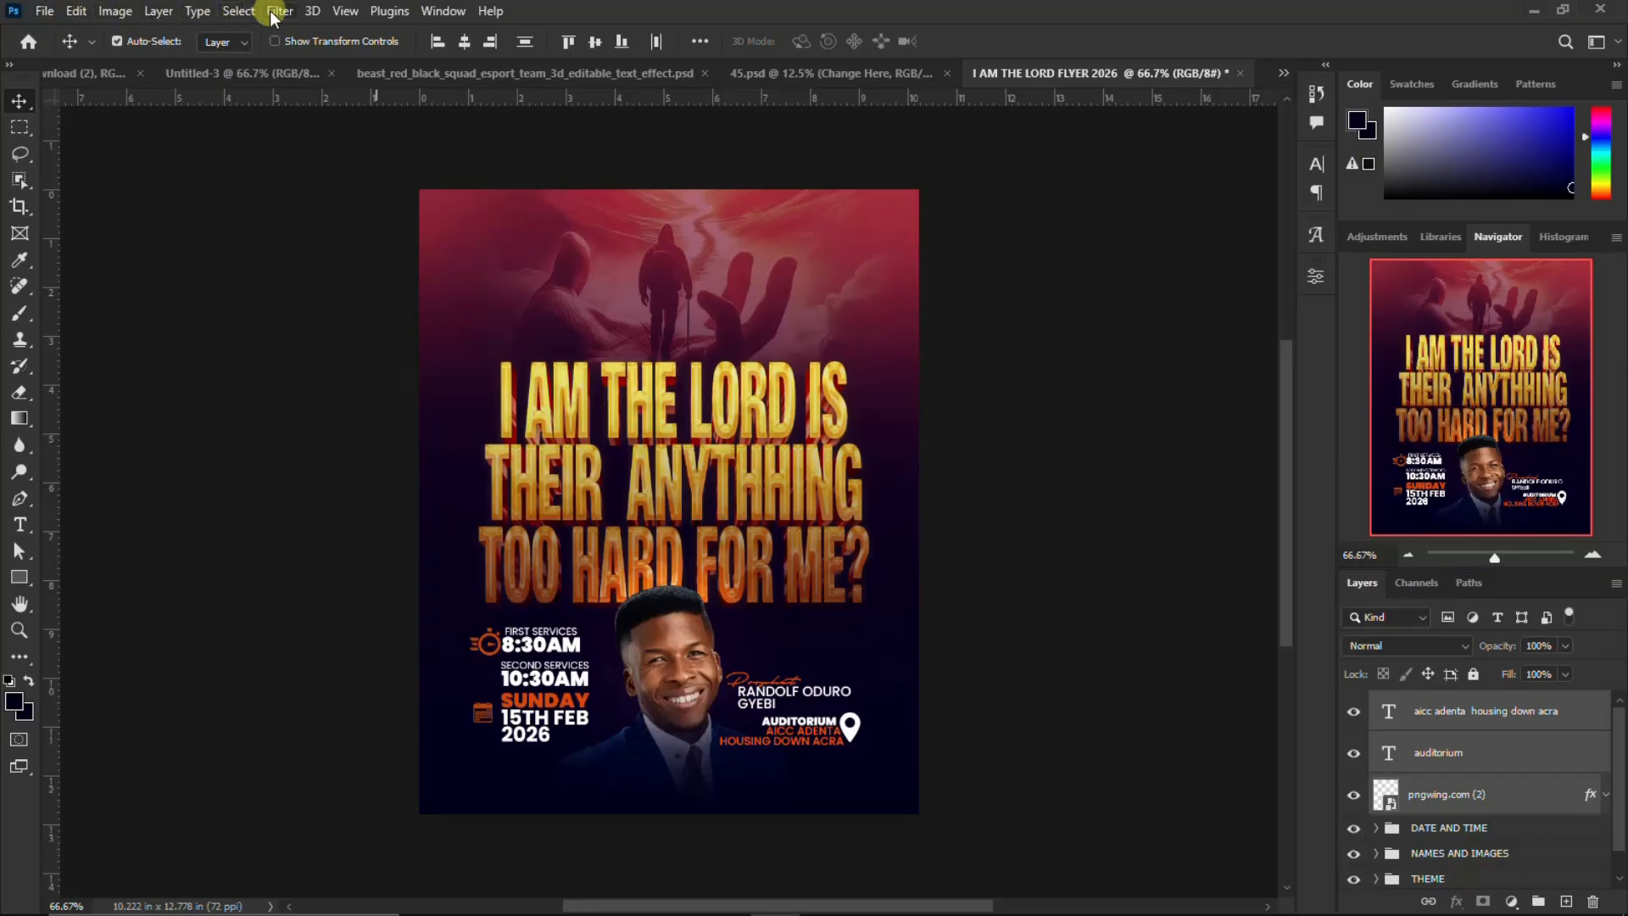
Add a cyan guide layout with 3 columns and 3 rows, 1 in gutters and 0.067 in margins, clearing existing guides
{"action": "left_click", "coordinate": [345, 10]}
{"action": "mouse_move", "coordinate": [405, 555]}
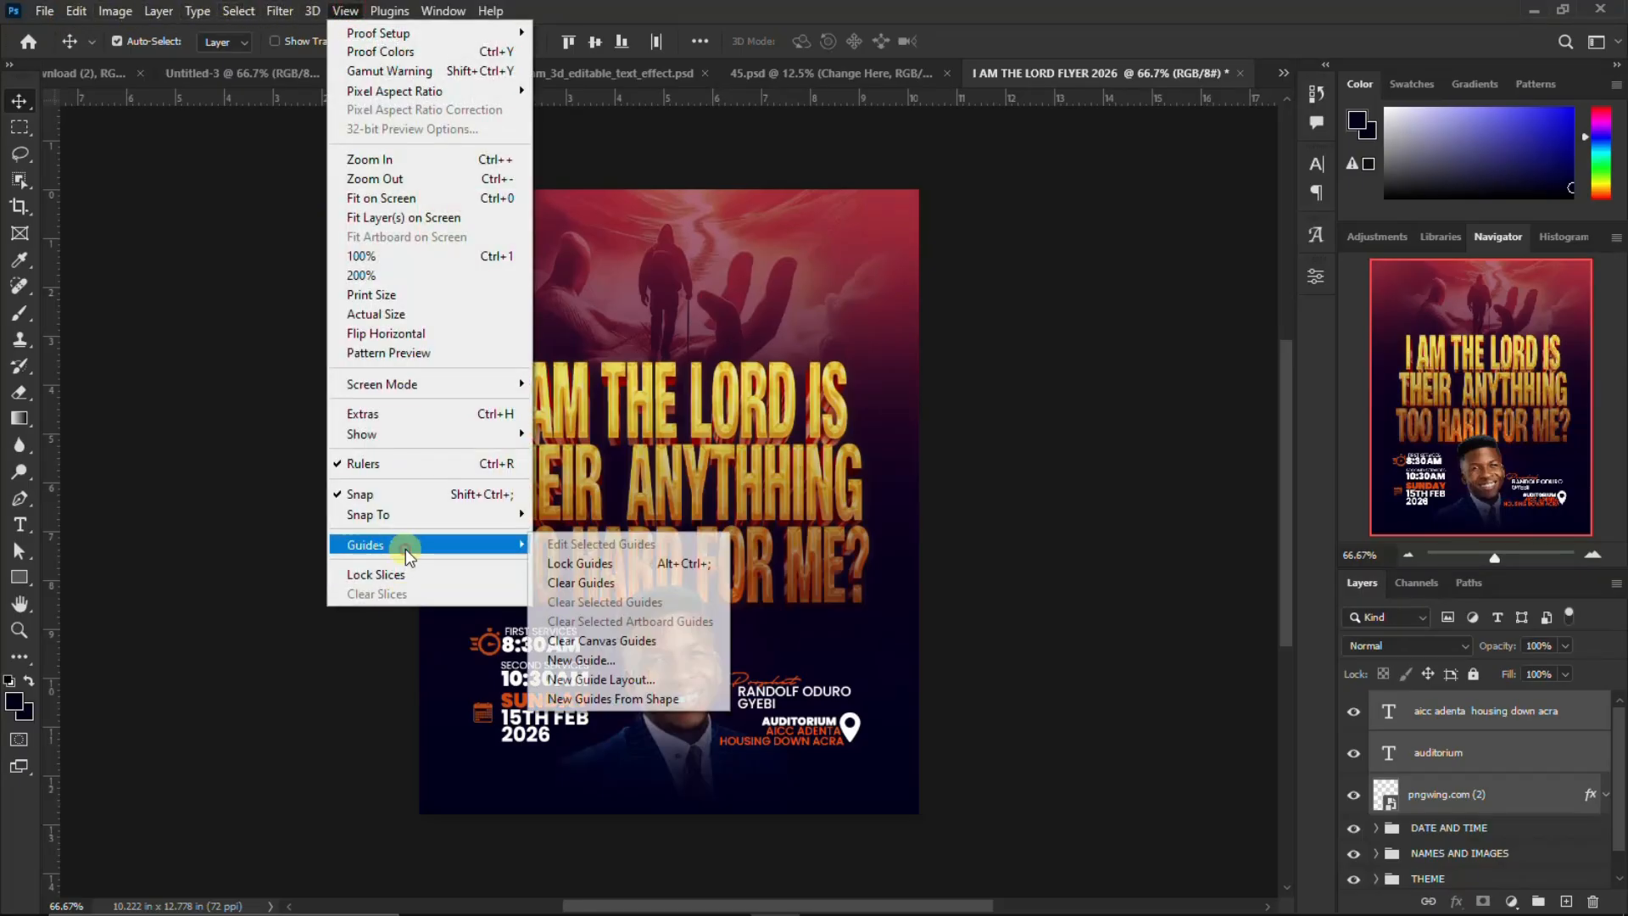
{"action": "left_click", "coordinate": [603, 679]}
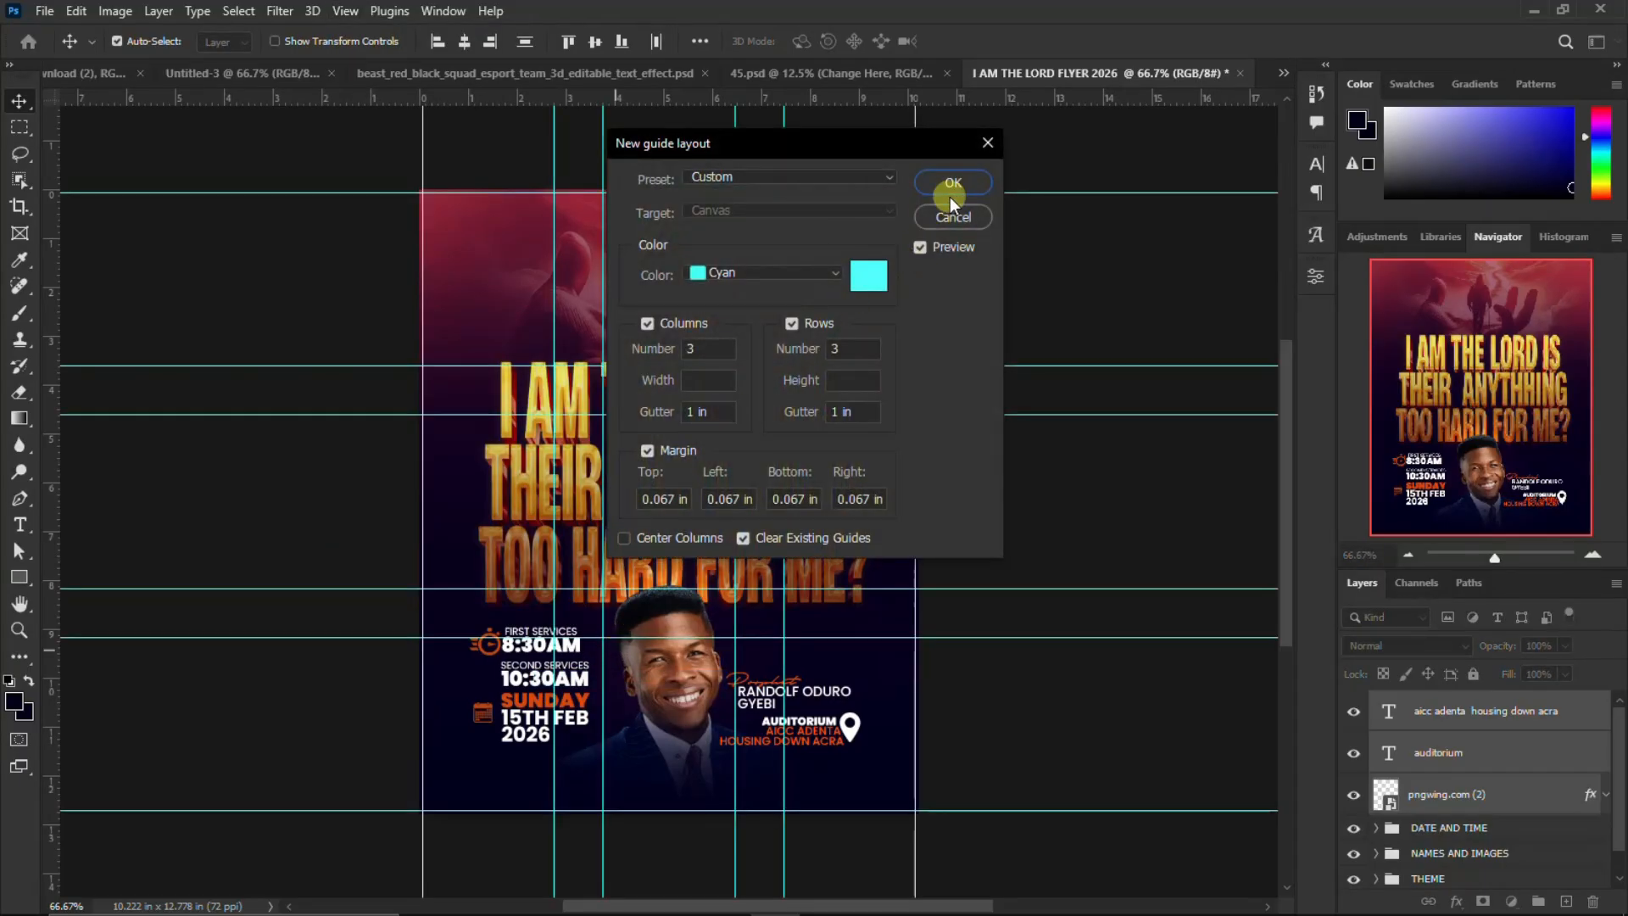
{"action": "left_click", "coordinate": [953, 182]}
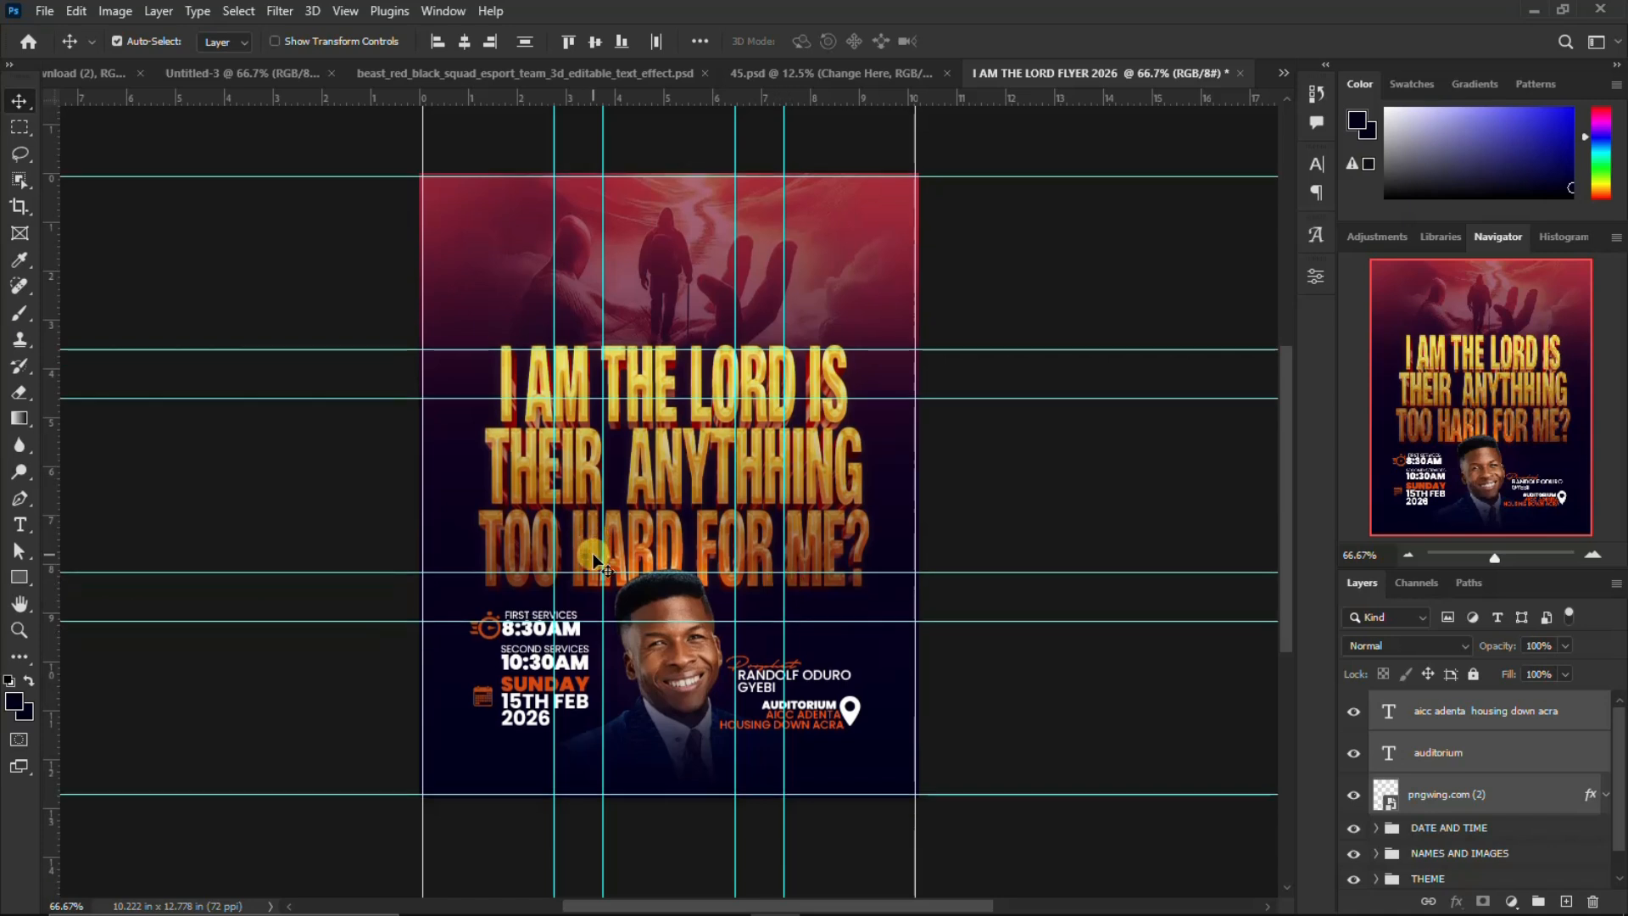
Group the address, auditorium and pin layers and name the group LOCATION
{"action": "key", "text": "ctrl+g"}
{"action": "left_click", "coordinate": [1415, 711]}
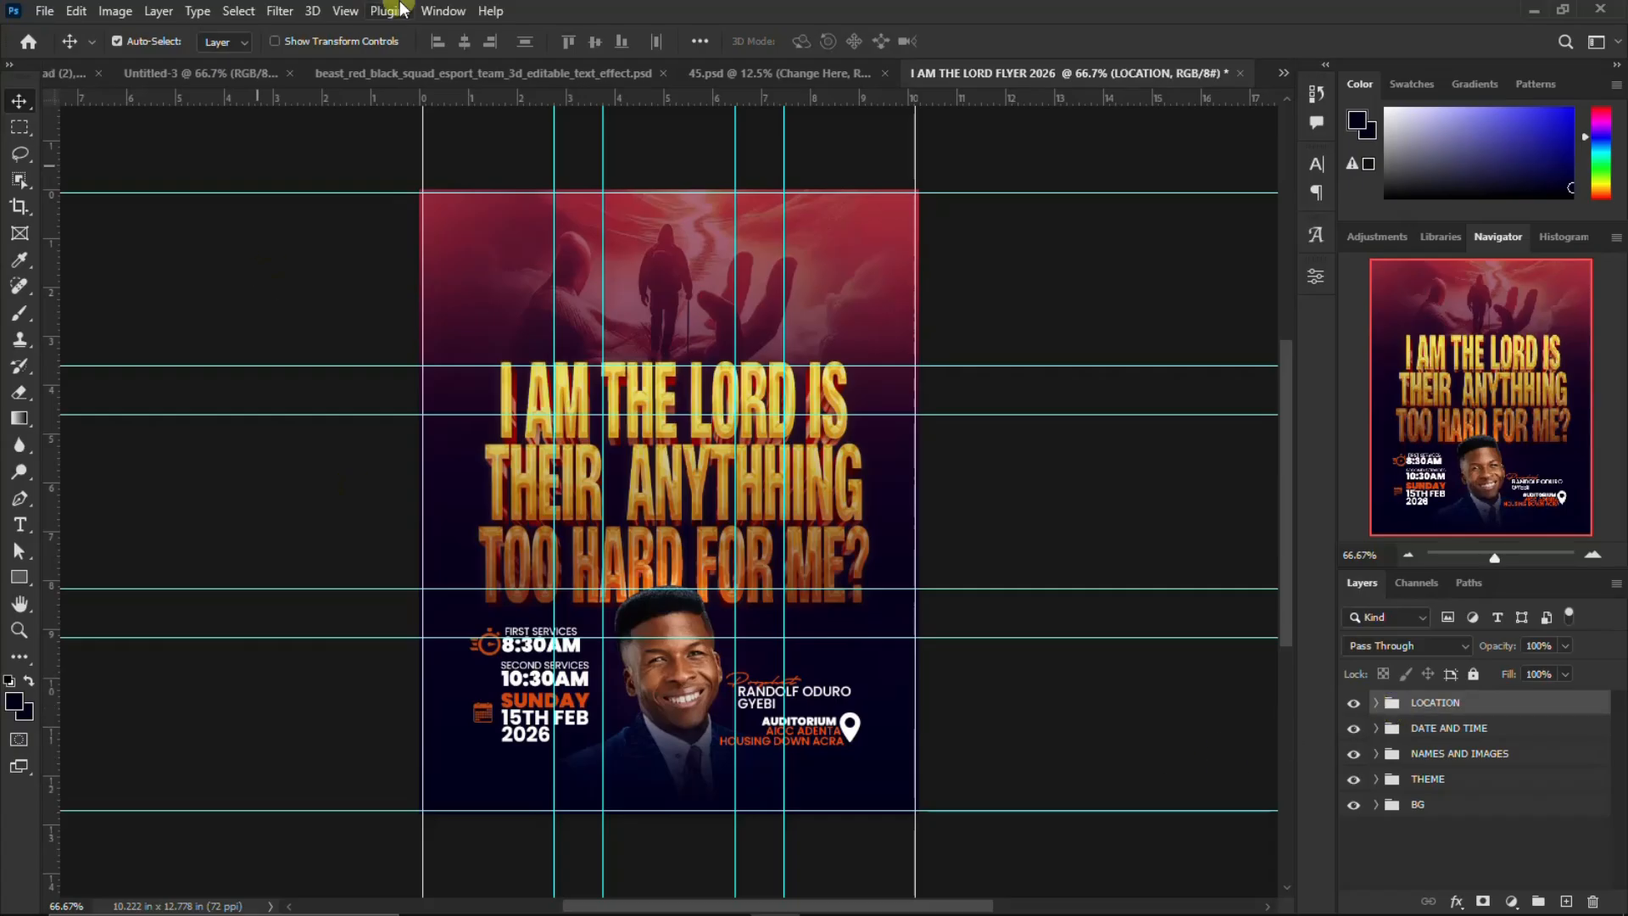
{"action": "left_click", "coordinate": [173, 76]}
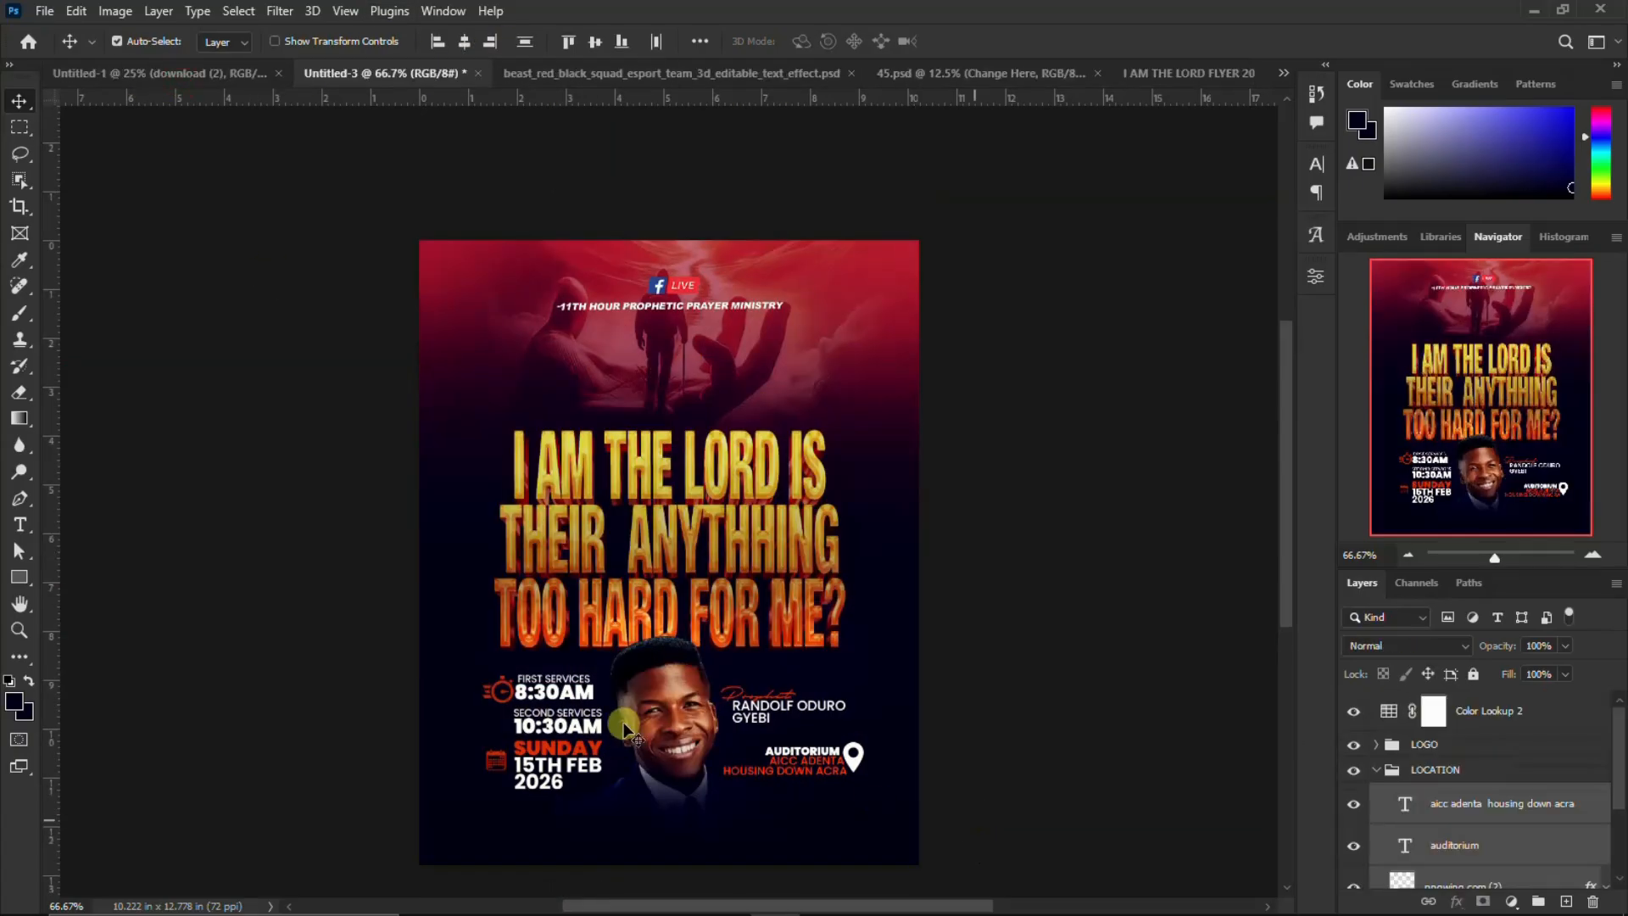
{"action": "scroll", "coordinate": [757, 650], "scroll_direction": "down", "scroll_amount": 2}
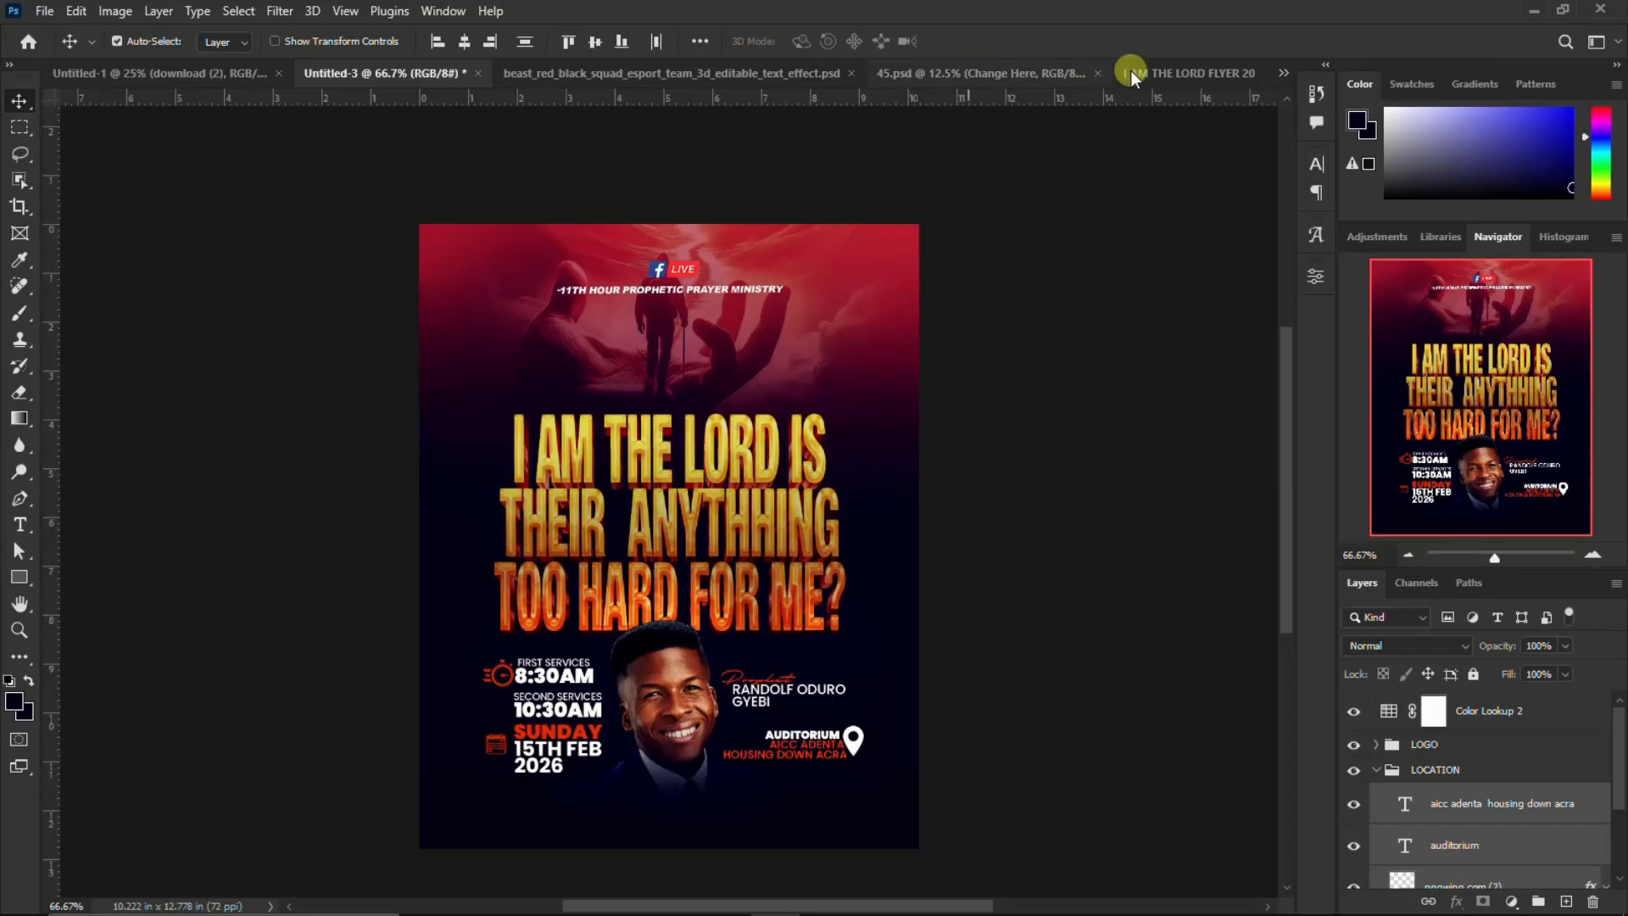
{"action": "left_click", "coordinate": [1152, 88]}
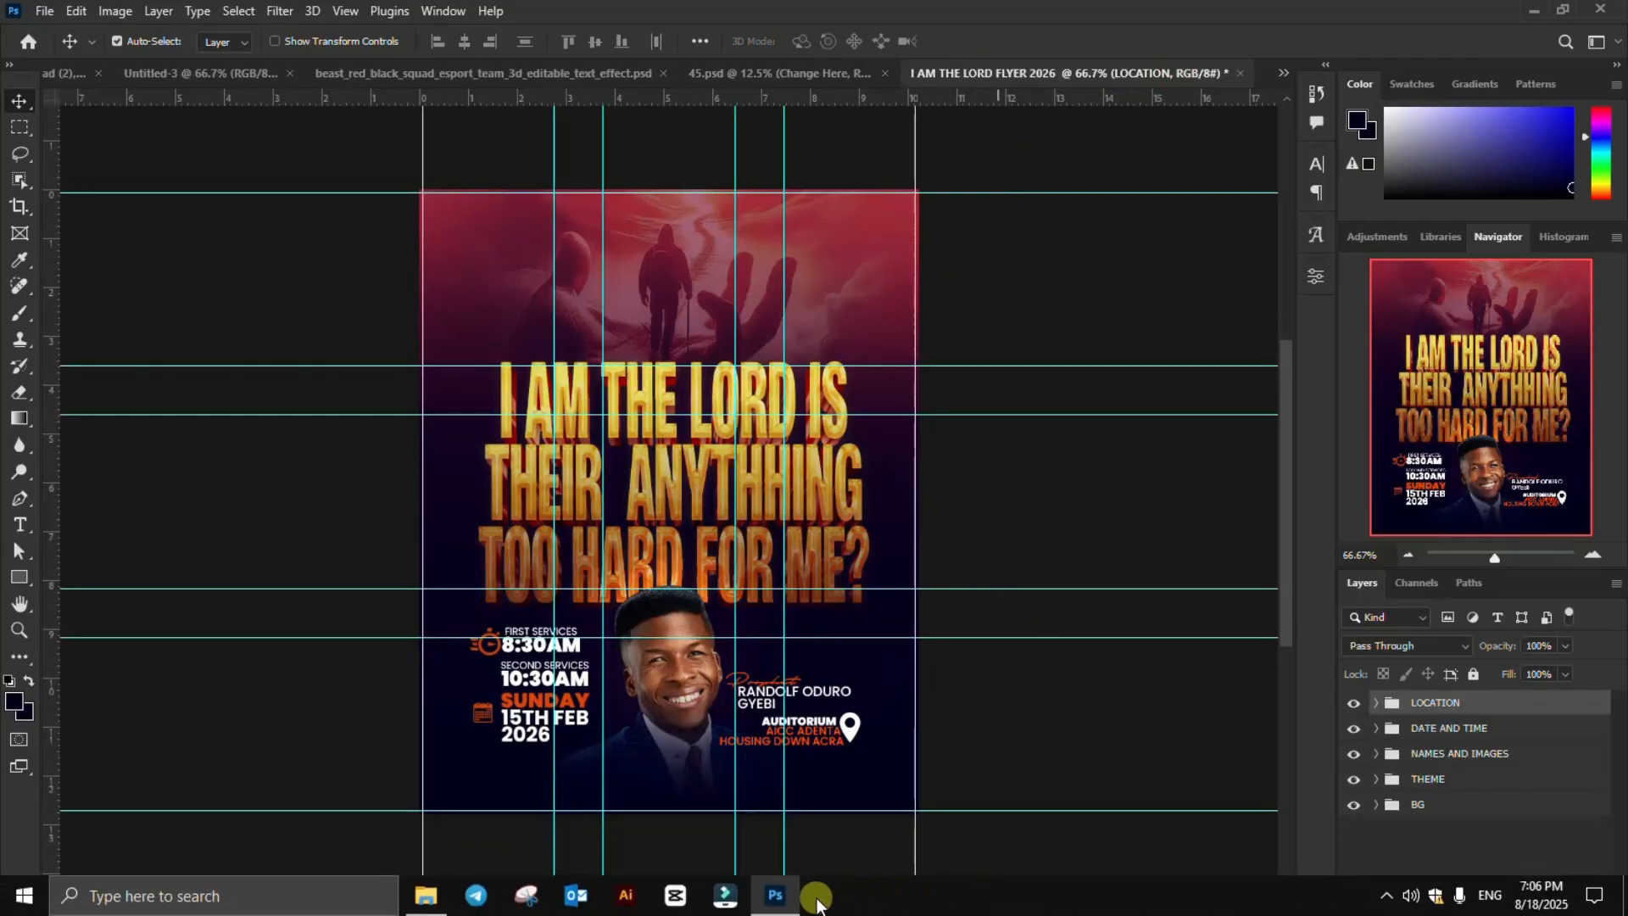
Copy the Facebook Live badge and ministry name layers from Untitled-3 to the top of the flyer and group them as LOGO
{"action": "left_click", "coordinate": [160, 75]}
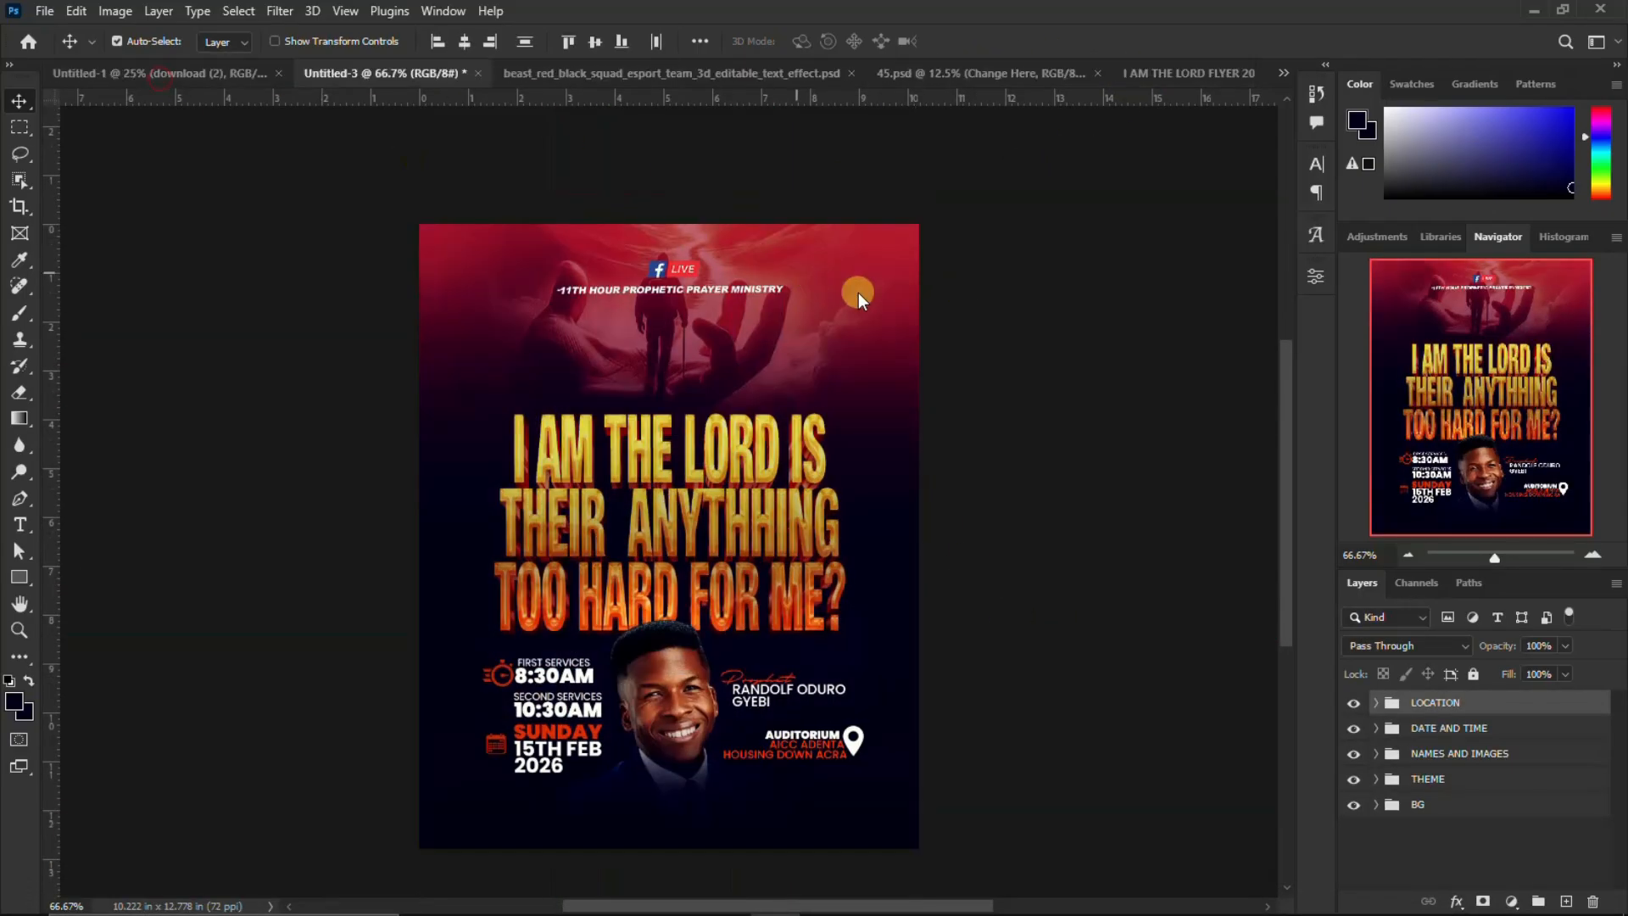
{"action": "left_click", "coordinate": [681, 274]}
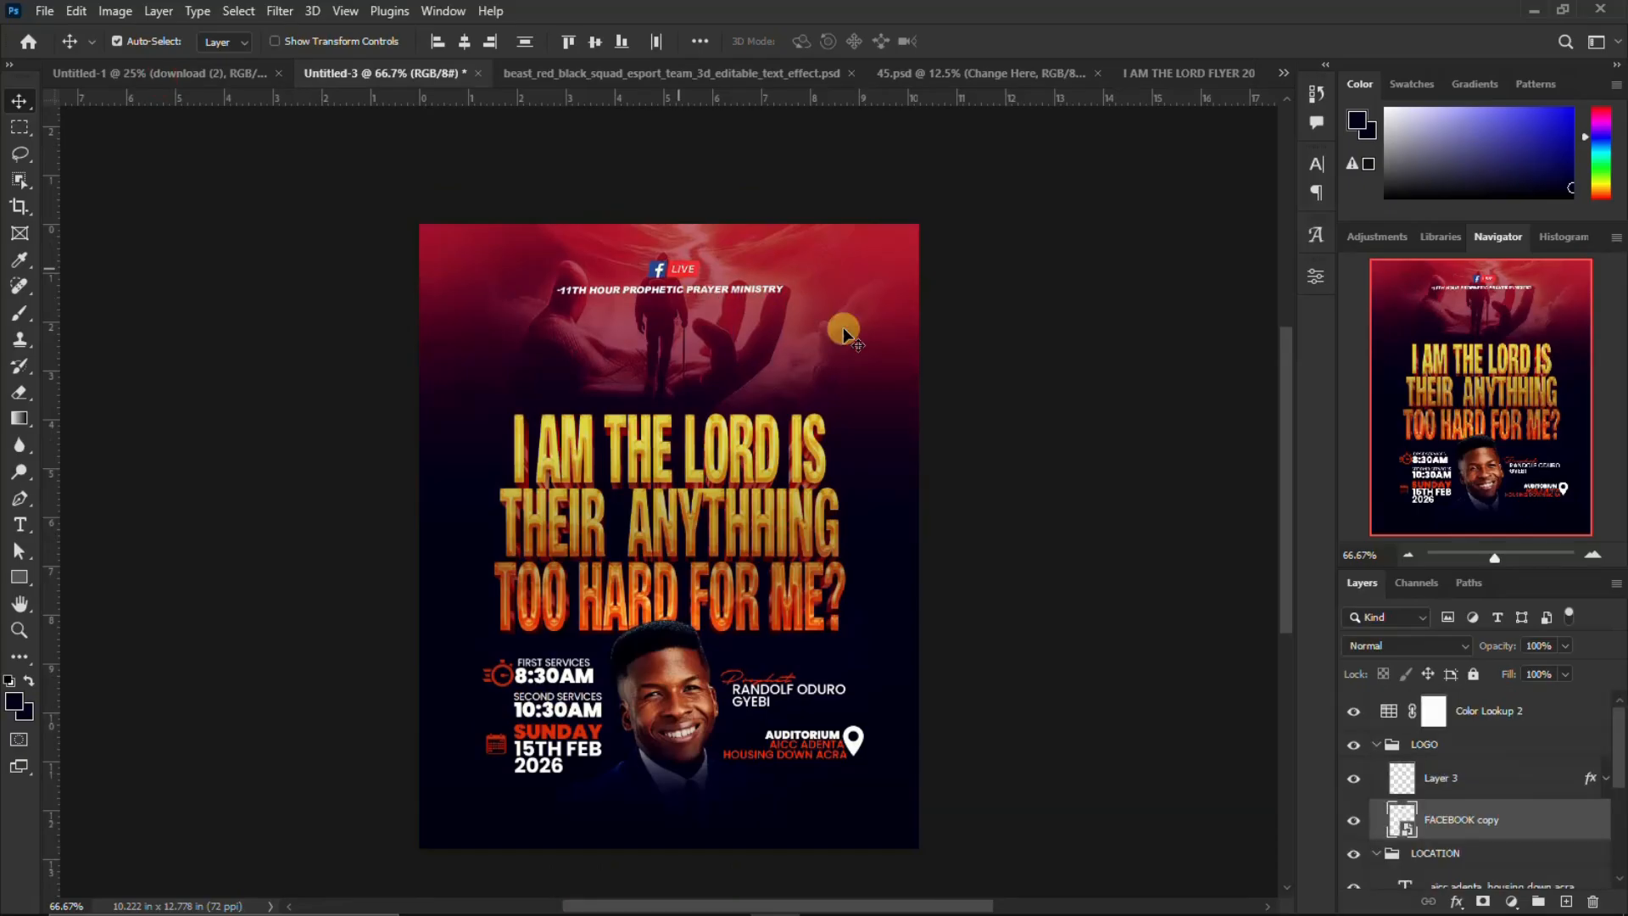
{"action": "left_click", "coordinate": [1453, 780], "text": "ctrl"}
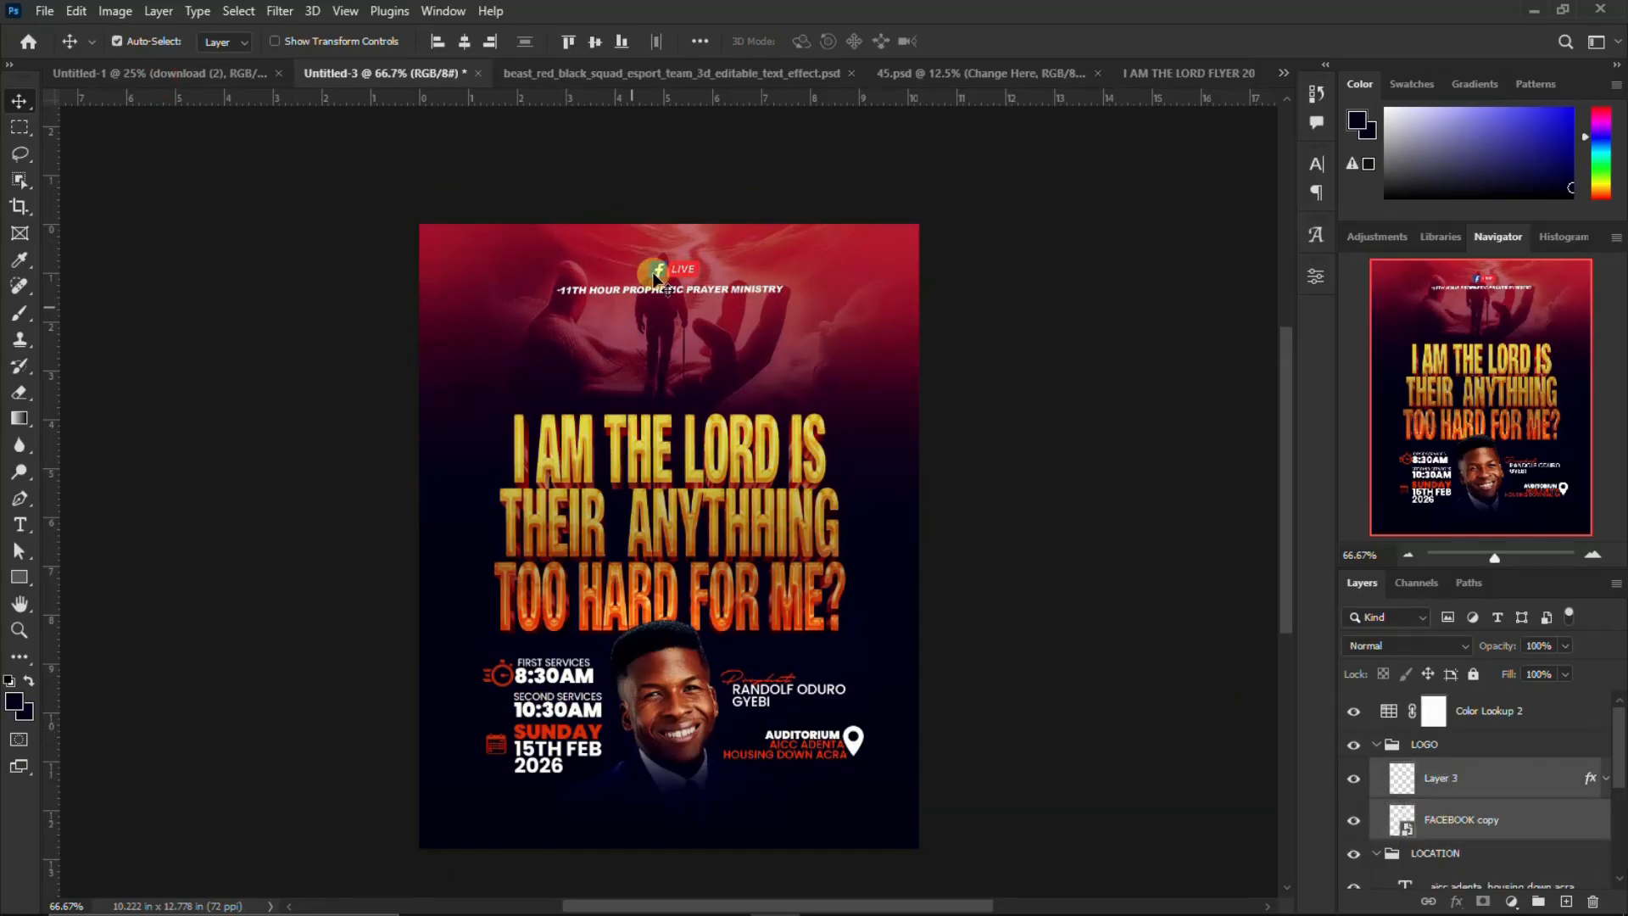
{"action": "mouse_move", "coordinate": [687, 273]}
{"action": "left_mouse_down"}
{"action": "mouse_move", "coordinate": [1198, 81]}
{"action": "mouse_move", "coordinate": [660, 256]}
{"action": "mouse_move", "coordinate": [683, 246]}
{"action": "left_mouse_up"}
{"action": "key", "text": "ctrl+g"}
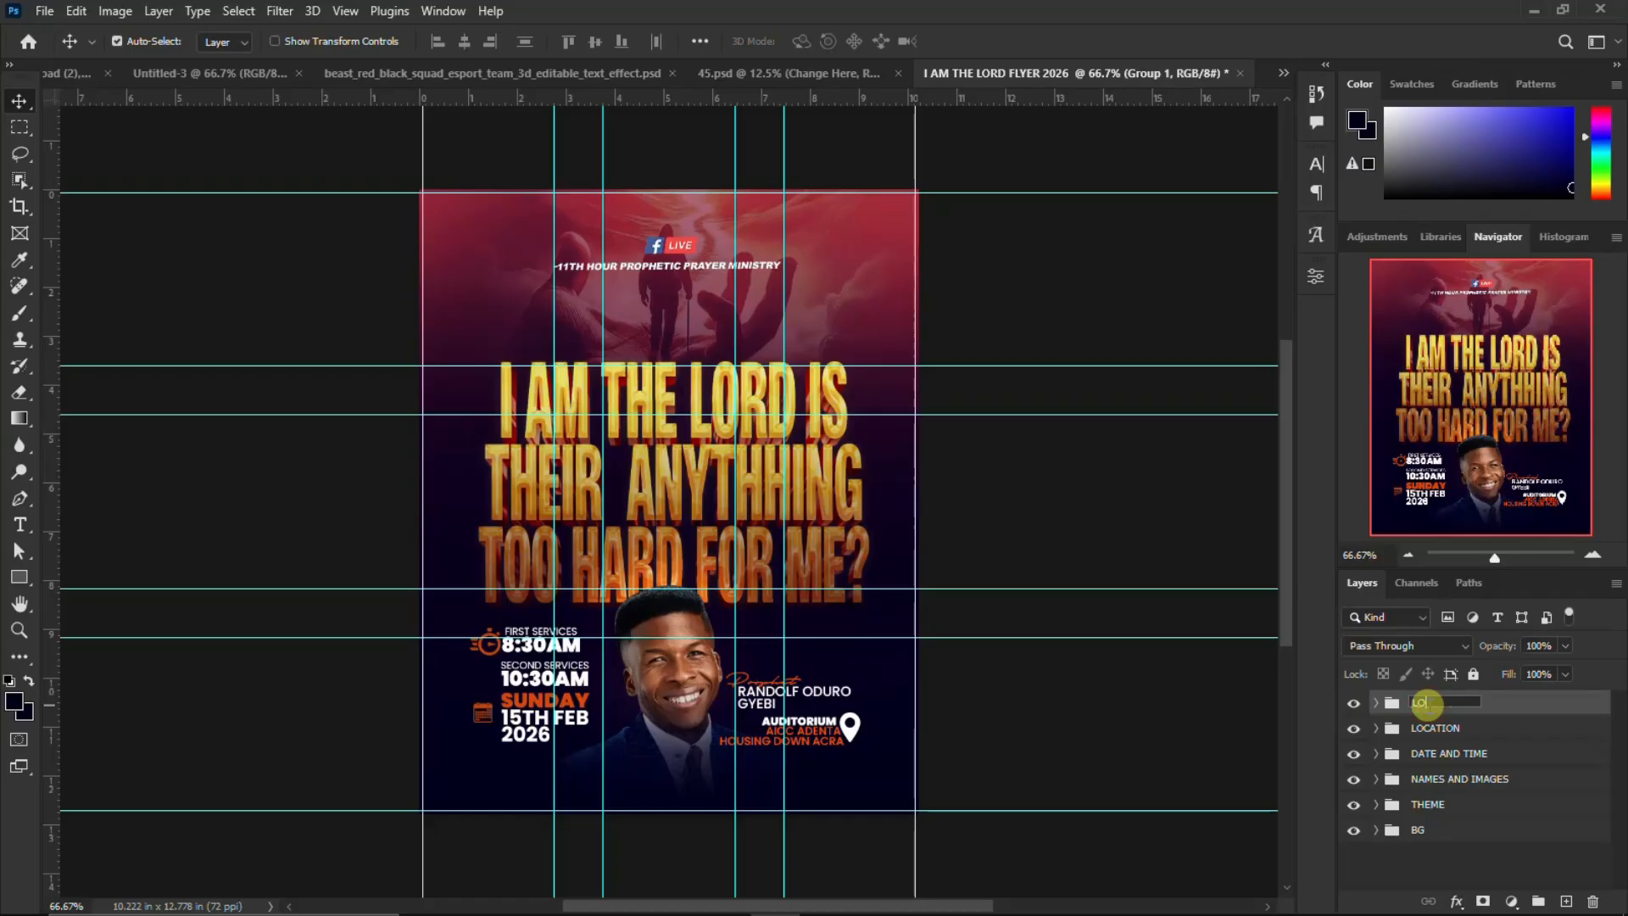
{"action": "key", "text": "Return"}
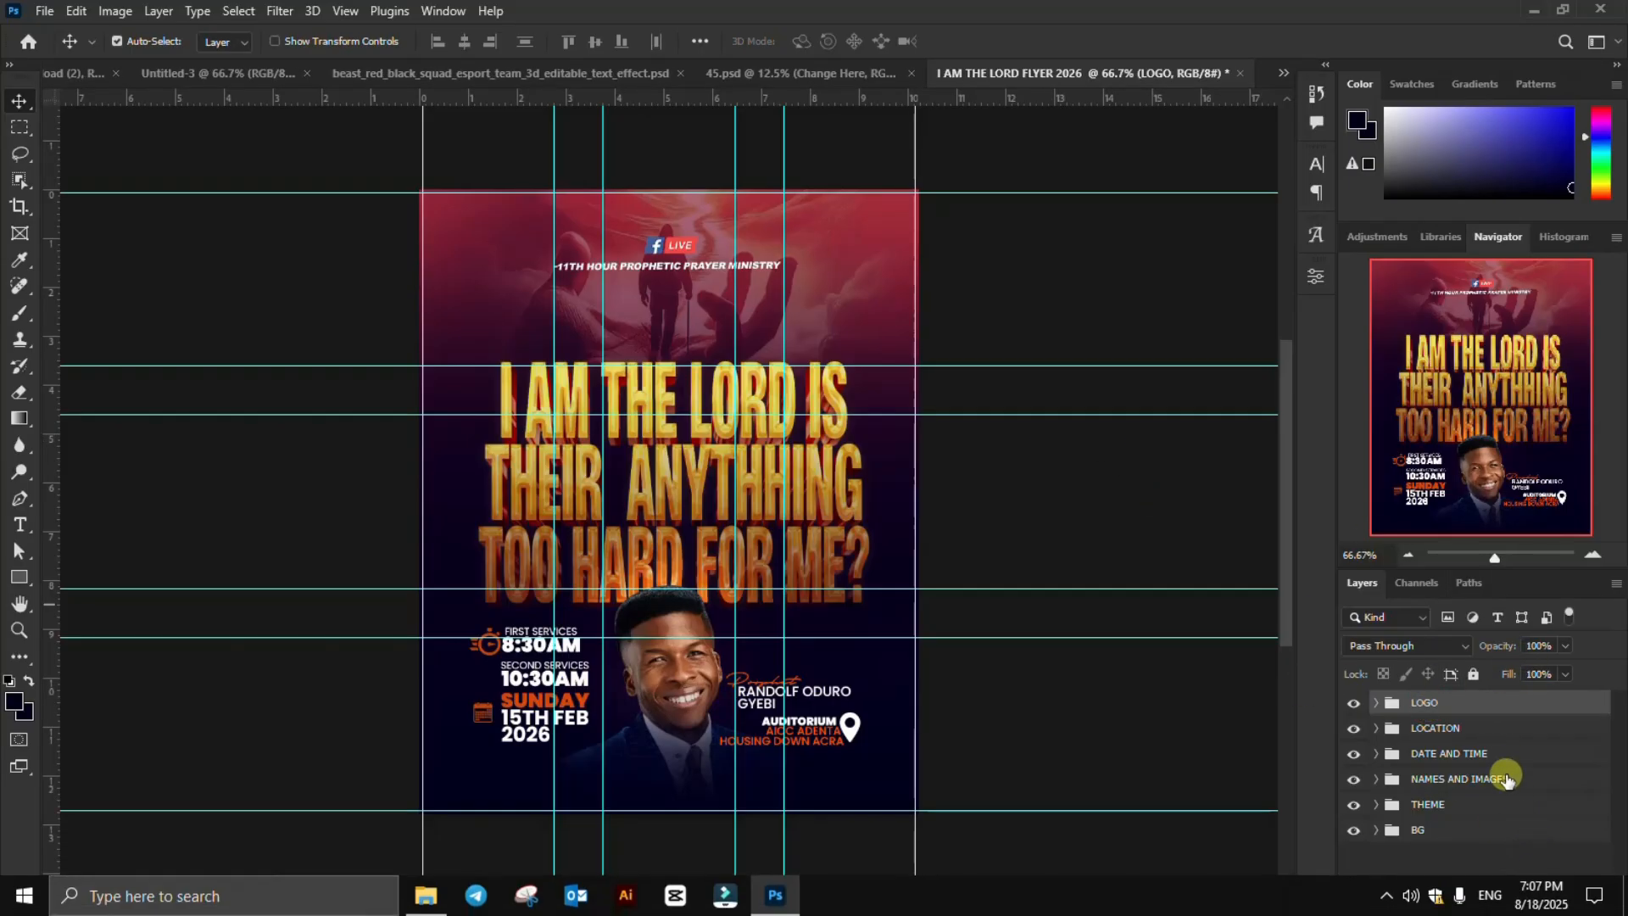
Add a Color Lookup adjustment layer above the LOGO group and load the 3D LUT file Going for a walk.CUBE
{"action": "left_click", "coordinate": [1511, 903]}
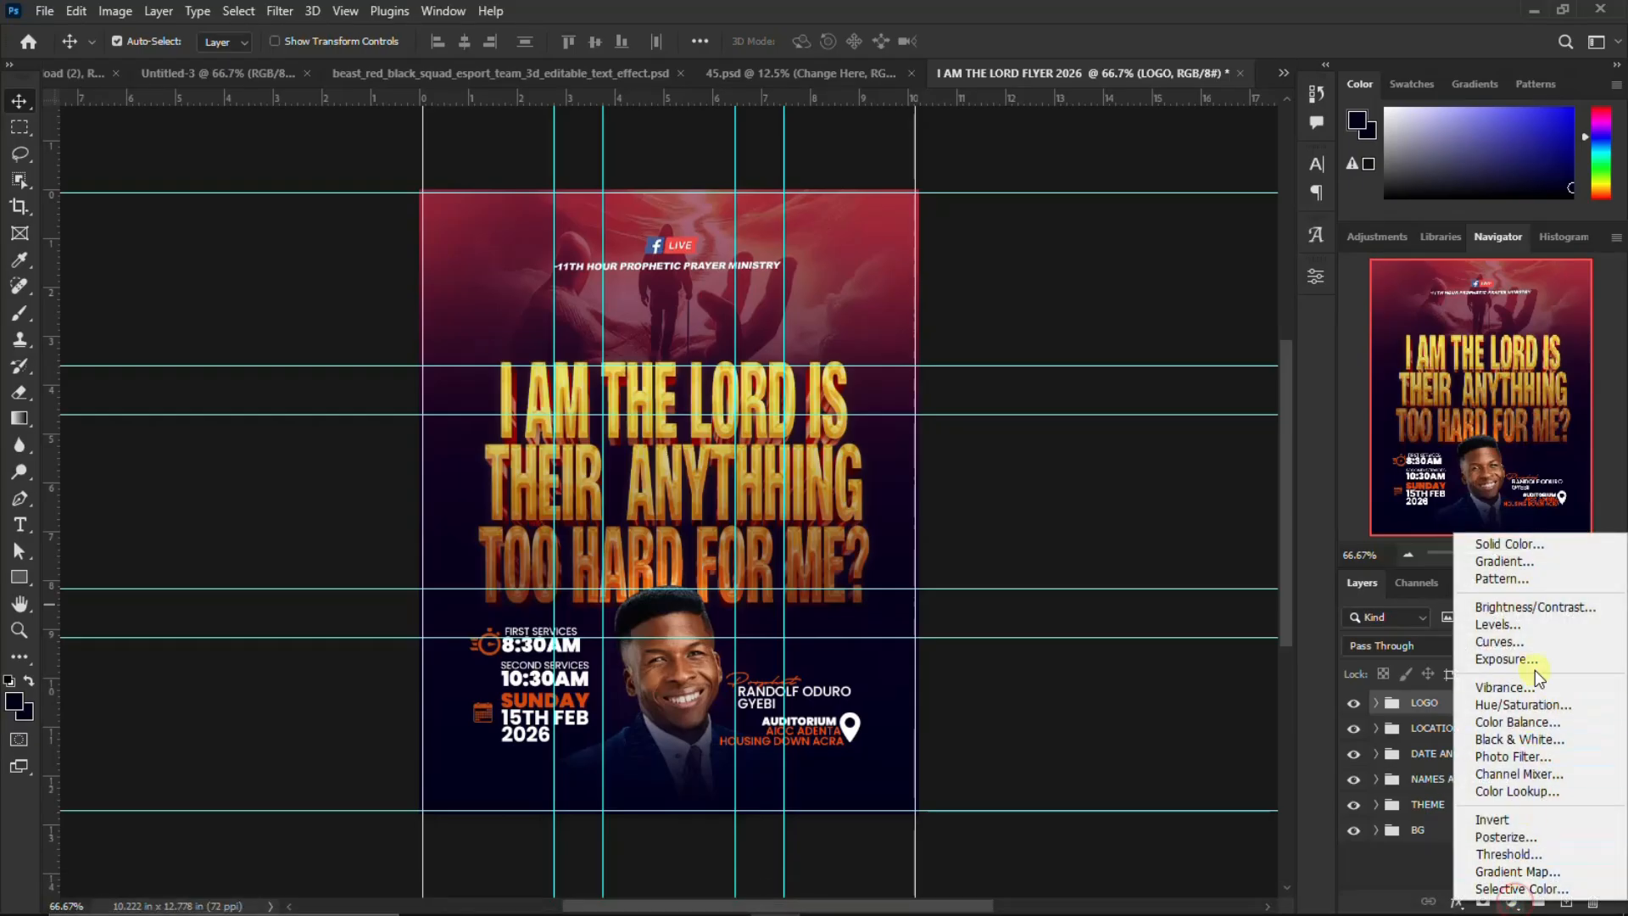
{"action": "left_click", "coordinate": [1523, 790]}
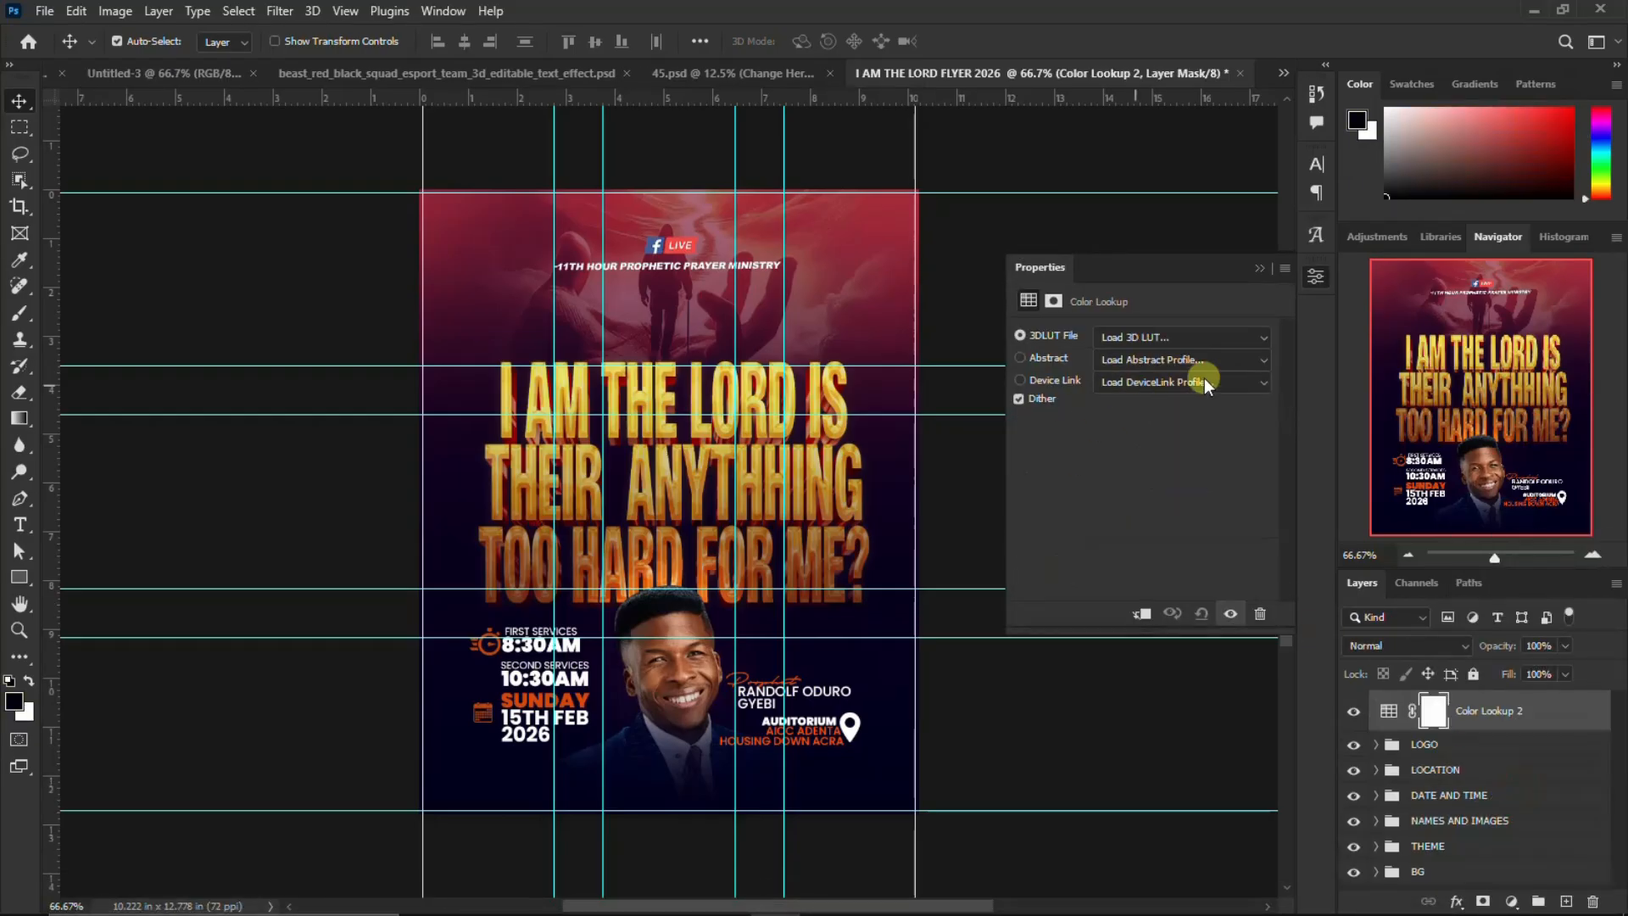
{"action": "left_click", "coordinate": [1223, 341]}
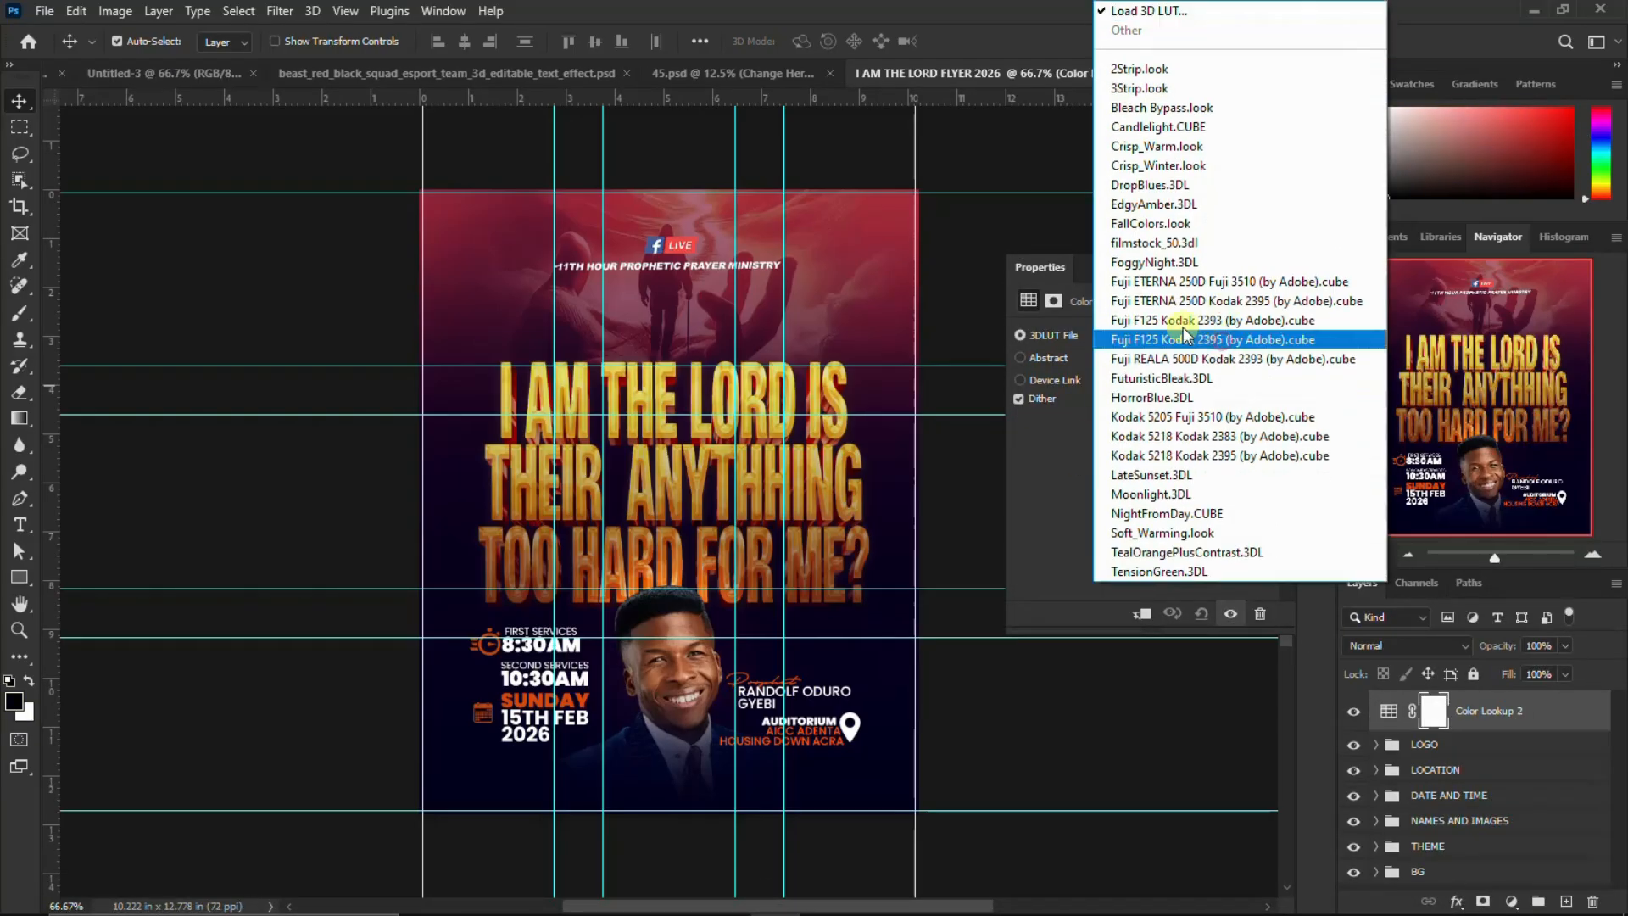
{"action": "left_click", "coordinate": [1196, 10]}
{"action": "scroll", "coordinate": [1199, 493], "scroll_direction": "down", "scroll_amount": 5}
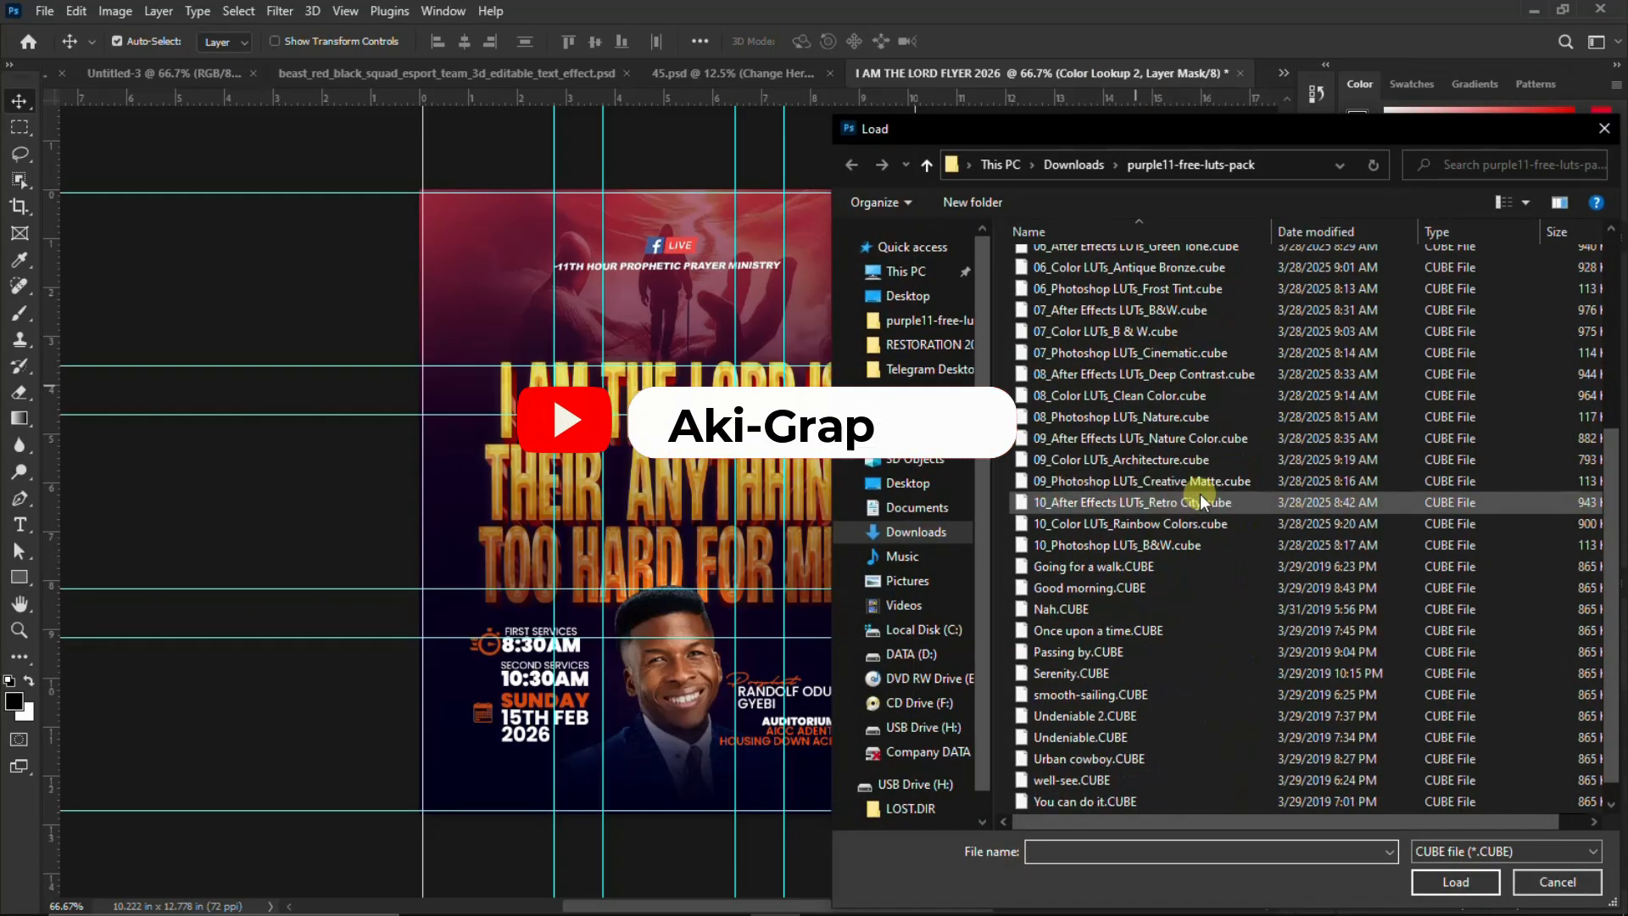
{"action": "left_click", "coordinate": [1122, 568]}
{"action": "left_click", "coordinate": [1473, 884]}
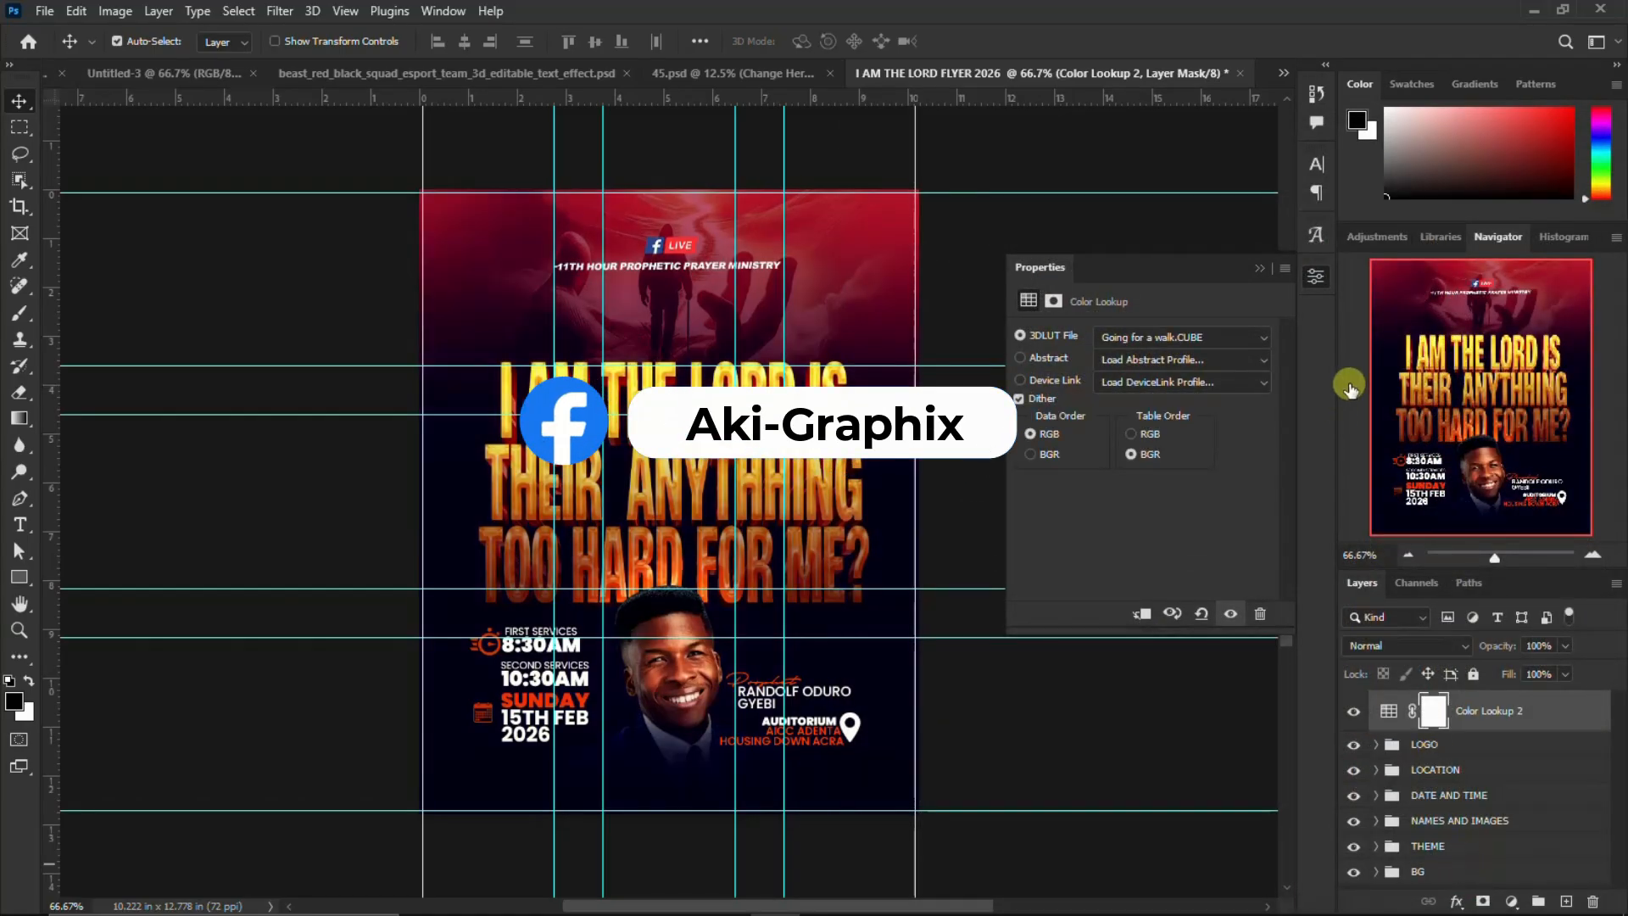
{"action": "left_click", "coordinate": [1316, 276]}
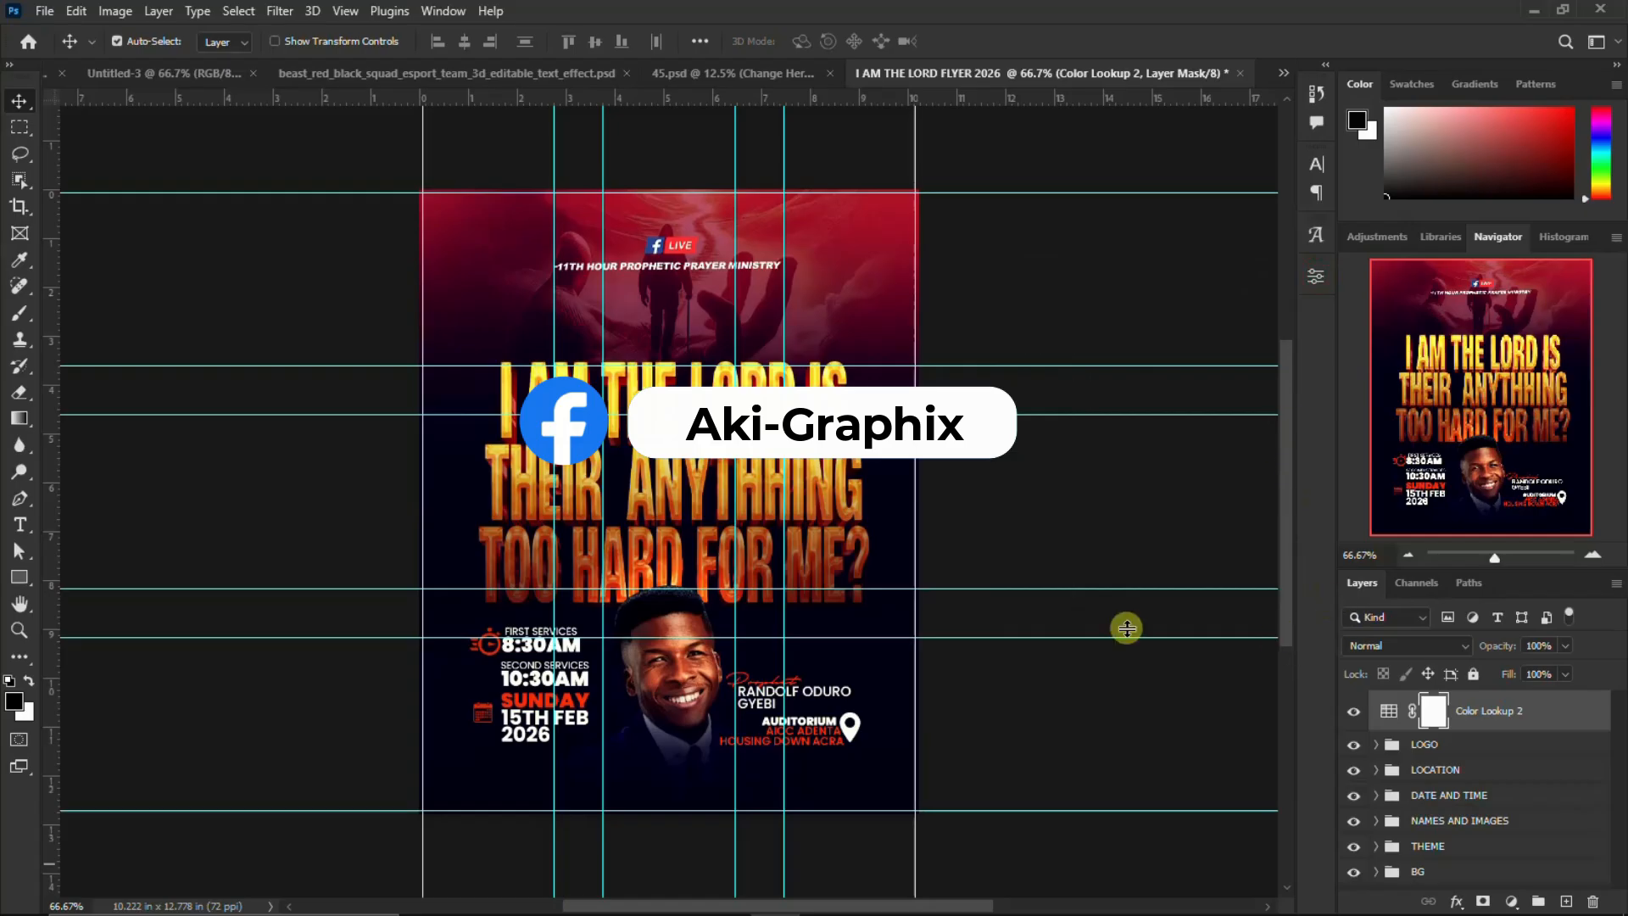
Set the Color Lookup adjustment layer's blend mode to Lighten
{"action": "left_click", "coordinate": [1433, 642]}
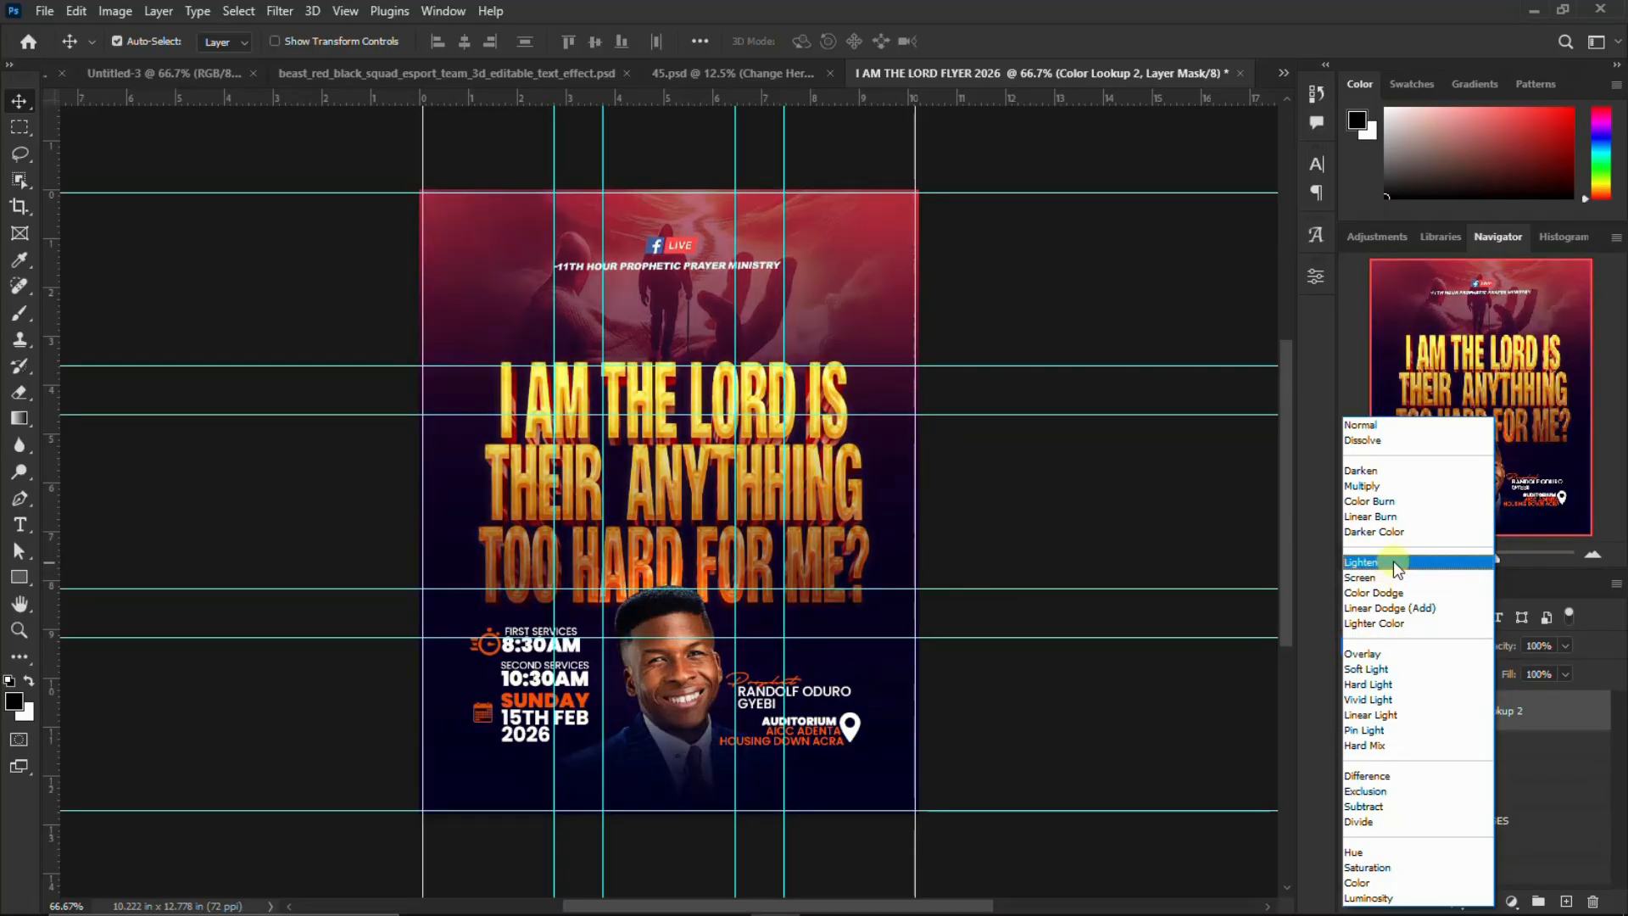
{"action": "left_click", "coordinate": [1392, 561]}
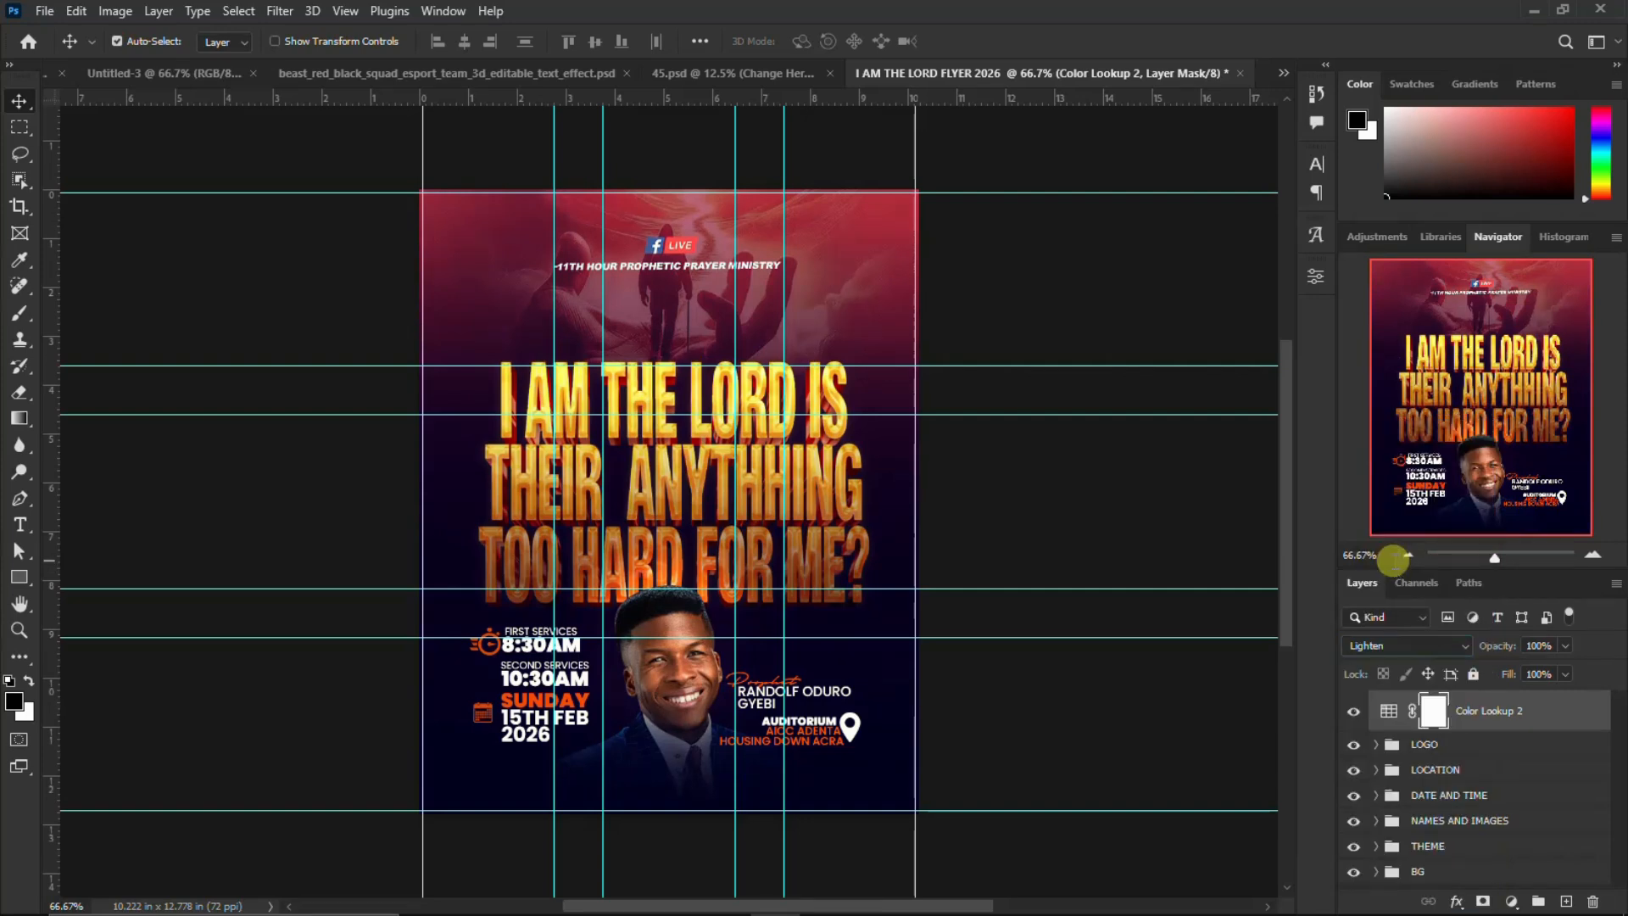
{"action": "scroll", "coordinate": [662, 514], "scroll_direction": "up", "scroll_amount": 2}
{"action": "scroll", "coordinate": [660, 513], "scroll_direction": "down", "scroll_amount": 5}
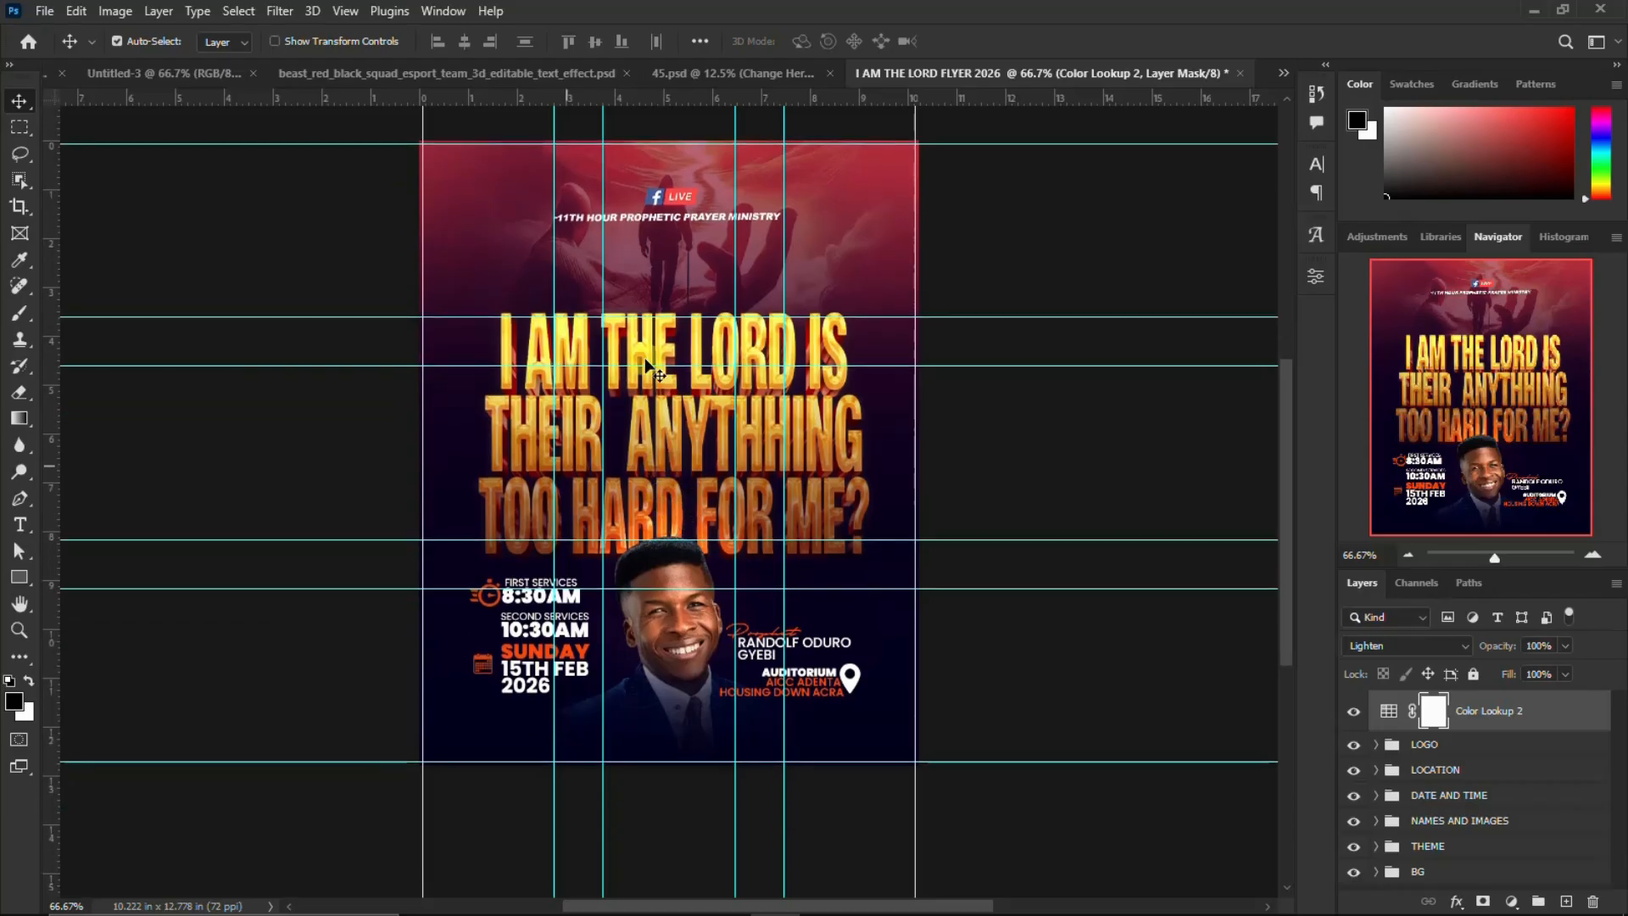
{"action": "left_click", "coordinate": [437, 73]}
{"action": "scroll", "coordinate": [769, 519], "scroll_direction": "down", "scroll_amount": 2}
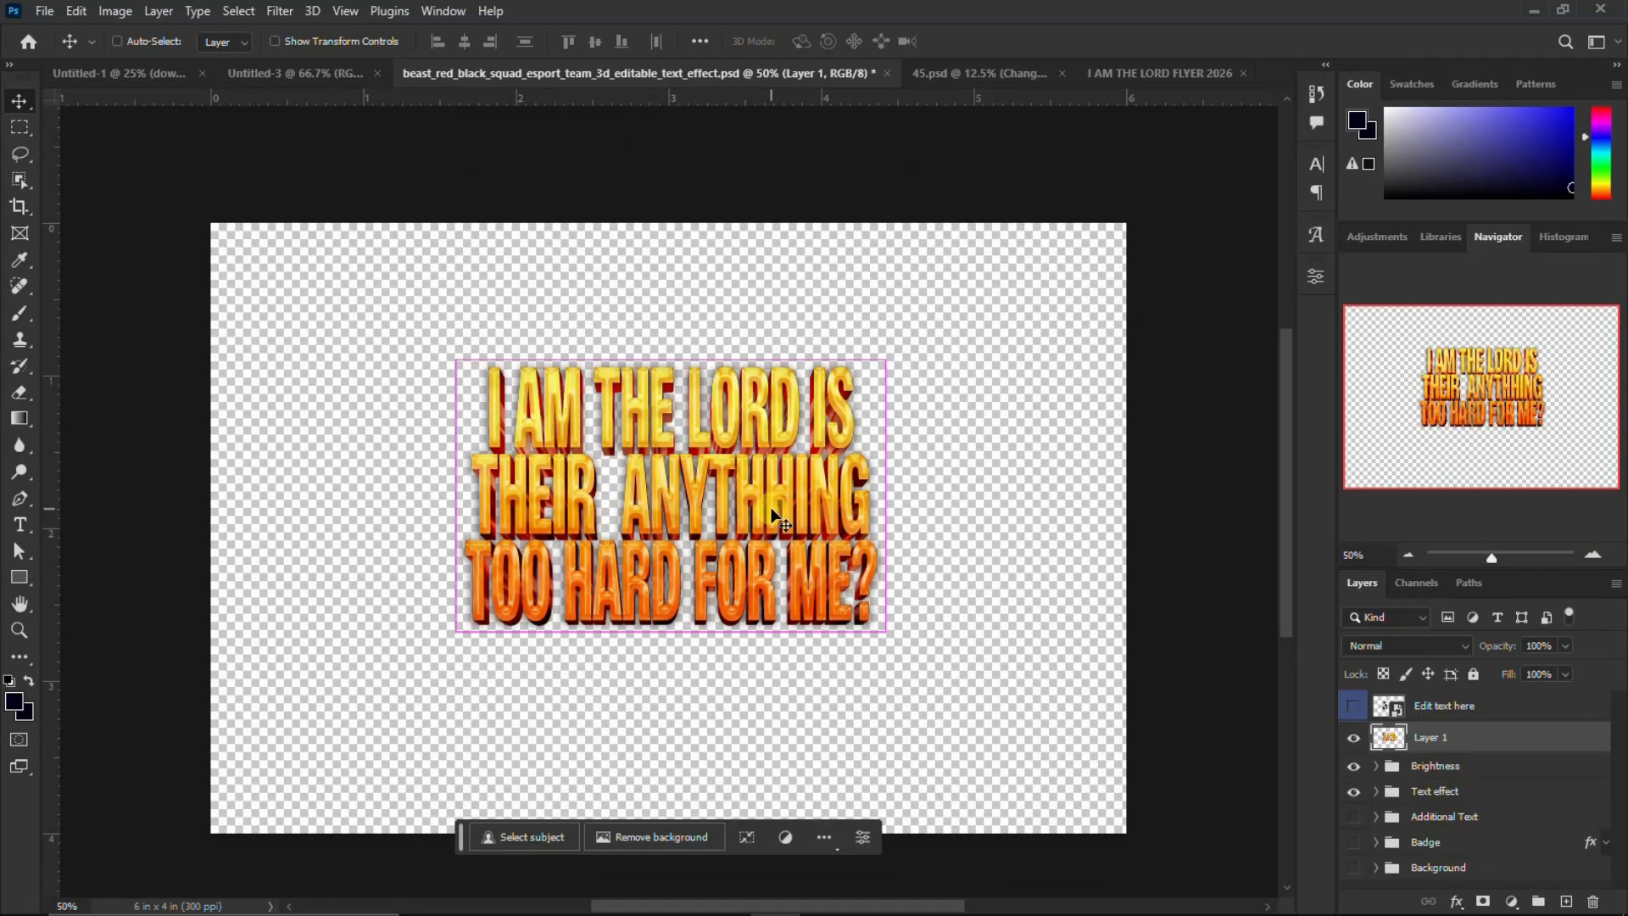
{"action": "key", "text": "ctrl+minus"}
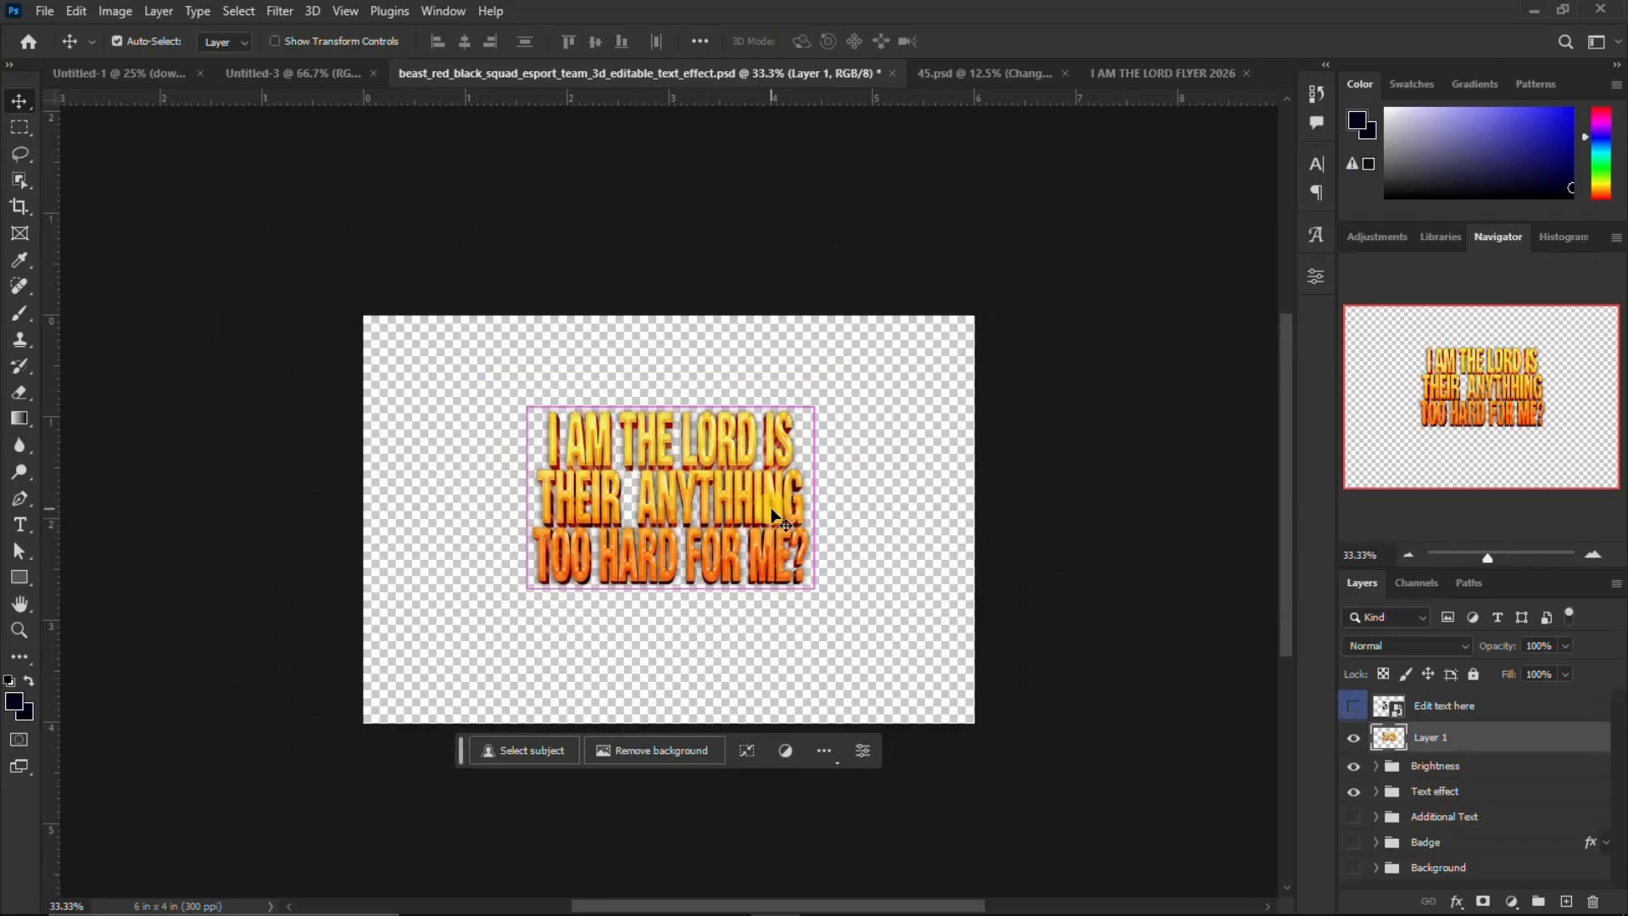
{"action": "left_click", "coordinate": [280, 75]}
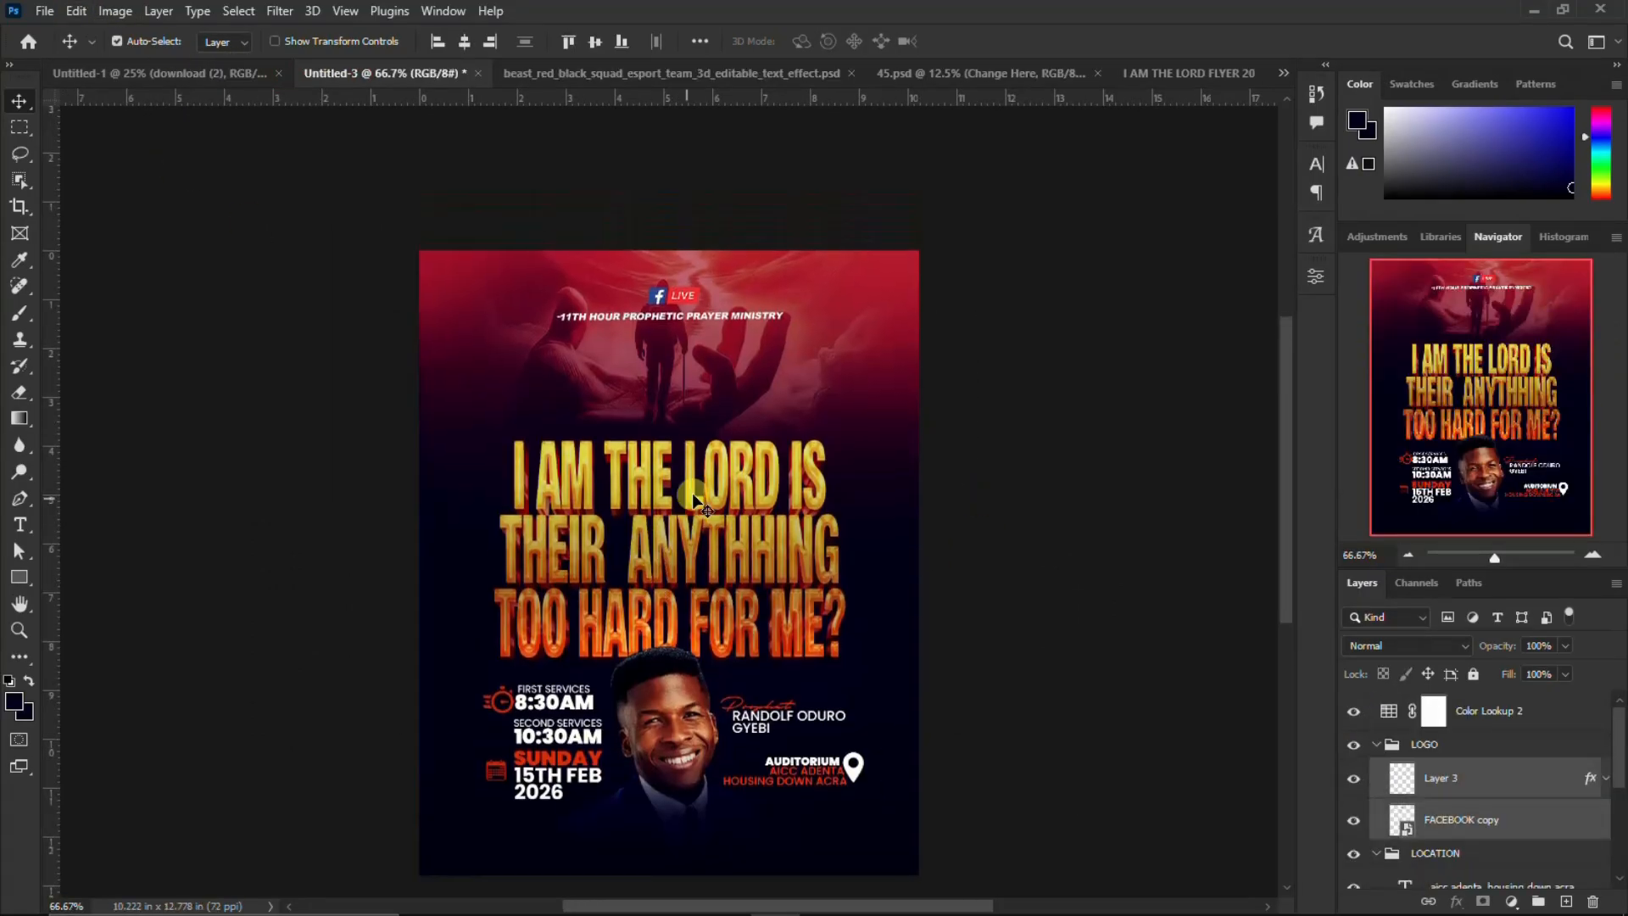
{"action": "scroll", "coordinate": [694, 496], "scroll_direction": "down", "scroll_amount": 2}
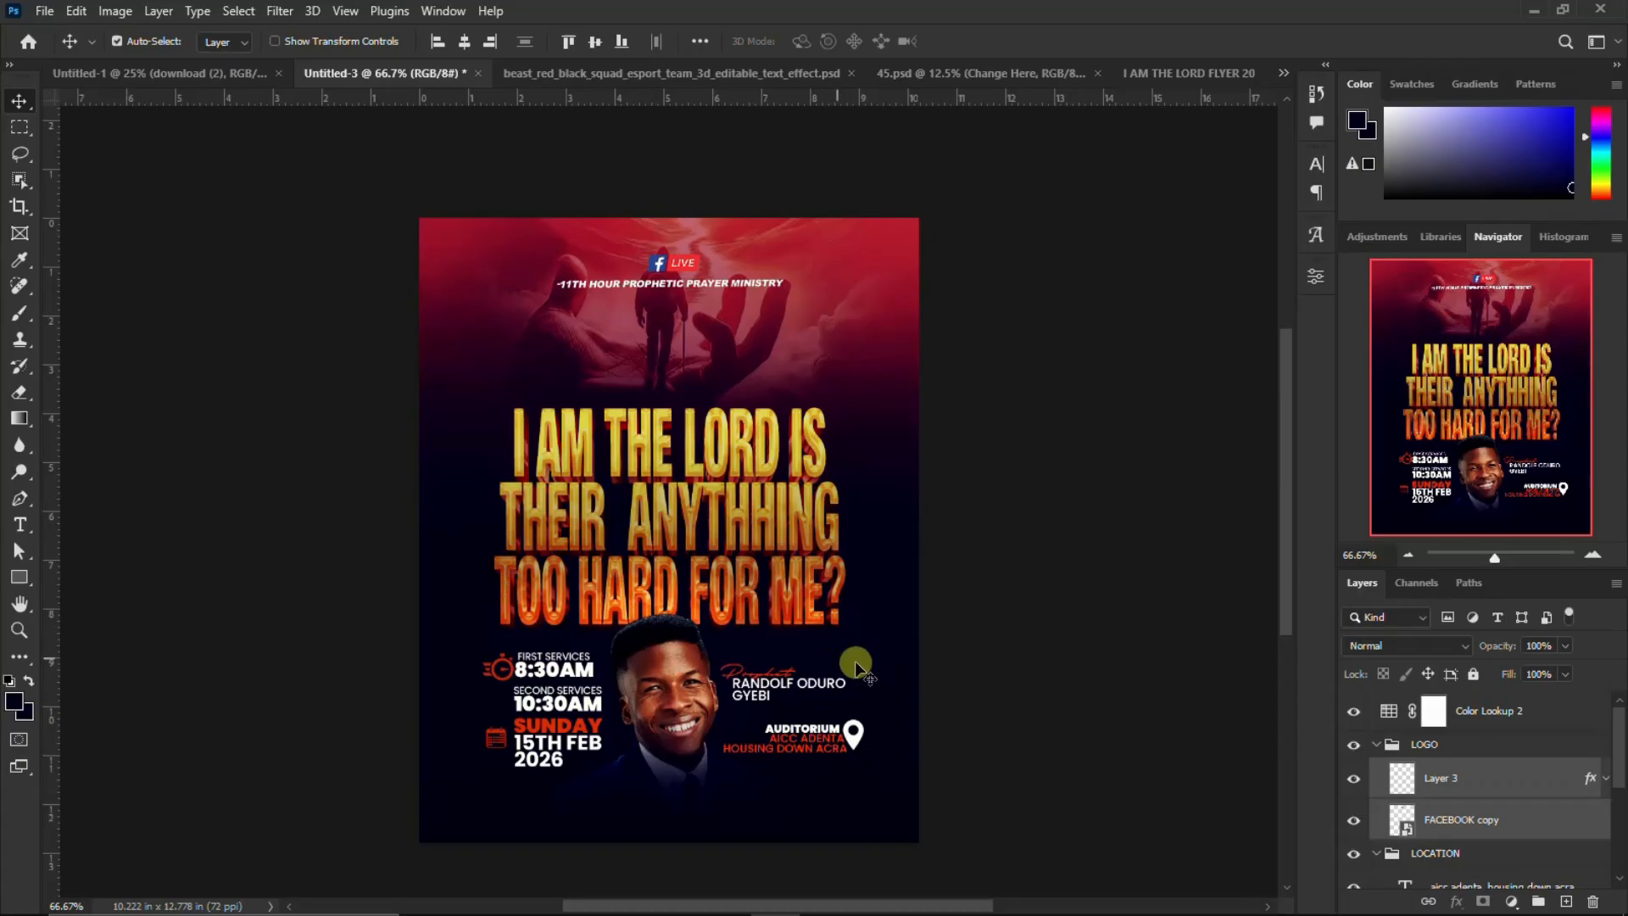
{"action": "mouse_move", "coordinate": [1154, 912]}
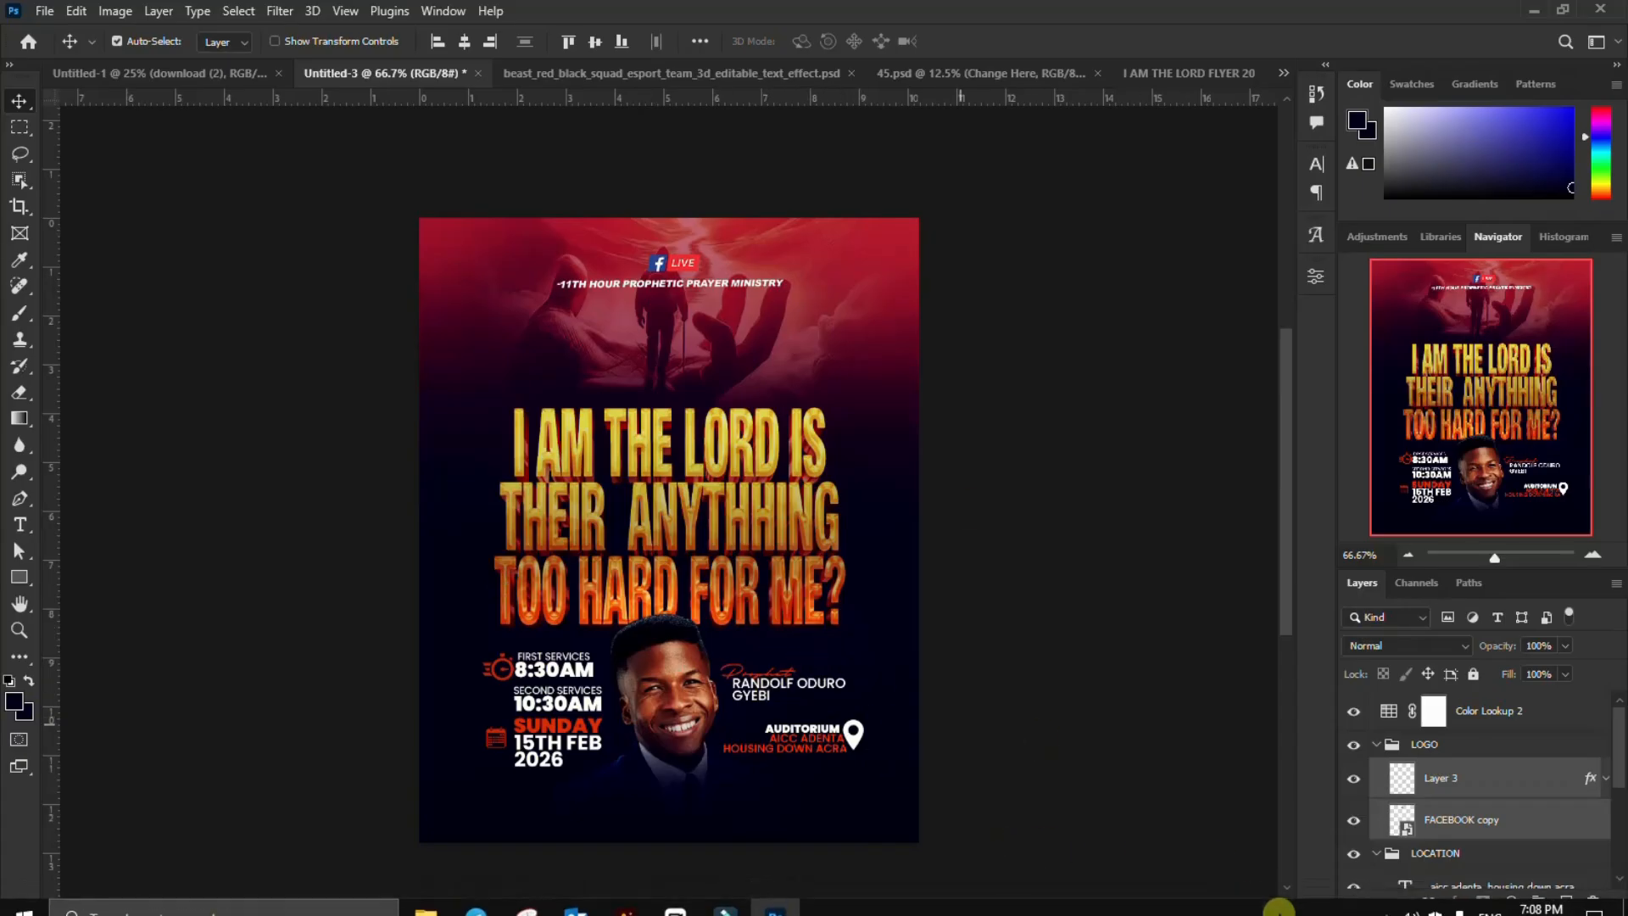
{"action": "left_click", "coordinate": [1385, 899]}
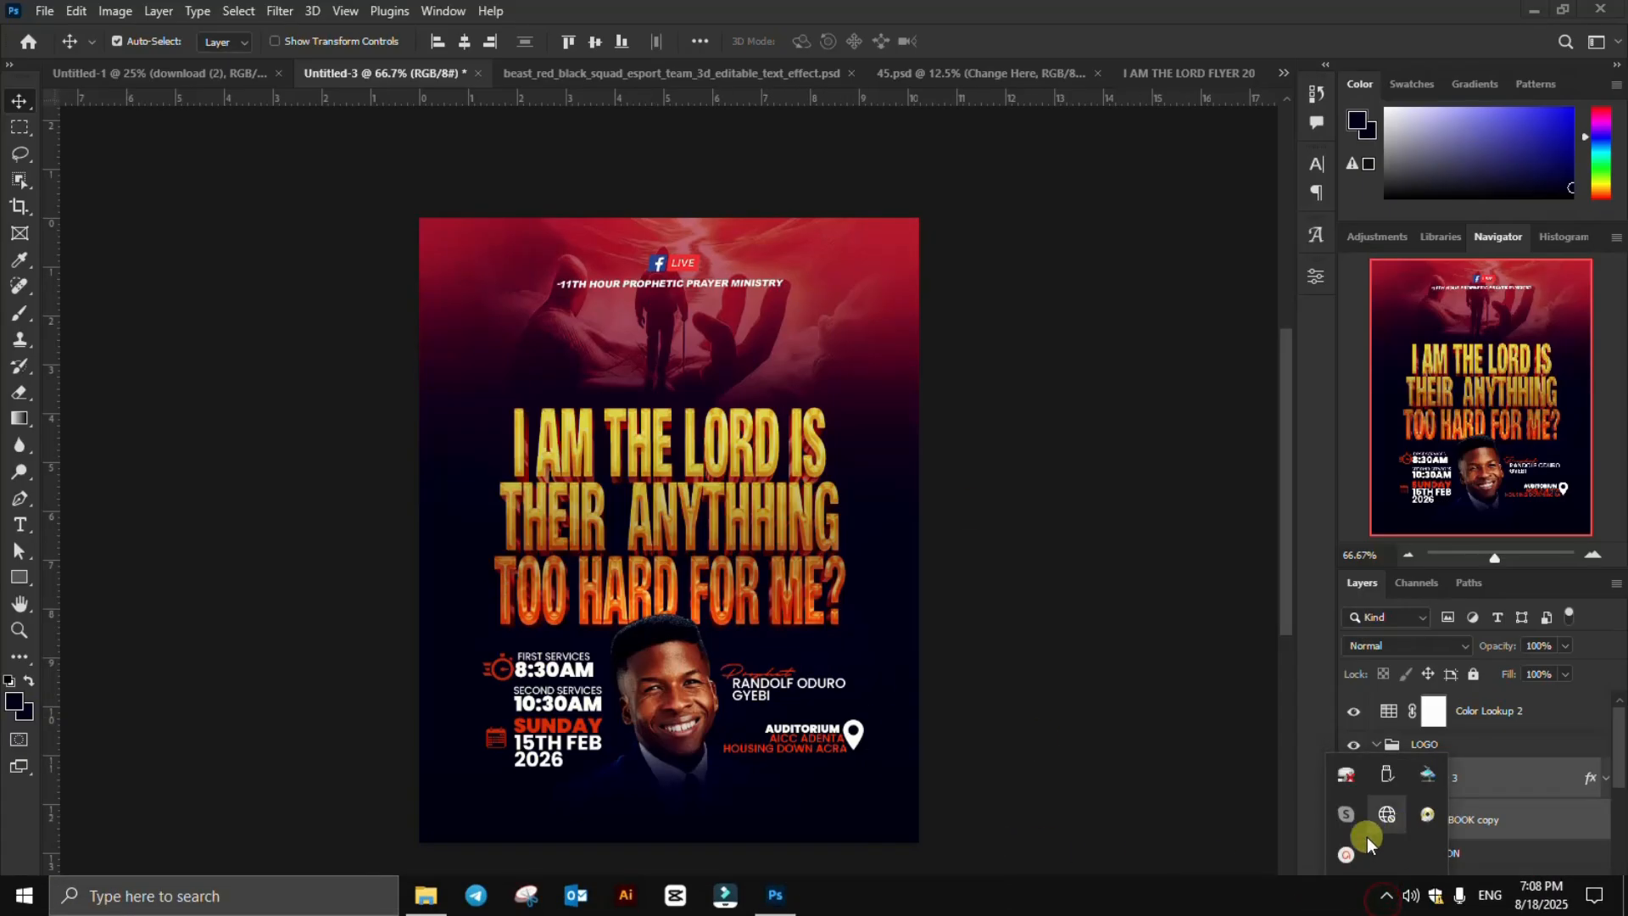
{"action": "left_click", "coordinate": [1347, 852]}
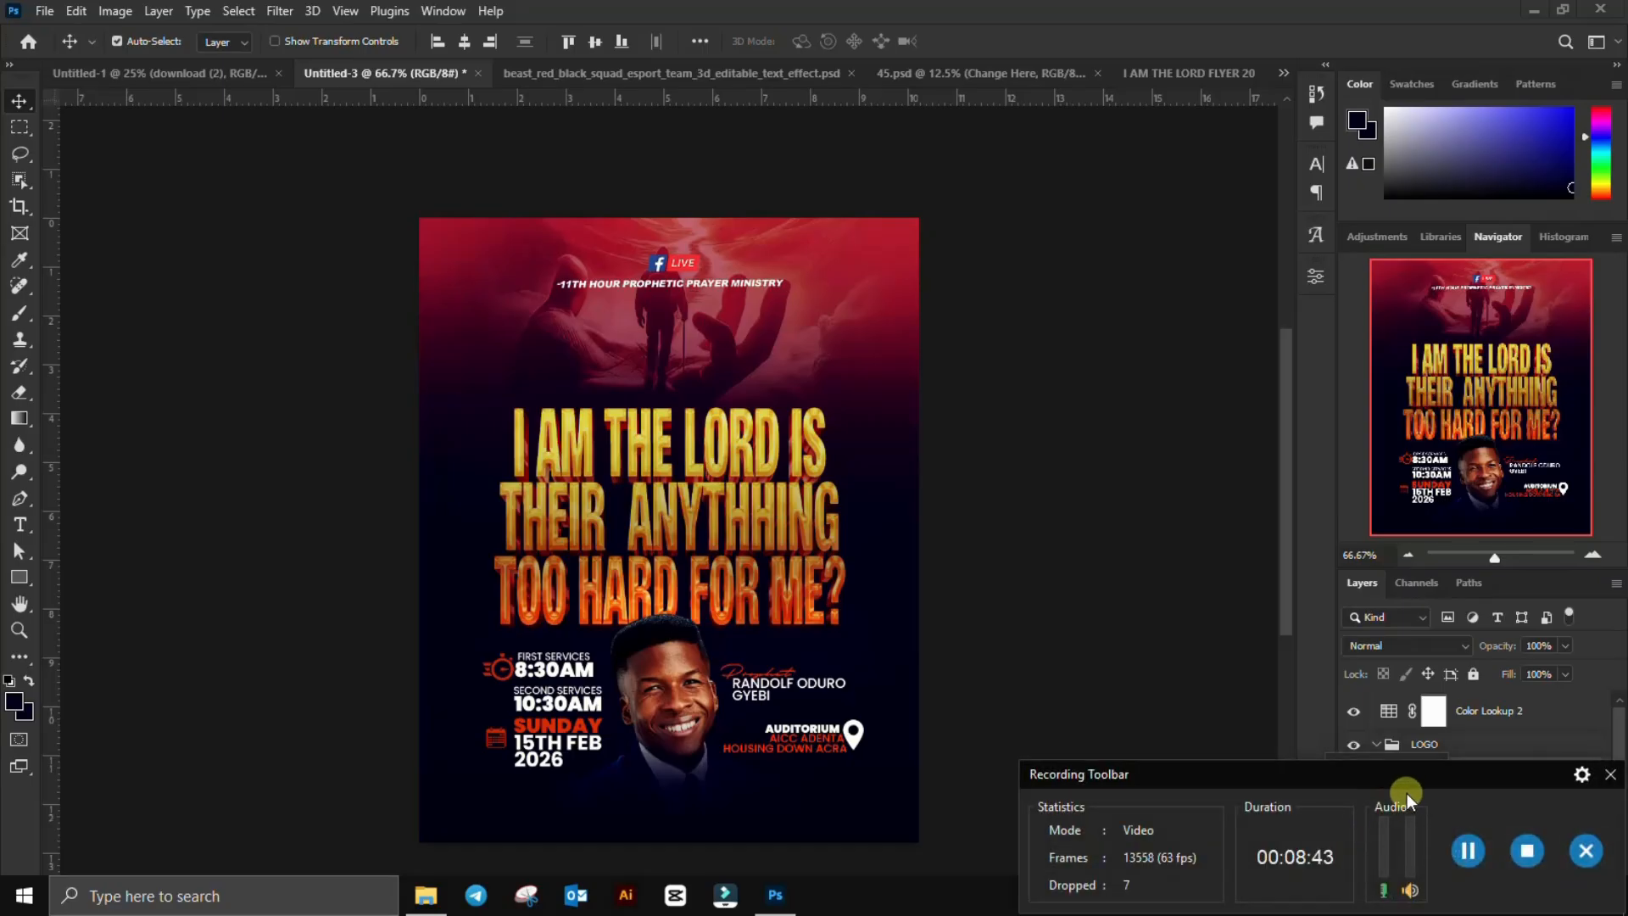